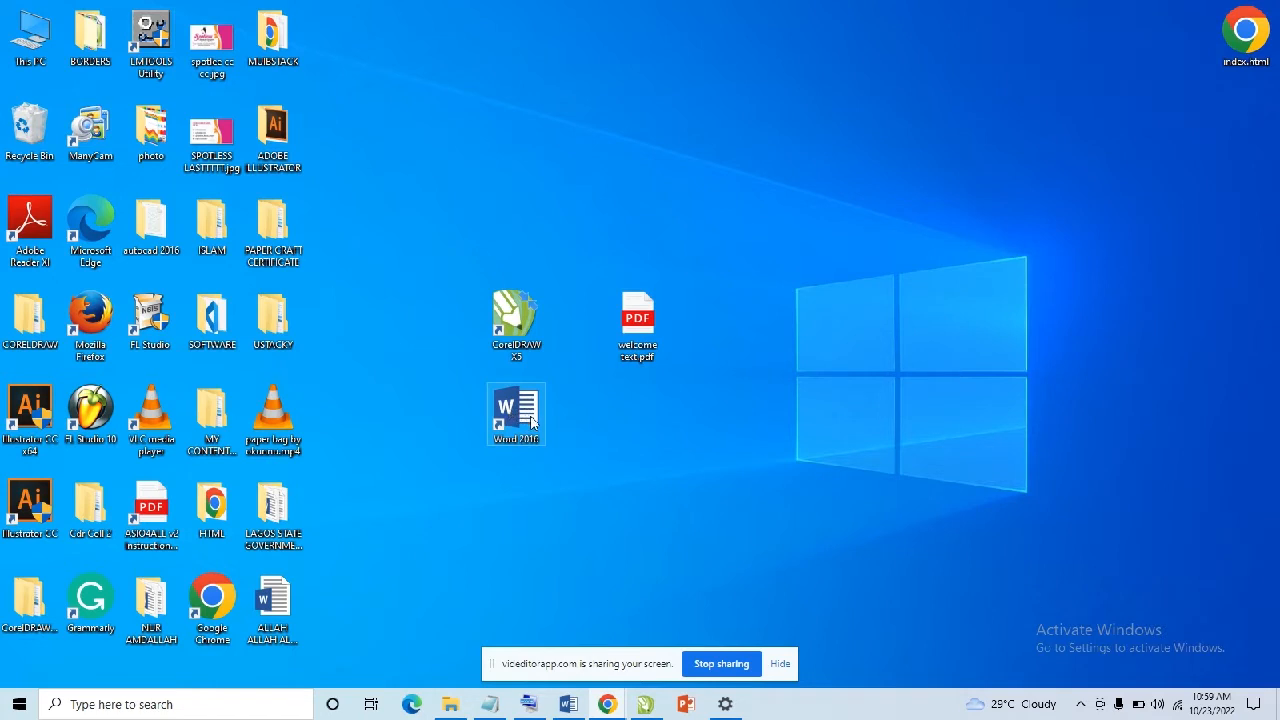
Step: Switch to the blank document in Word and view its document information
click(569, 706)
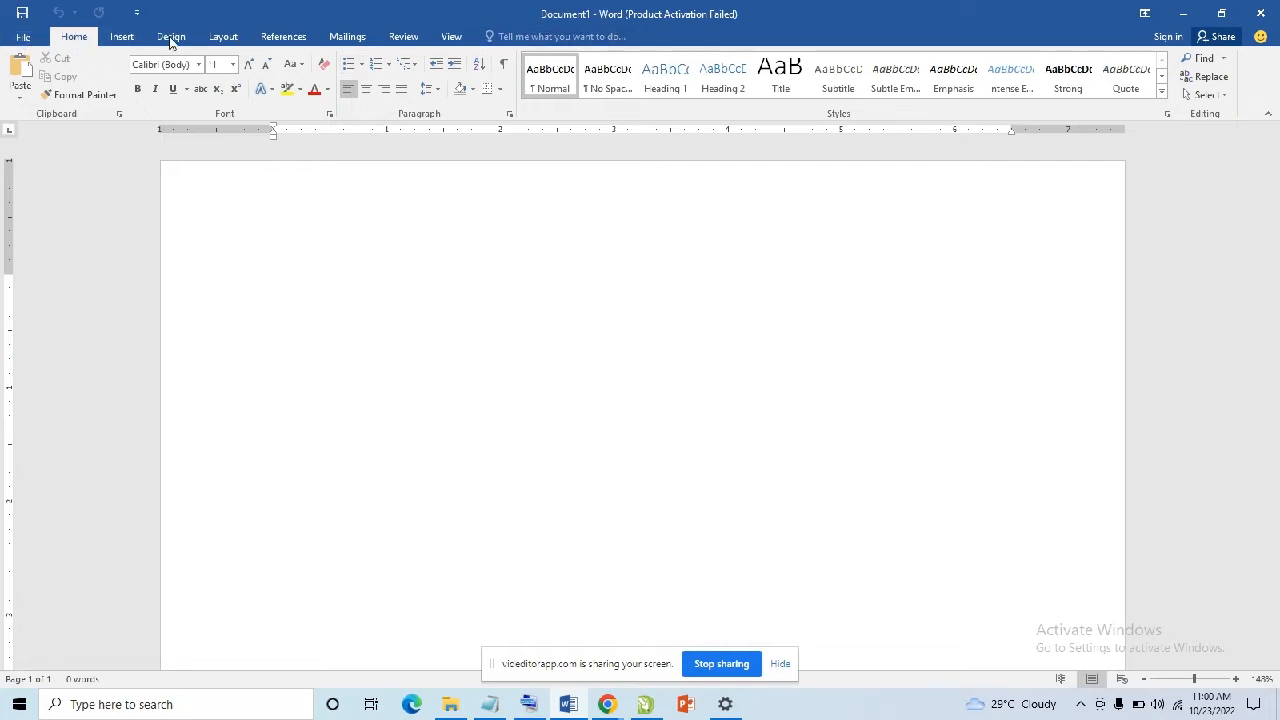
click(18, 38)
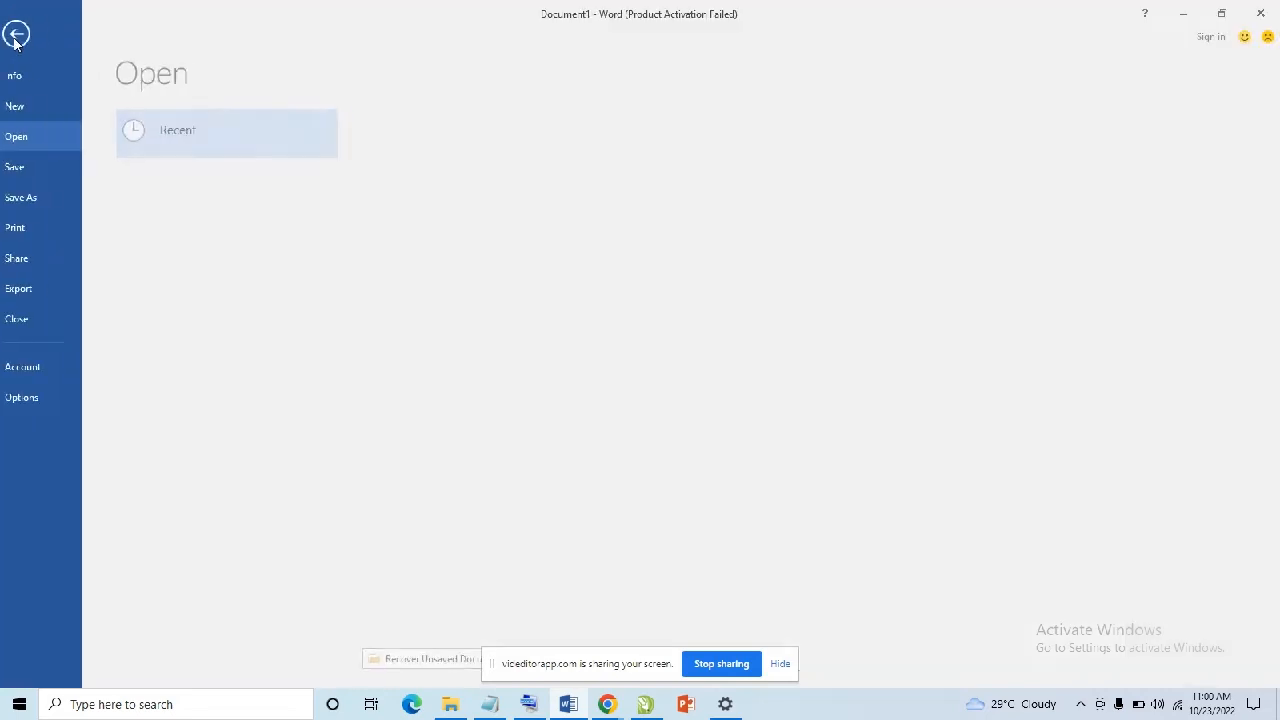
click(42, 80)
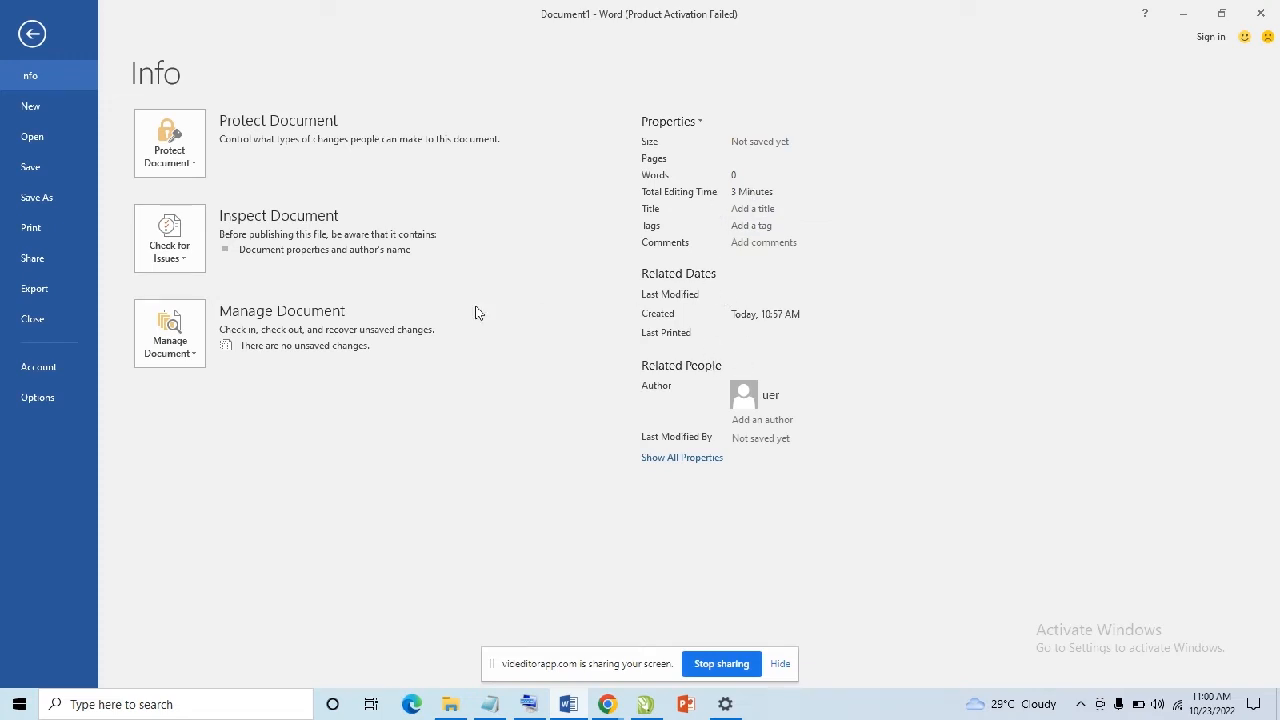
Step: Look through the templates offered for creating a new document
click(41, 107)
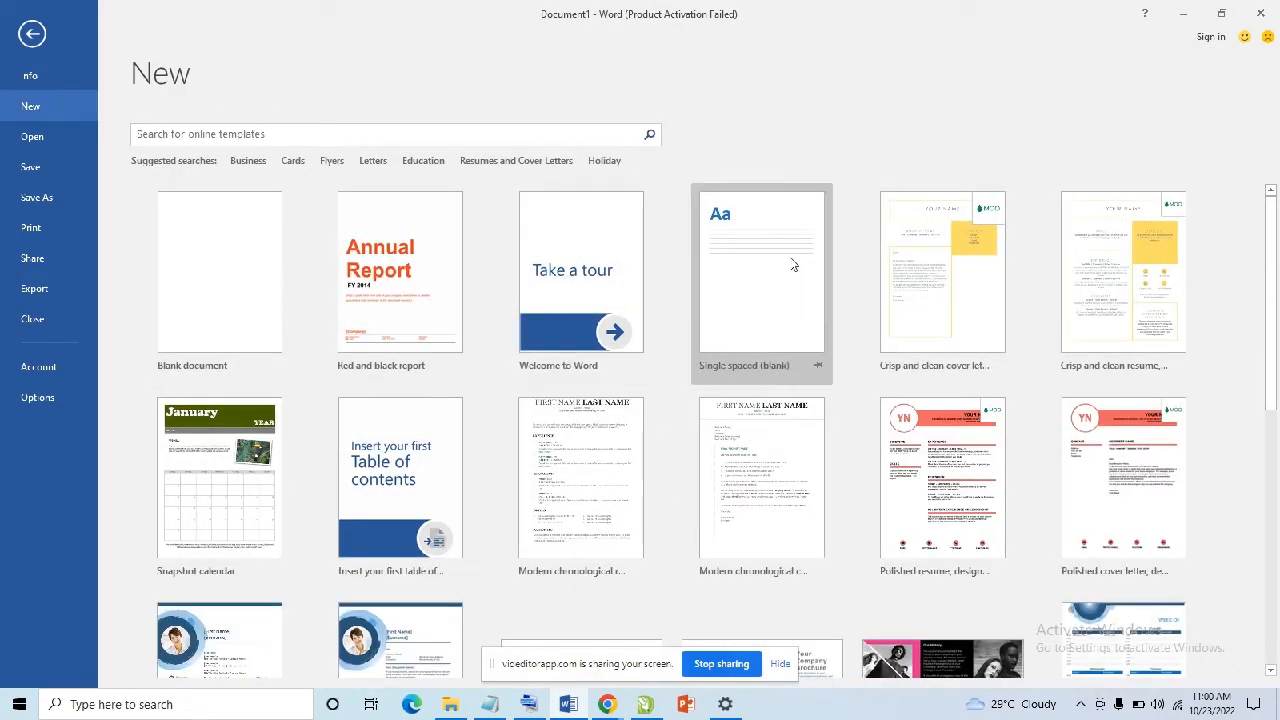
scroll(806, 466, down, 5)
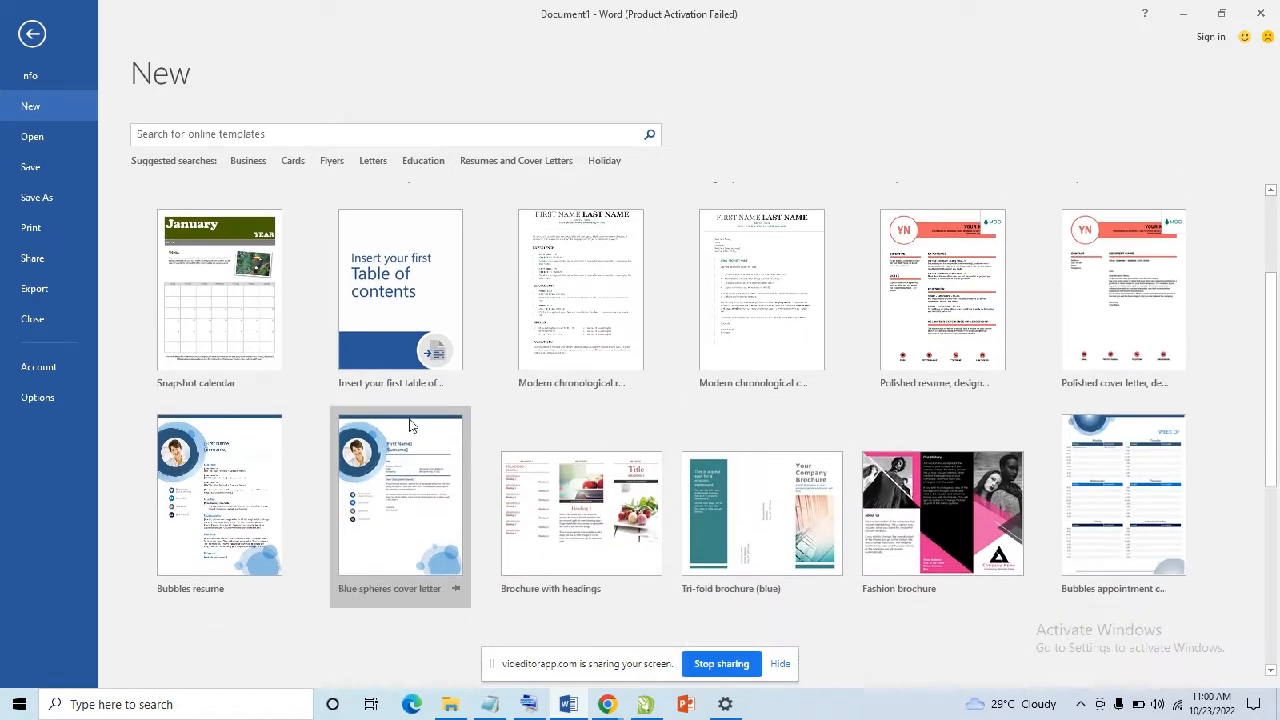
scroll(361, 330, up, 3)
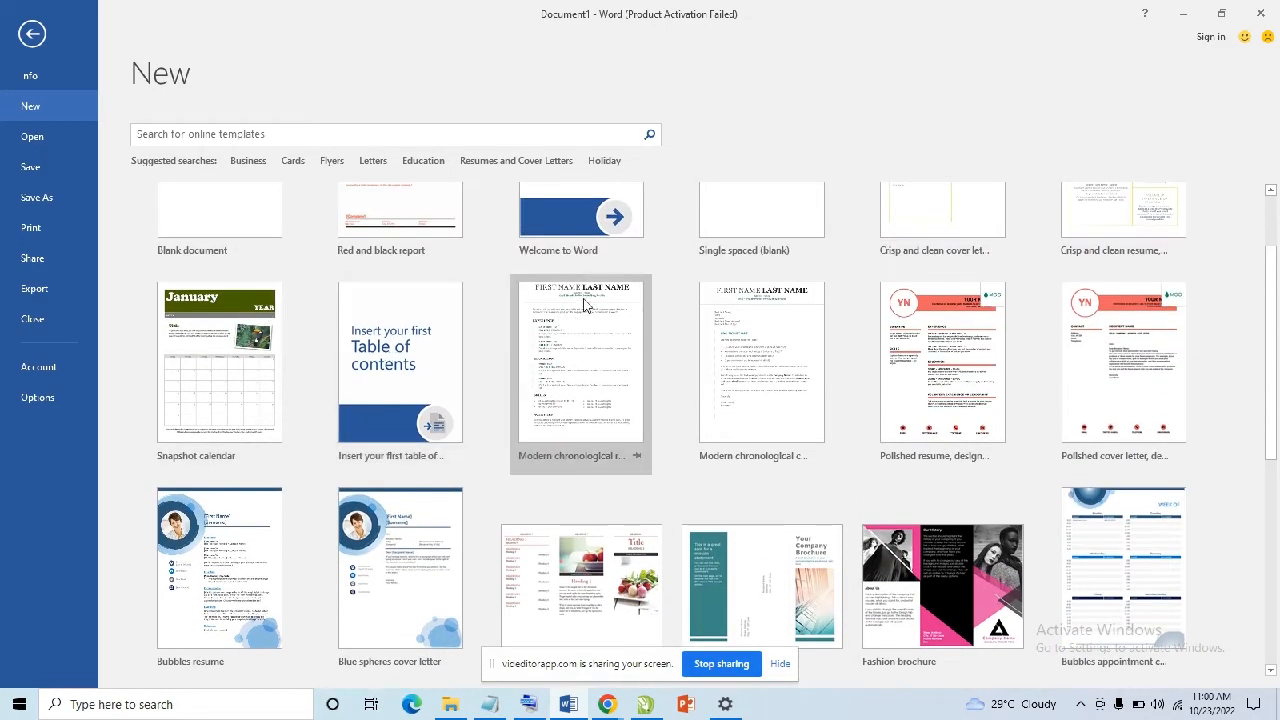
scroll(434, 348, down, 1)
scroll(220, 370, up, 2)
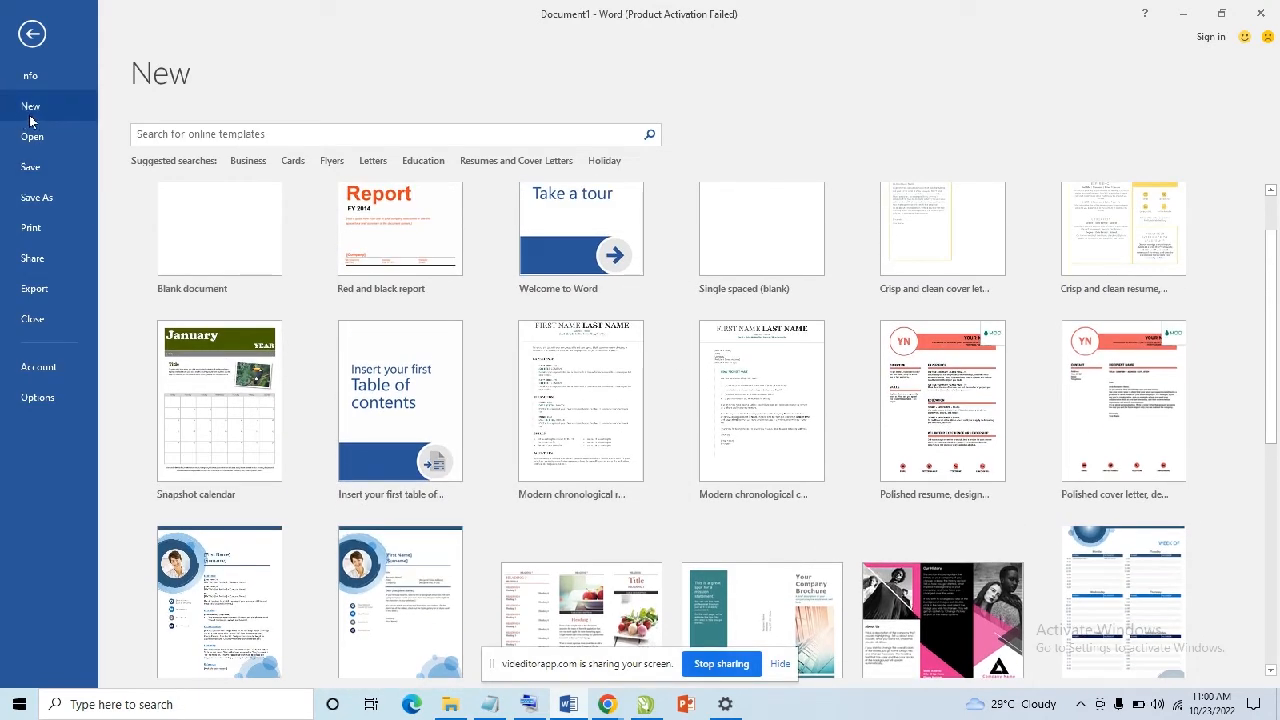
Step: Look through the list of recently used documents available for opening
click(34, 136)
scroll(455, 350, down, 2)
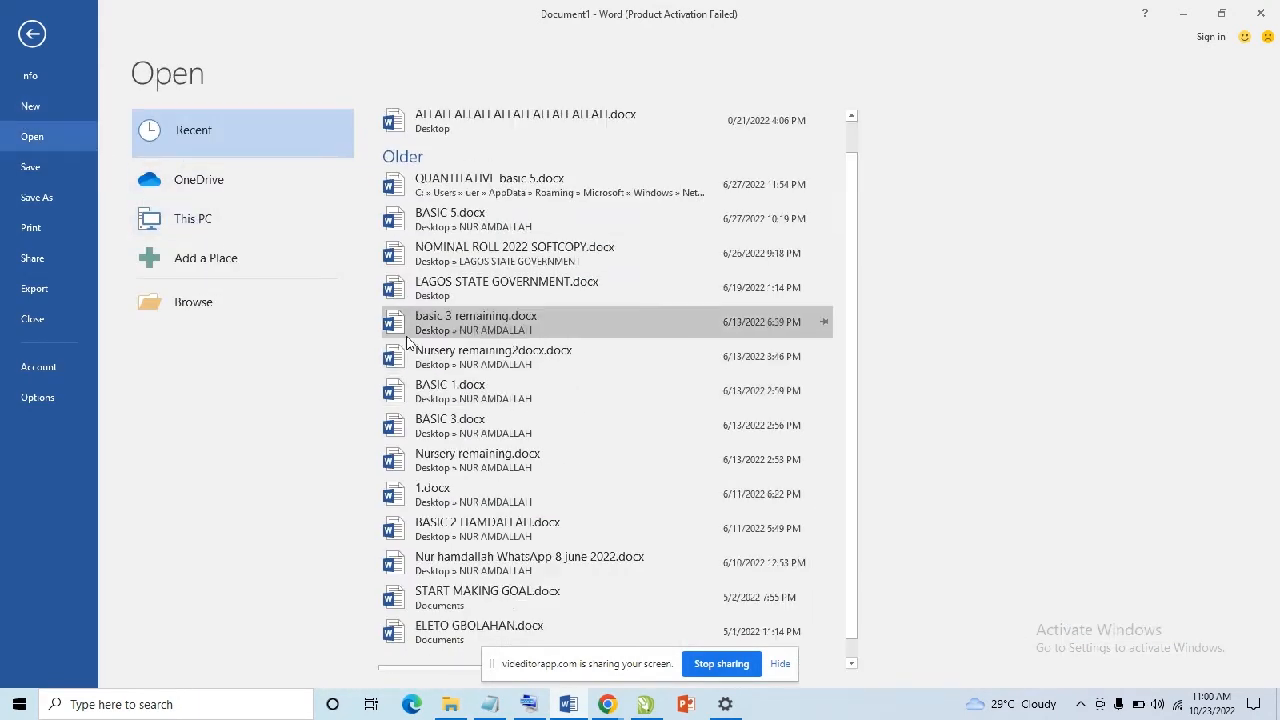
scroll(449, 356, up, 2)
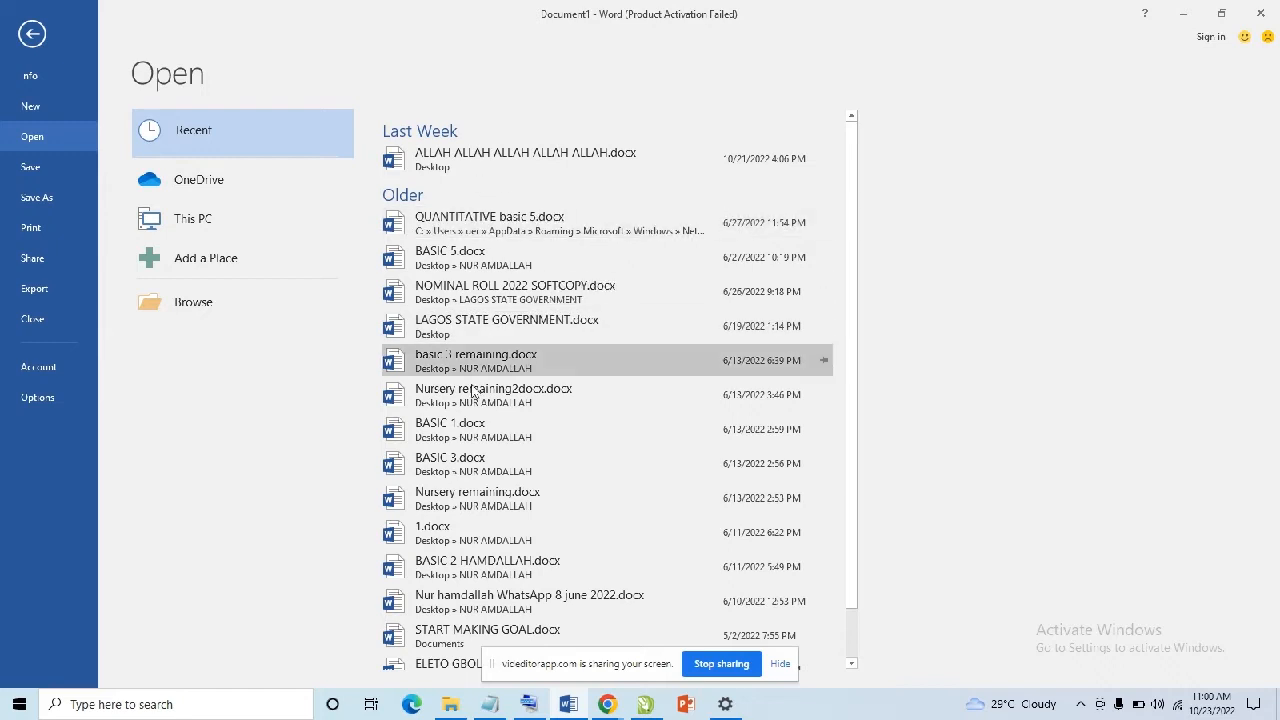
scroll(481, 490, down, 2)
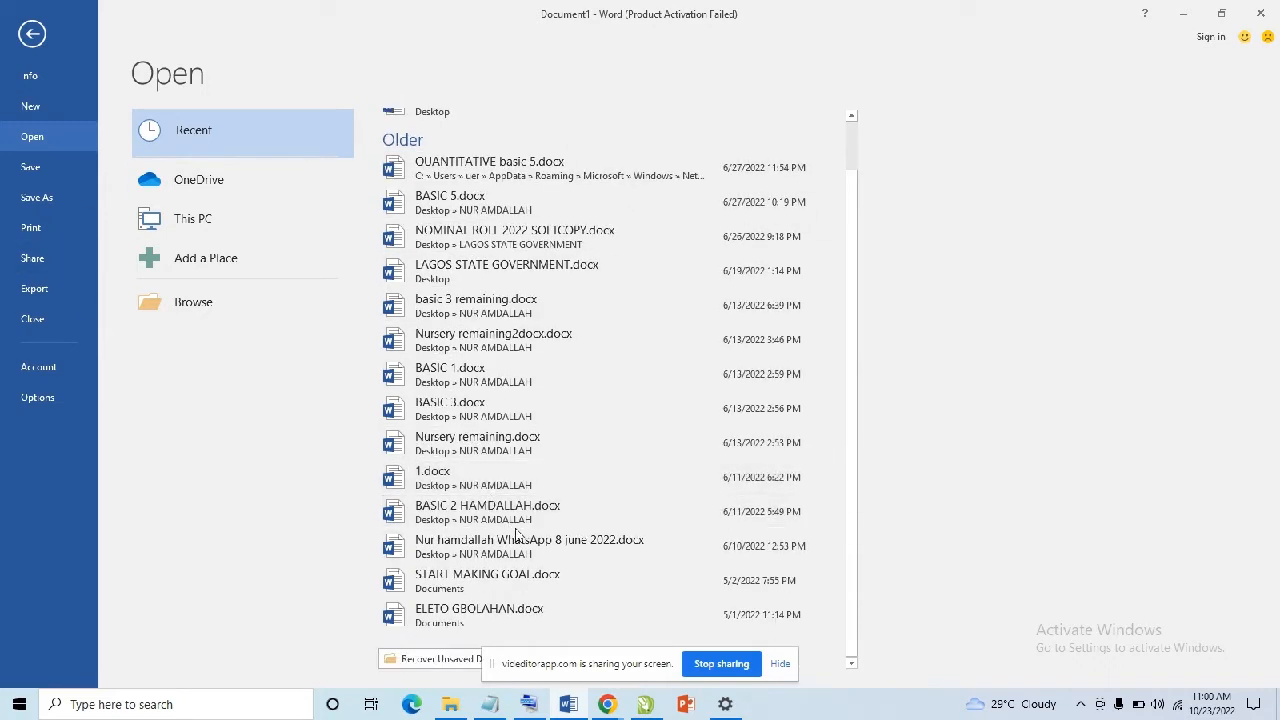
scroll(515, 553, up, 2)
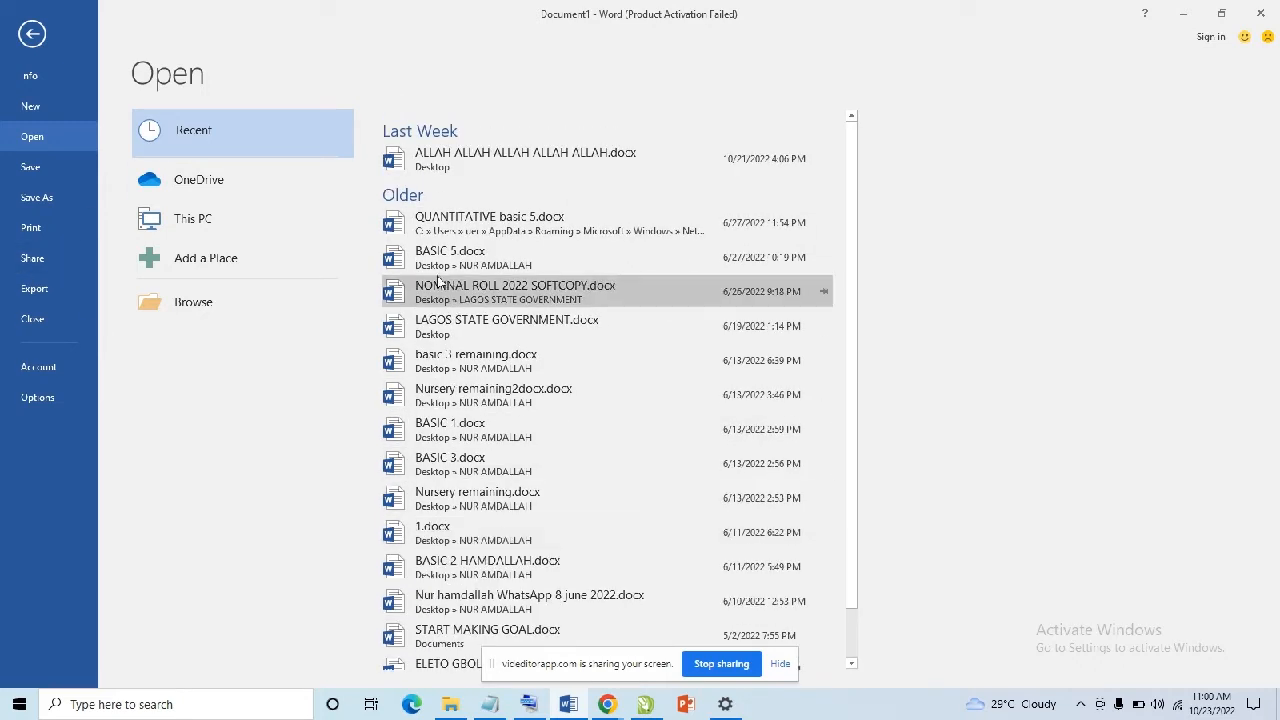
Step: Review the save locations, print settings and PDF/XPS export options, and return to the blank document
click(41, 171)
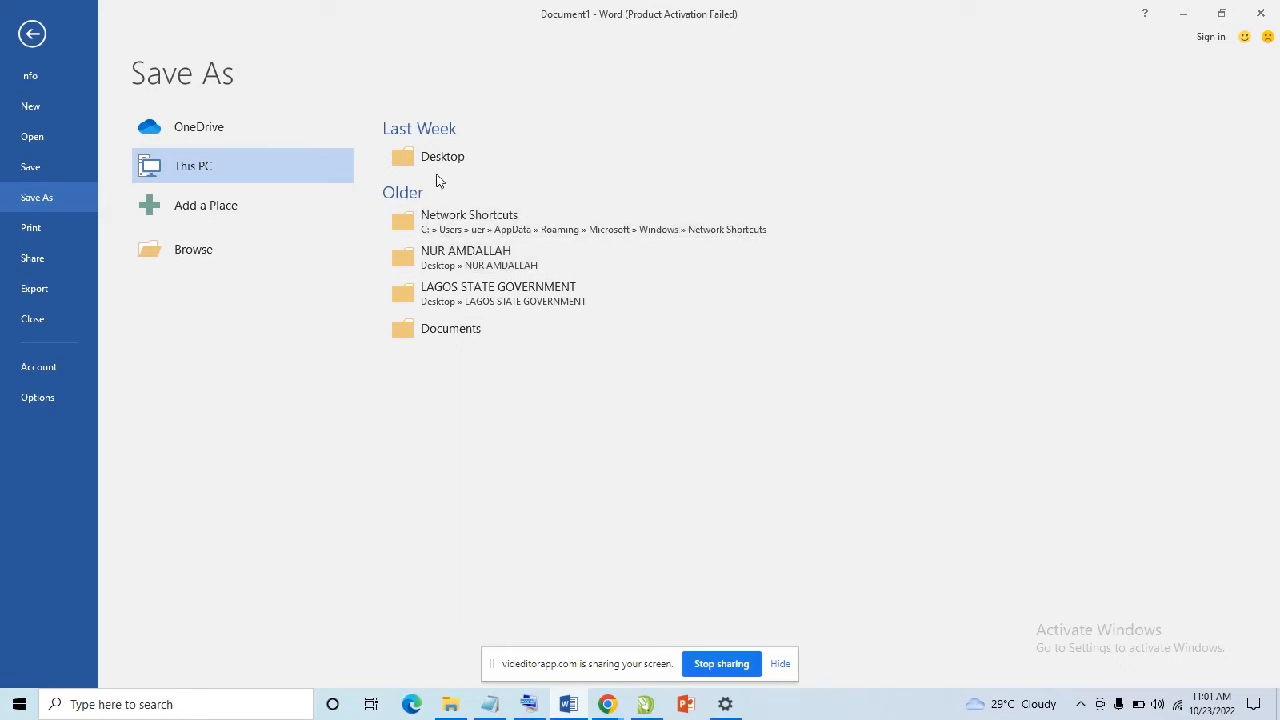
click(61, 228)
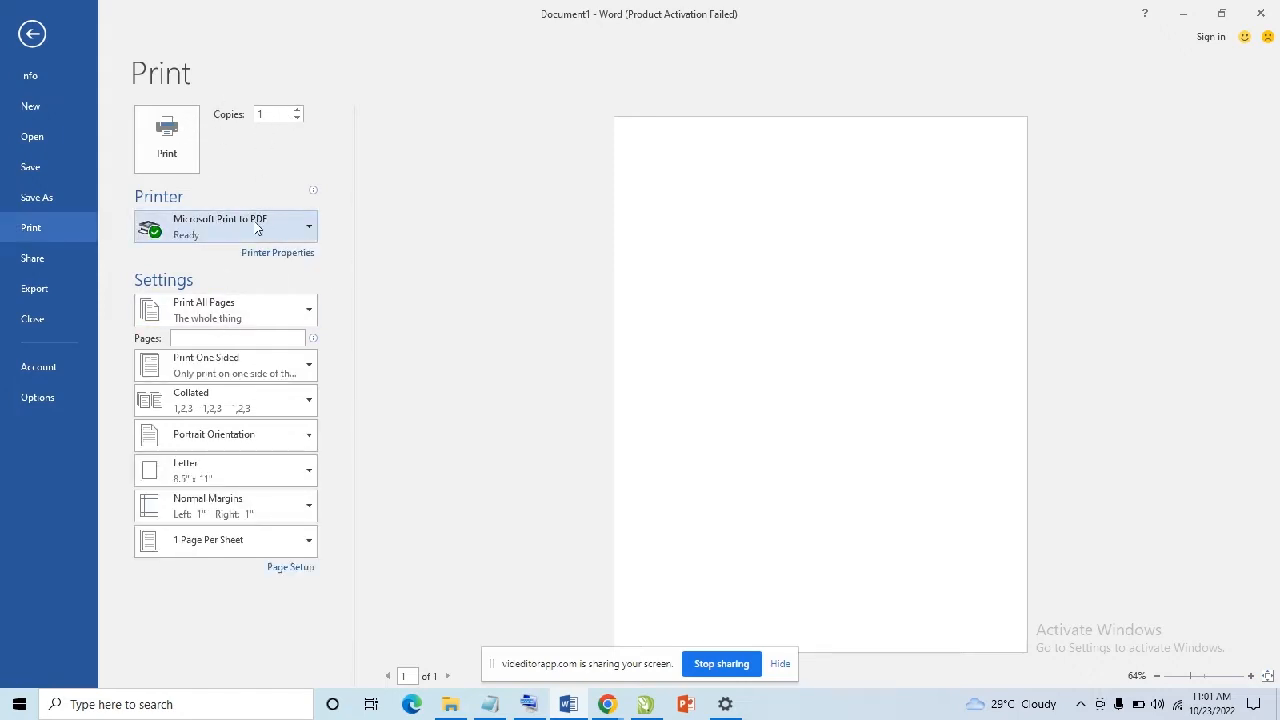
click(297, 112)
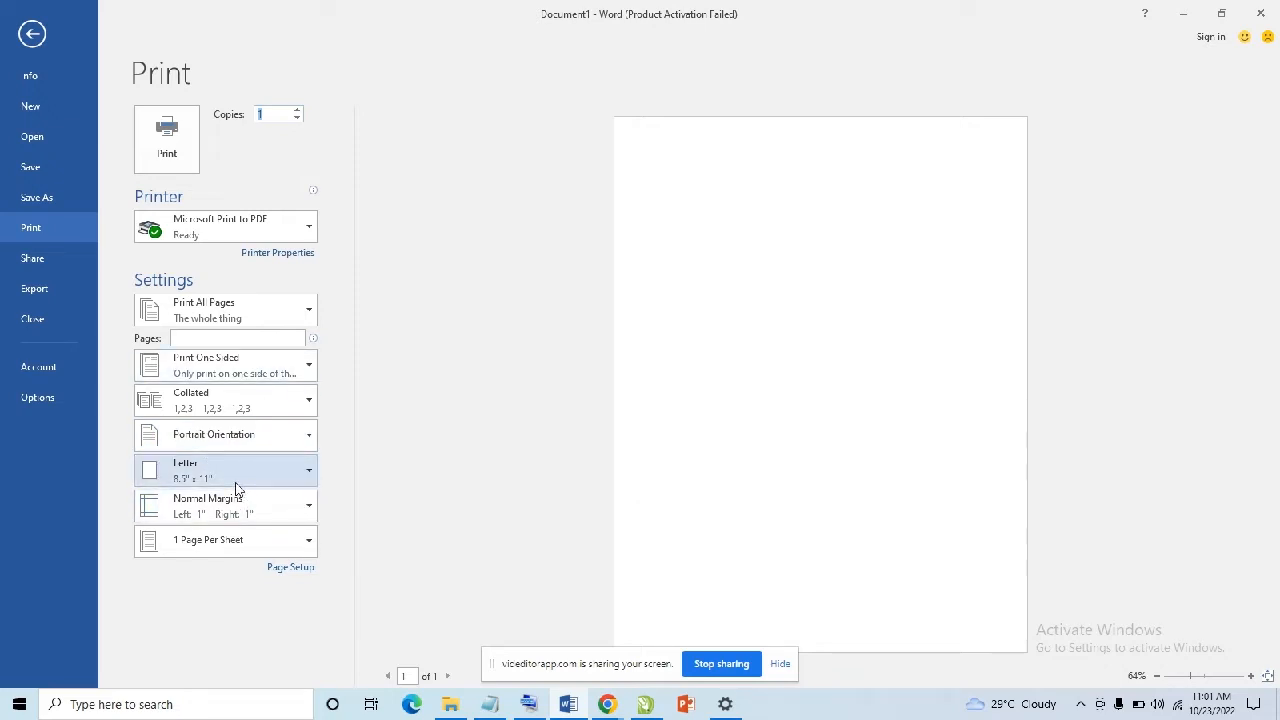
click(36, 290)
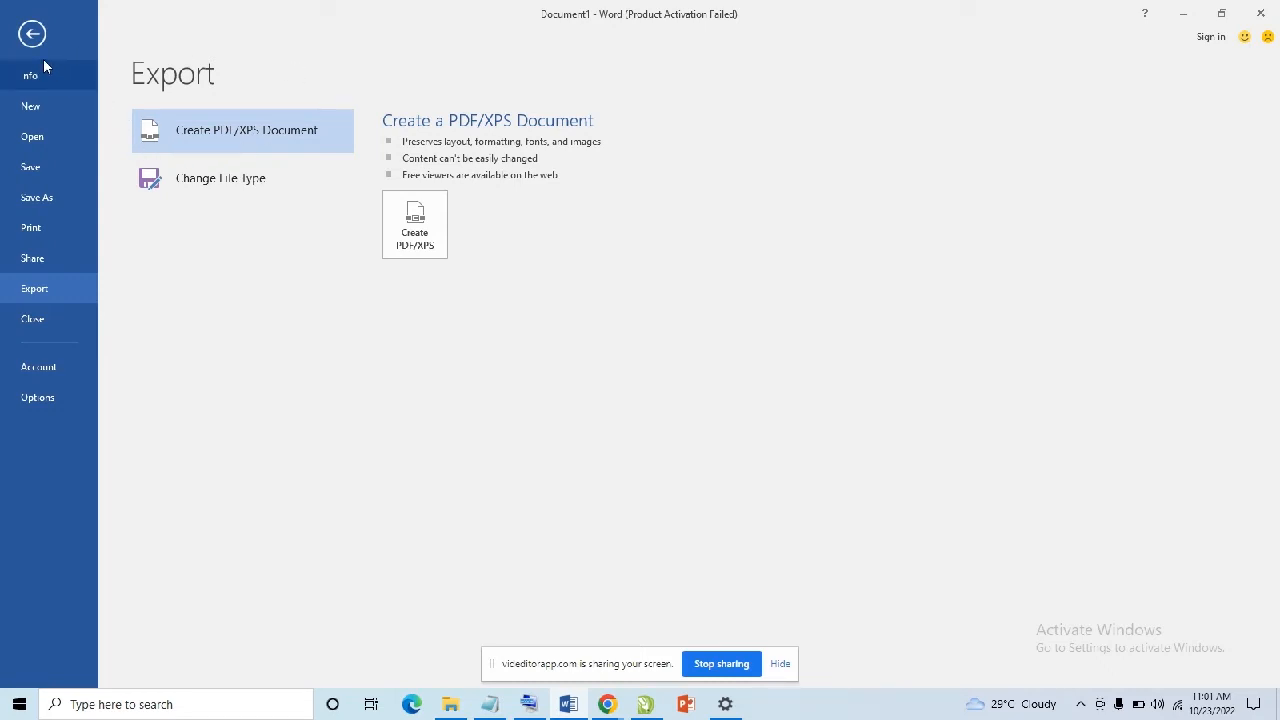
click(32, 34)
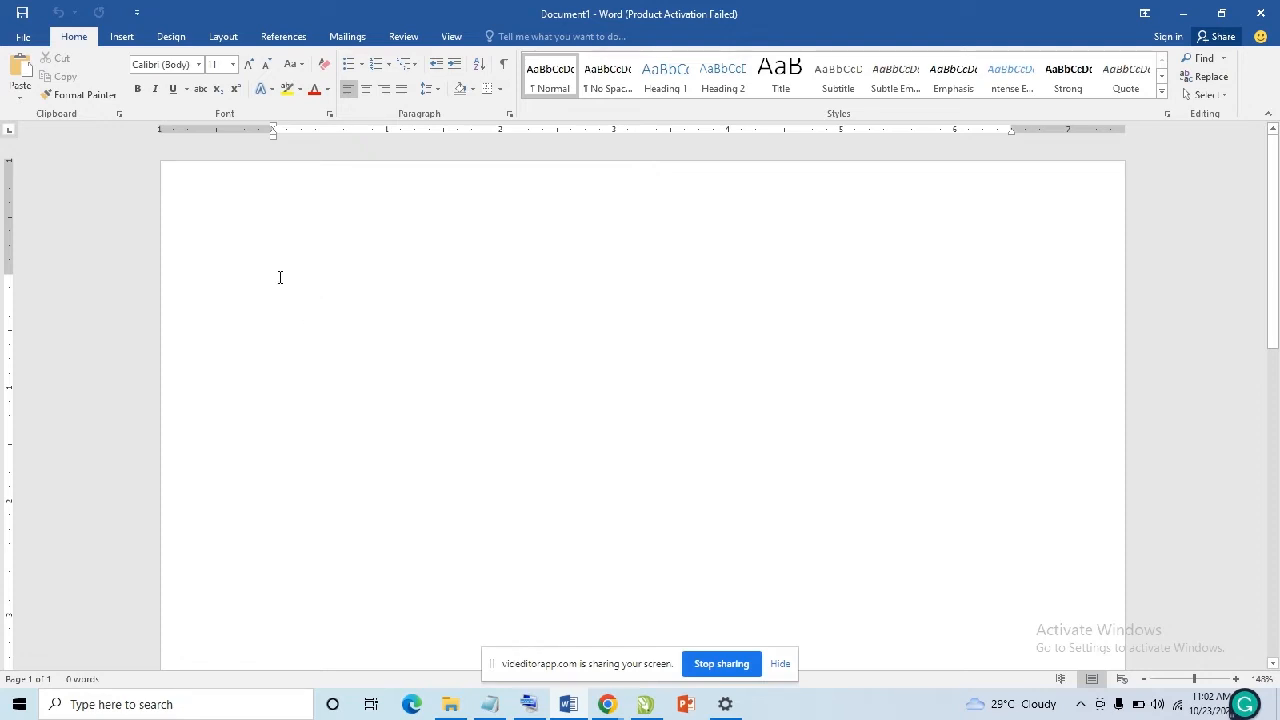
text(DFGBCDEDD)
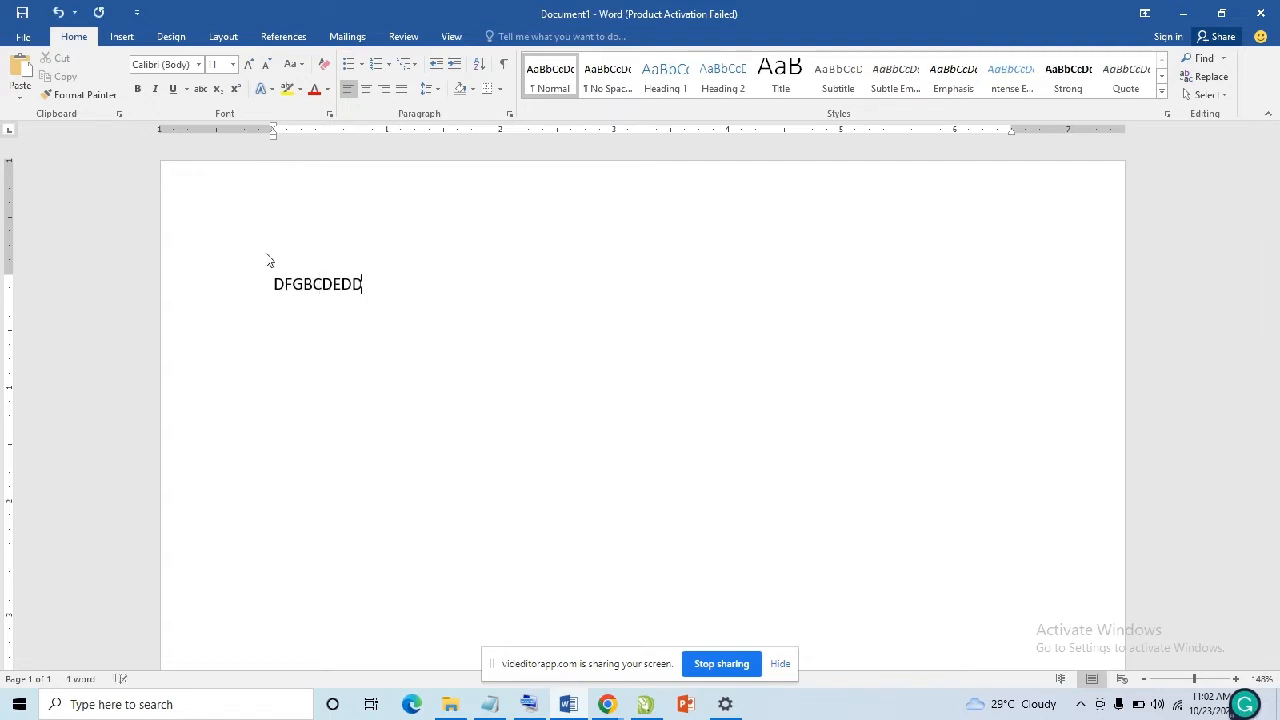
key(BackSpace)
key(BackSpace)
key(BackSpace)
key(BackSpace)
key(BackSpace)
key(BackSpace)
key(BackSpace)
key(BackSpace)
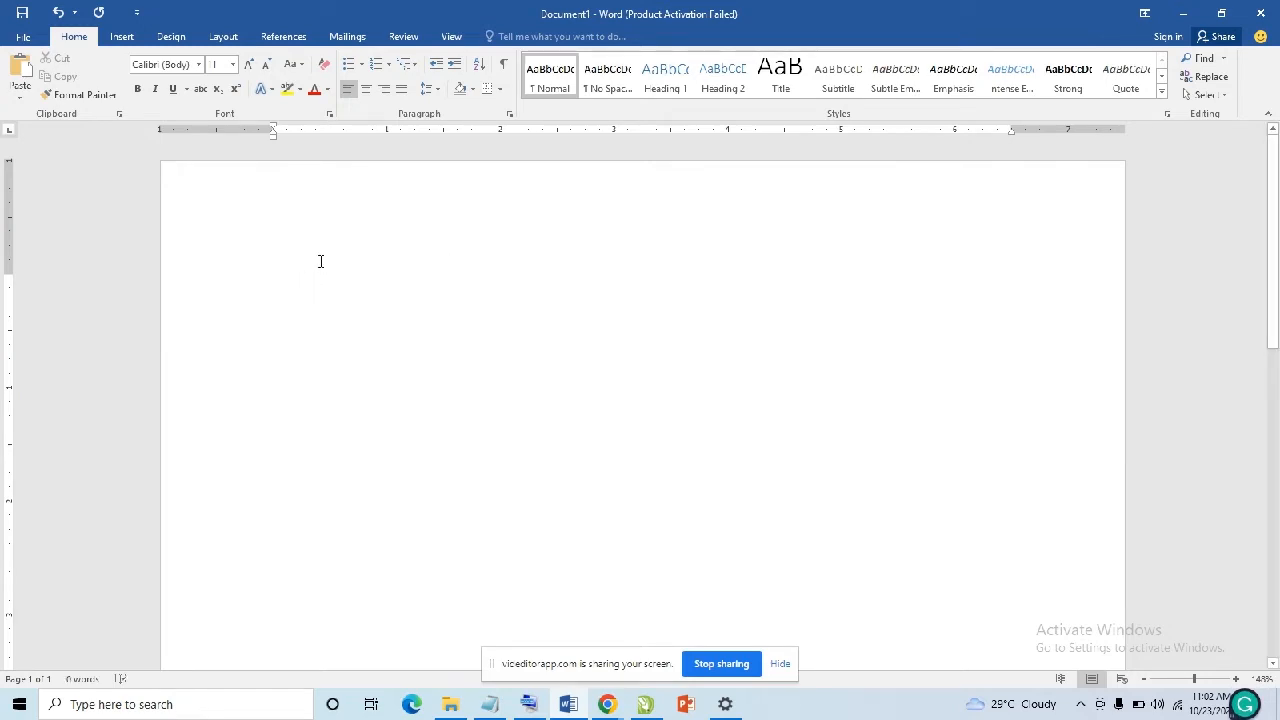
Step: Reduce the page's top margin to about 0.4 inch and enter "Parts of my body" as the first line
drag(11, 266, 7, 205)
text(PARTS)
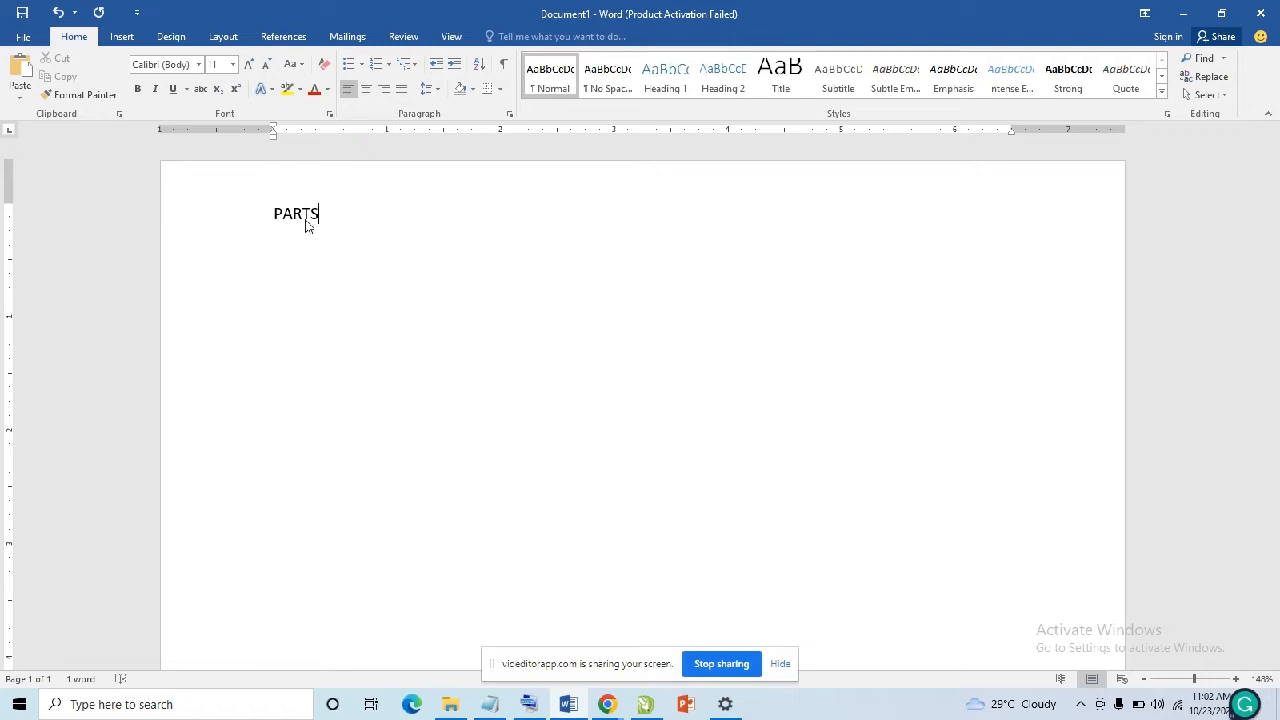
key(BackSpace)
key(BackSpace)
key(BackSpace)
key(BackSpace)
key(BackSpace)
text(pas)
key(BackSpace)
text(rts of my bo)
text(dy)
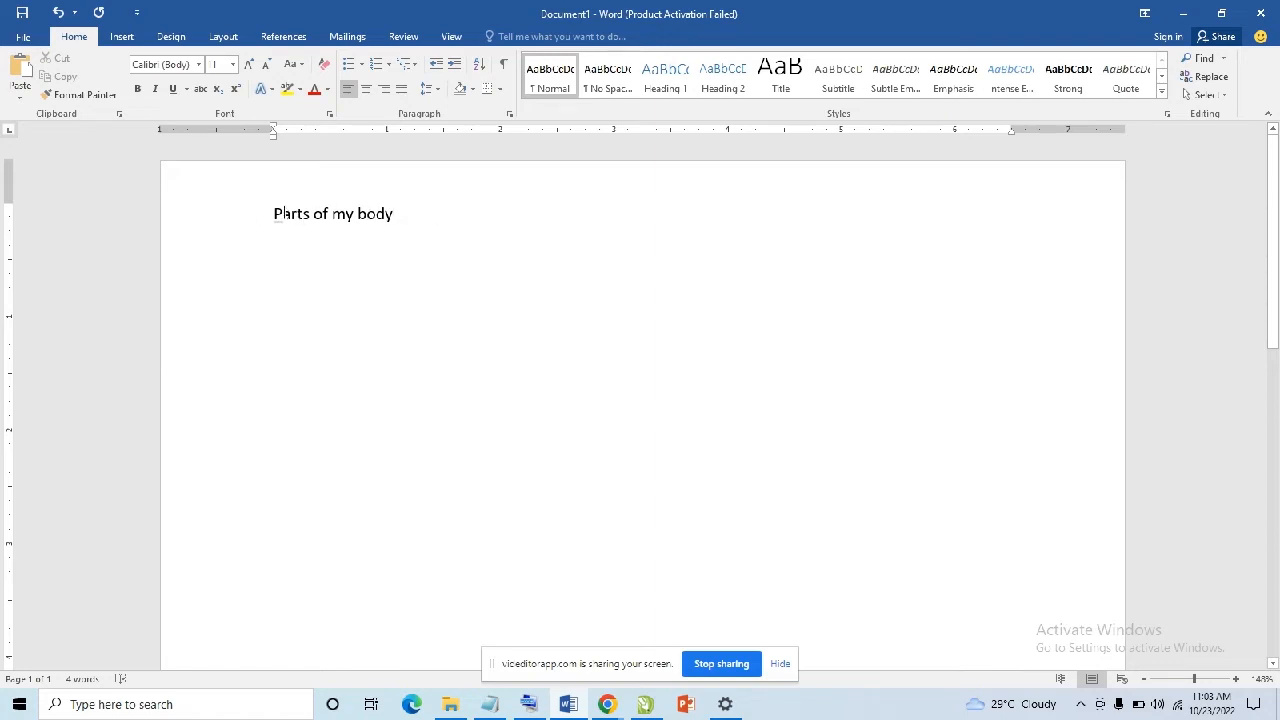
Step: Try selecting the whole line "Parts of my body" and clear the selection
drag(275, 214, 443, 212)
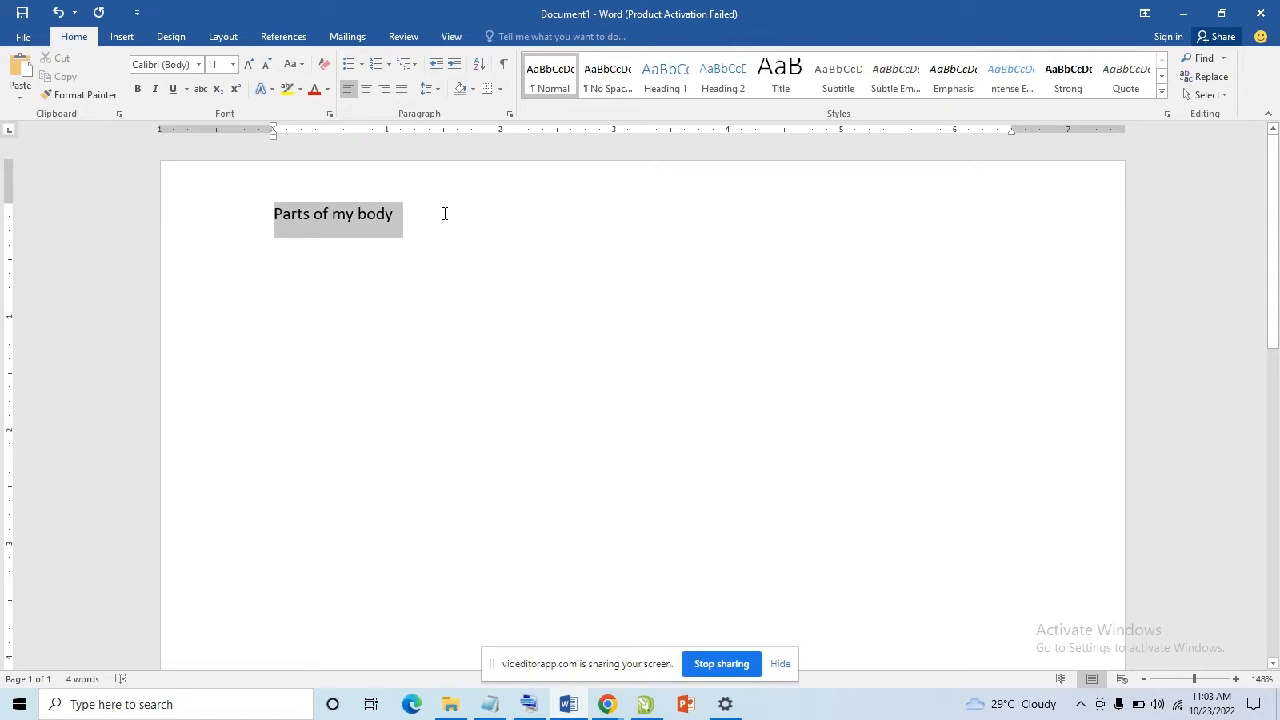
click(431, 243)
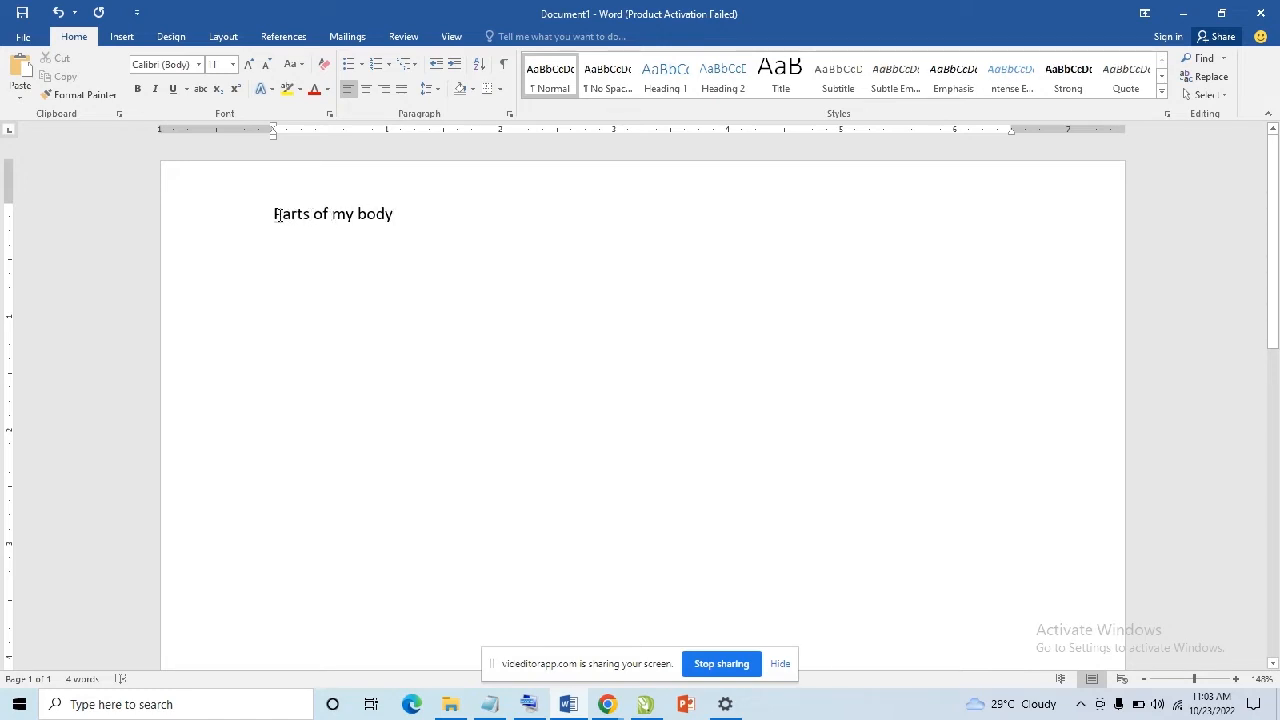
drag(276, 214, 451, 217)
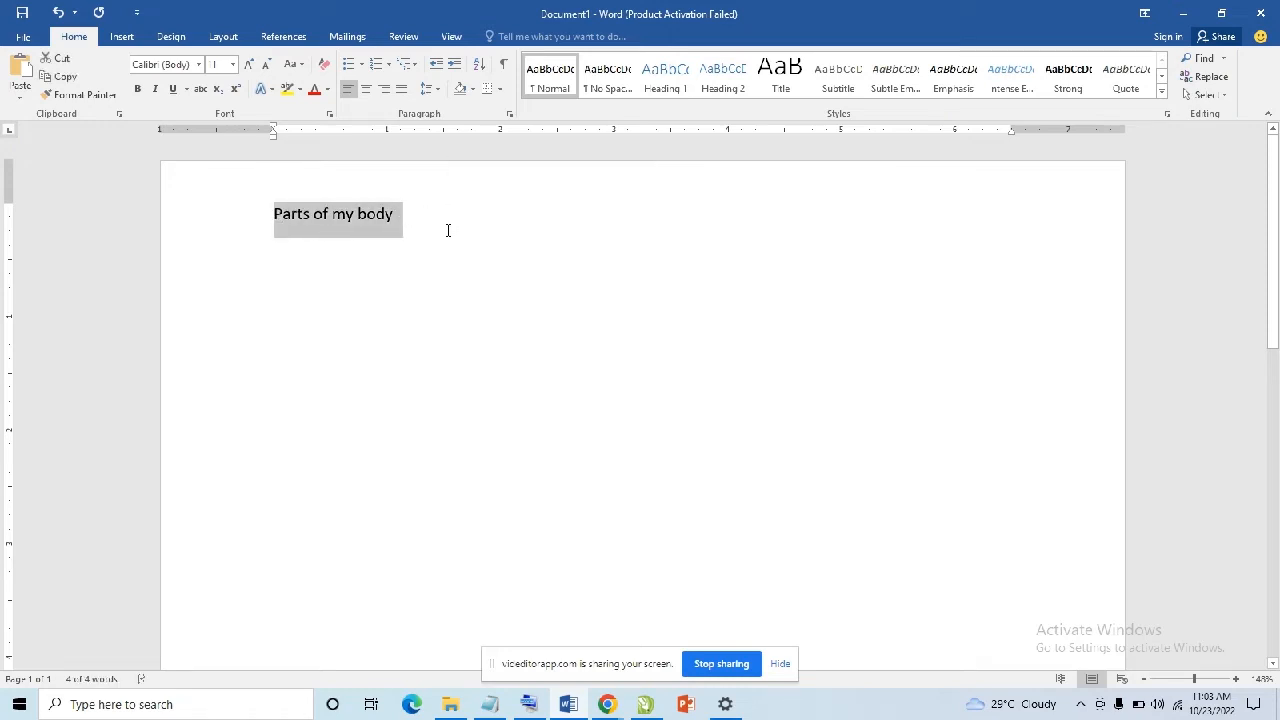
key(Right)
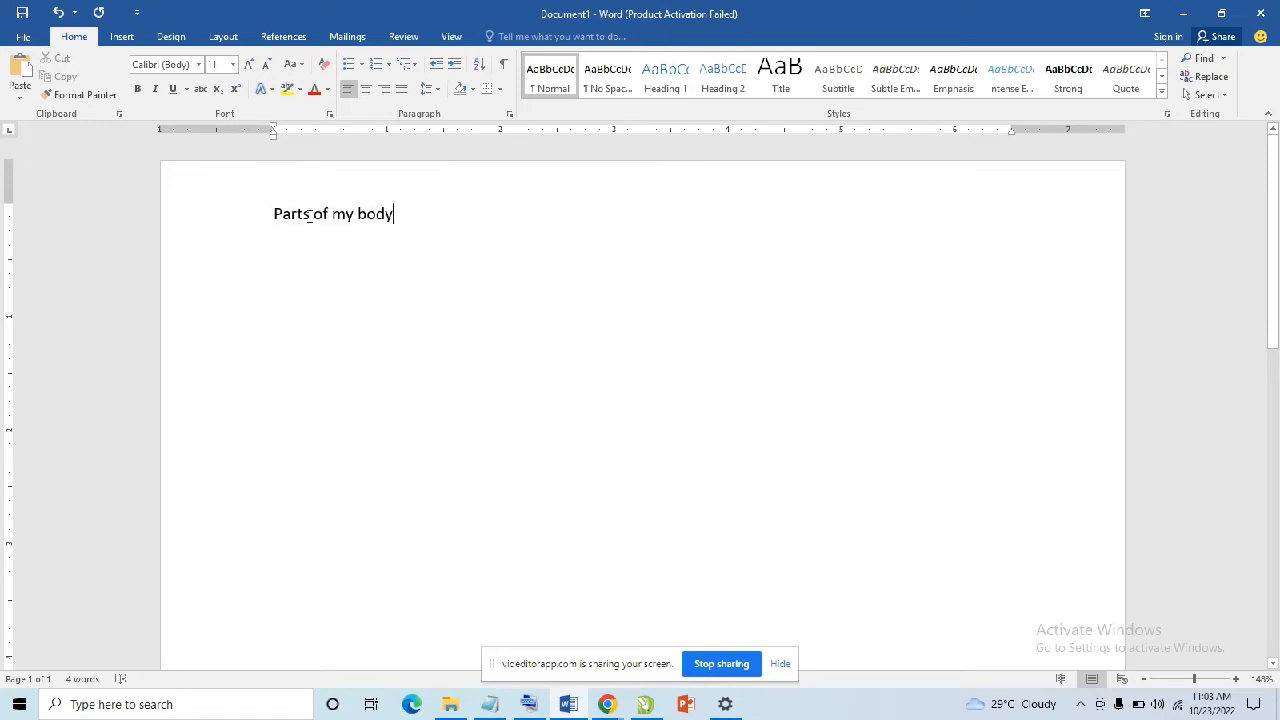
Step: Try bold and italic formatting at the end of the line, turning each off again
click(137, 88)
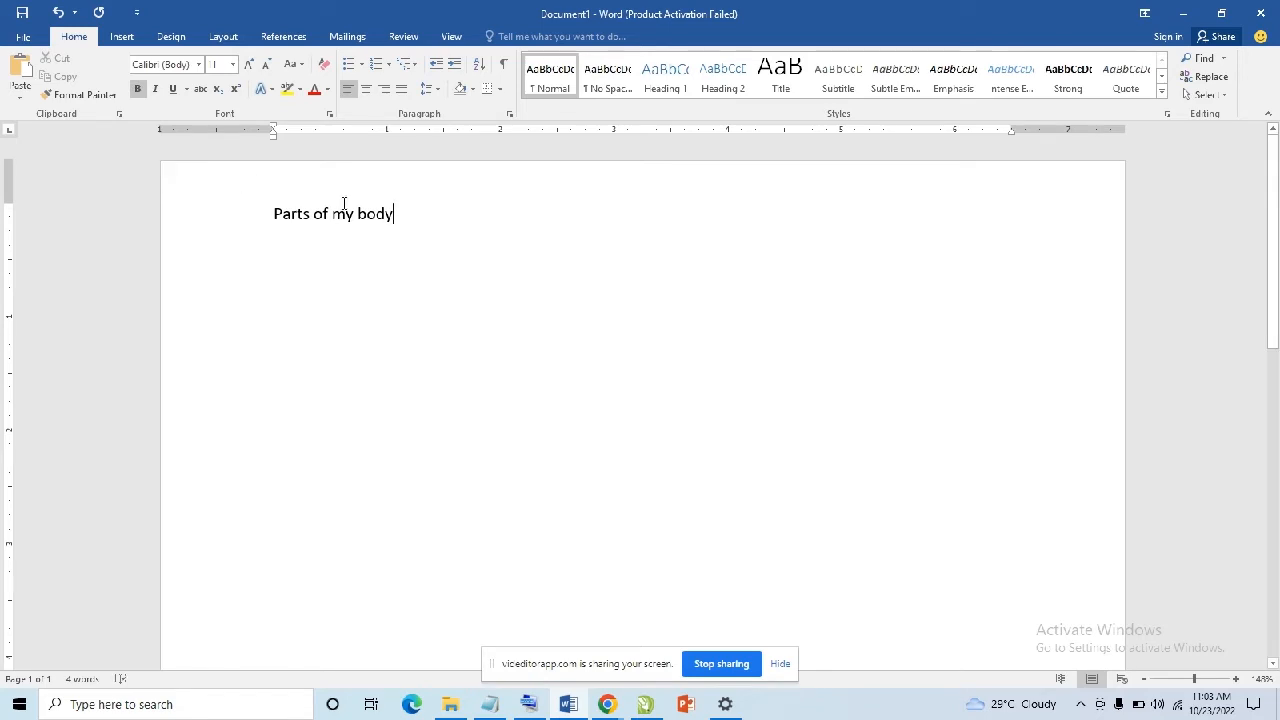
click(138, 92)
click(159, 93)
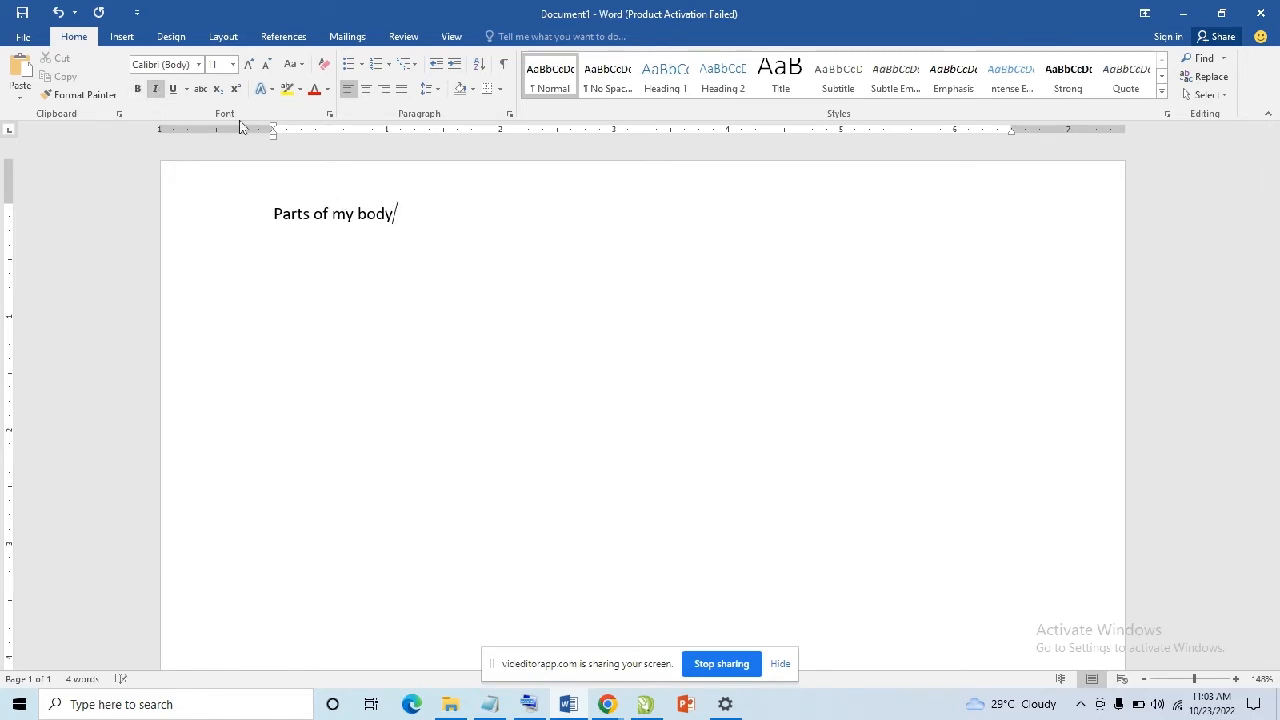
click(156, 91)
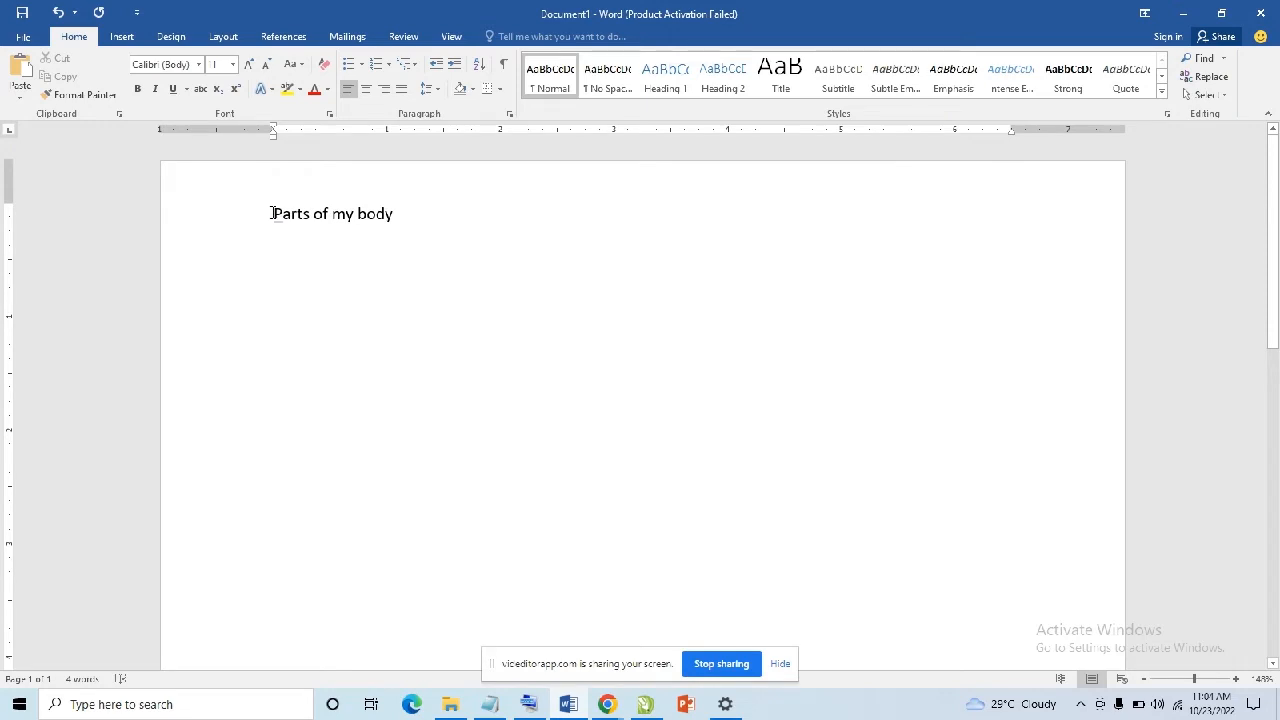
Step: Practise selecting the whole line and the single word "Parts", clearing the selection each time
drag(272, 213, 395, 217)
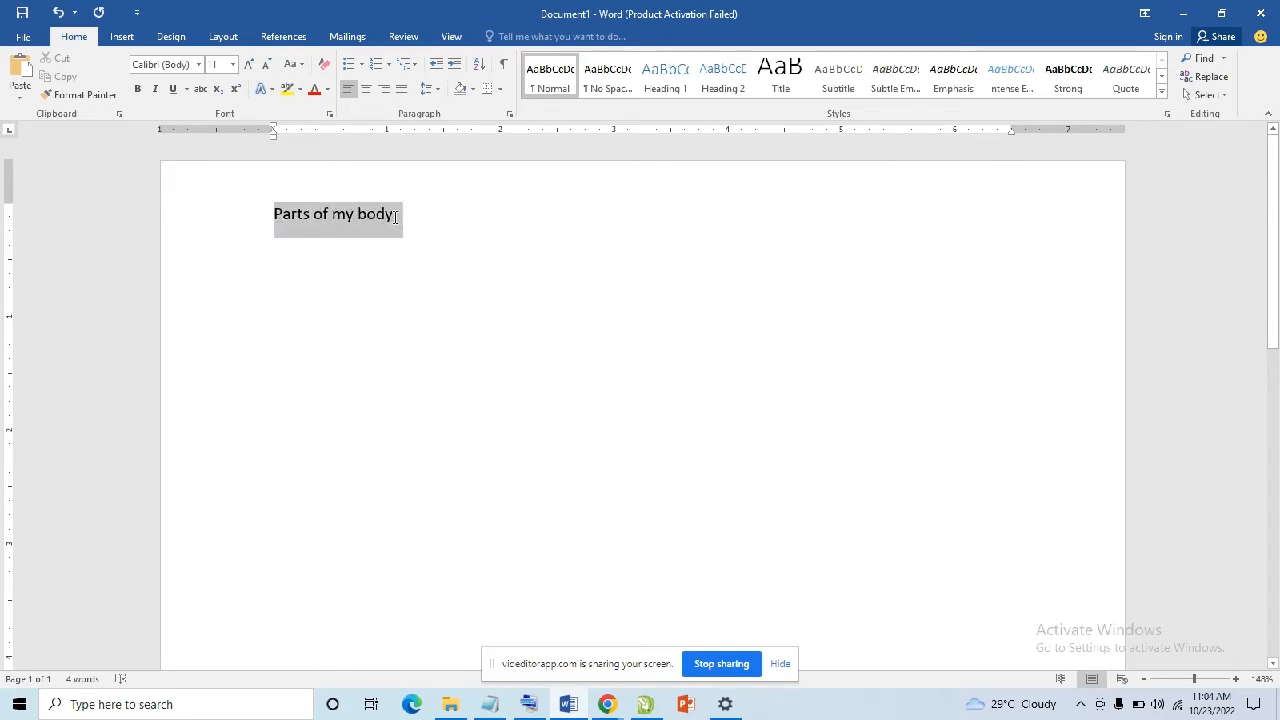
click(411, 228)
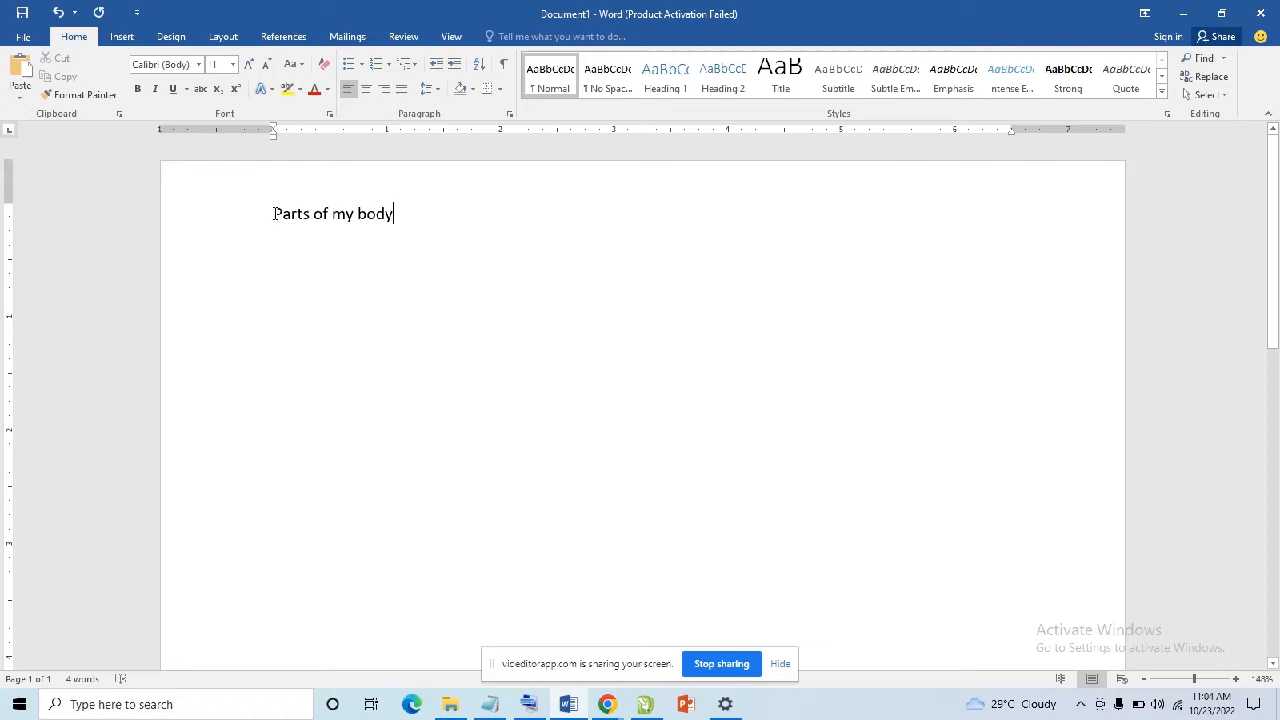
drag(273, 213, 407, 276)
click(407, 276)
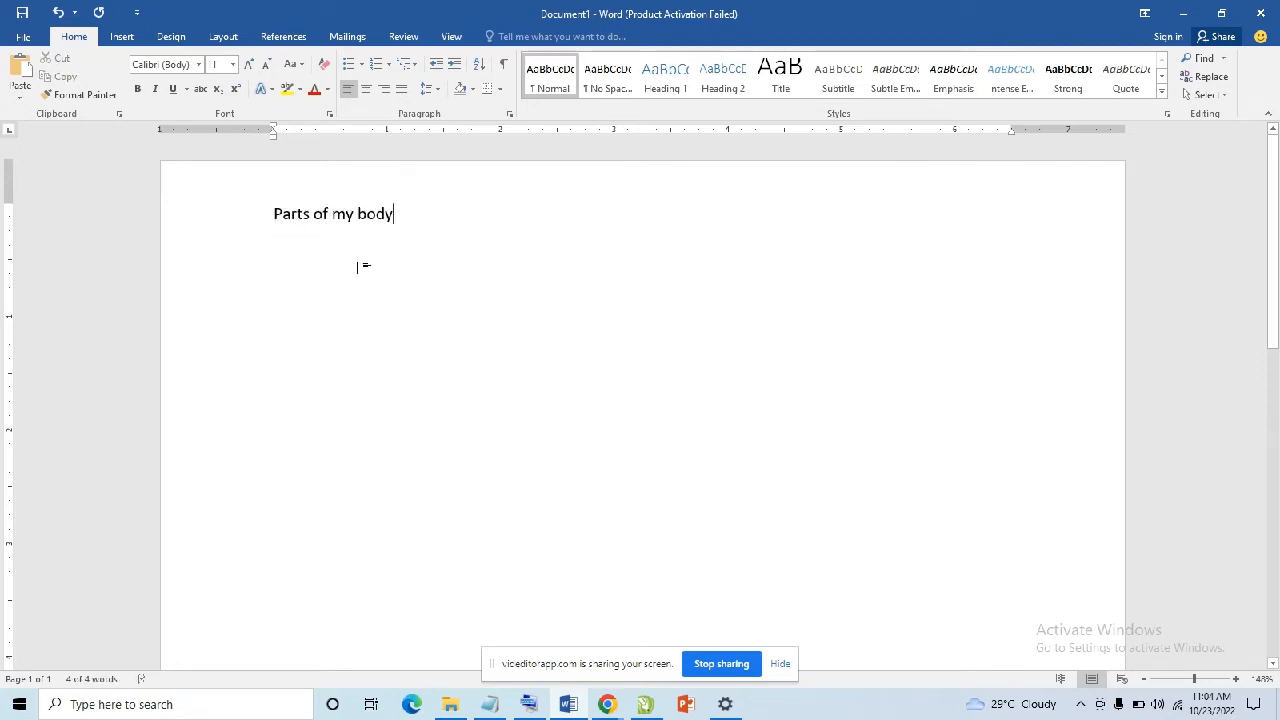
double_click(275, 214)
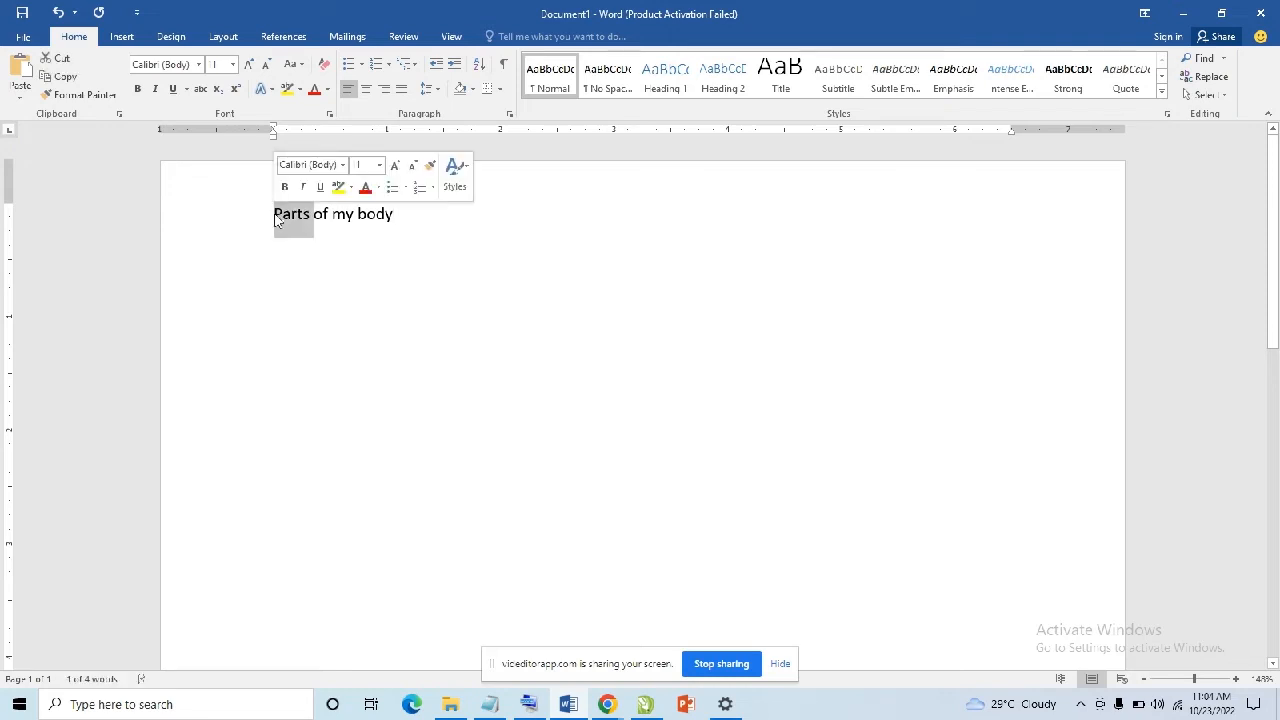
click(277, 248)
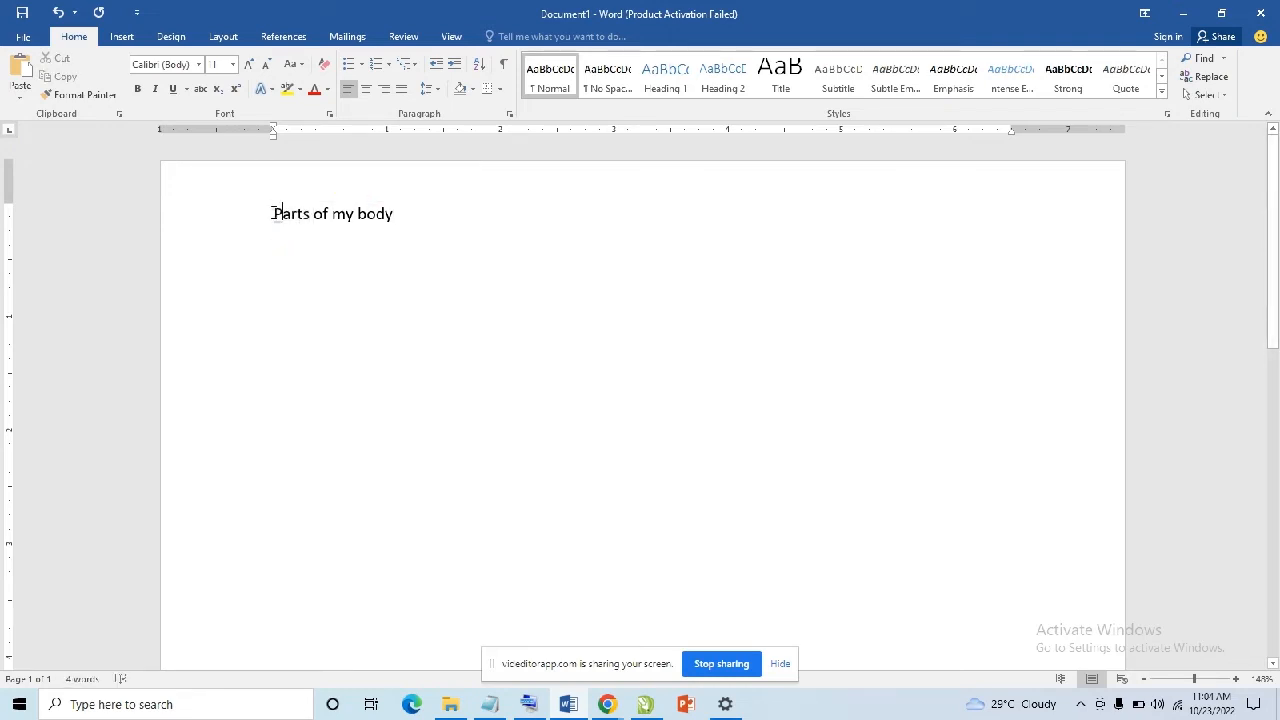
triple_click(275, 214)
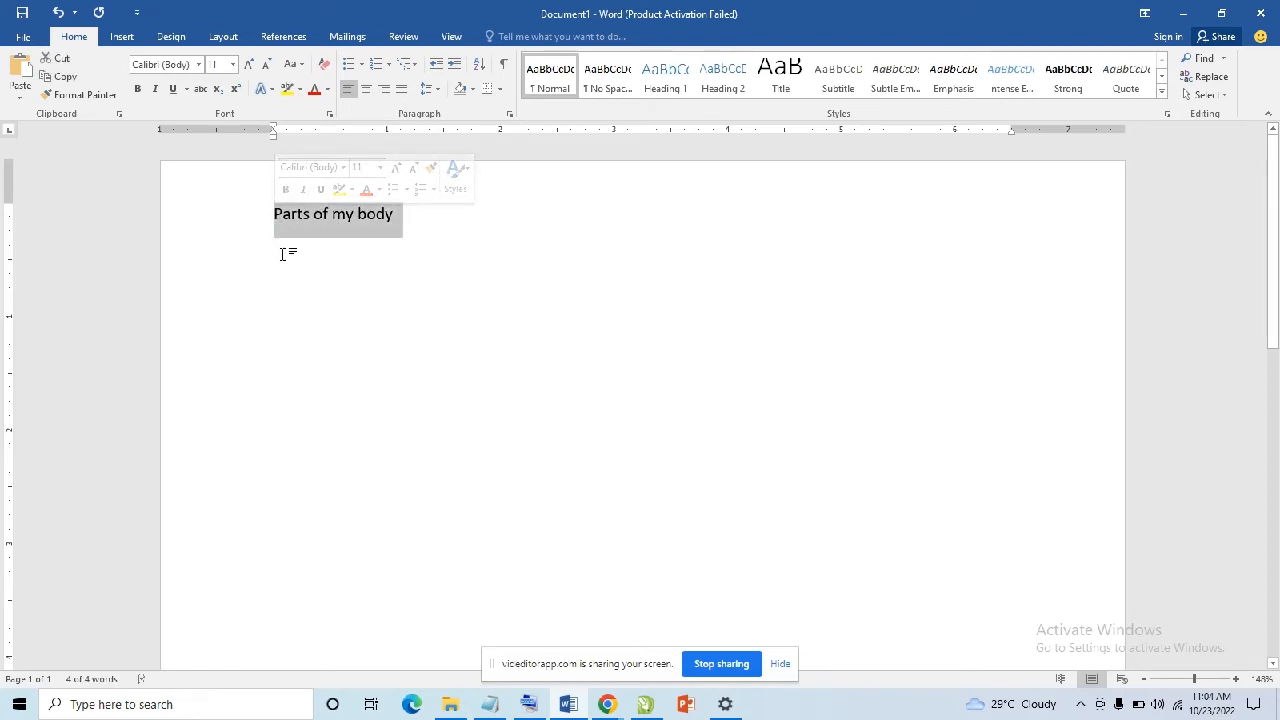
click(284, 251)
double_click(280, 220)
click(268, 244)
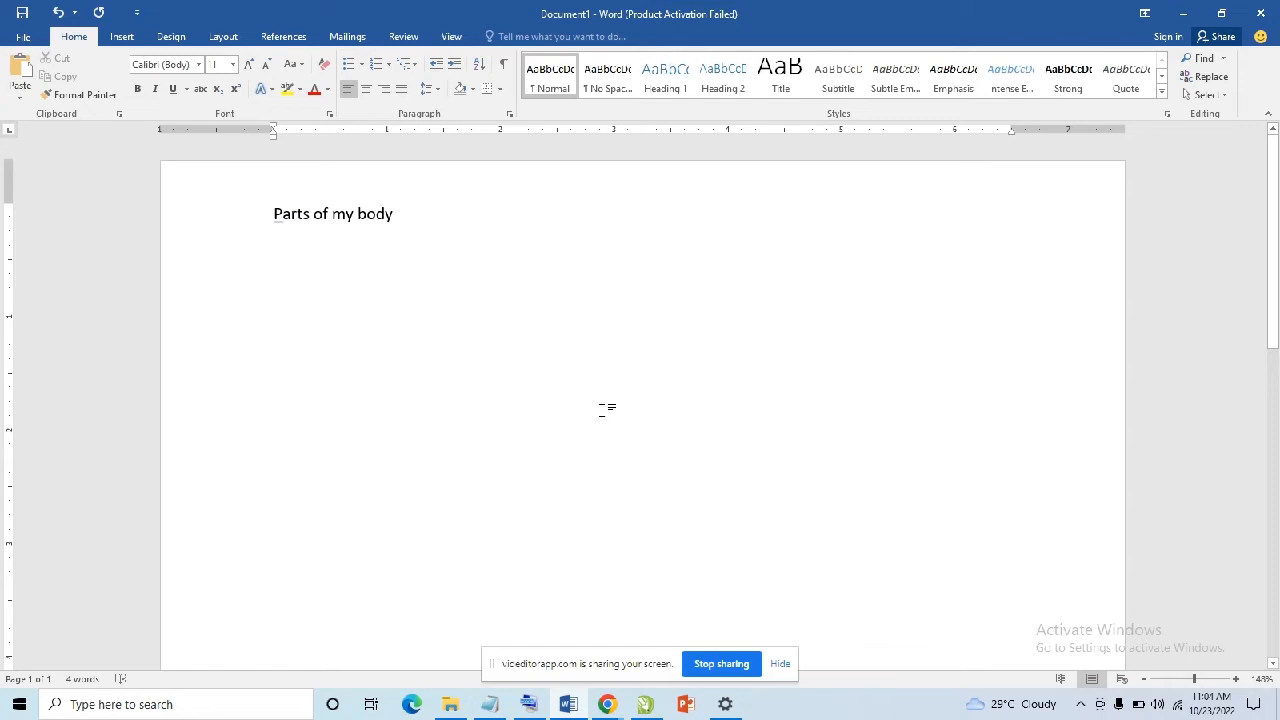
Step: Select the entire content of the document
key(ctrl+a)
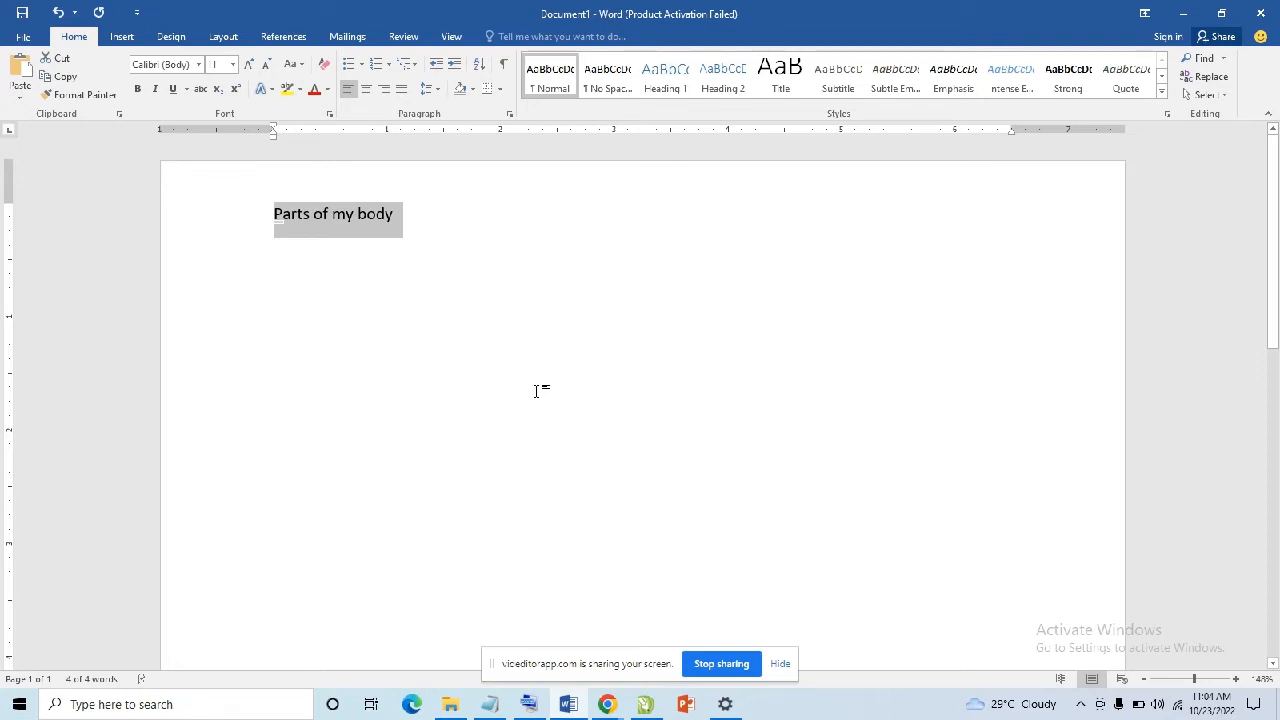
Step: Cut the line "Parts of my body" from the document and paste it back in place
click(380, 292)
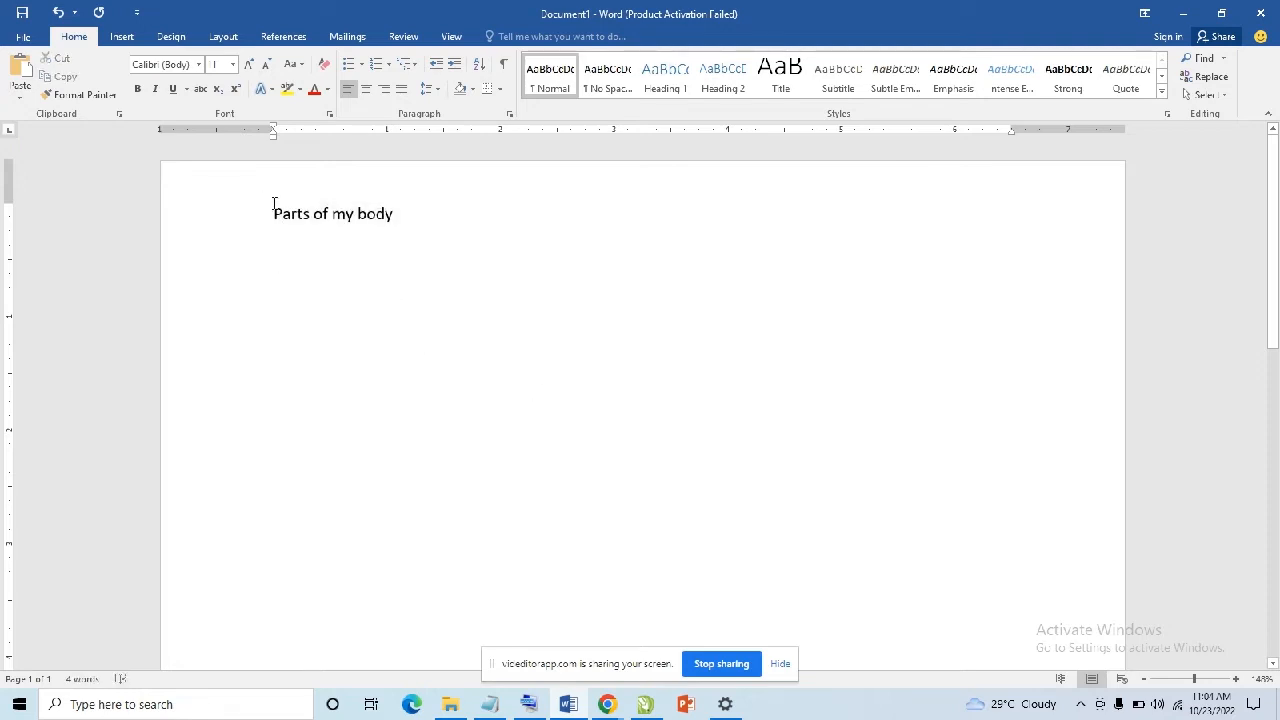
drag(274, 209, 401, 210)
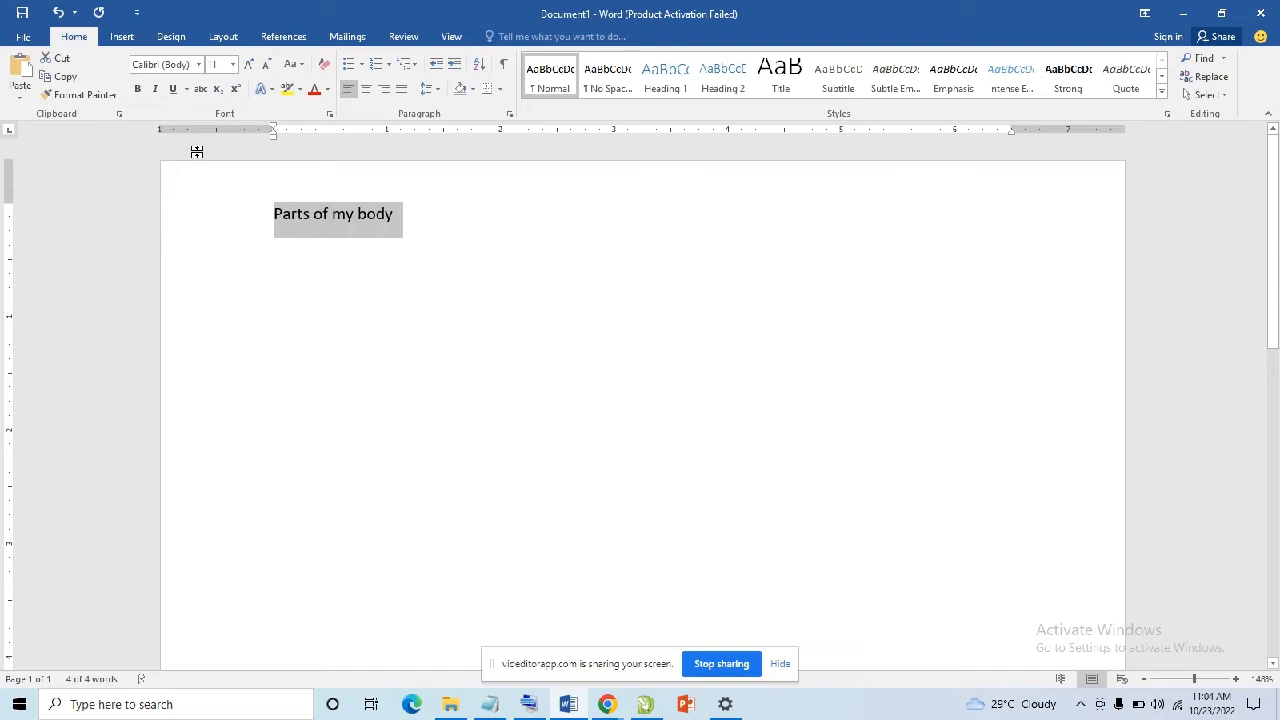
click(54, 64)
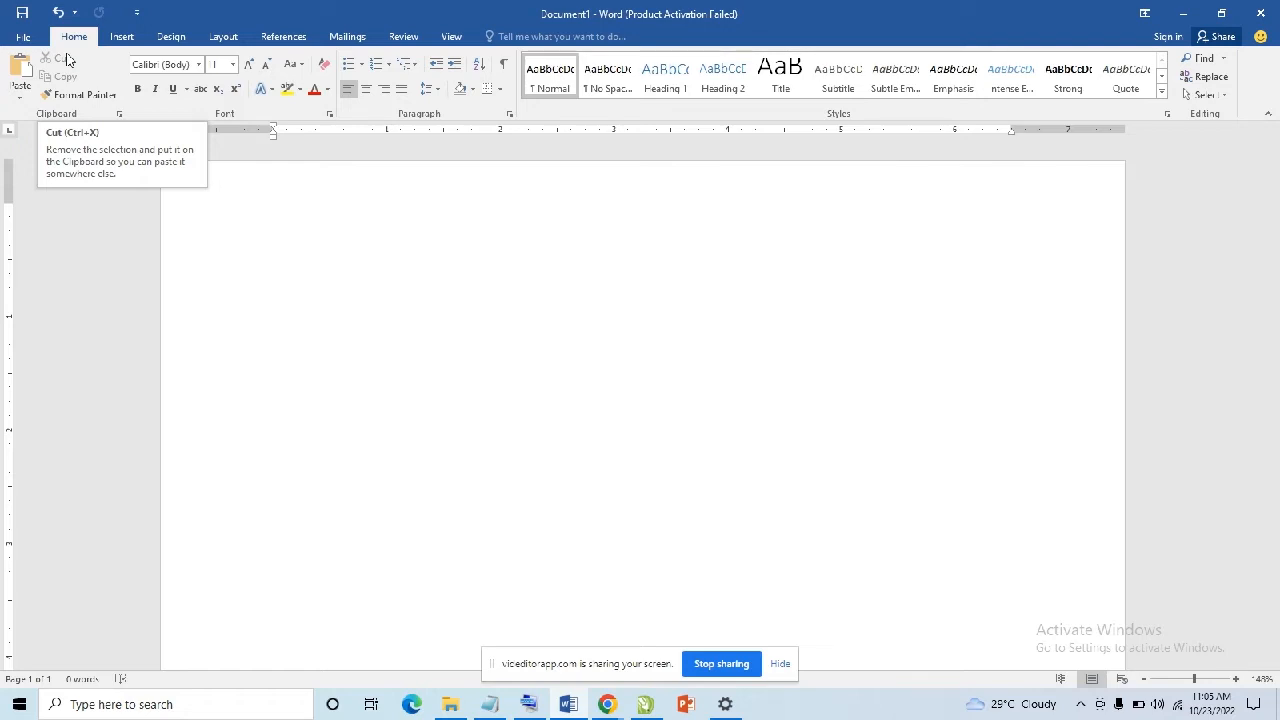
click(18, 70)
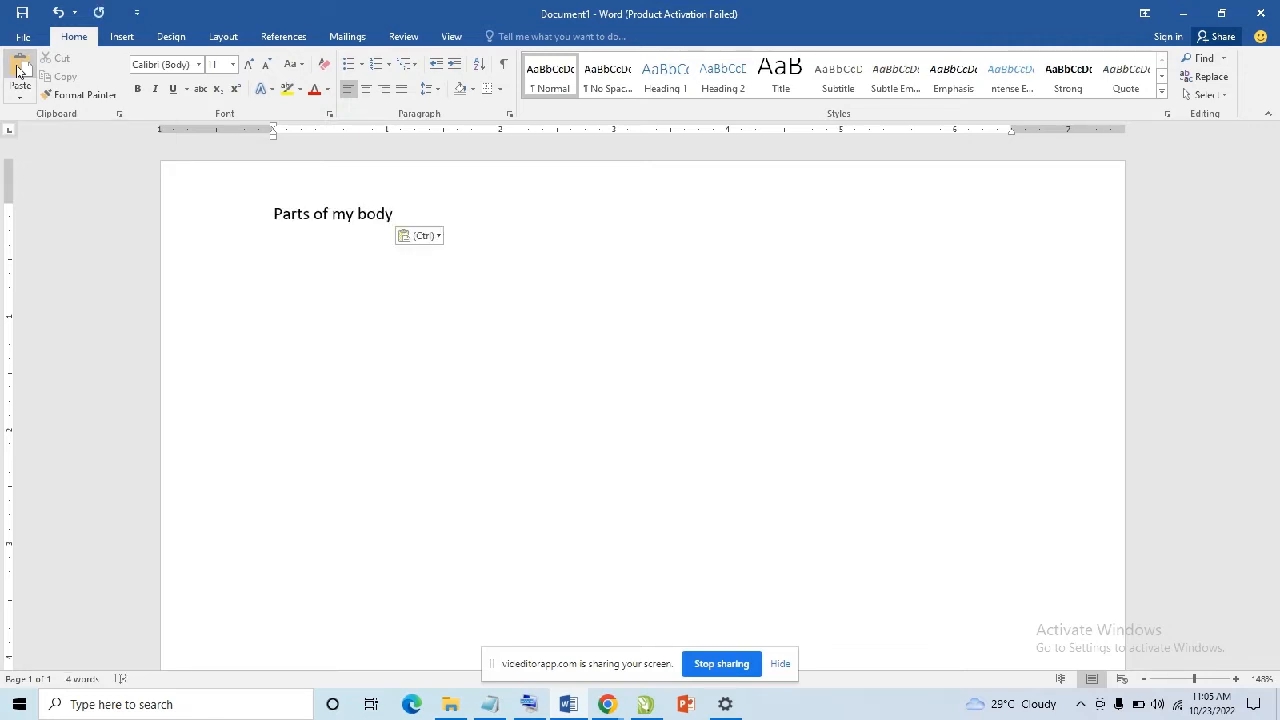
Step: Undo the paste and cut of "Parts of my body" and cut the selected line again
click(59, 13)
key(ctrl+y)
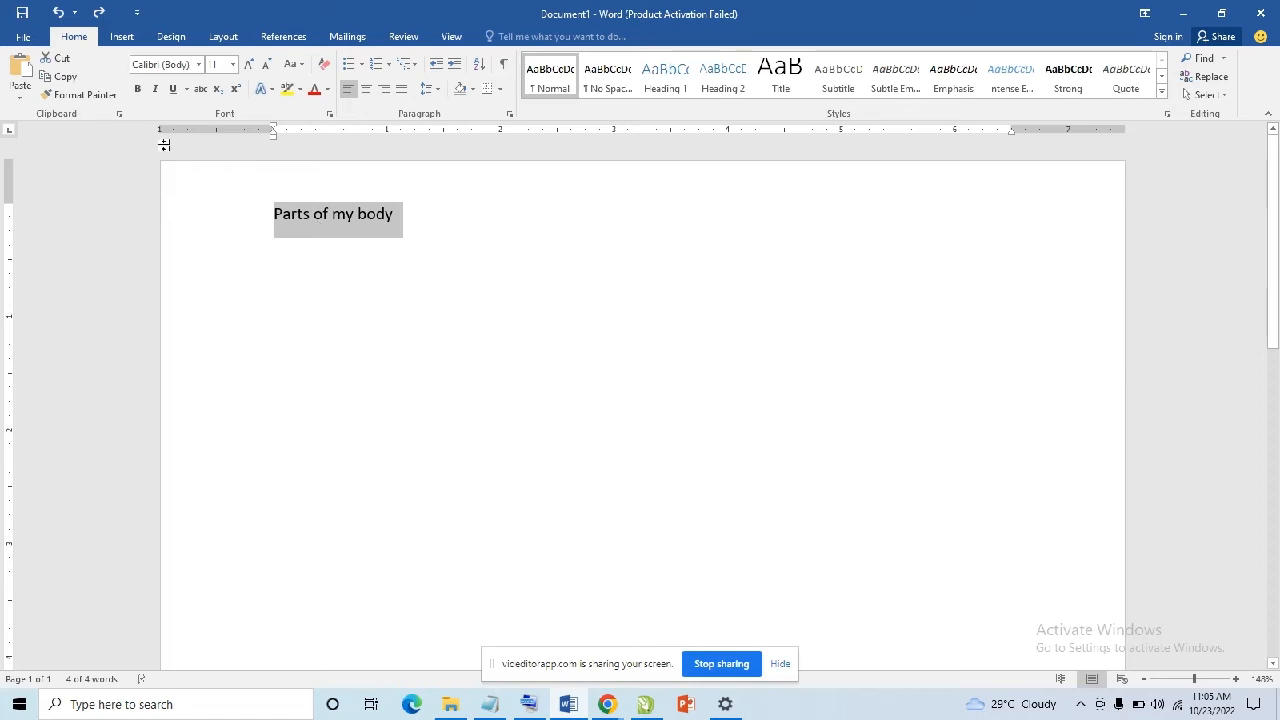
click(62, 59)
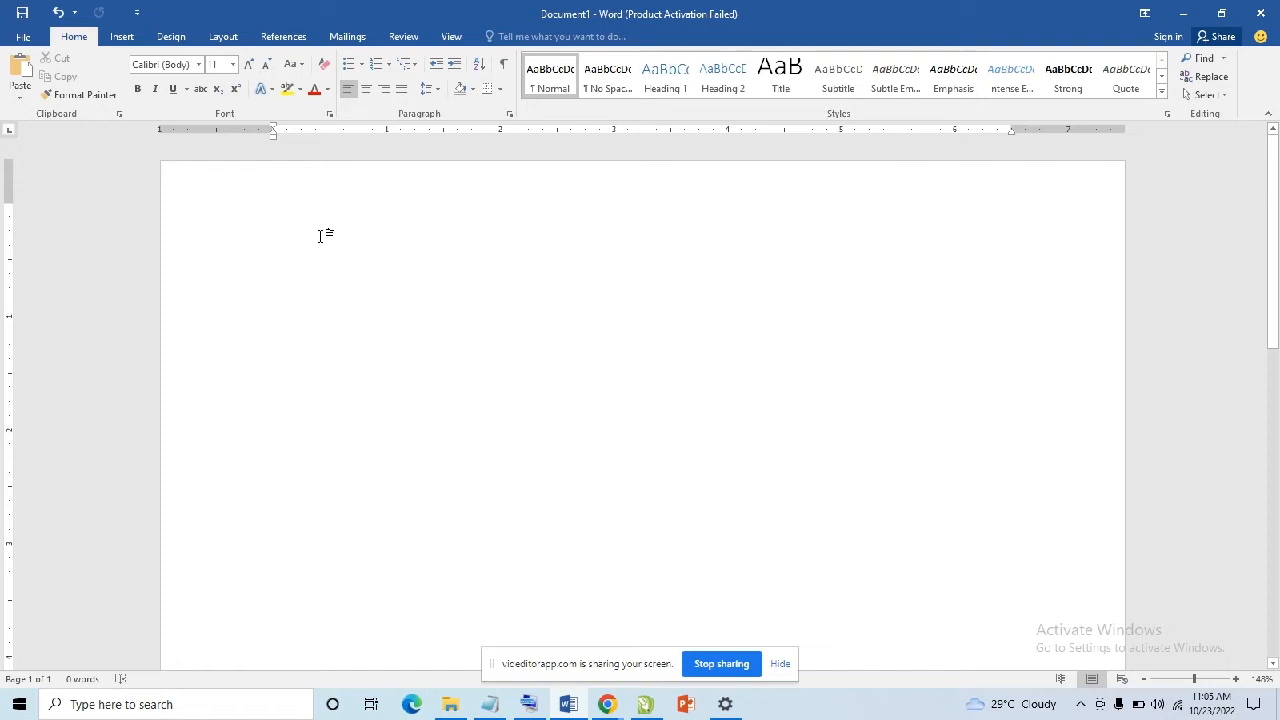
Step: Bring up the on-screen keyboard, and paste "Parts of my body" after a run of leading spaces on the empty line
click(538, 711)
drag(508, 390, 598, 411)
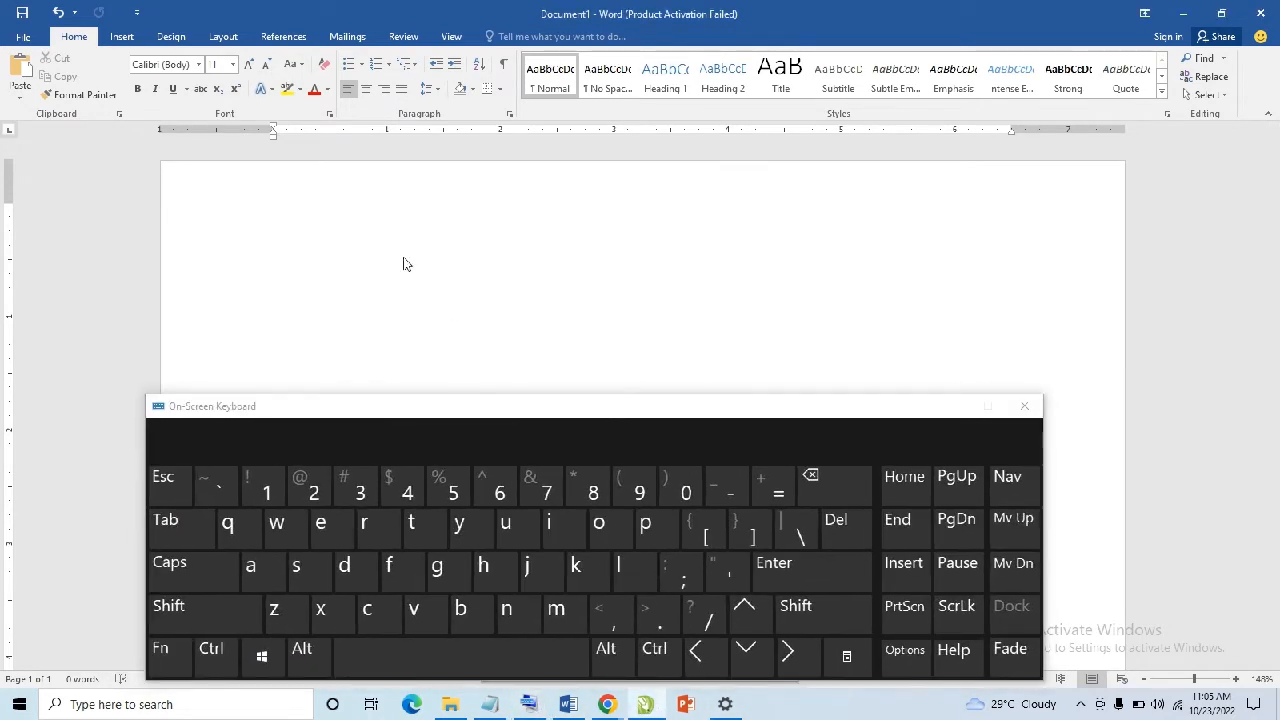
click(497, 656)
click(497, 656)
click(497, 656)
click(497, 656)
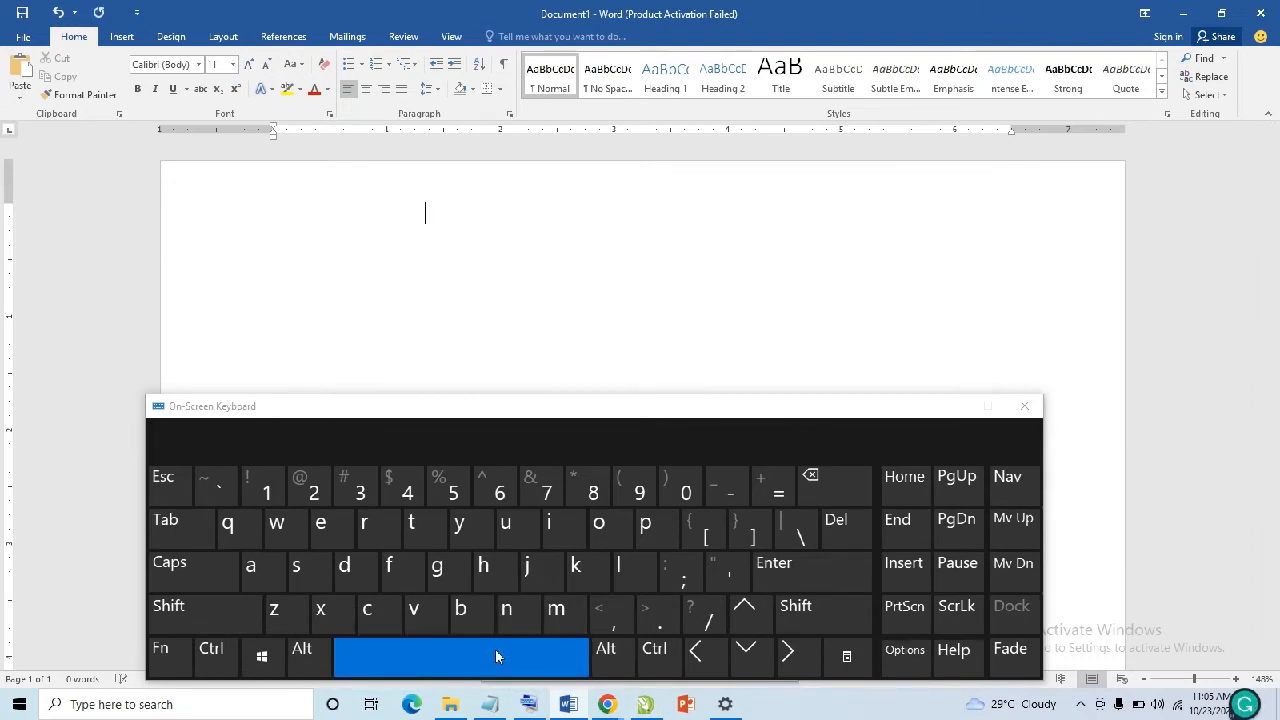
click(521, 656)
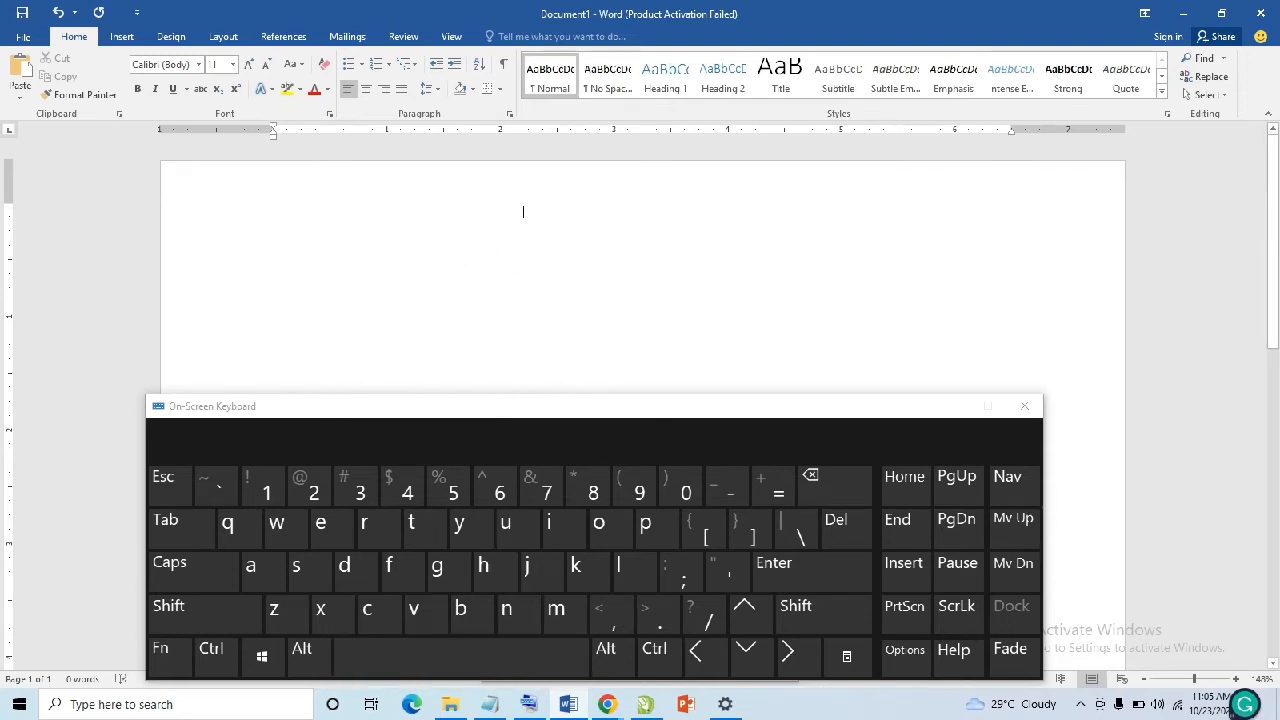
click(20, 66)
Step: Delete the indented line together with its leading spaces and paste "Parts of my body" at the left margin
click(280, 212)
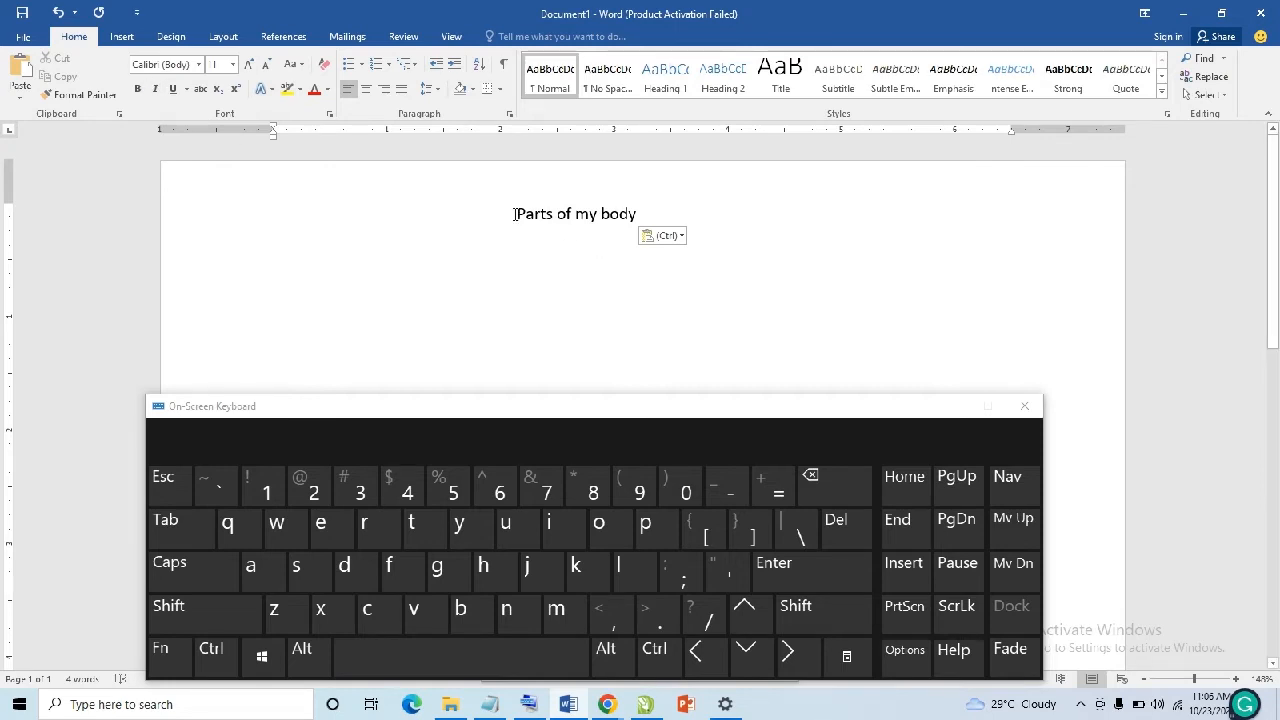
triple_click(598, 214)
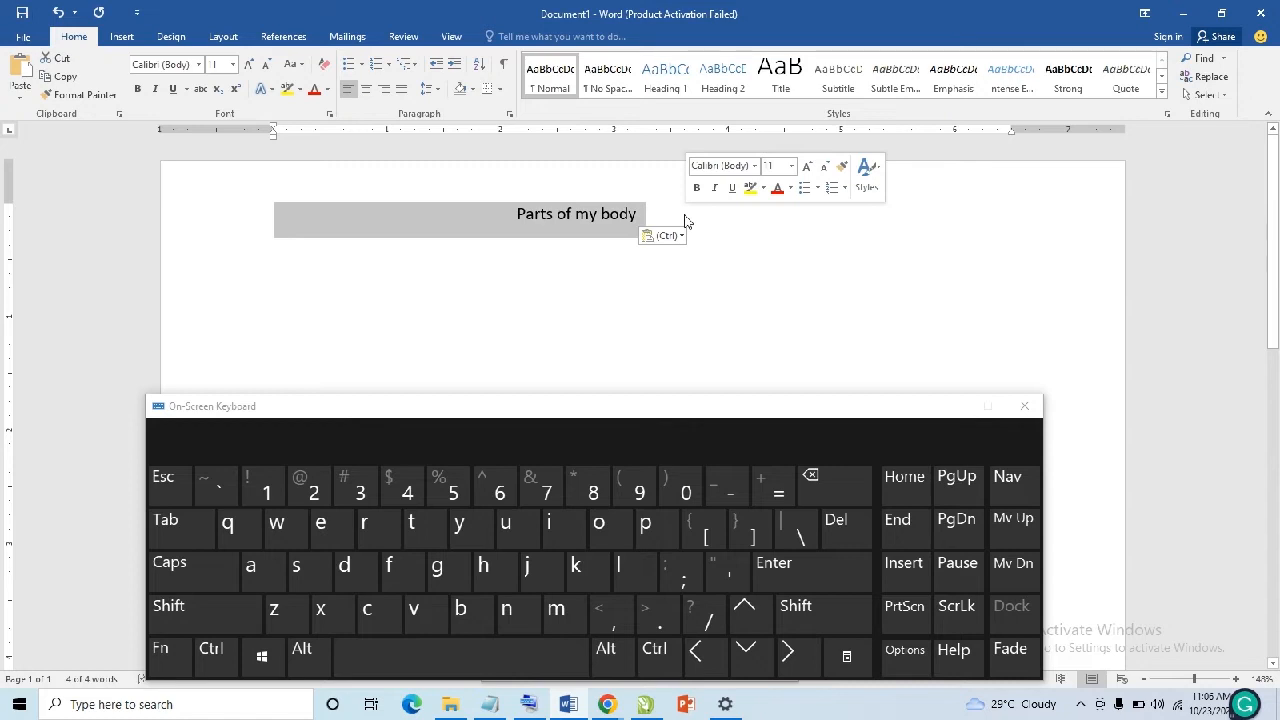
key(BackSpace)
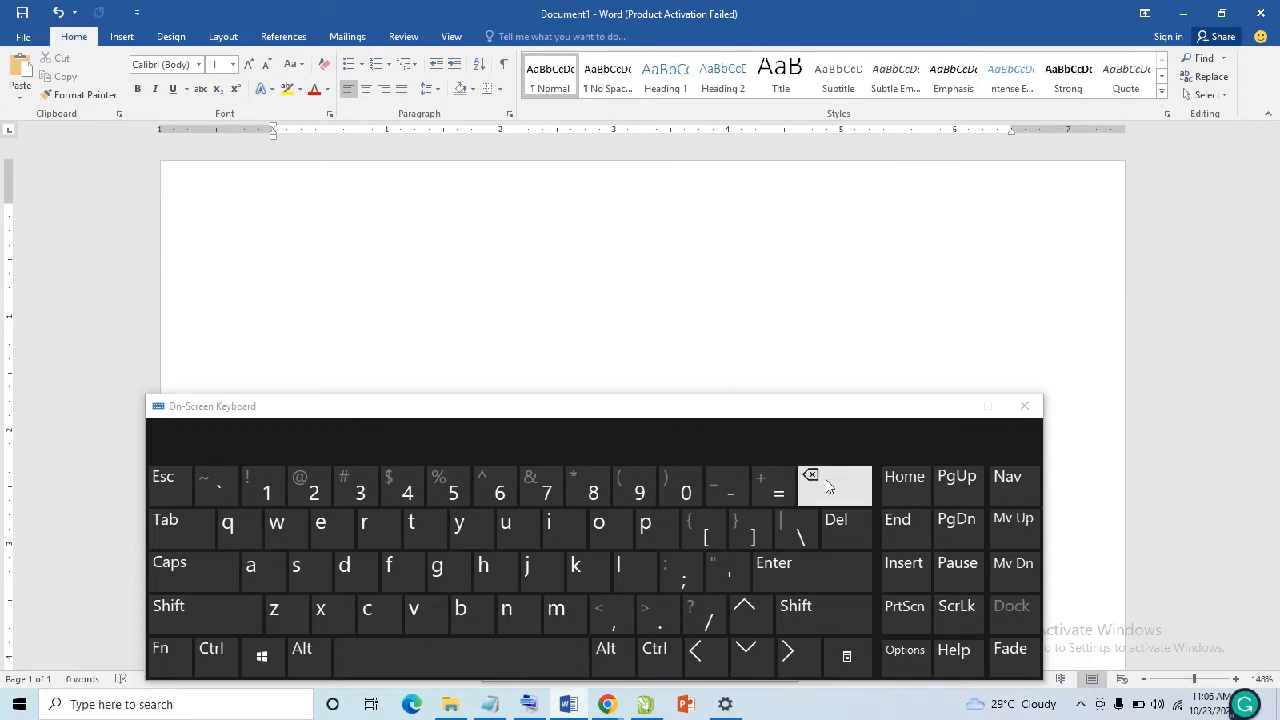
click(16, 62)
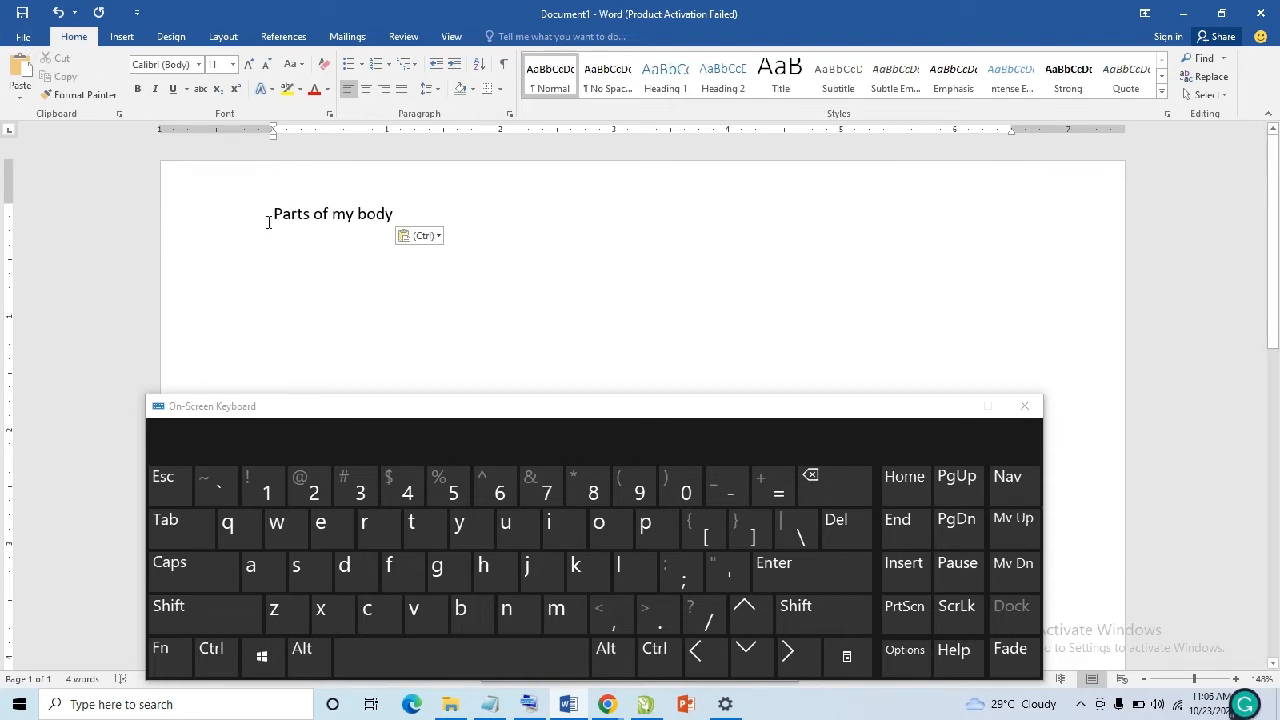
Step: Copy "Parts of my body" and paste it on the same line after a wide gap of spaces
drag(272, 214, 429, 211)
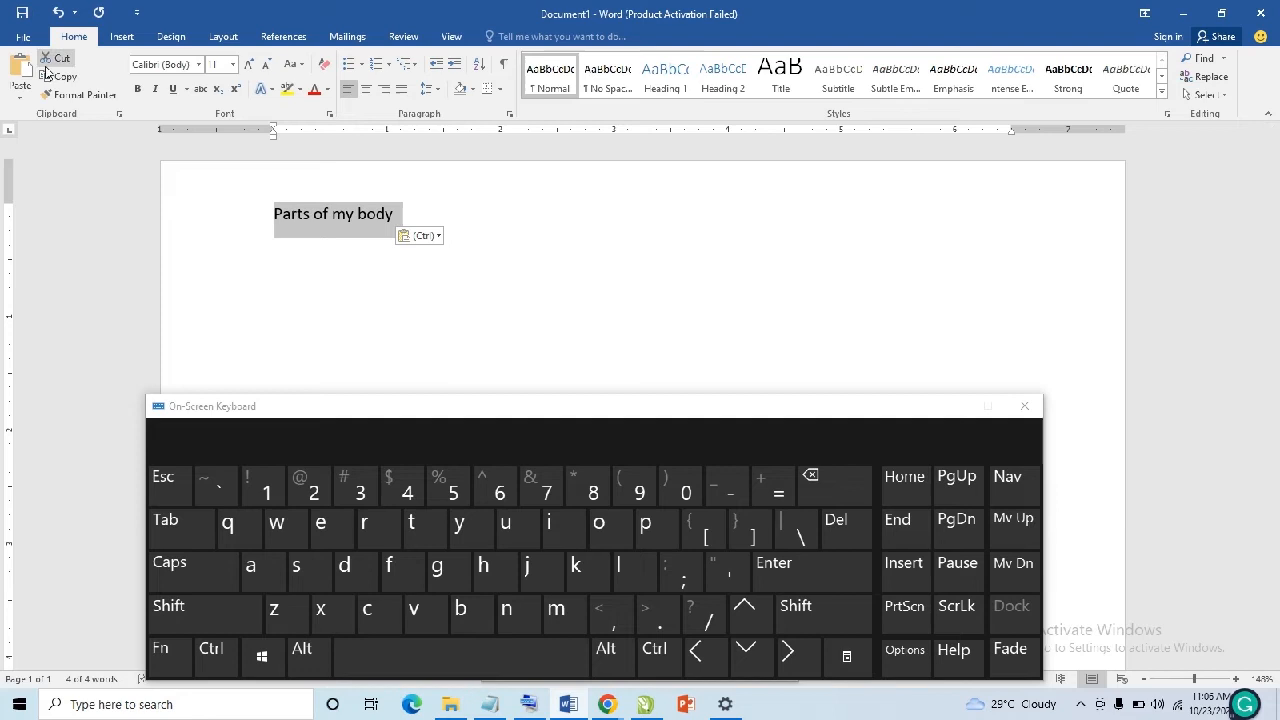
click(66, 79)
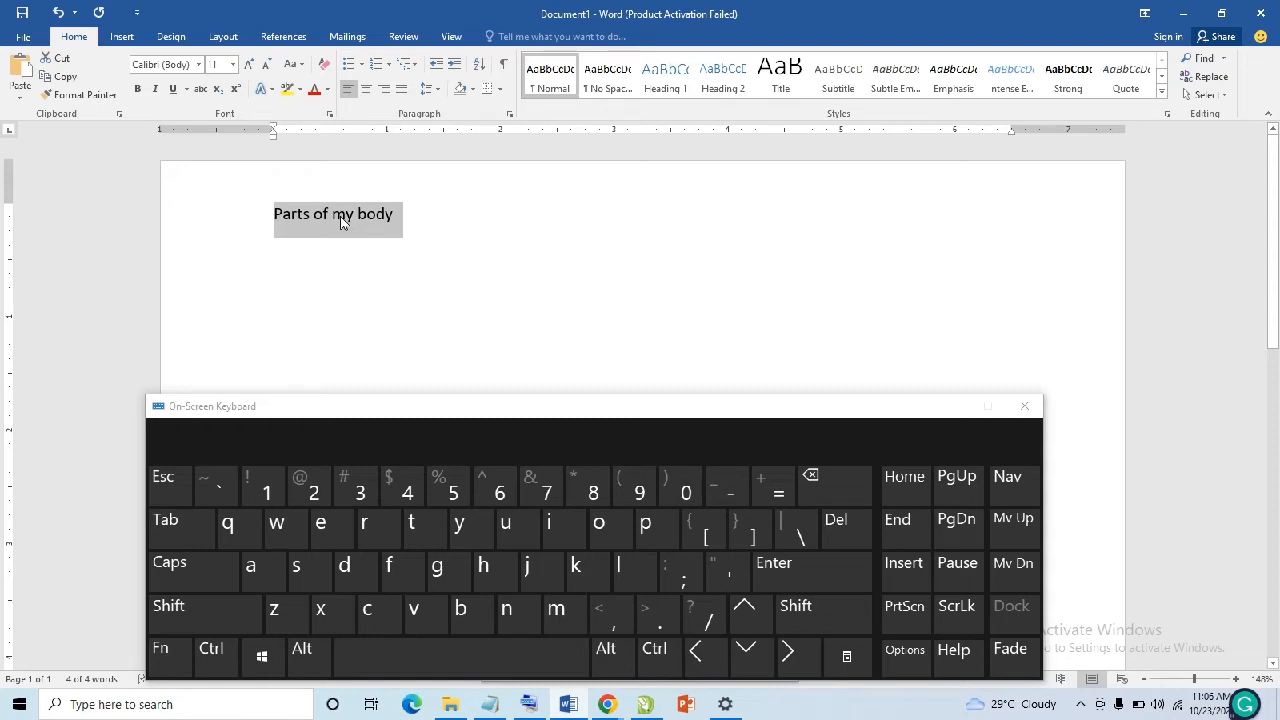
click(440, 214)
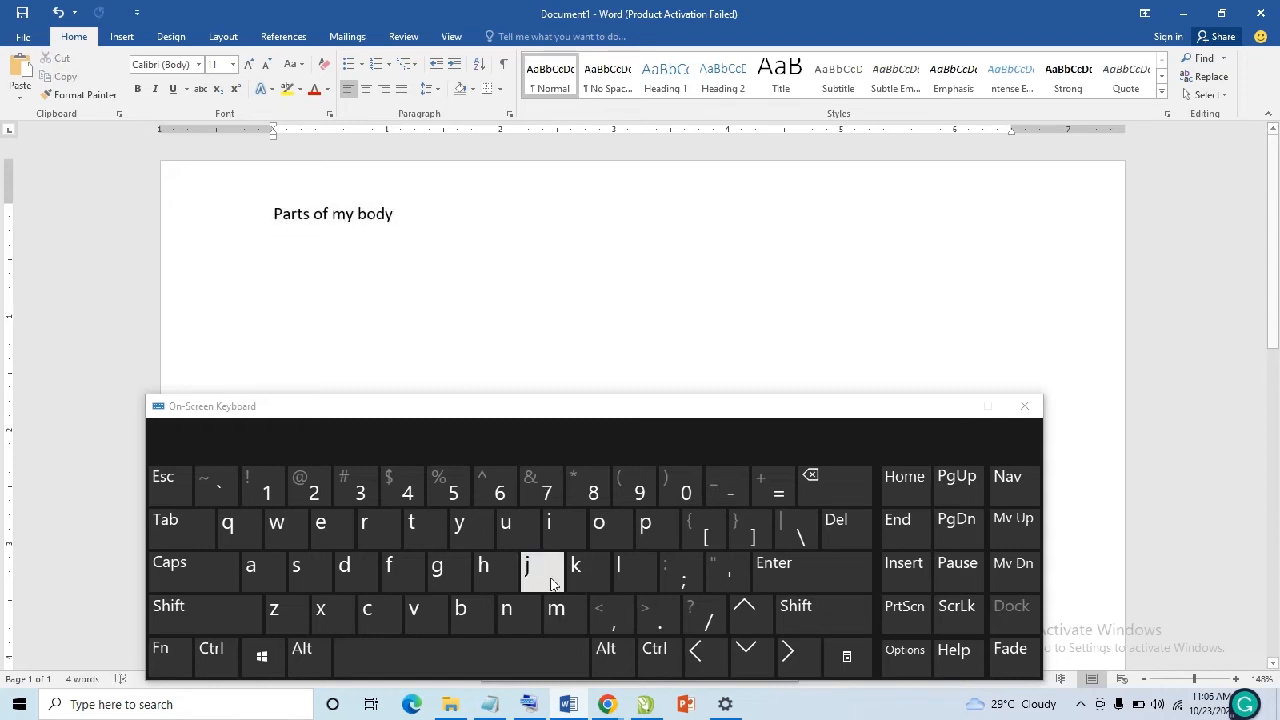
click(501, 658)
click(501, 658)
click(501, 658)
click(501, 658)
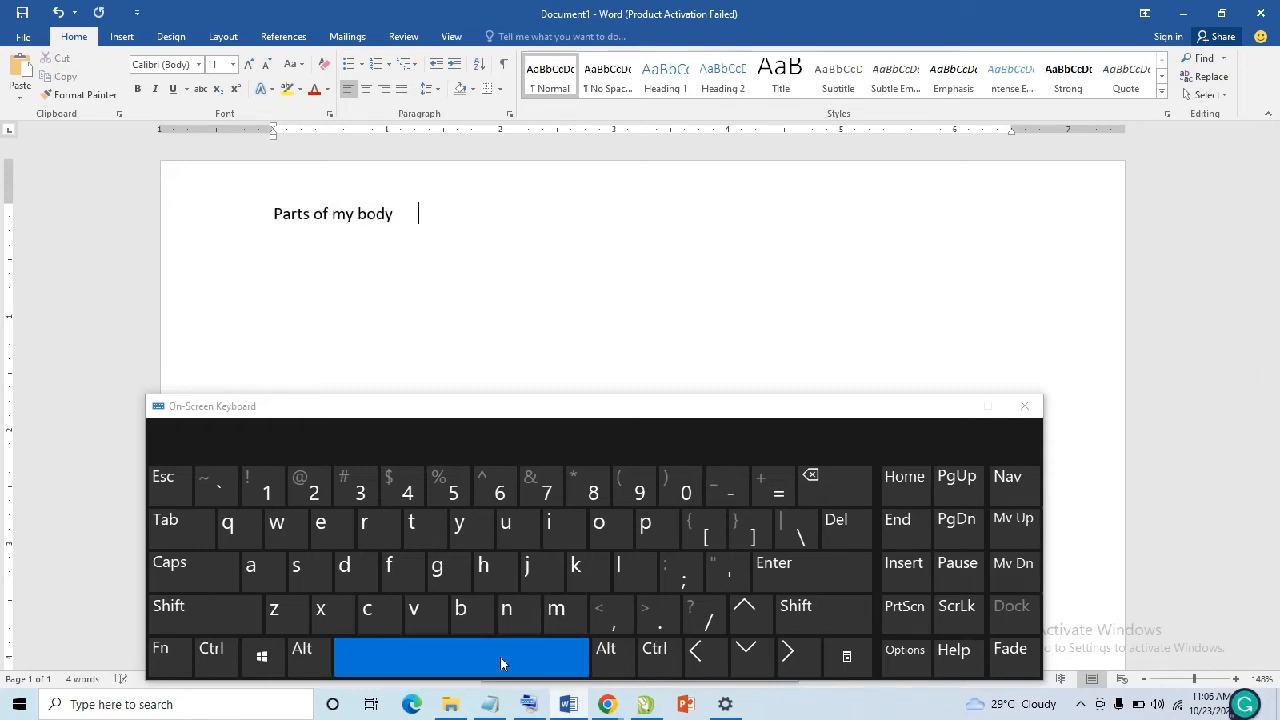
click(501, 658)
click(501, 658)
click(502, 657)
click(502, 657)
click(501, 656)
click(501, 656)
click(501, 656)
click(501, 656)
click(501, 656)
click(501, 654)
click(501, 652)
click(501, 652)
click(20, 70)
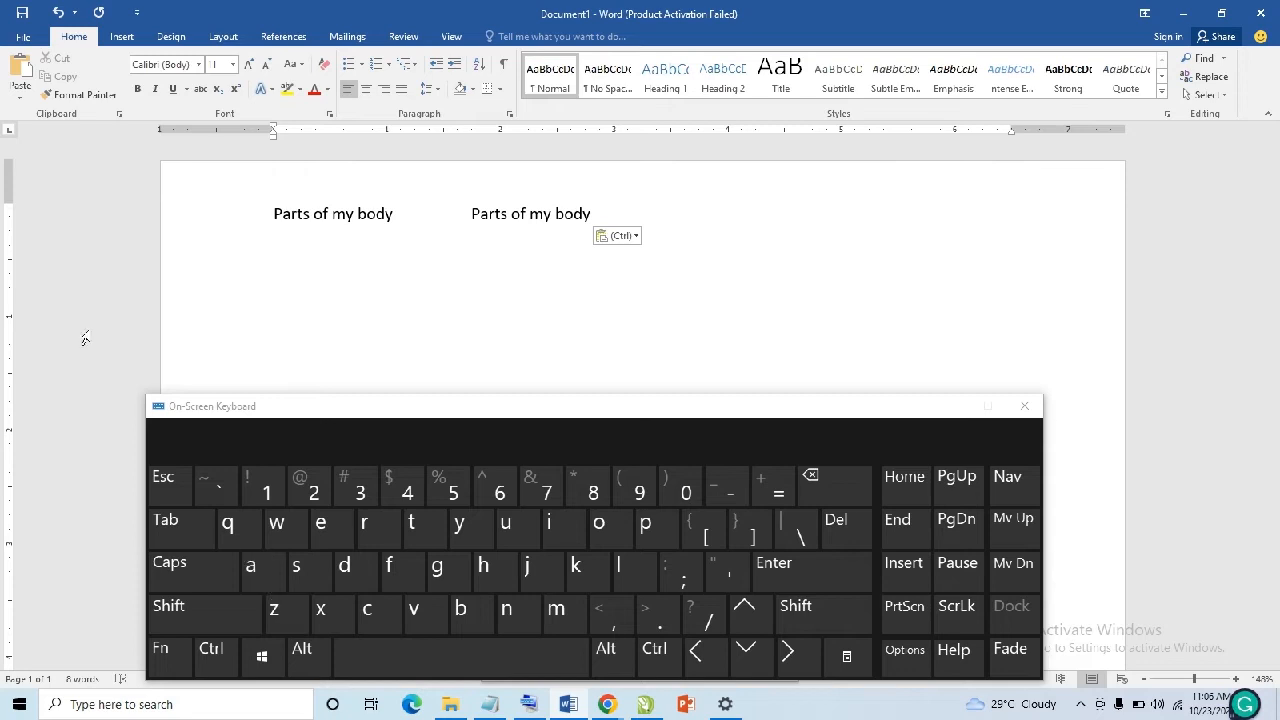
Step: Paste "Parts of my body" four more times, on the lines below the first one
click(22, 72)
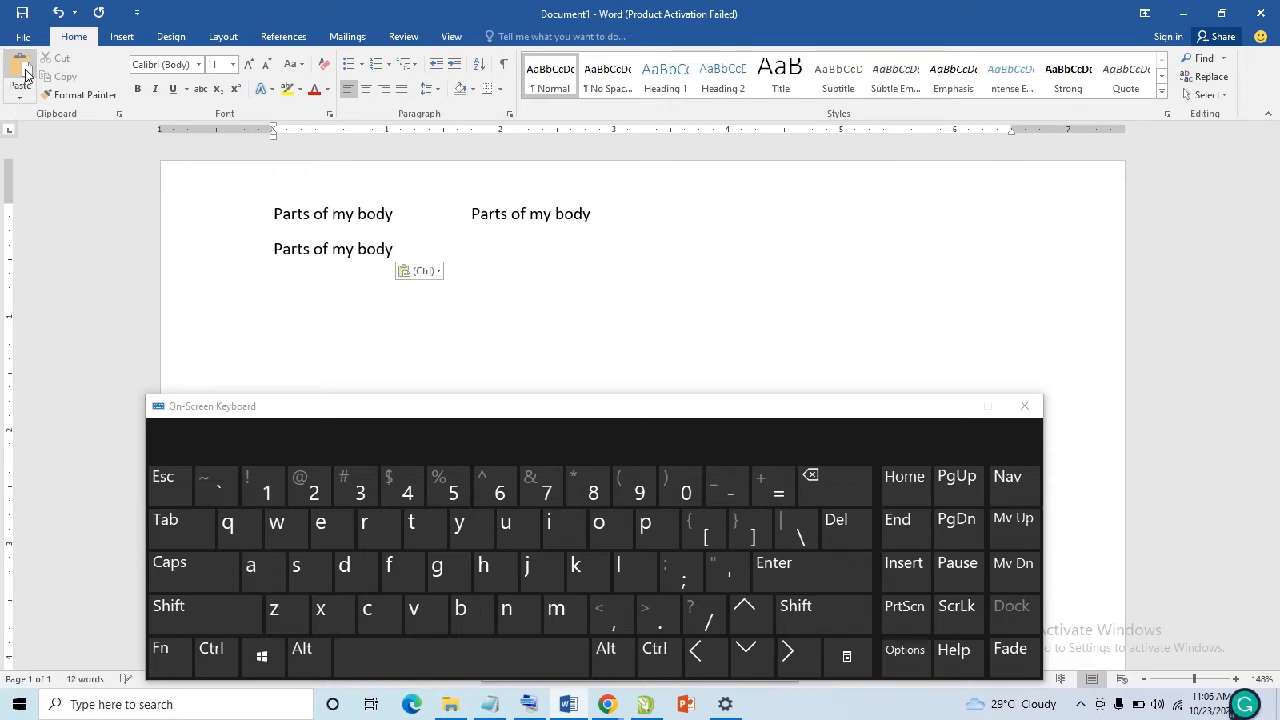
click(22, 72)
click(22, 72)
click(22, 72)
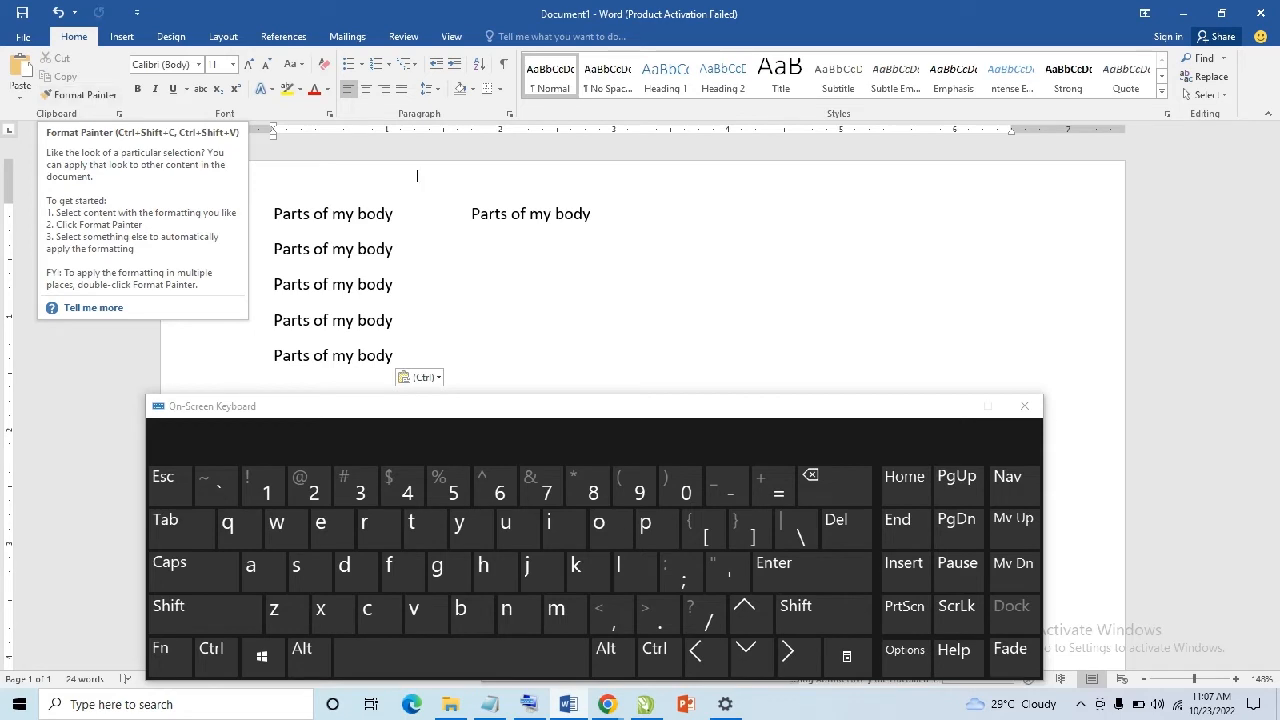
Step: Delete all the pasted lines and paste "Parts of my body" once into the empty document
drag(273, 208, 731, 380)
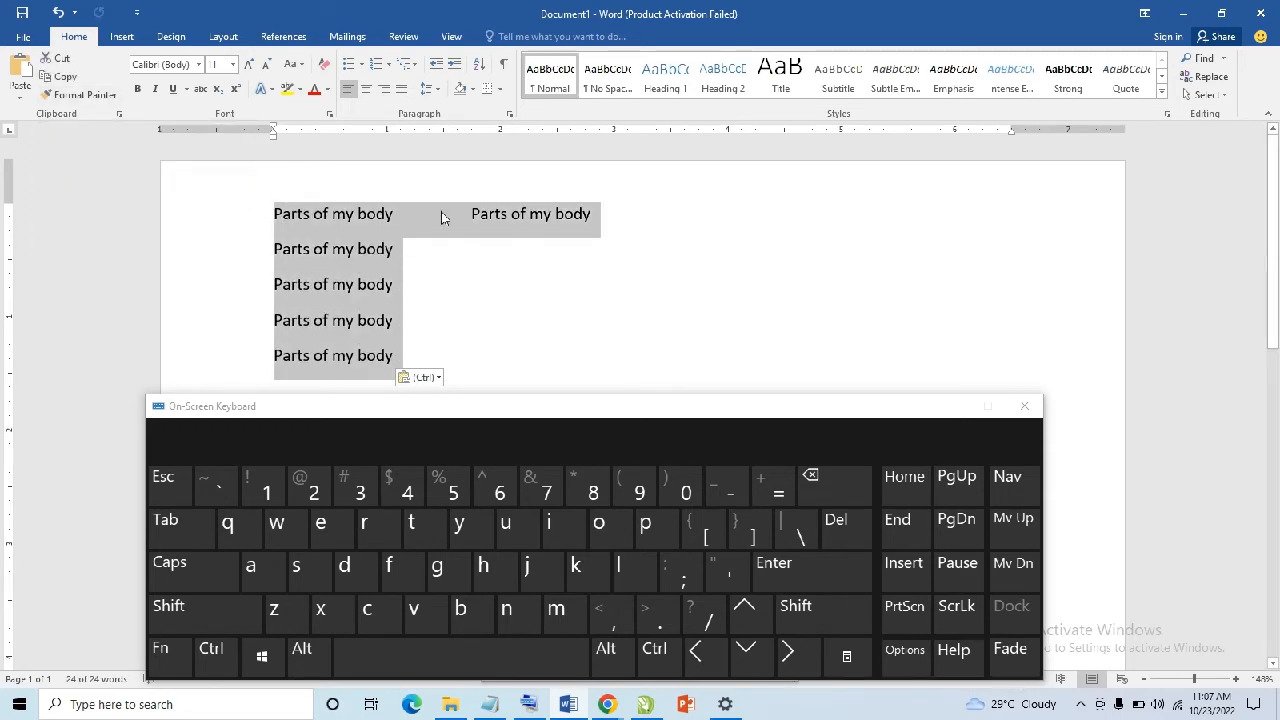
click(828, 487)
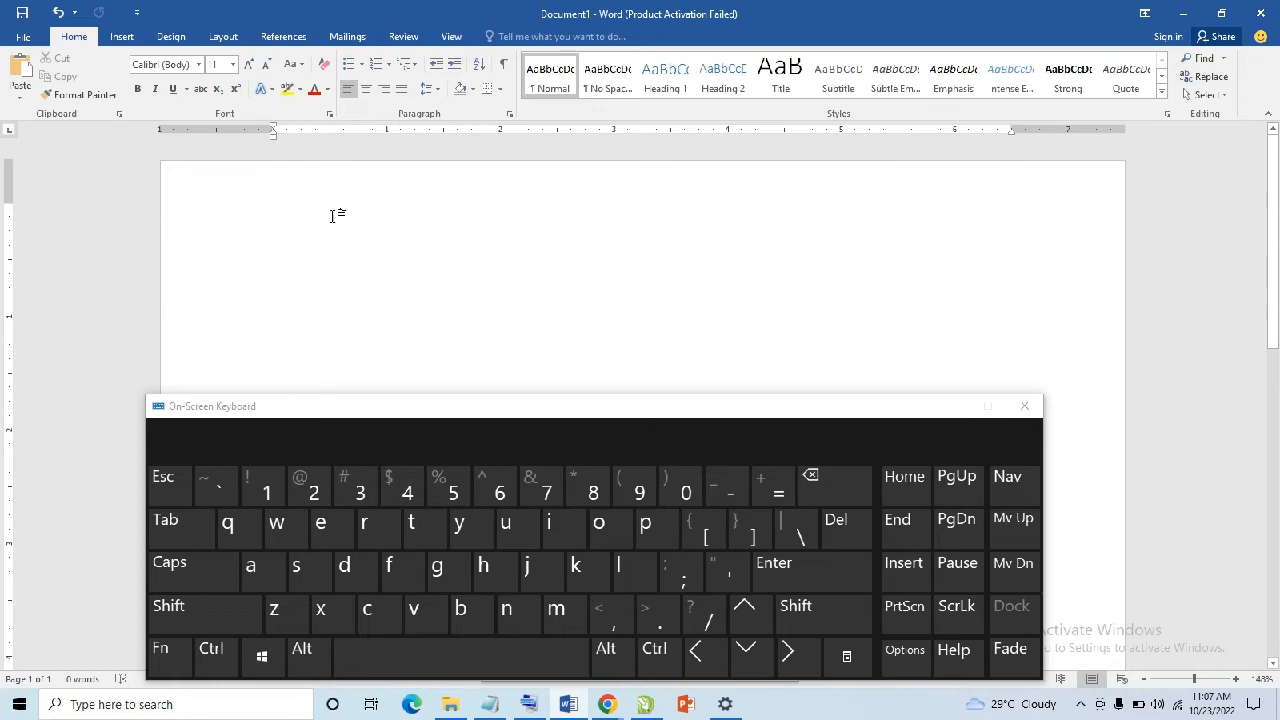
click(20, 72)
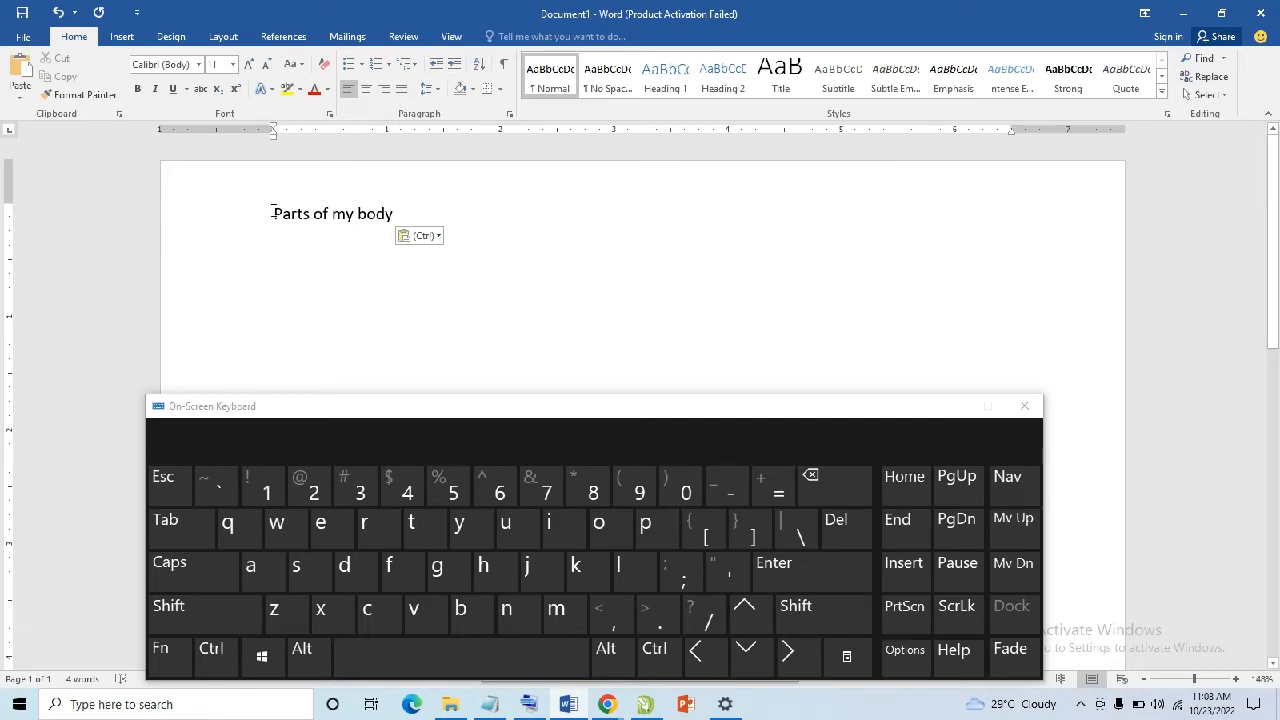
Step: Select the line "Parts of my body" and view the list of available fonts without choosing one
drag(272, 210, 405, 210)
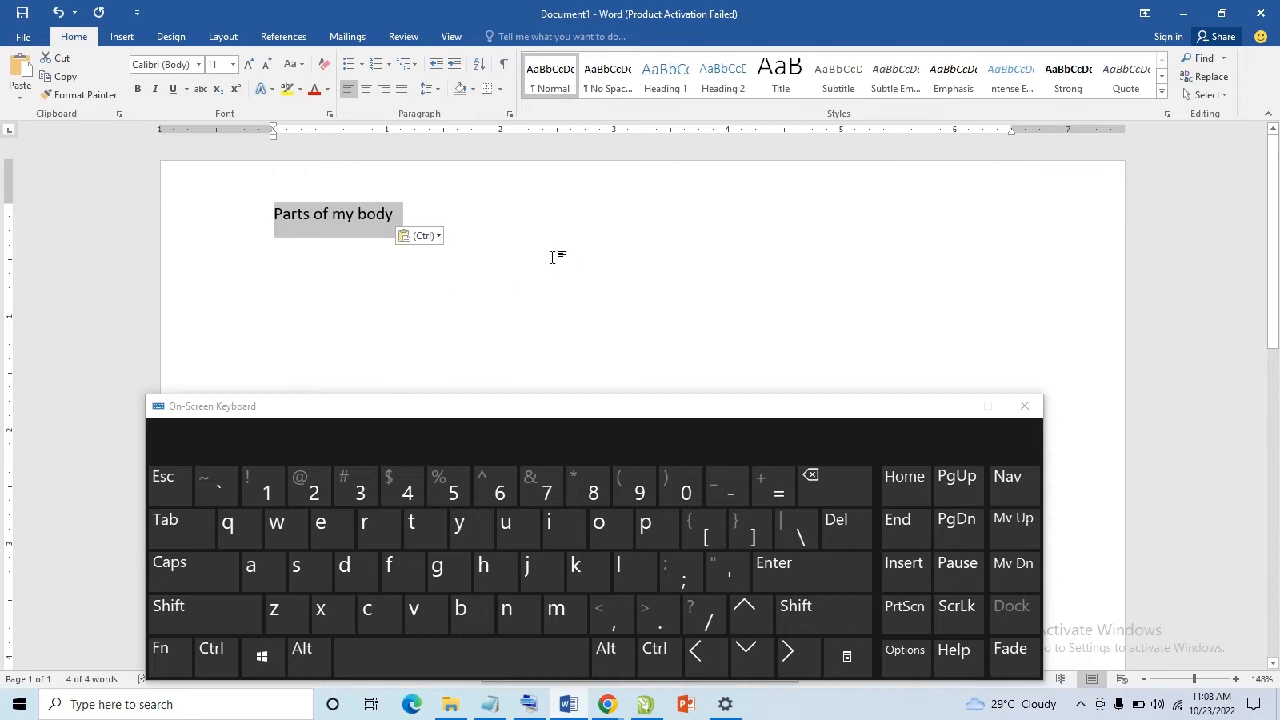
click(199, 64)
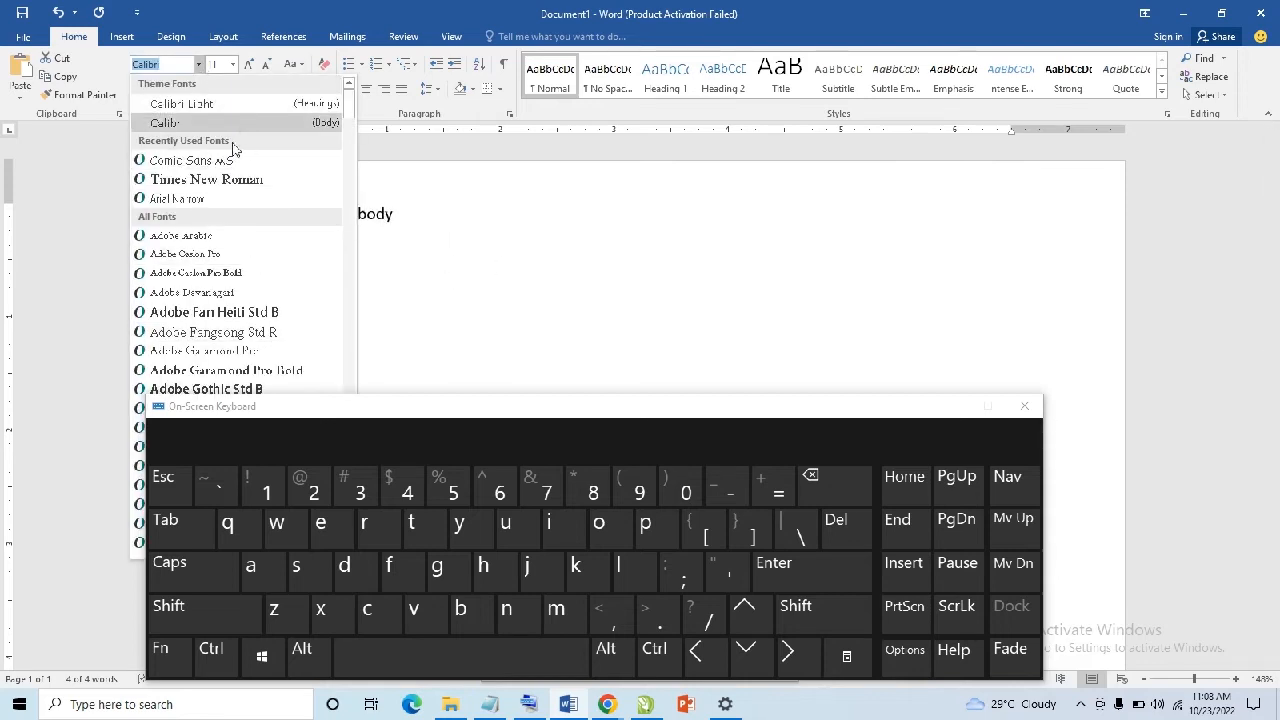
click(447, 244)
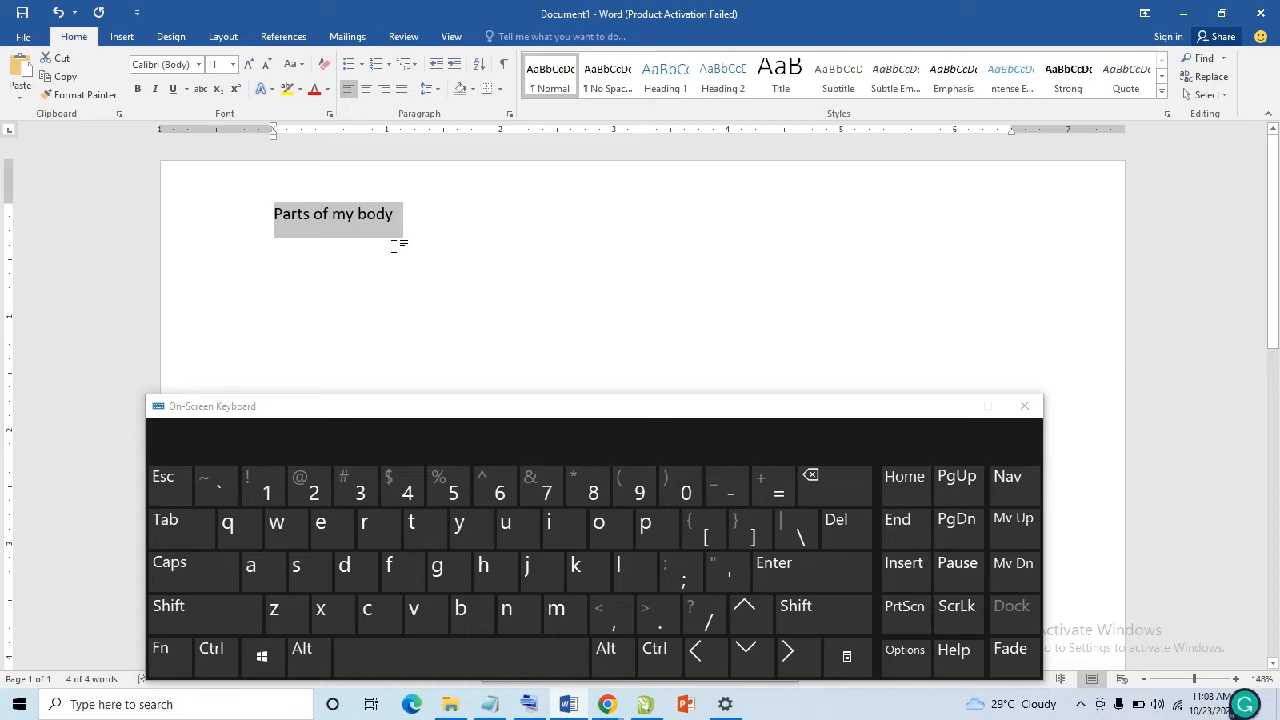
Step: Delete the selected line, insert a long run of spaces and paste "Parts of my body" after them
click(838, 485)
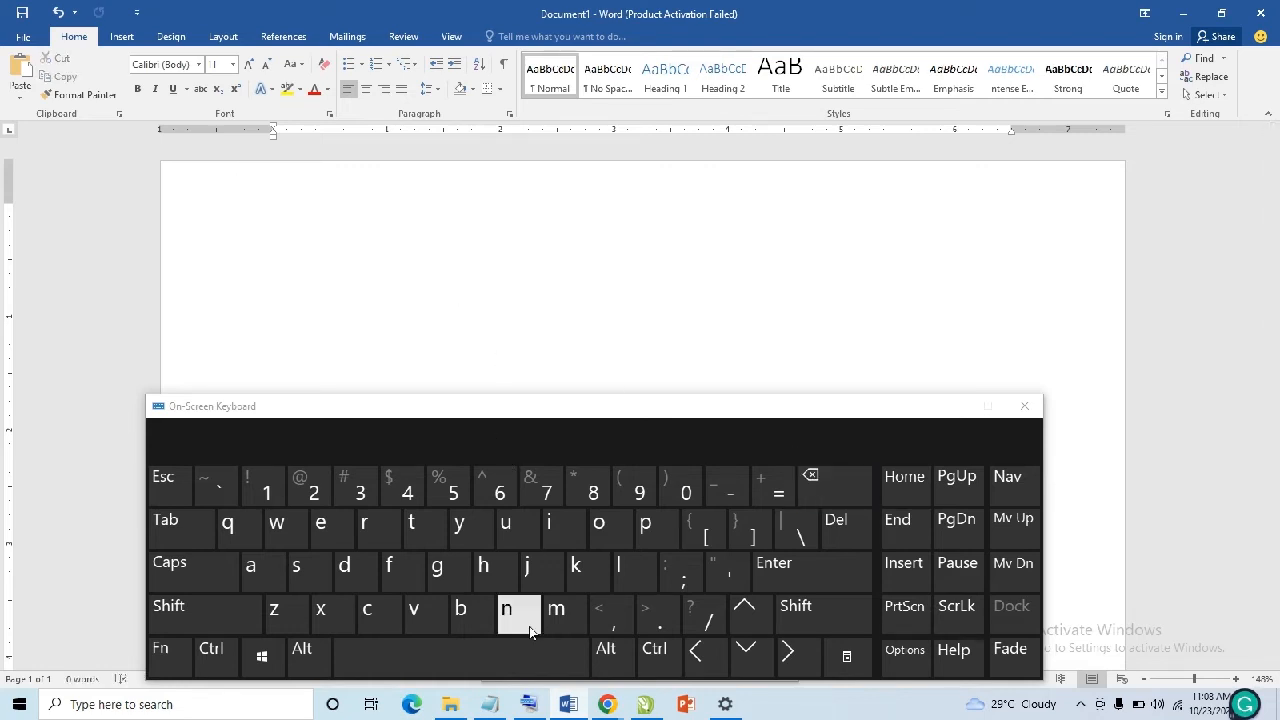
click(536, 660)
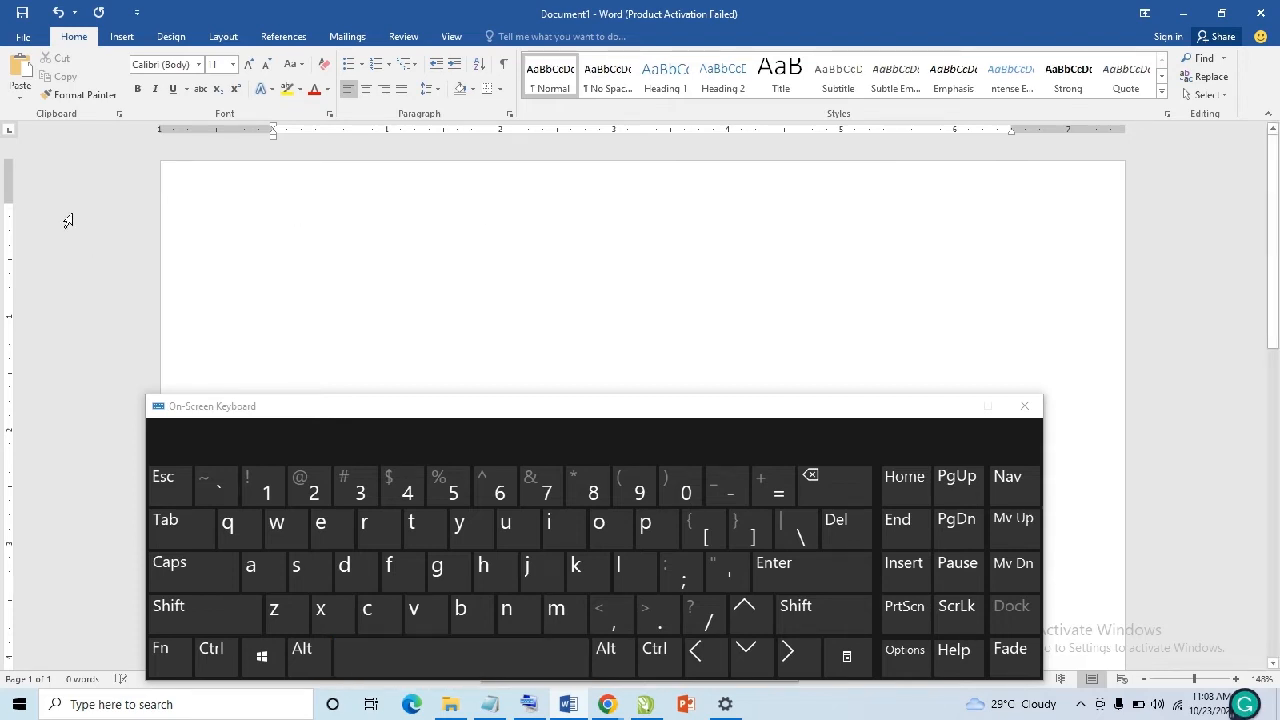
click(22, 72)
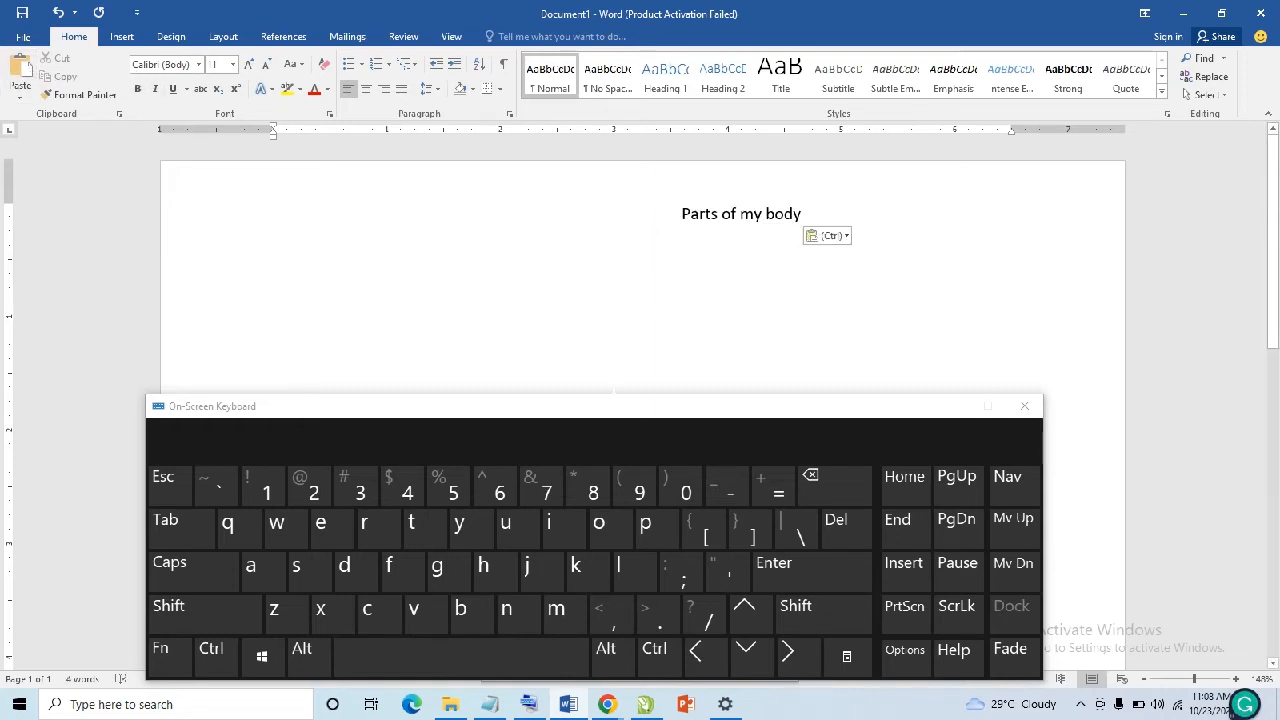
Step: Delete the indented "Parts of my body" and the leading spaces, placing the cursor at the start of the empty line
drag(679, 213, 806, 214)
key(ctrl+c)
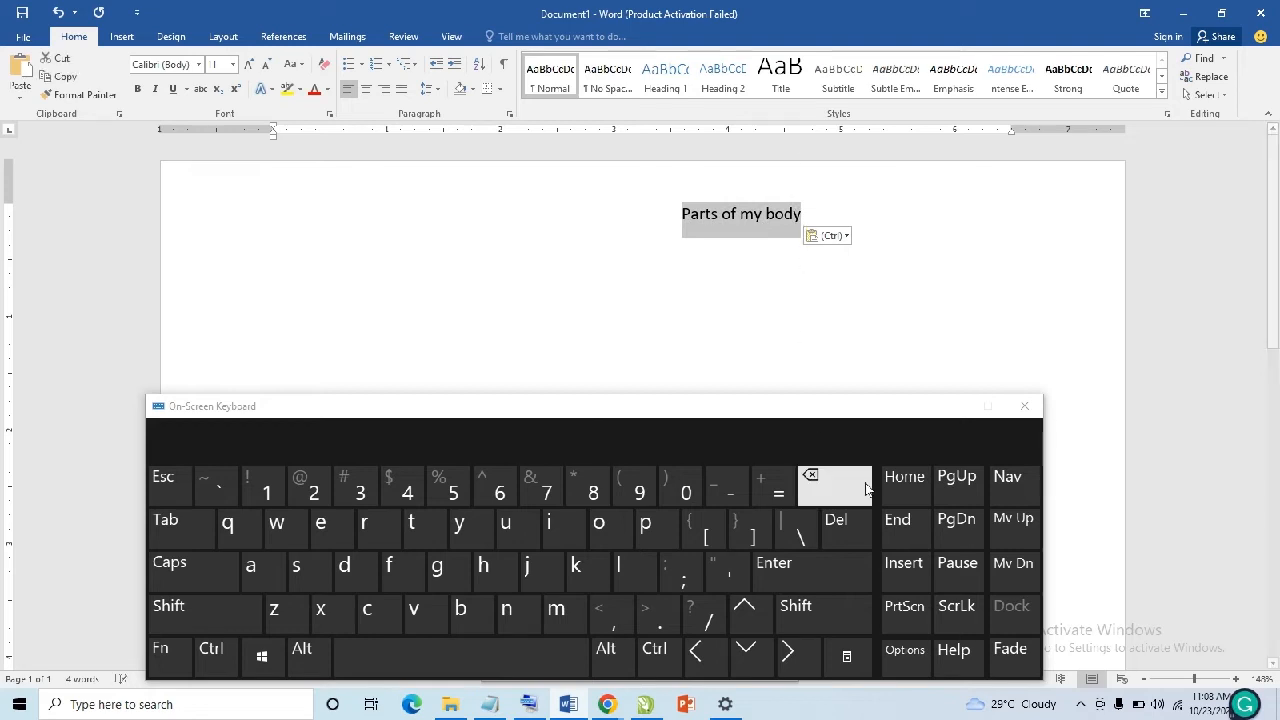
click(834, 480)
click(240, 219)
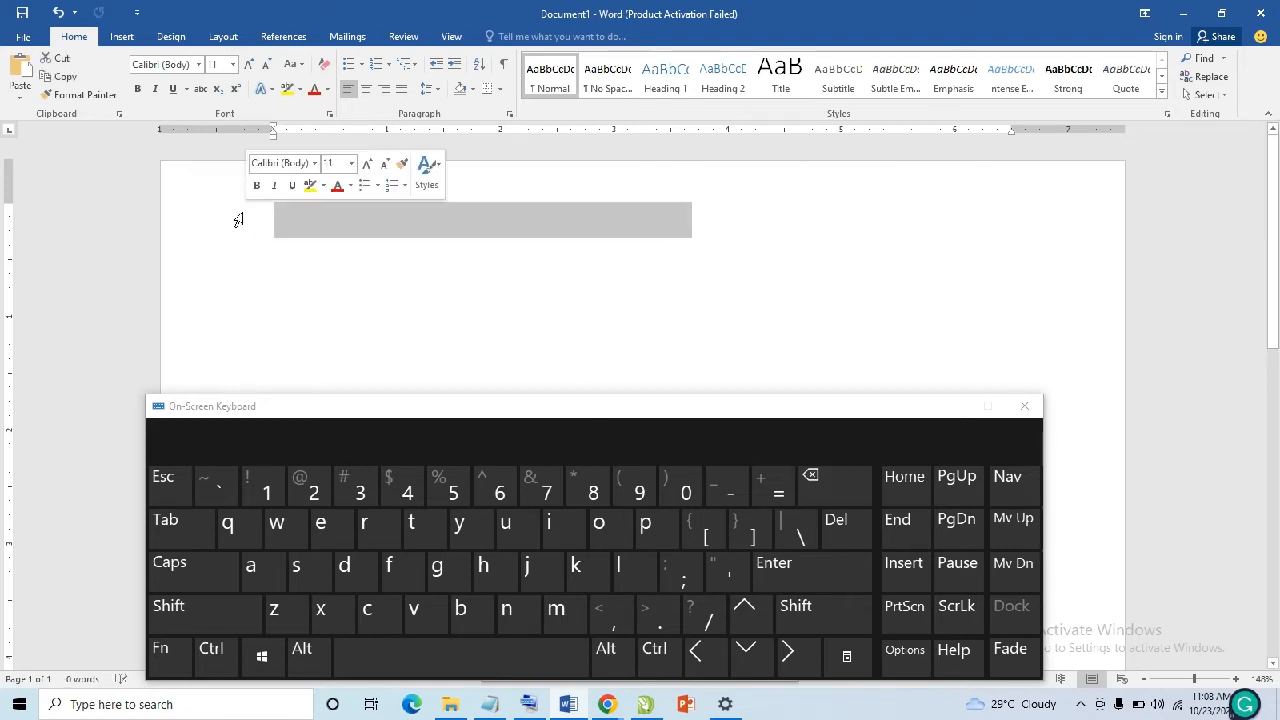
click(271, 218)
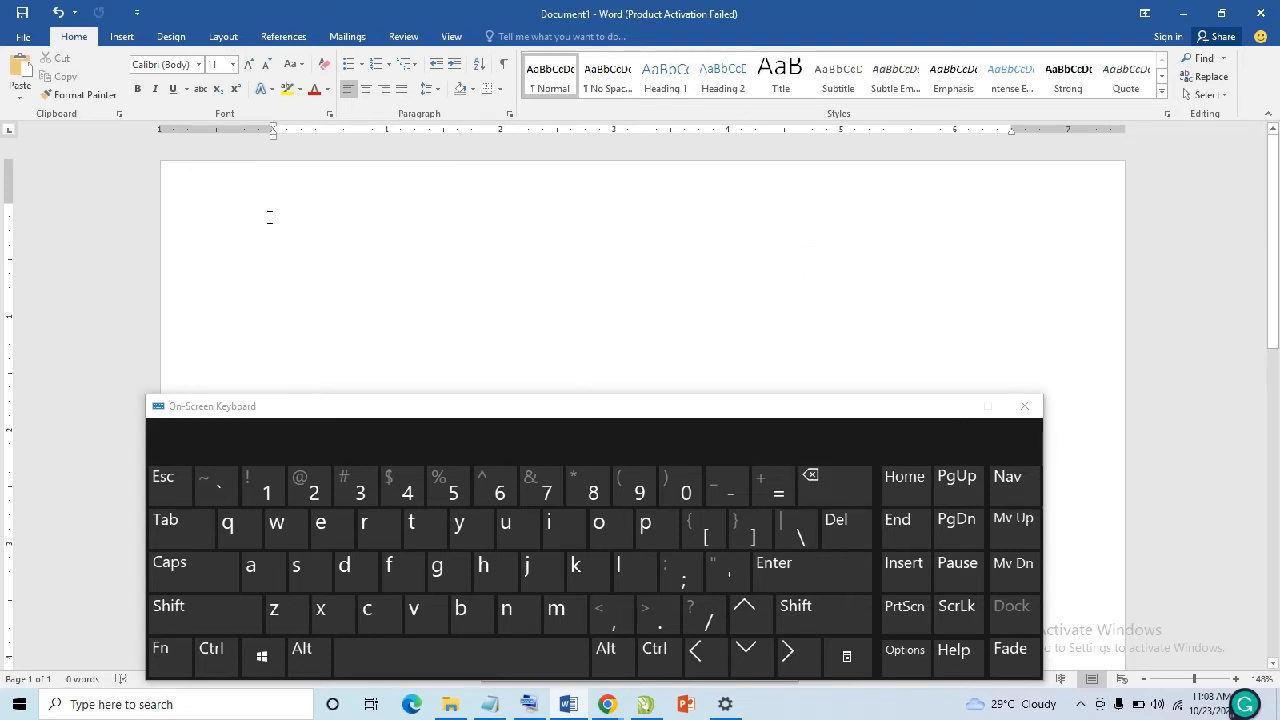
Step: Dismiss the paragraph settings without changes and paste "Parts of my body" at the left margin
double_click(271, 131)
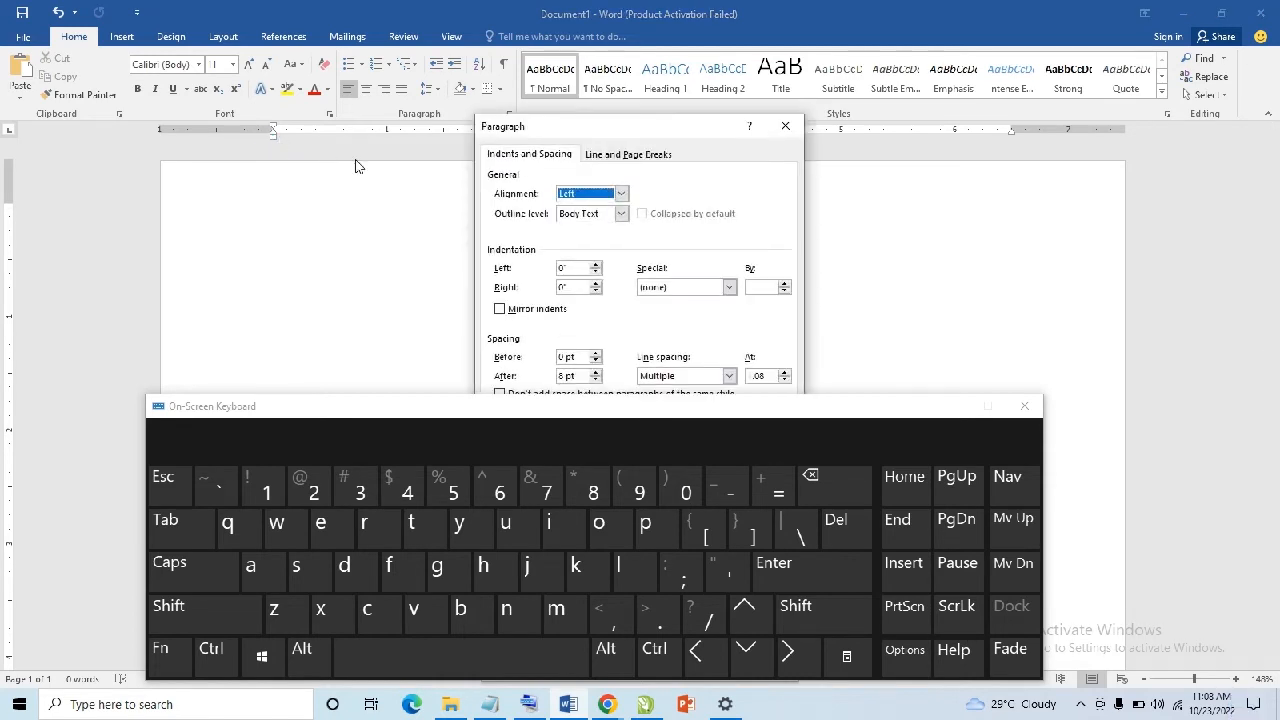
click(786, 125)
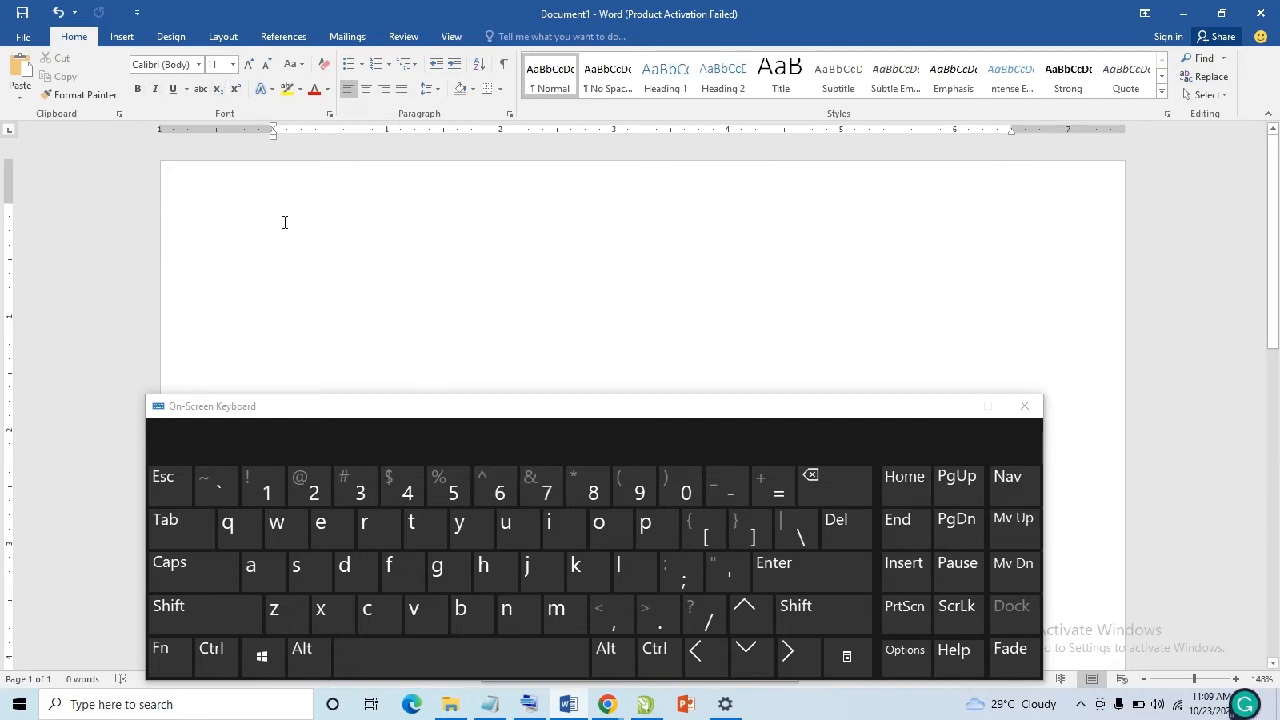
click(20, 68)
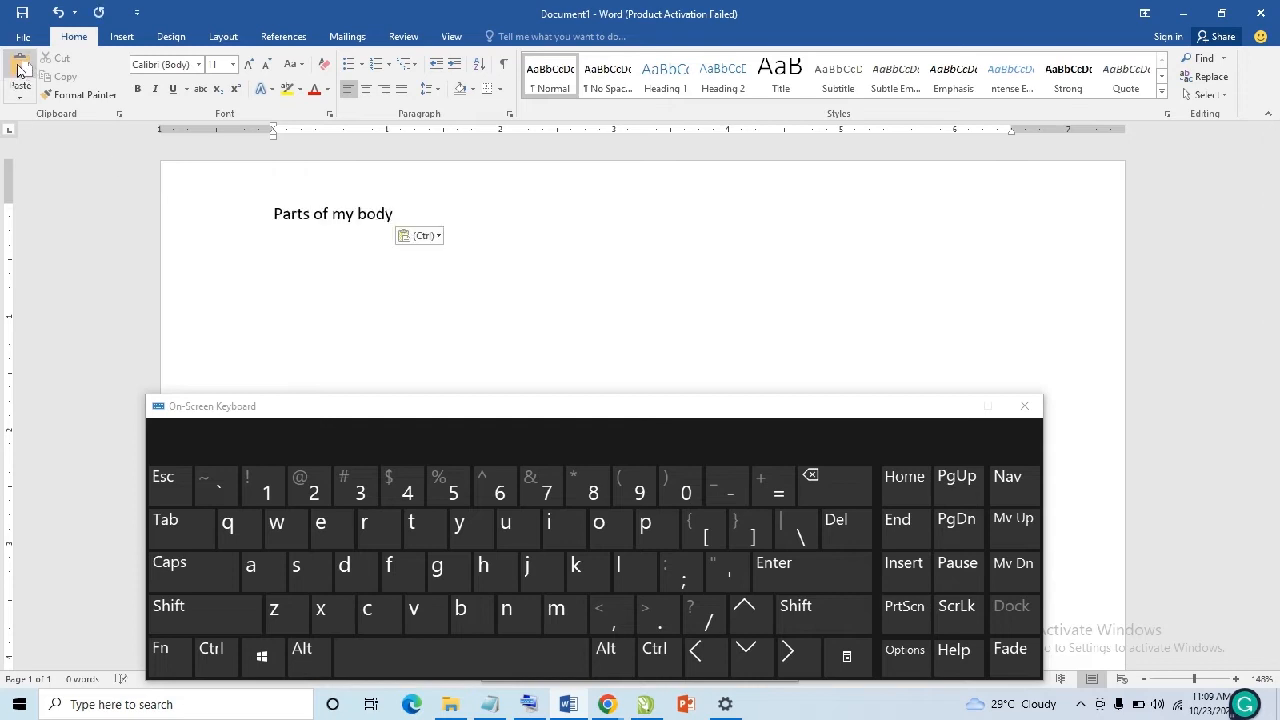
Step: Indent "Parts of my body" with repeated tabs until it starts at about the 3.5-inch ruler mark
click(187, 543)
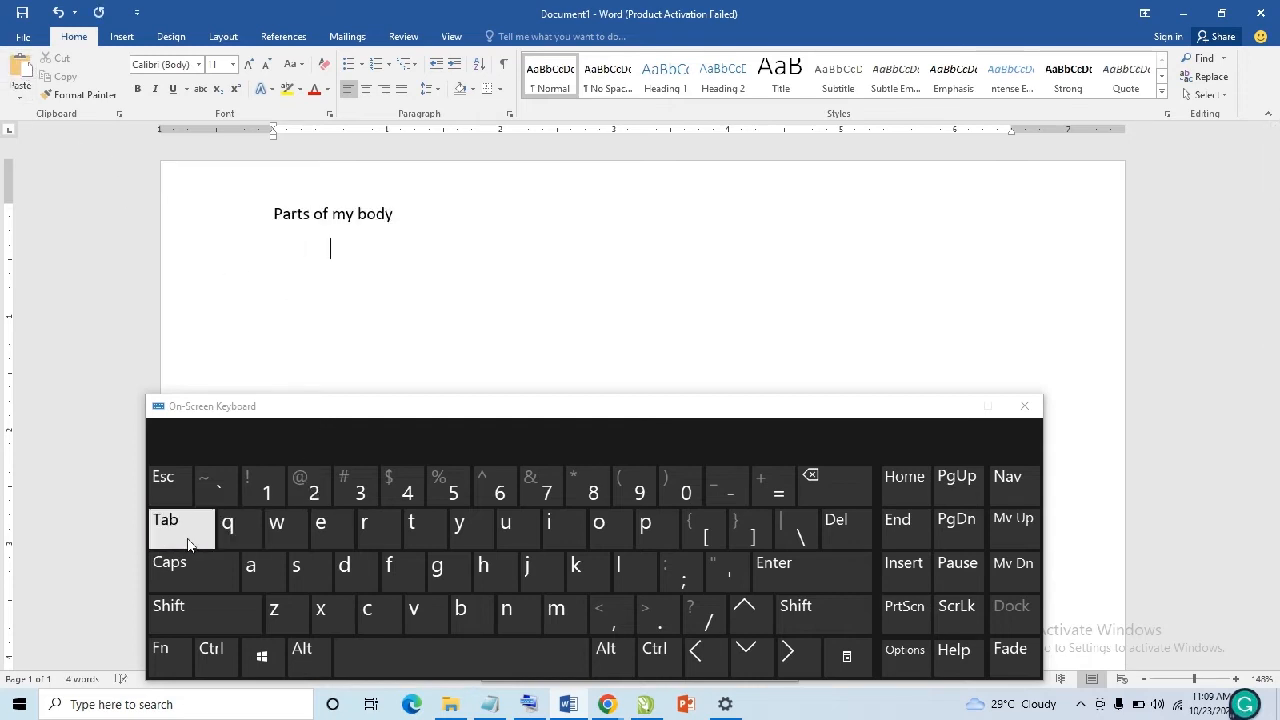
click(276, 213)
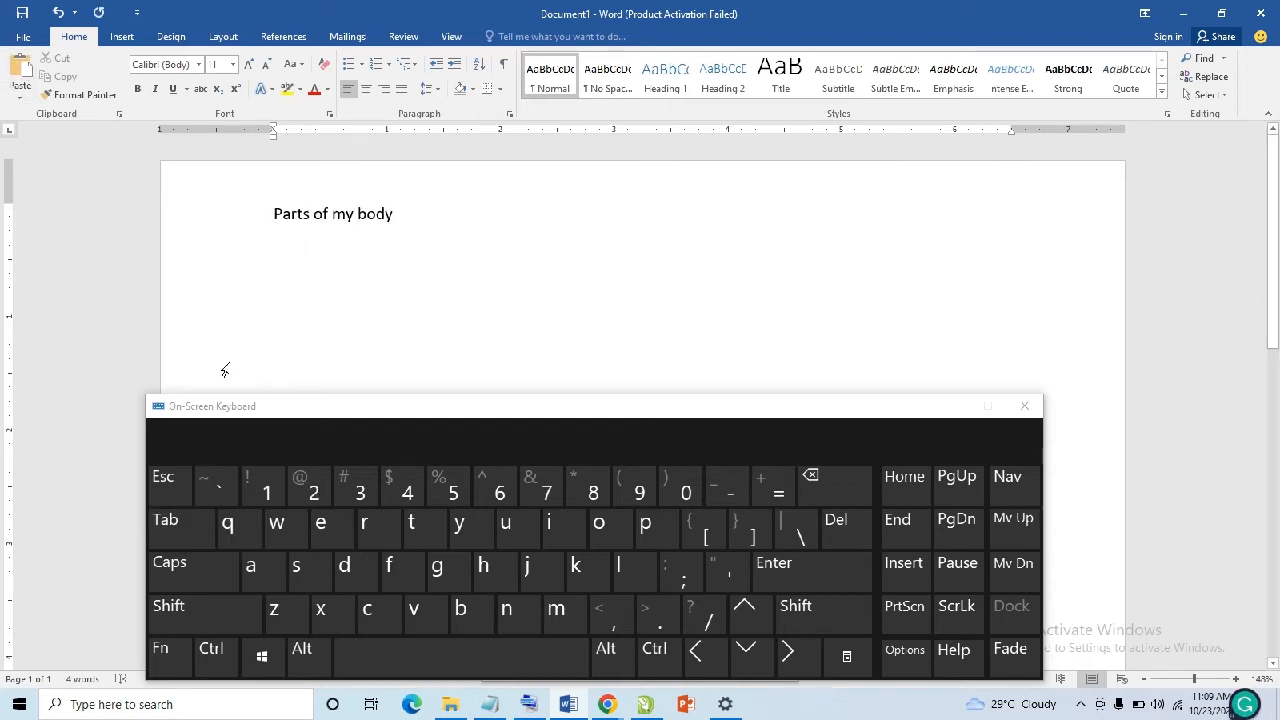
click(173, 530)
click(173, 530)
click(173, 530)
click(173, 530)
click(173, 530)
click(173, 530)
click(173, 530)
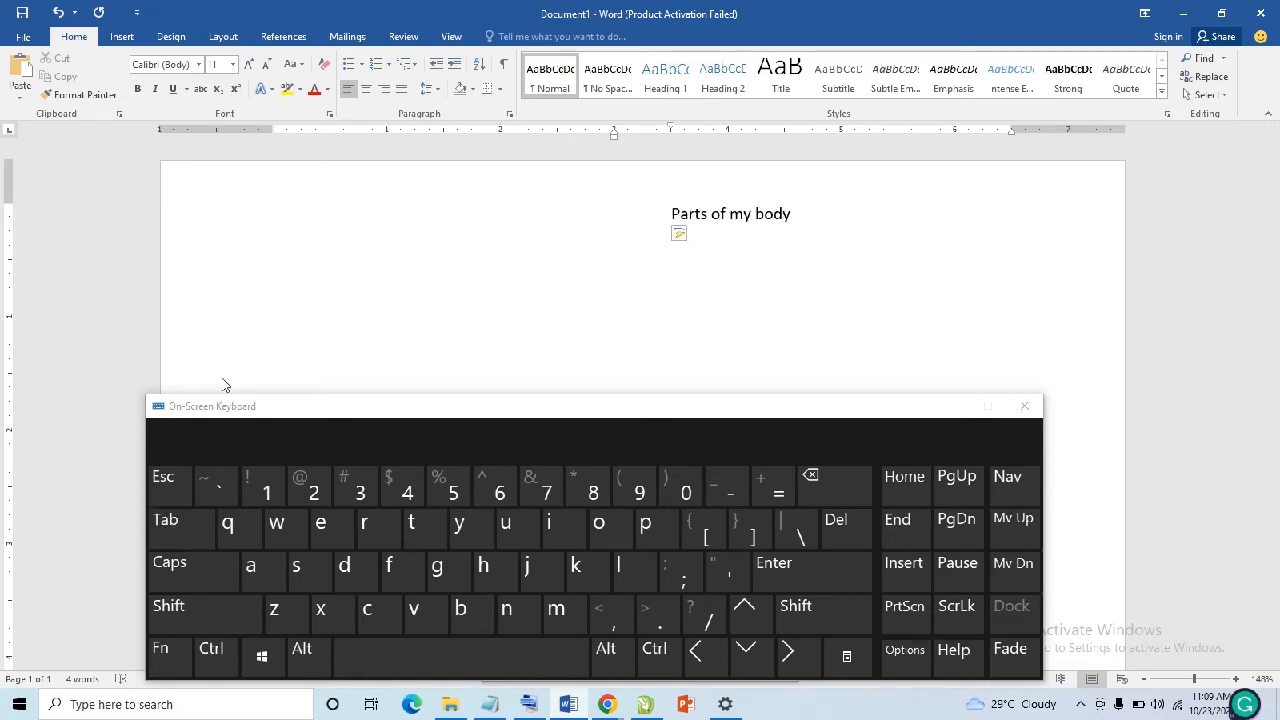
click(659, 249)
click(190, 483)
Step: Select "Parts of my body", preview several fonts on it and apply Adobe Gothic Std B
drag(673, 215, 806, 217)
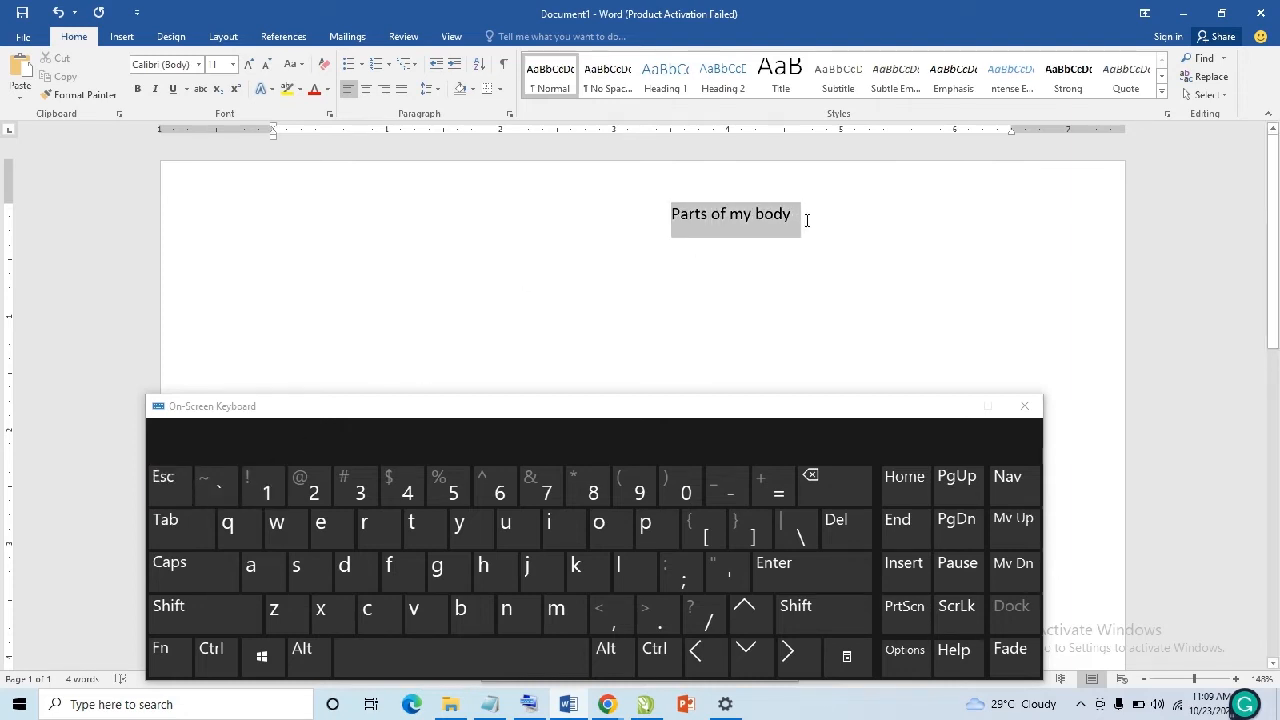
click(198, 66)
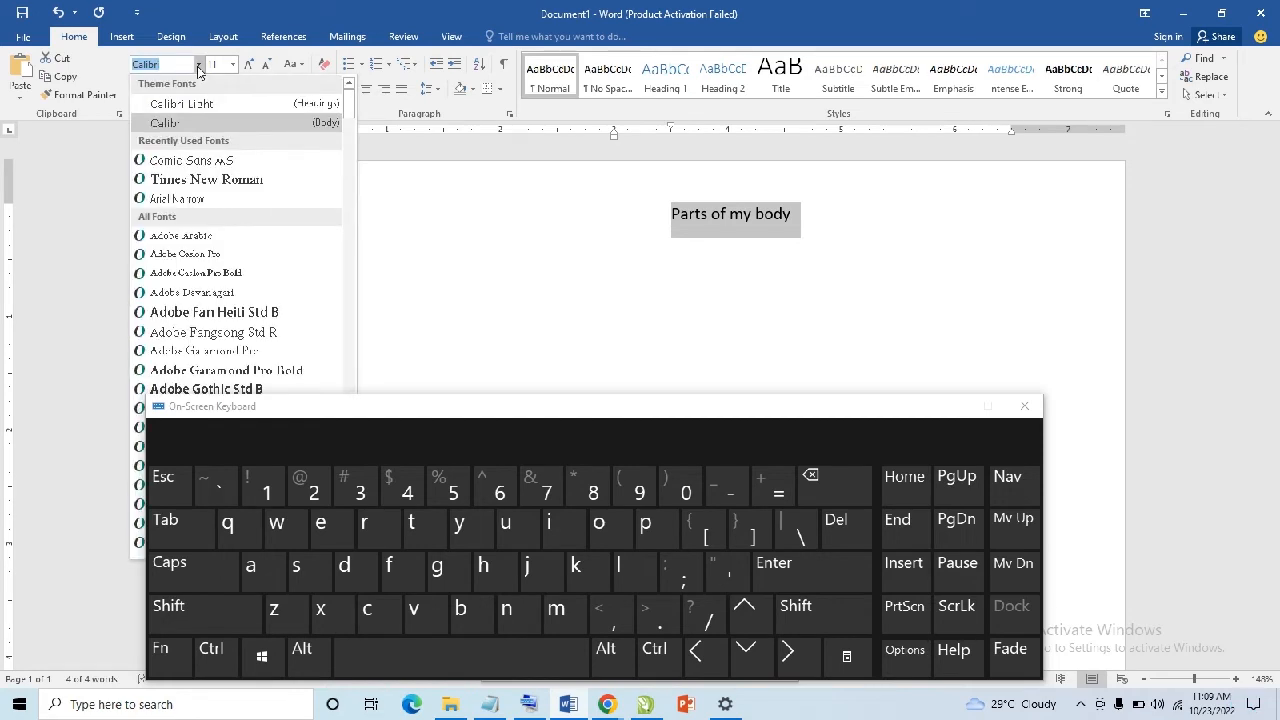
click(199, 64)
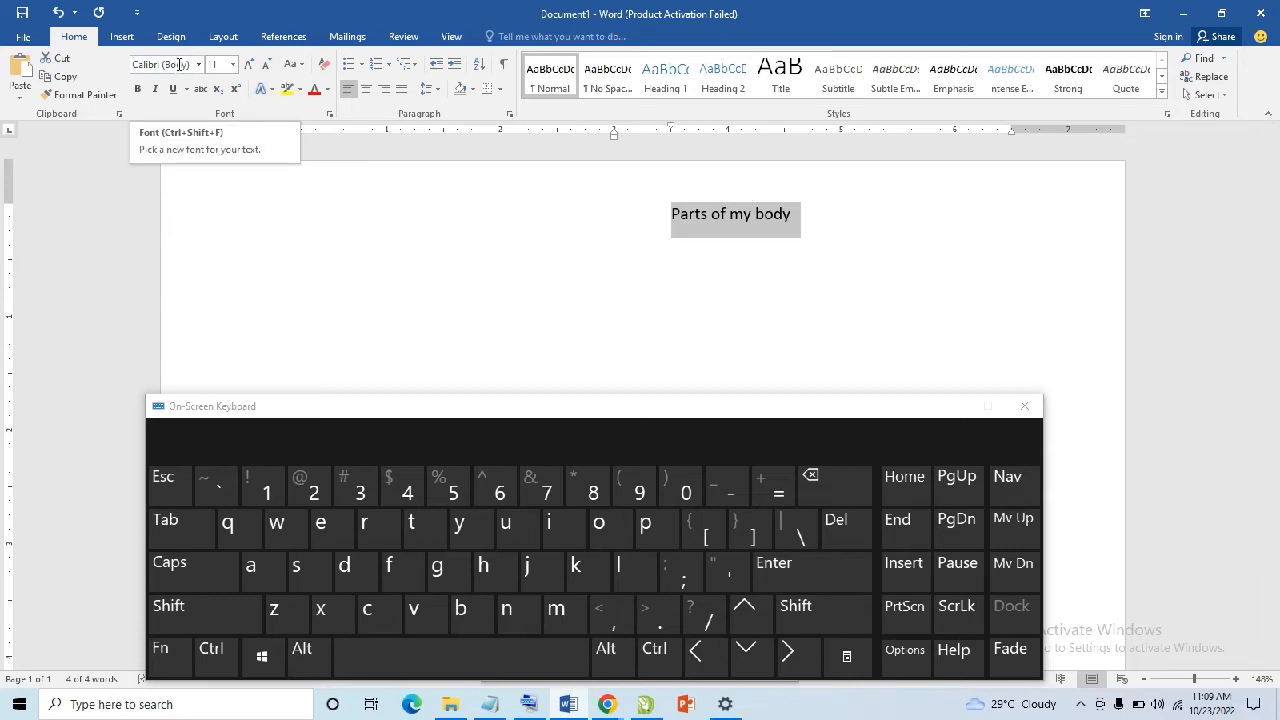
click(200, 65)
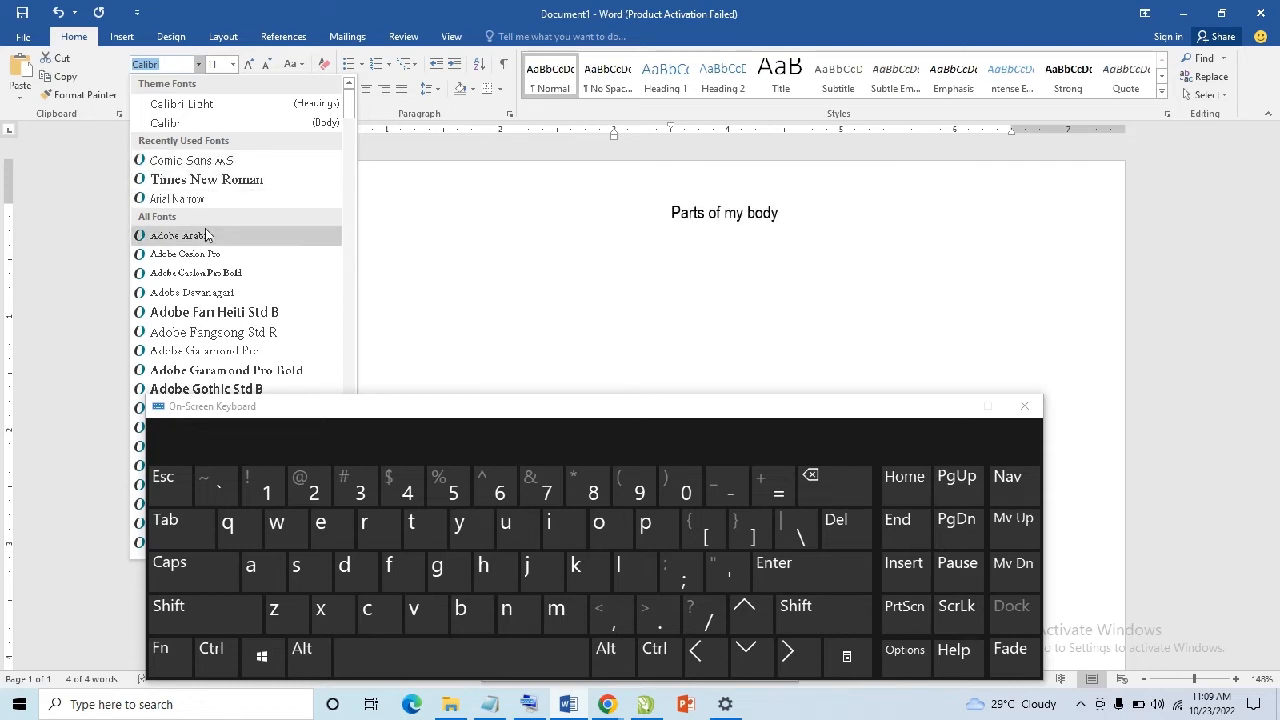
scroll(218, 312, down, 1)
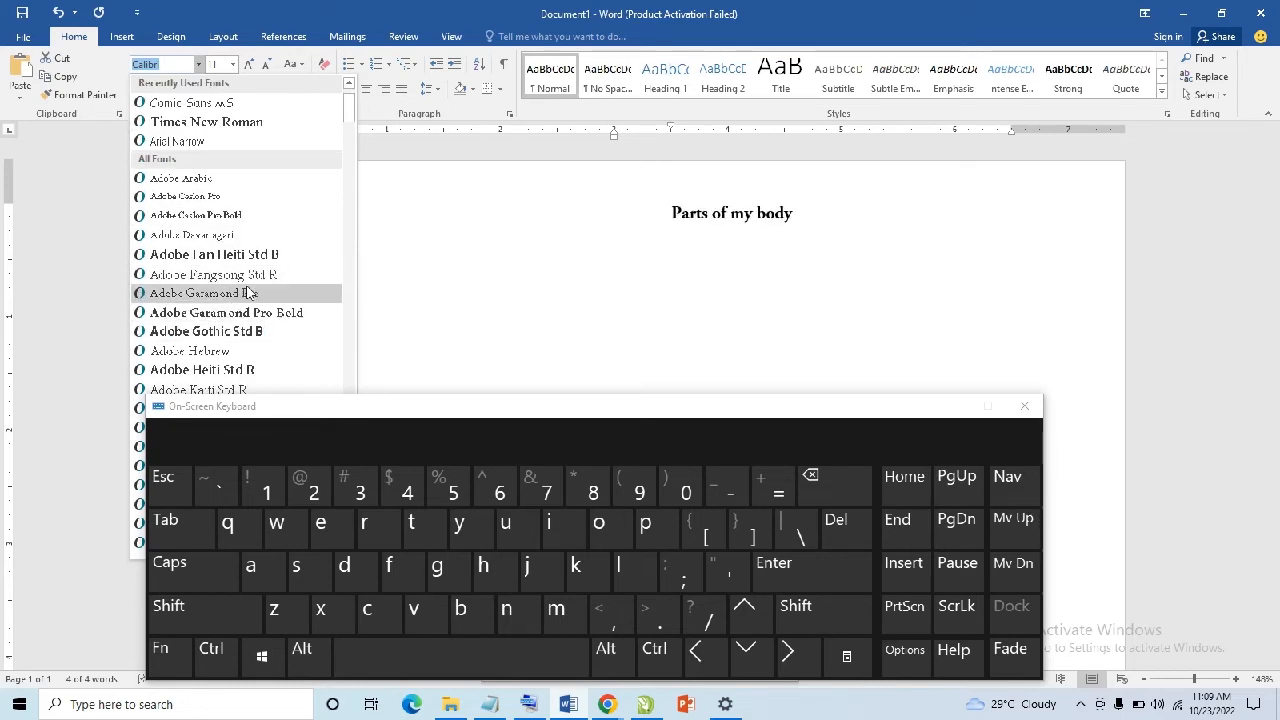
mouse_move(351, 112)
mouse_down()
mouse_move(357, 251)
mouse_move(348, 98)
mouse_move(352, 141)
mouse_move(349, 126)
mouse_up()
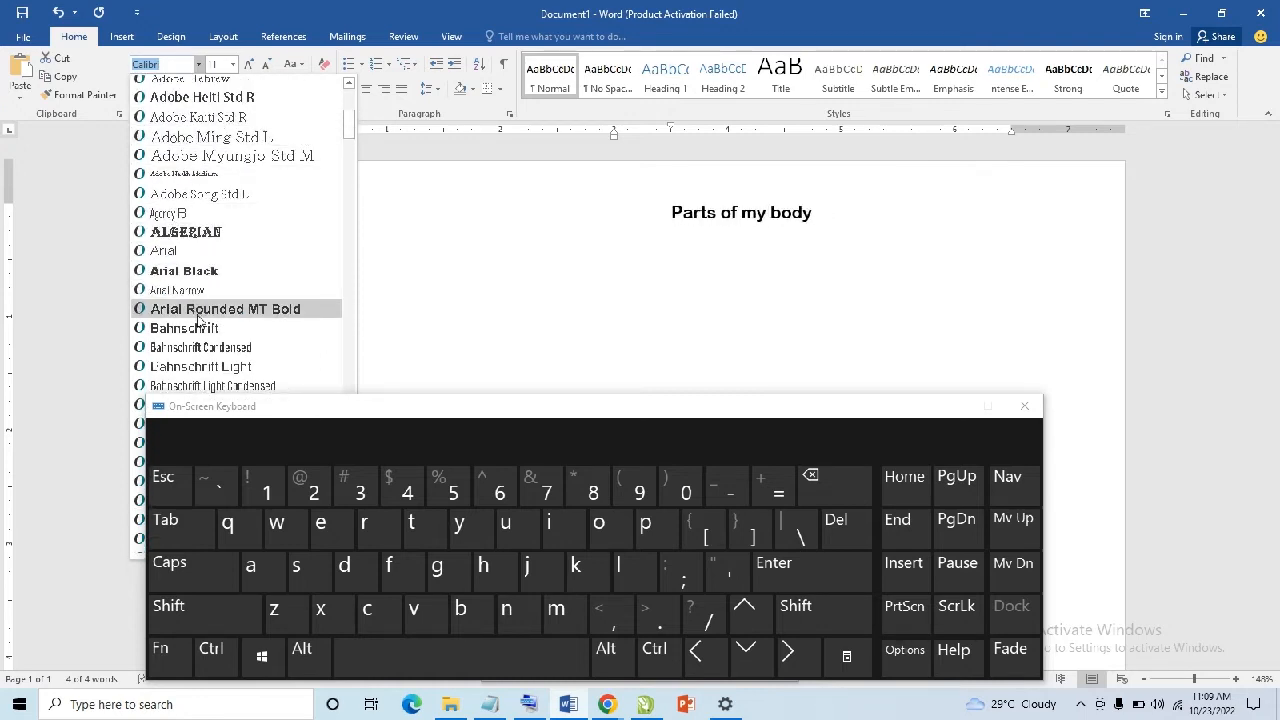
drag(350, 137, 353, 176)
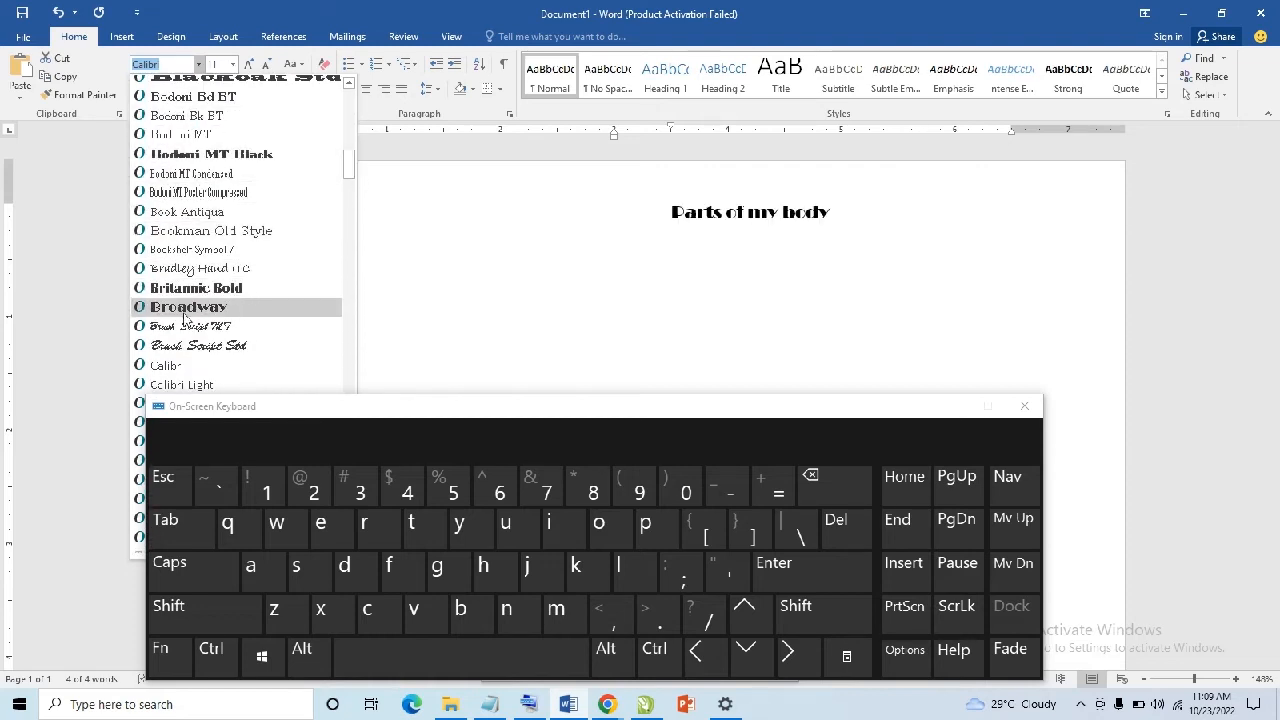
drag(350, 172, 350, 212)
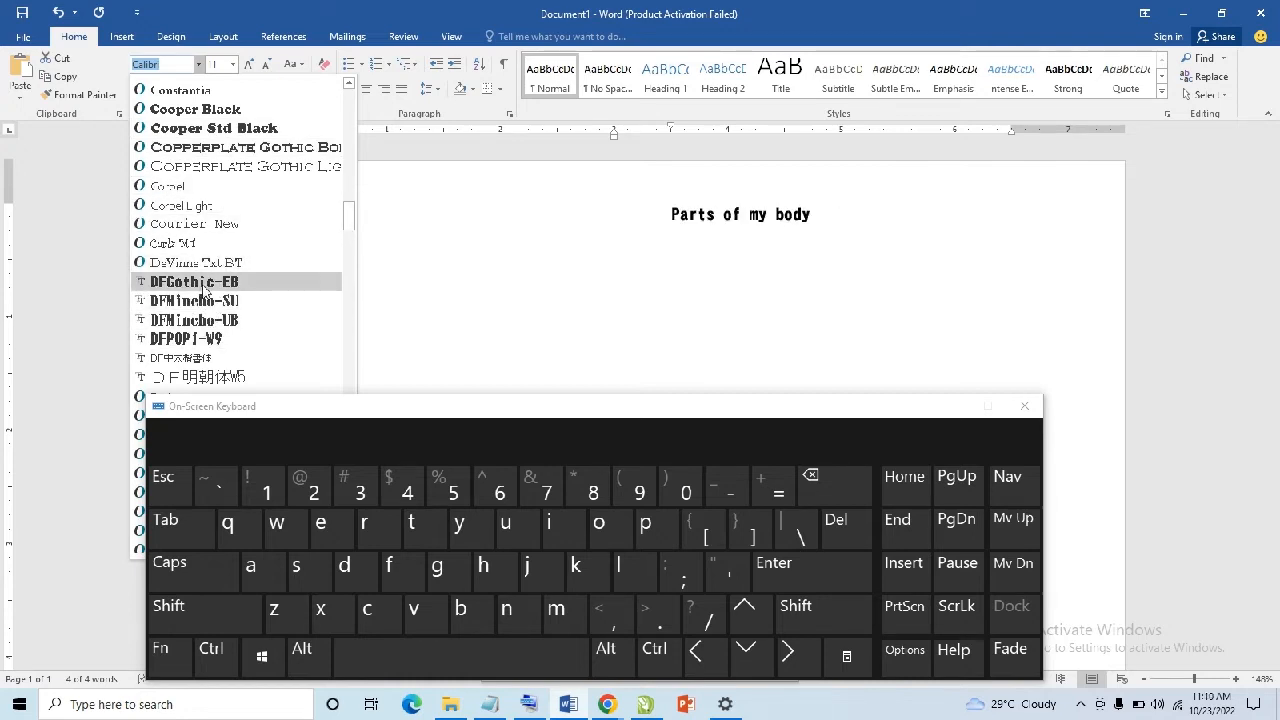
drag(349, 218, 337, 90)
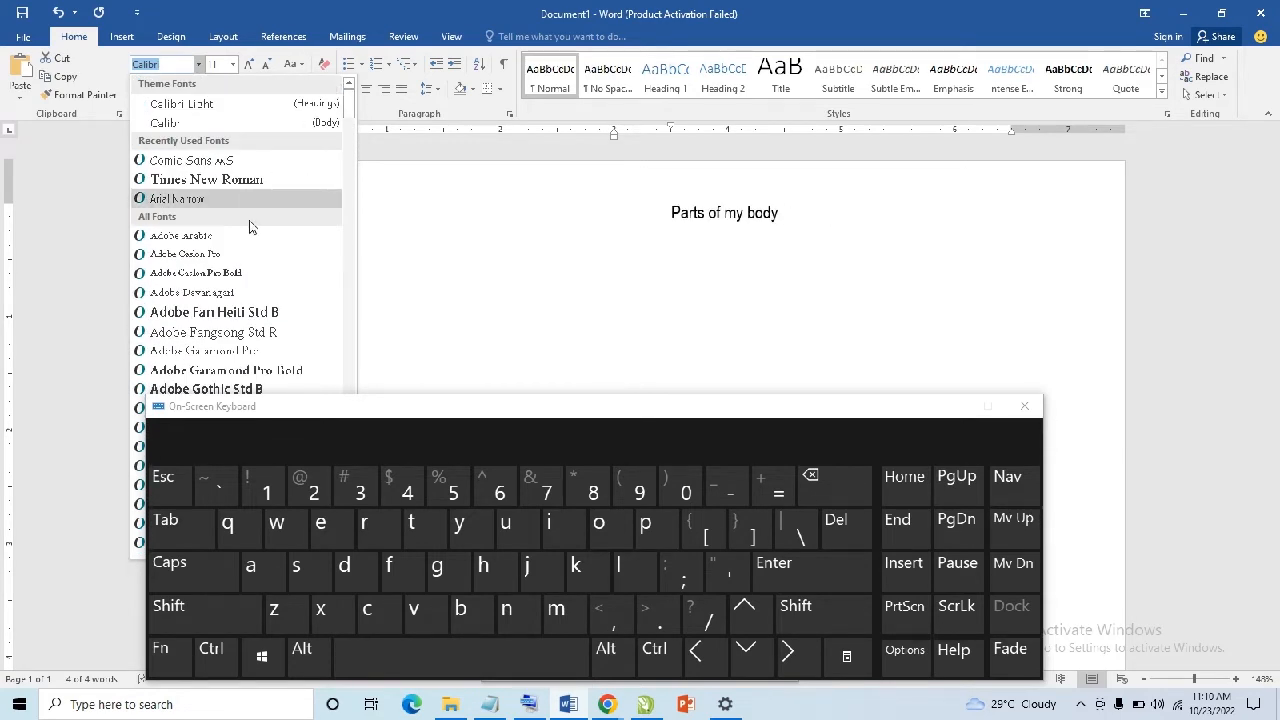
scroll(251, 223, down, 1)
click(228, 334)
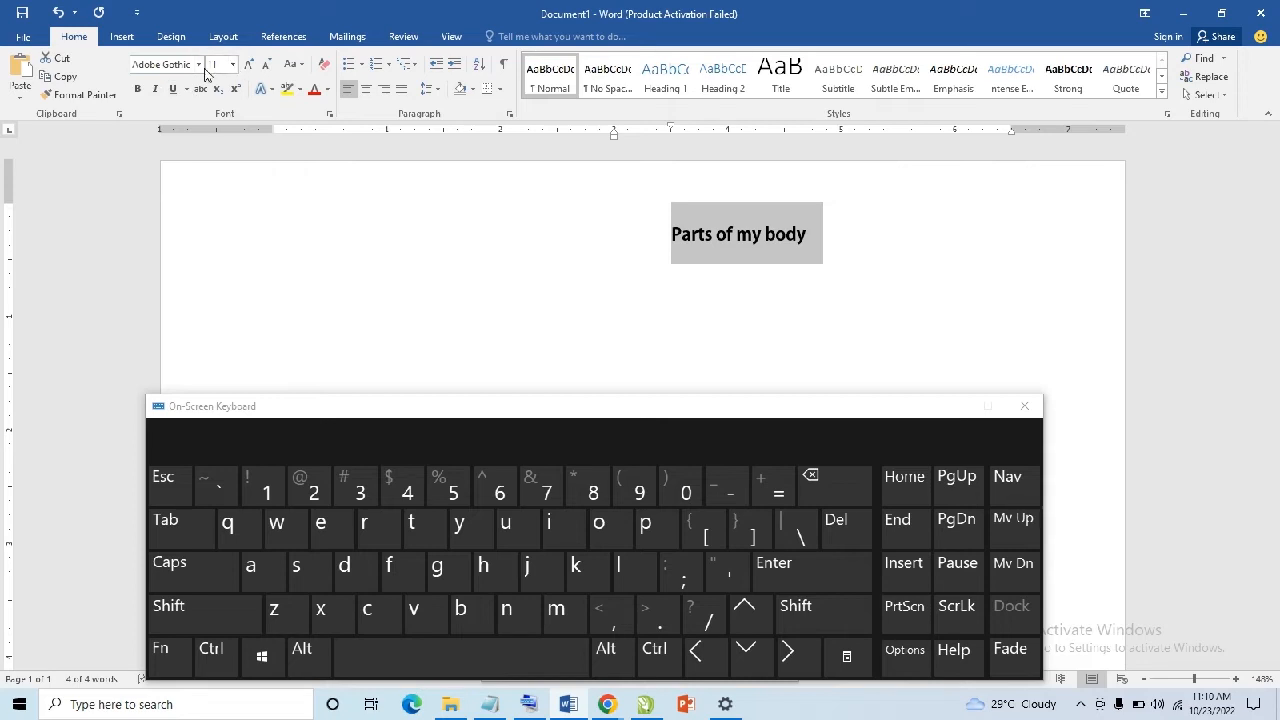
click(198, 65)
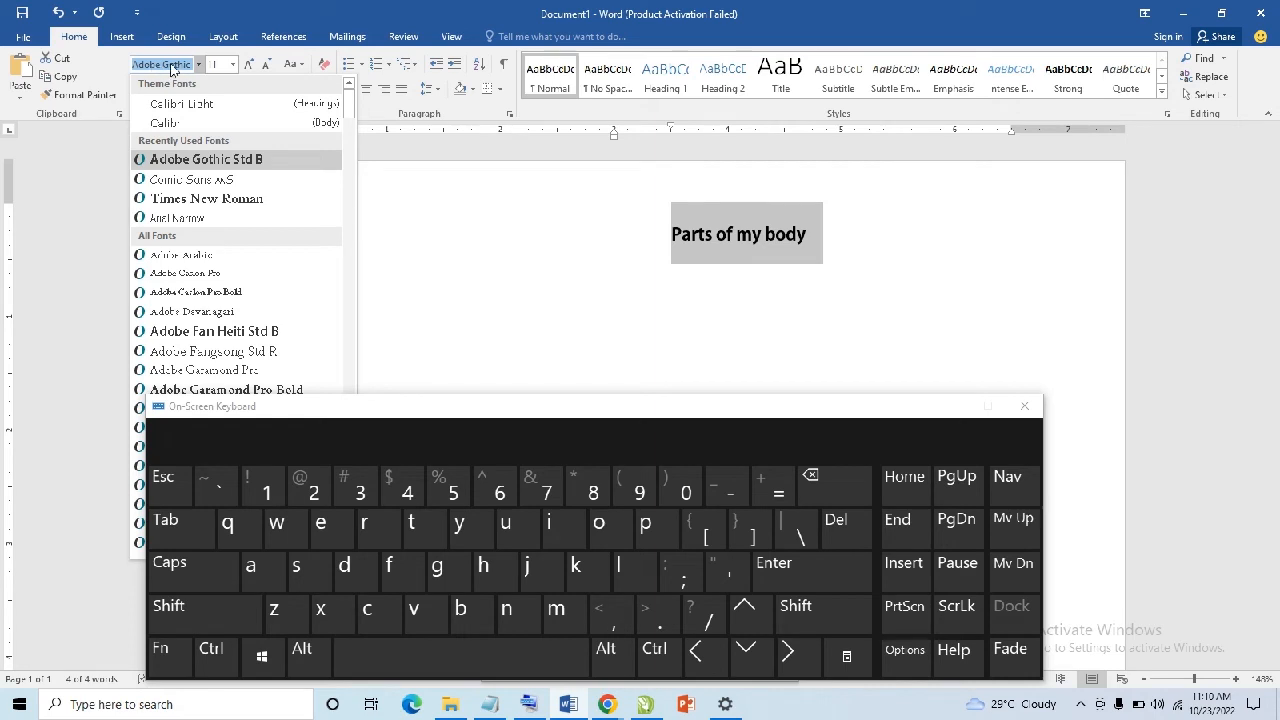
click(216, 66)
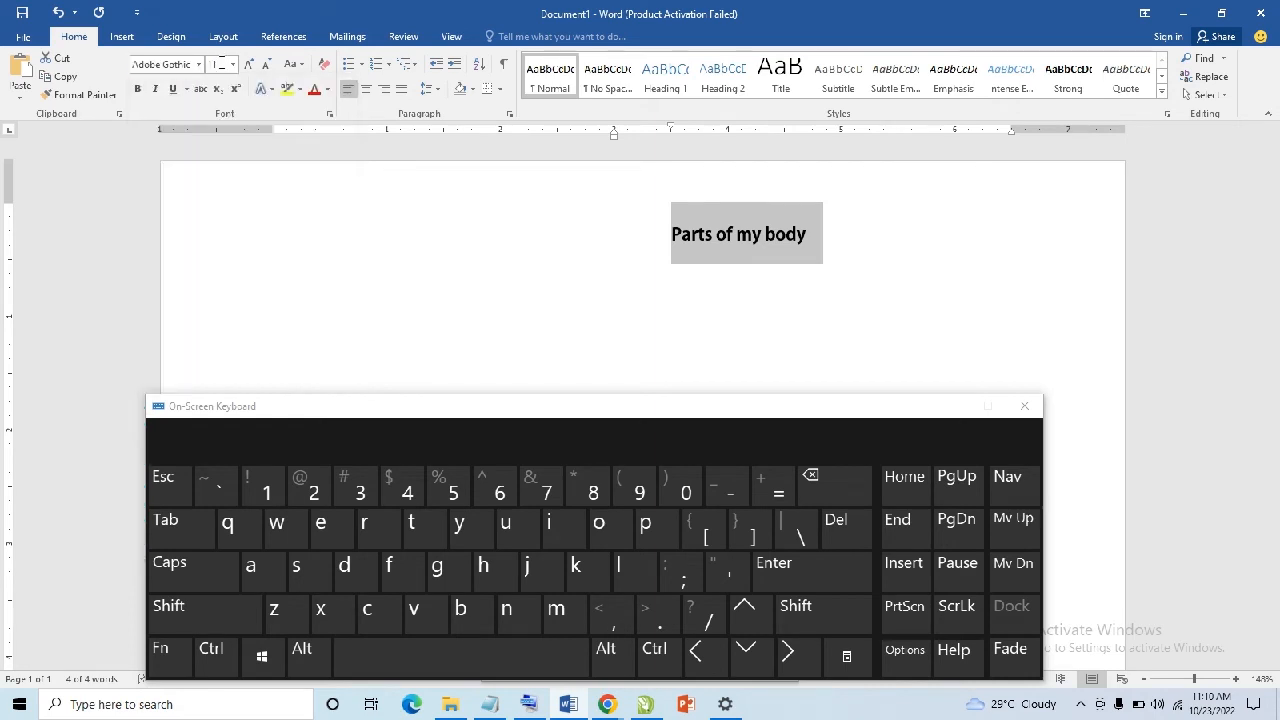
click(233, 65)
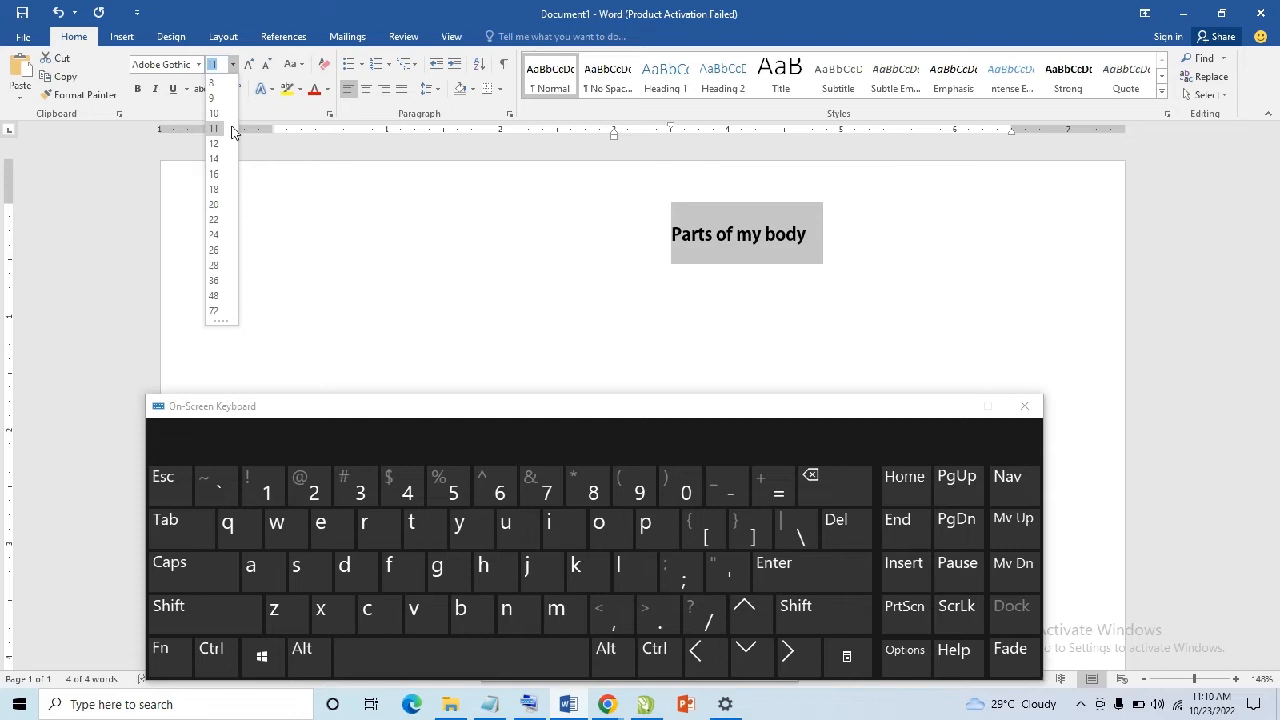
click(242, 244)
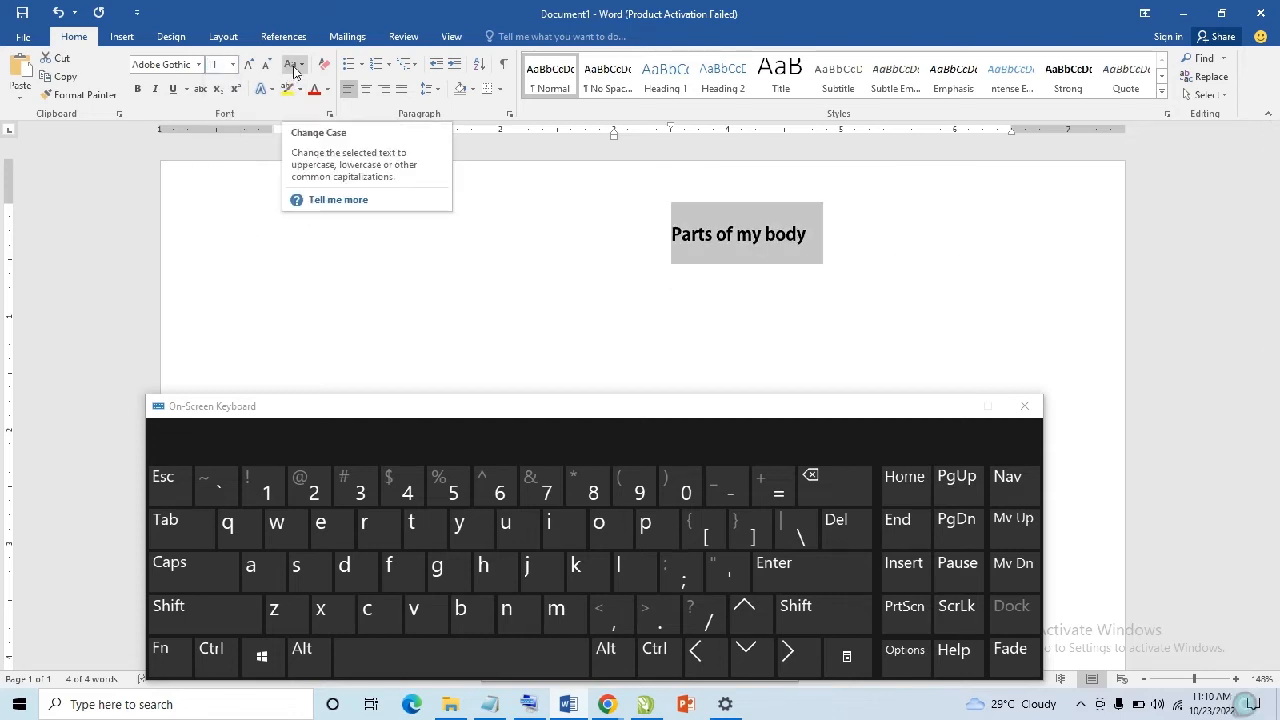
click(303, 66)
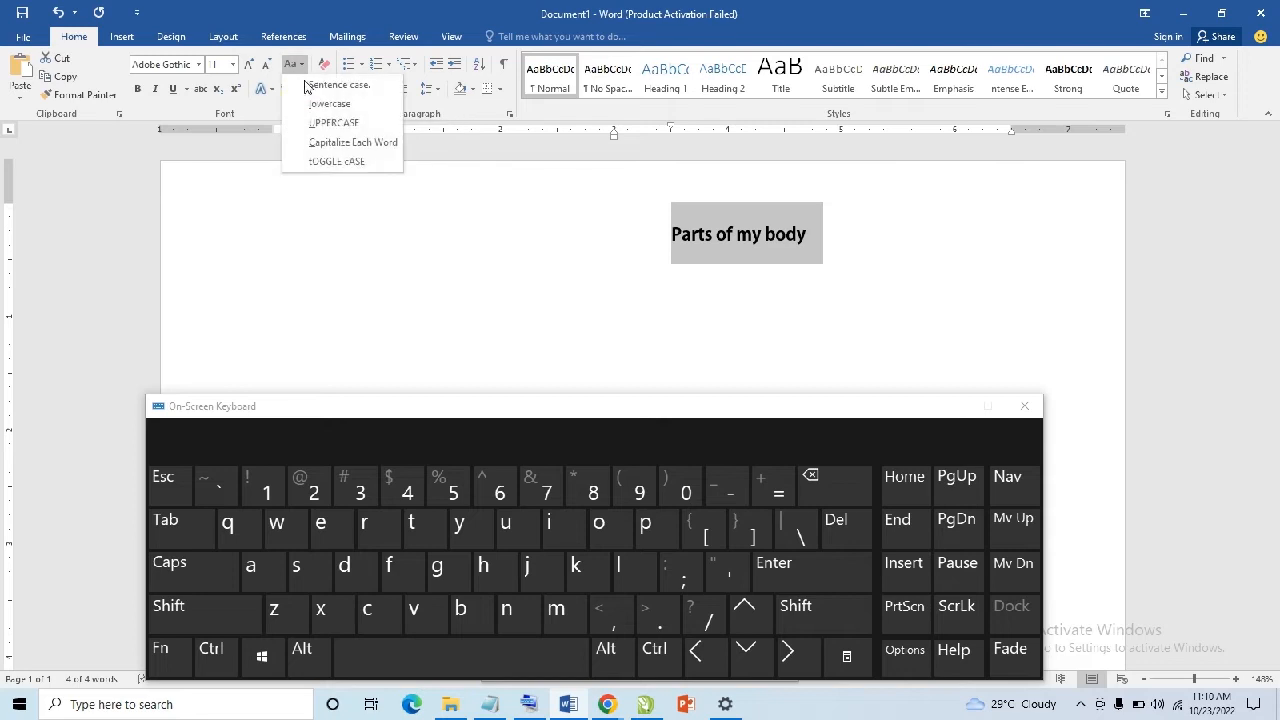
click(320, 207)
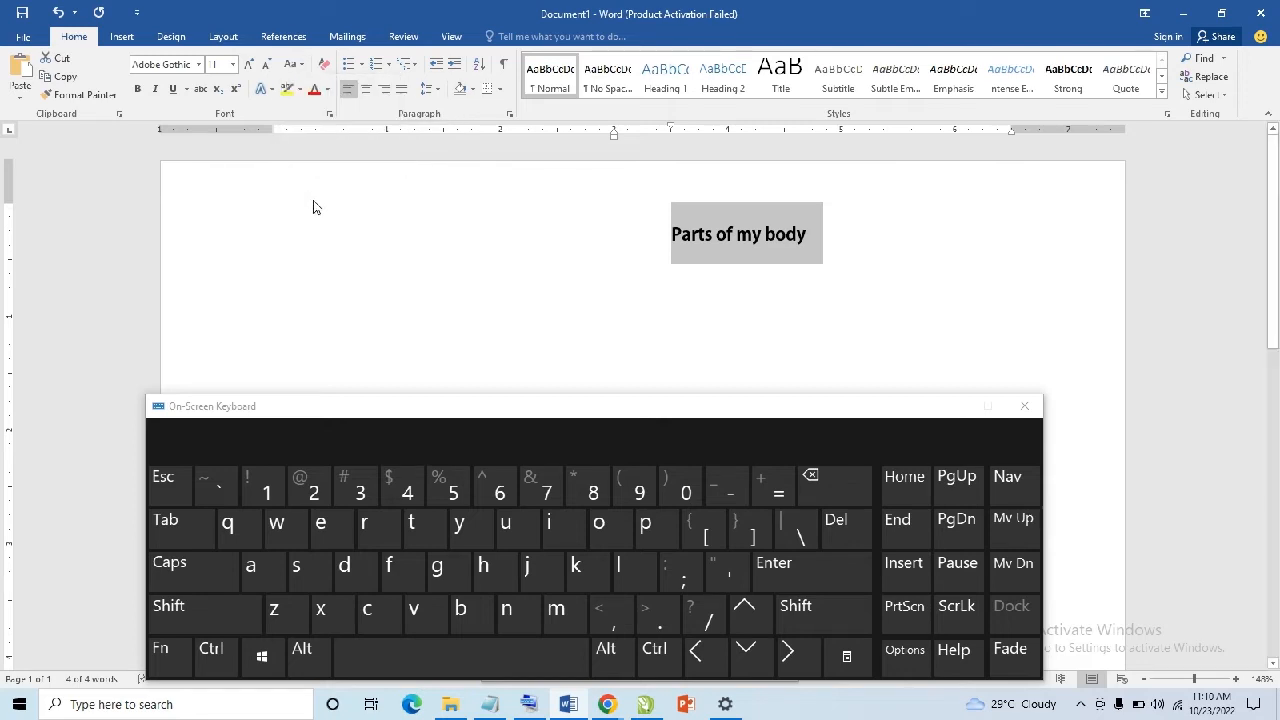
Step: Enlarge the selected line to font size 24 and reduce it to 20
click(234, 65)
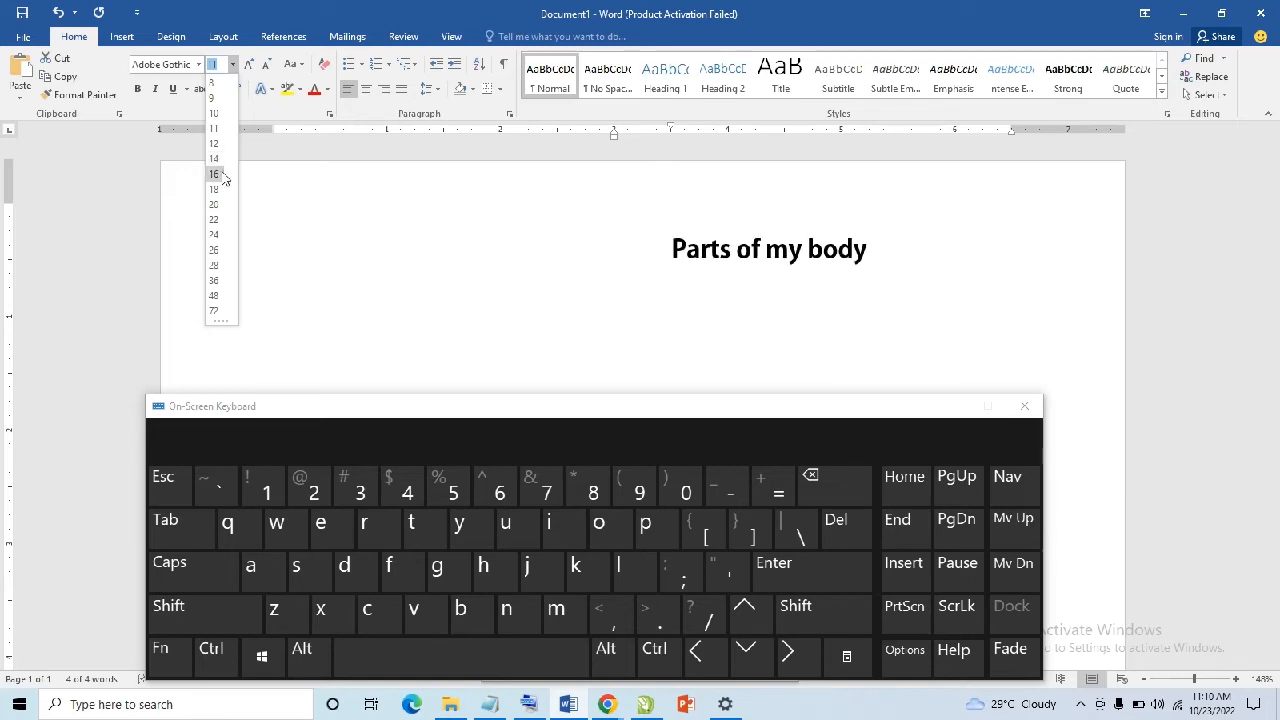
click(218, 235)
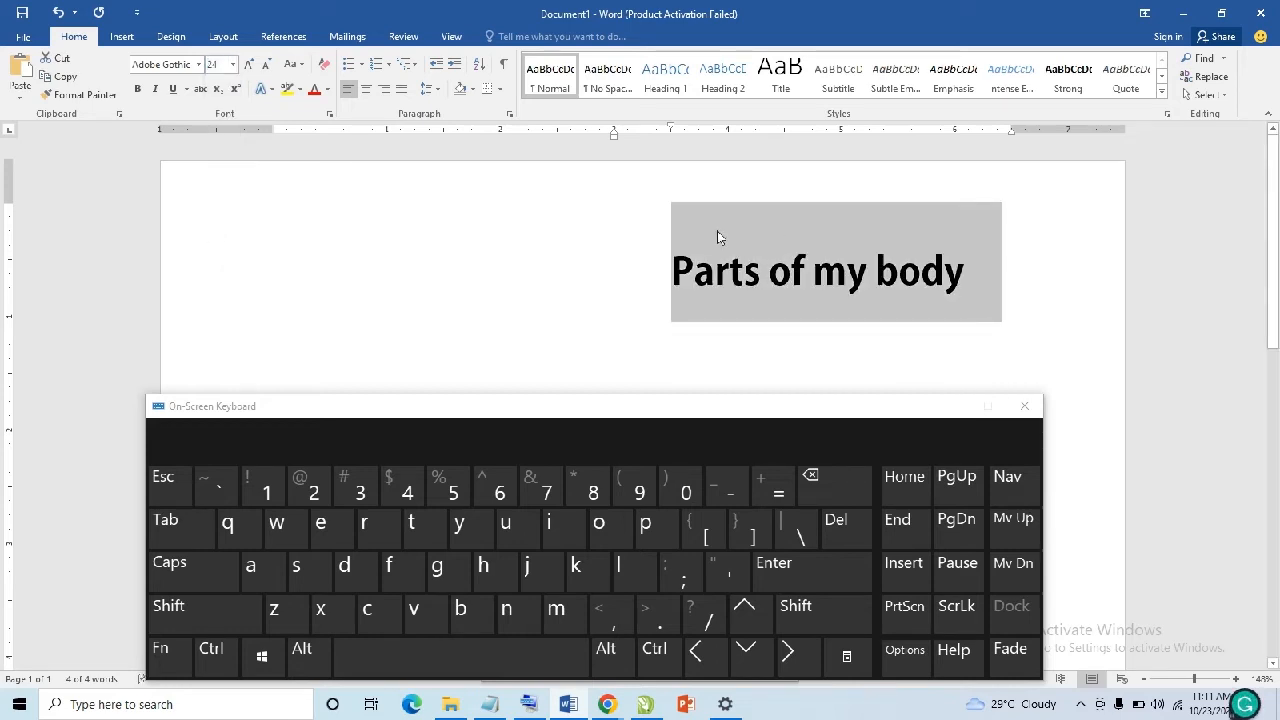
click(232, 64)
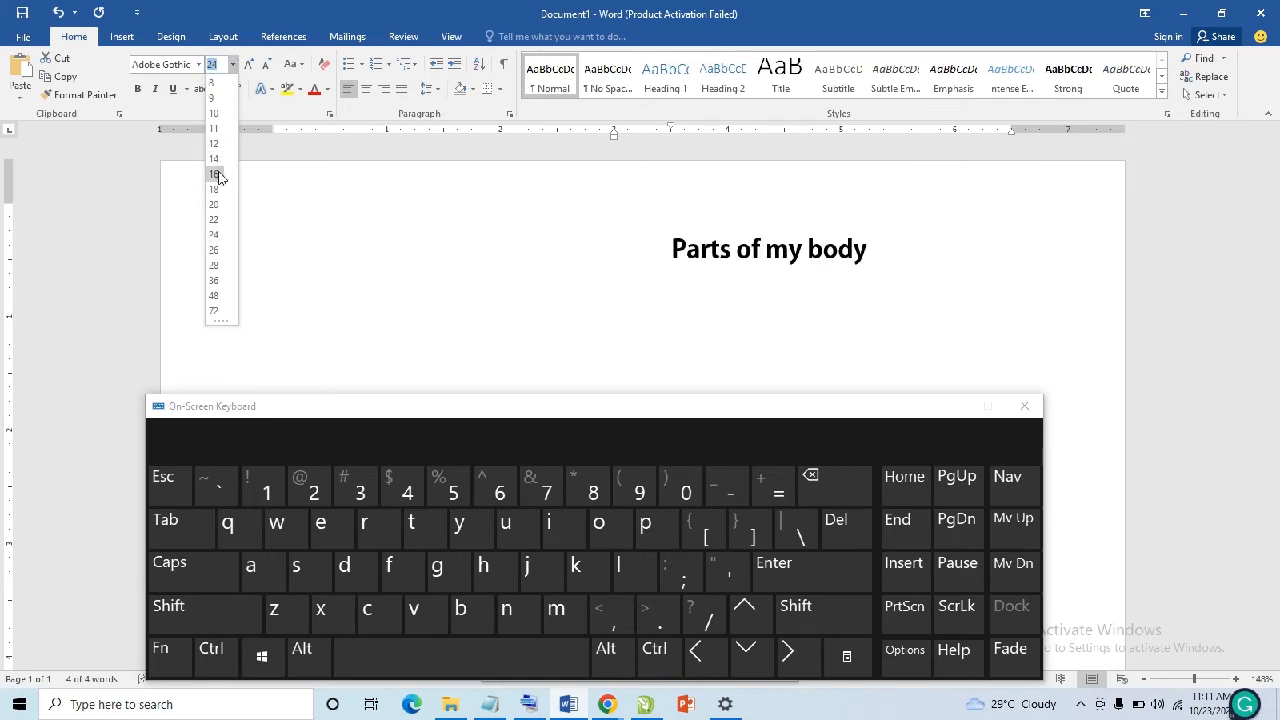
click(218, 205)
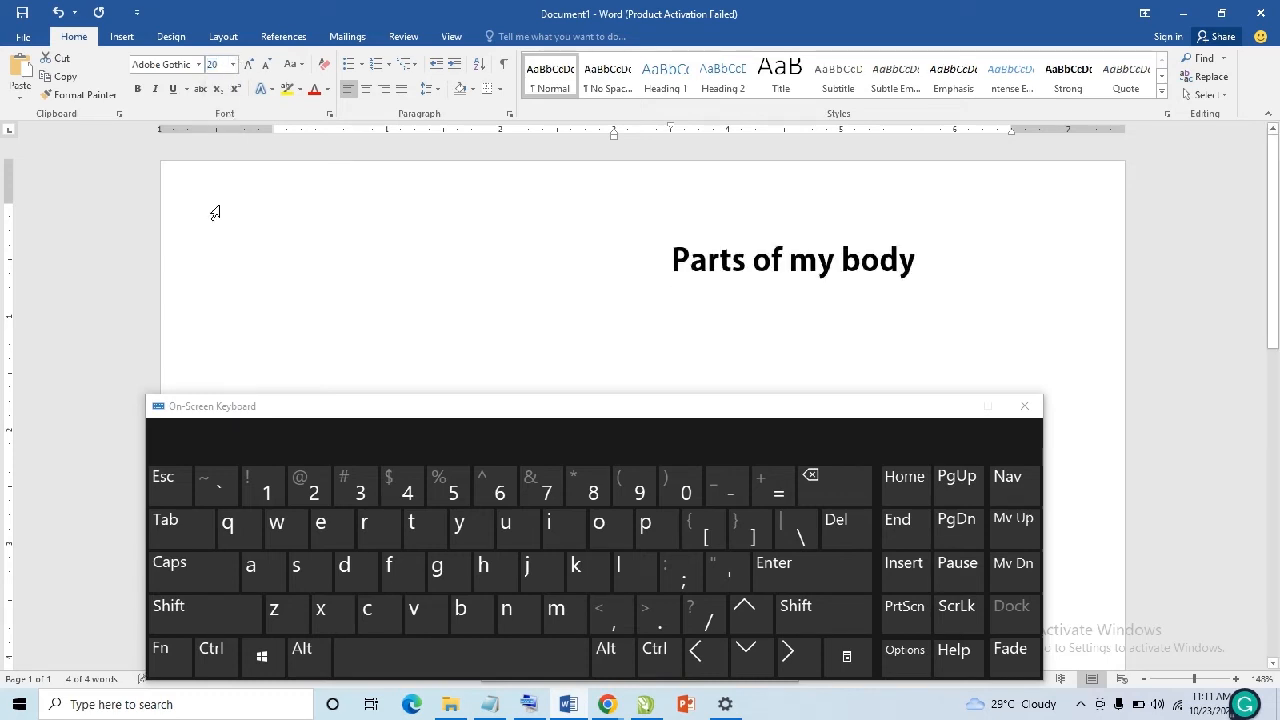
Step: Delete the selected line "Parts of my body" and set the font size to 5 on the emptied line
click(233, 64)
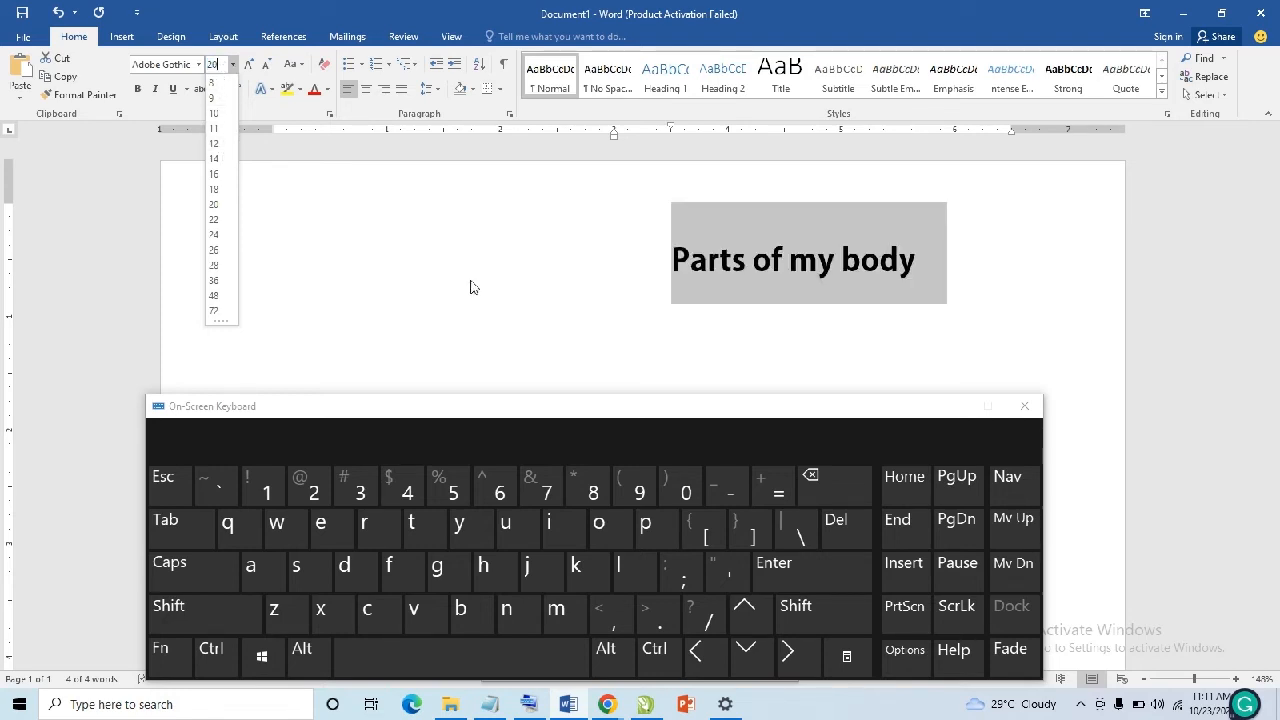
click(834, 486)
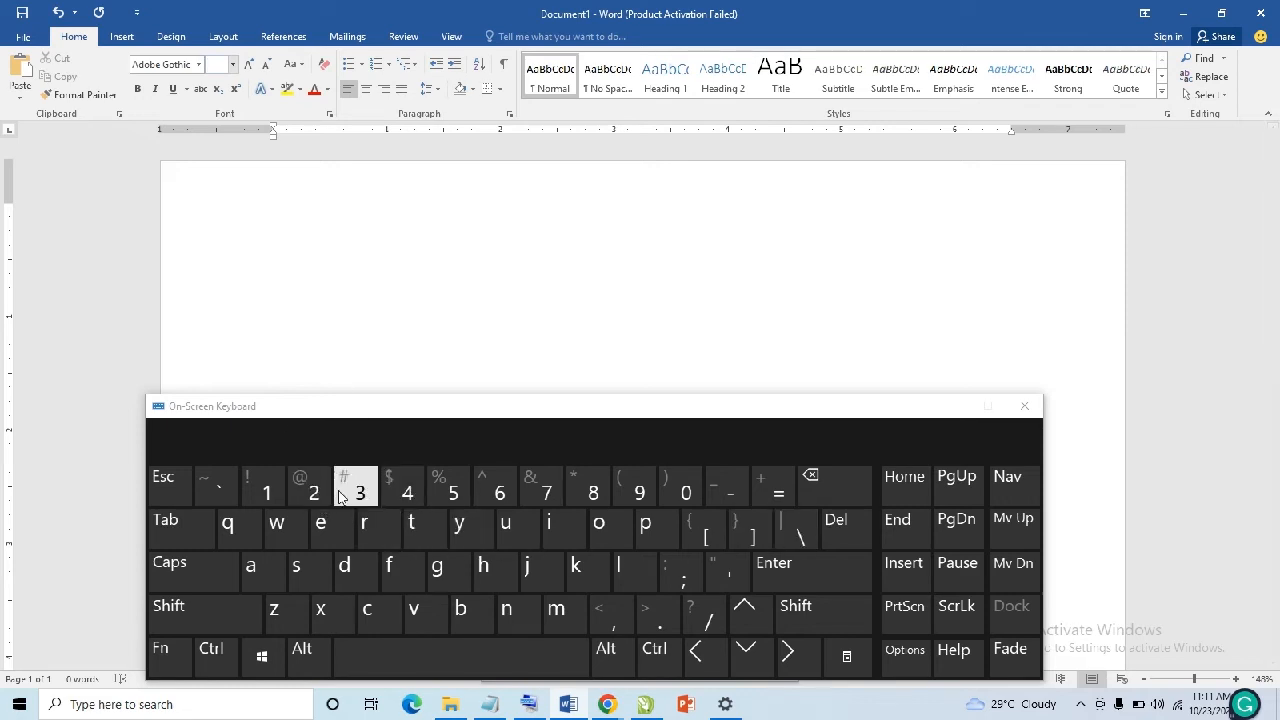
click(450, 490)
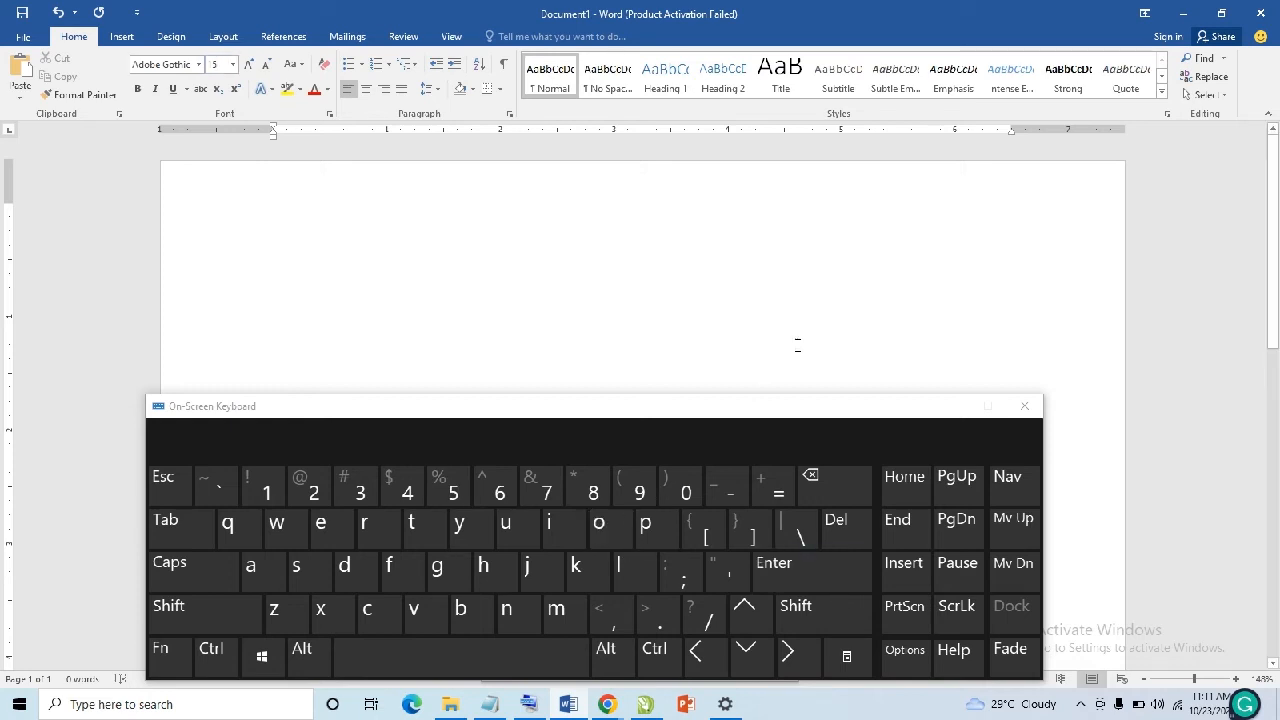
Step: Move the on-screen keyboard down to uncover more of the page and paste "Parts of my body" on the line below the empty one
mouse_move(781, 412)
mouse_down()
mouse_move(752, 526)
mouse_move(772, 526)
mouse_move(793, 420)
mouse_up()
click(766, 311)
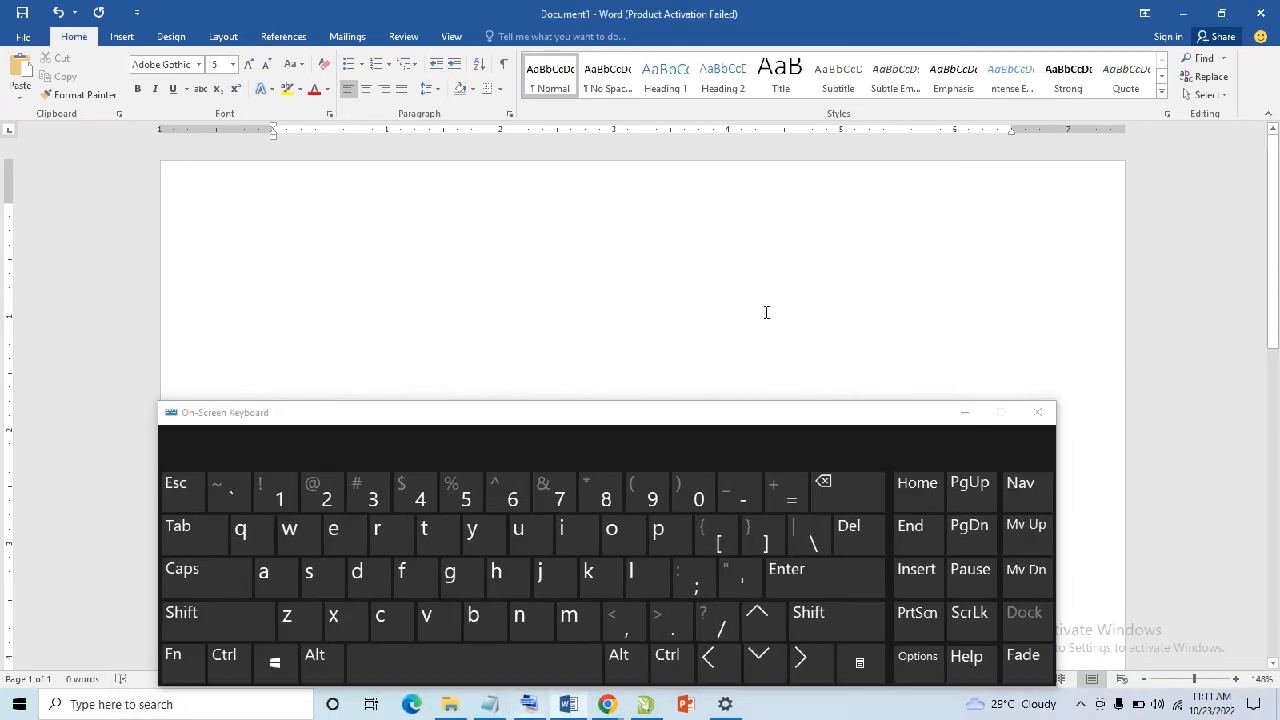
scroll(740, 286, down, 1)
scroll(704, 330, up, 1)
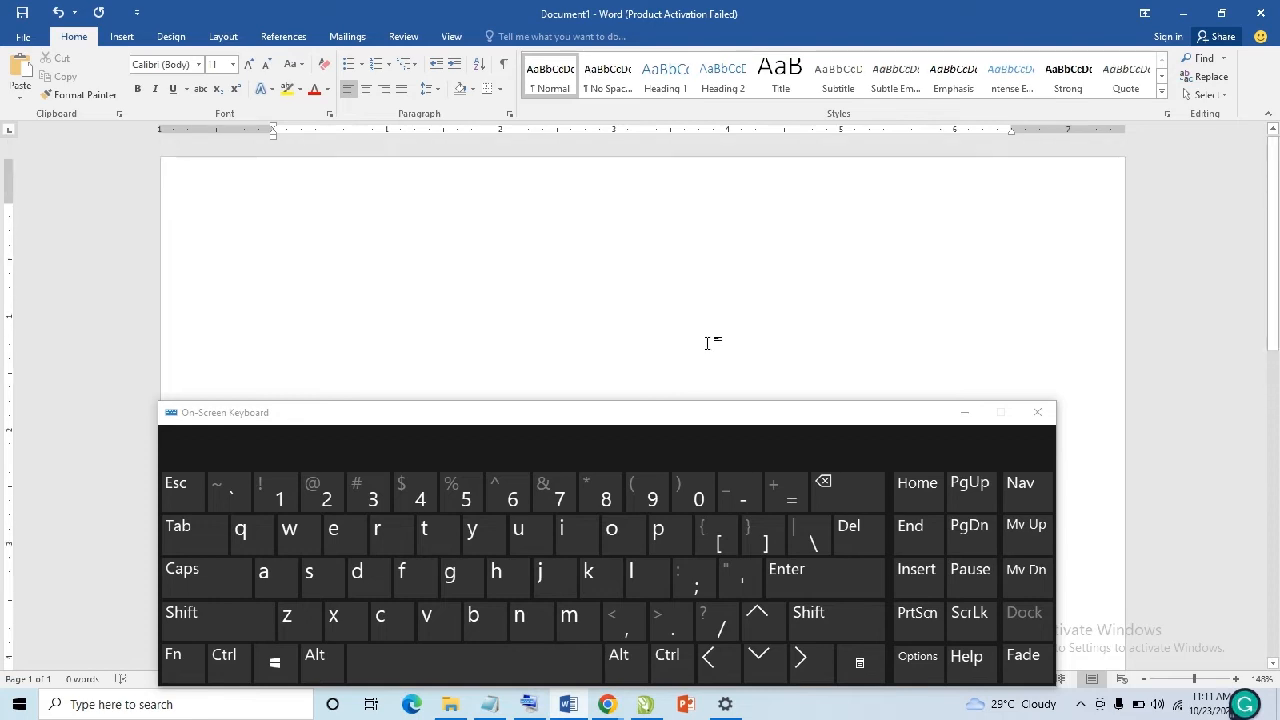
drag(711, 414, 698, 469)
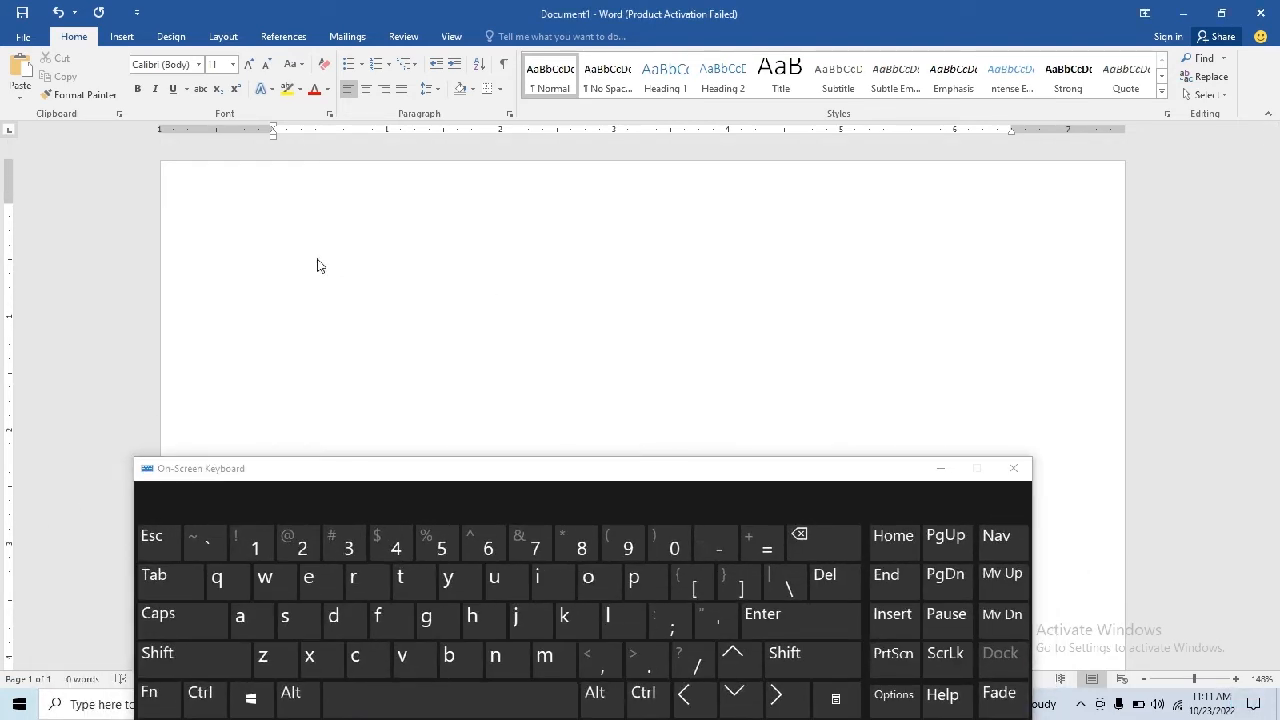
click(19, 72)
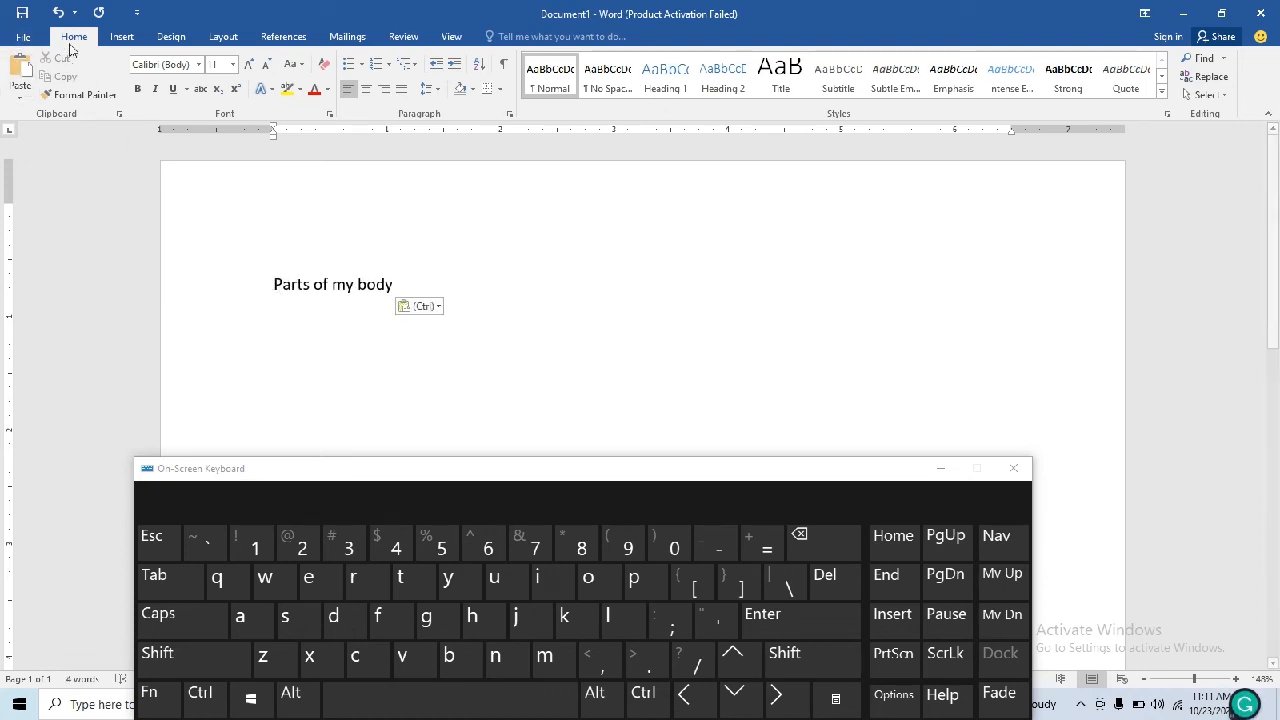
Step: Indent the pasted line with repeated tabs until it starts at about the 4.5-inch ruler mark
click(170, 578)
click(172, 578)
click(172, 578)
click(172, 578)
click(172, 578)
click(172, 578)
click(172, 578)
click(172, 578)
click(172, 578)
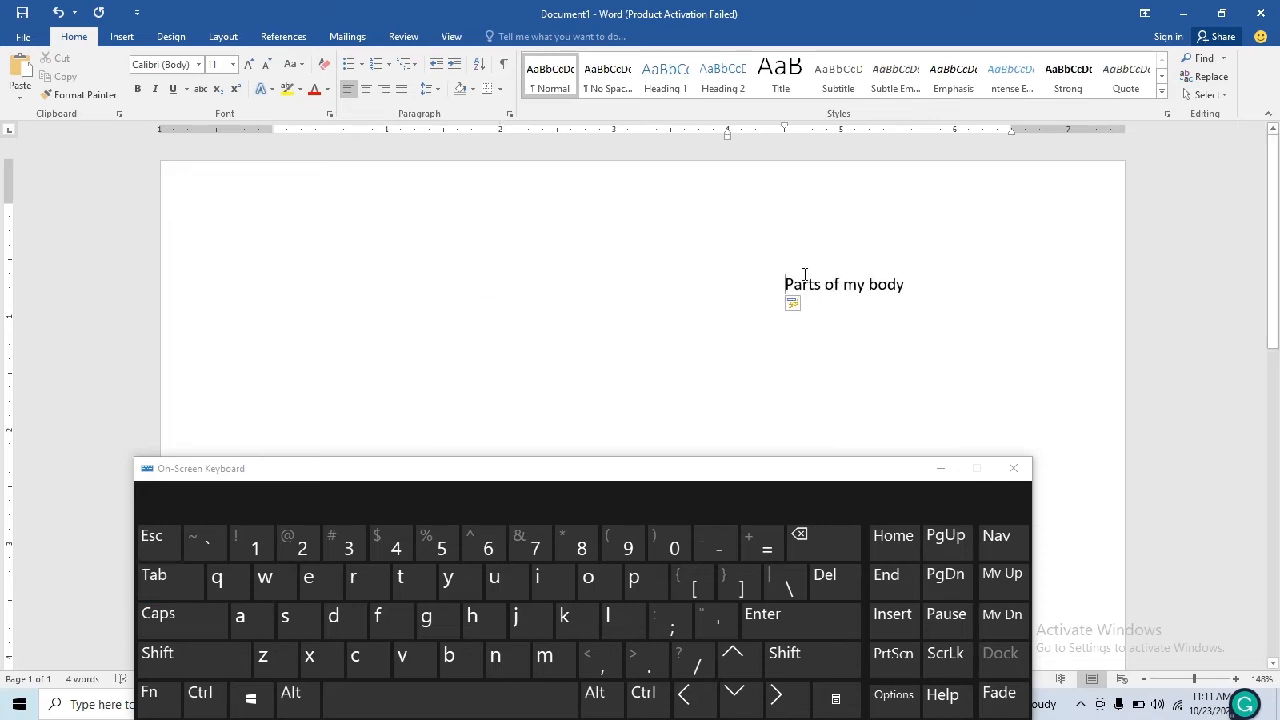
Step: Format the line "Parts of my body" with font size 18 and the Adobe Gothic Std B font
drag(785, 284, 911, 289)
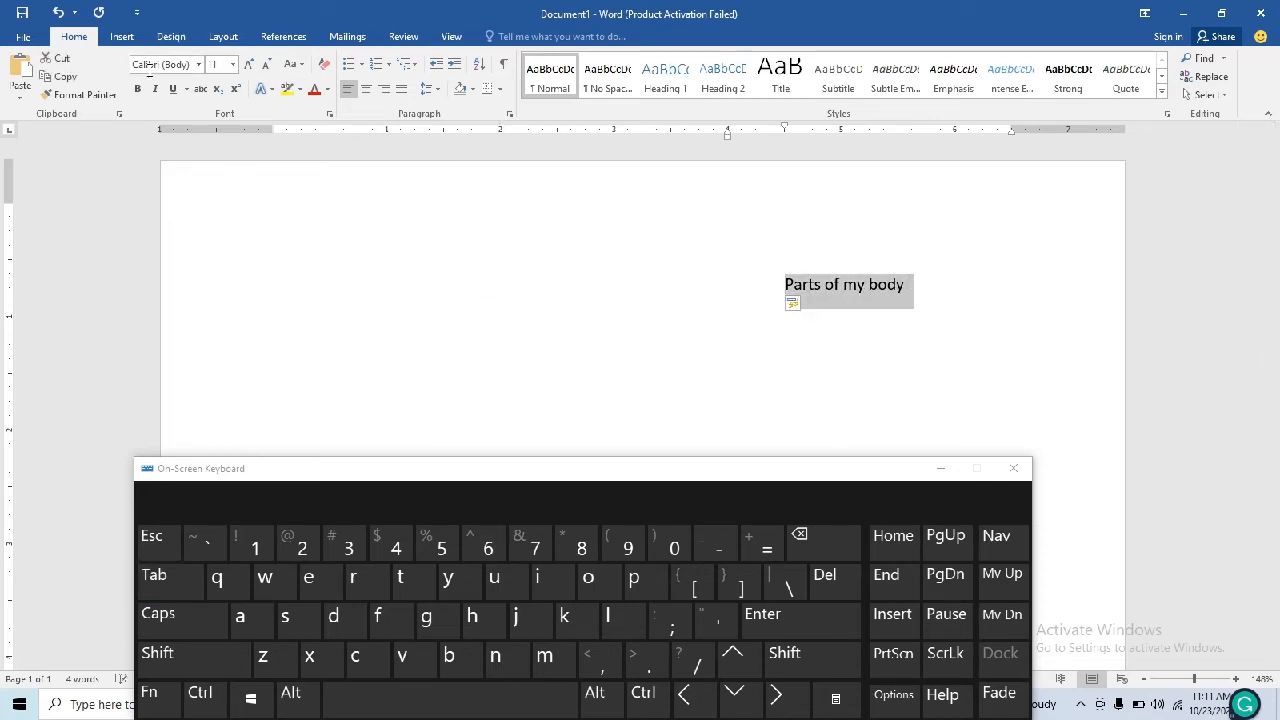
click(232, 64)
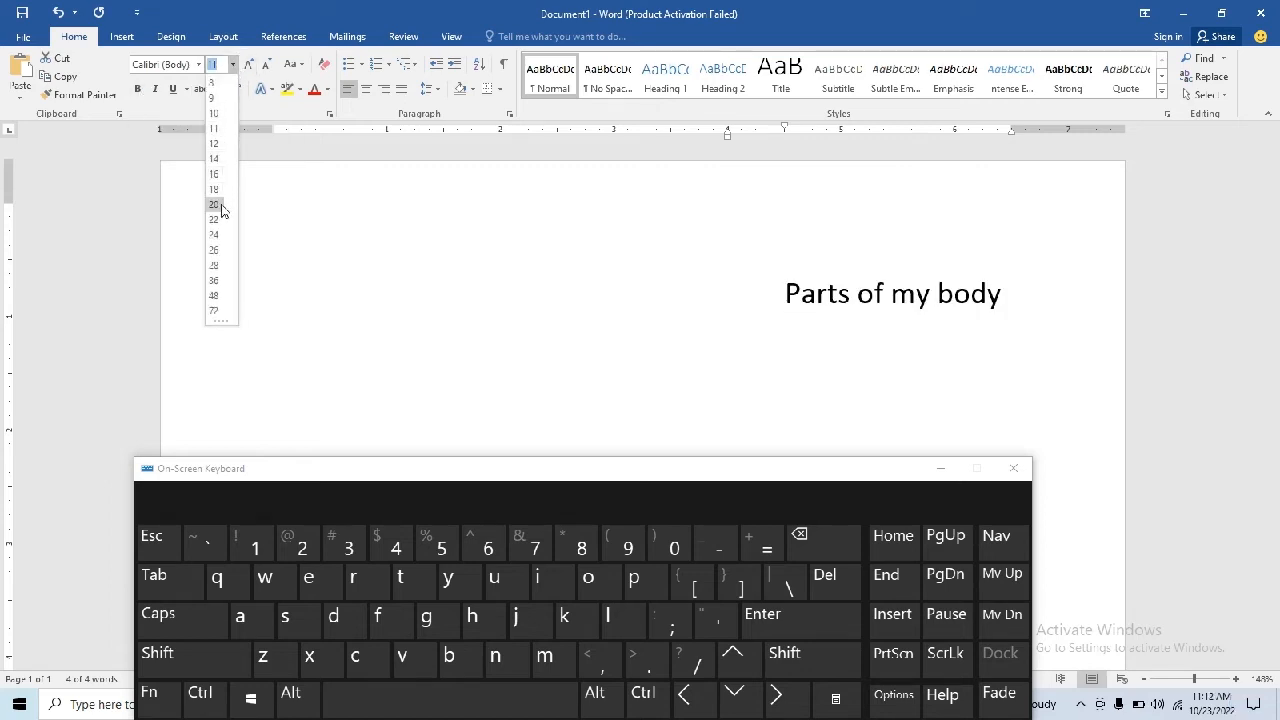
click(215, 189)
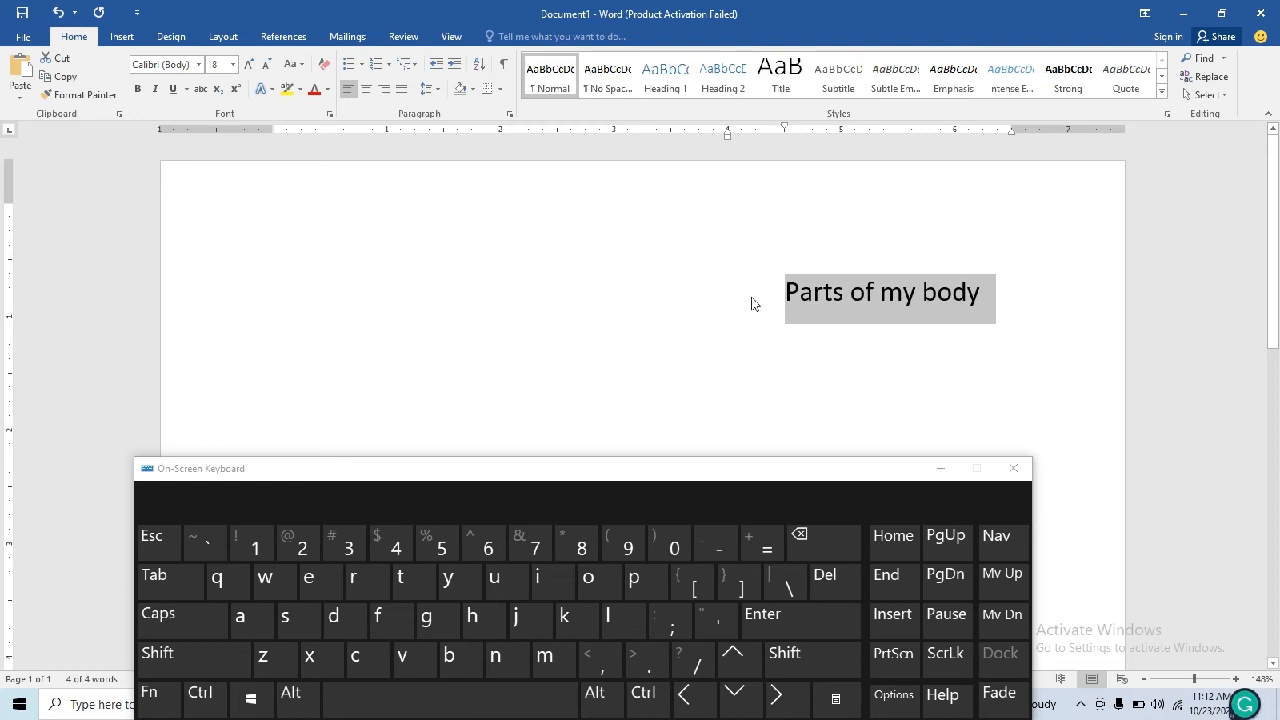
click(198, 64)
click(177, 166)
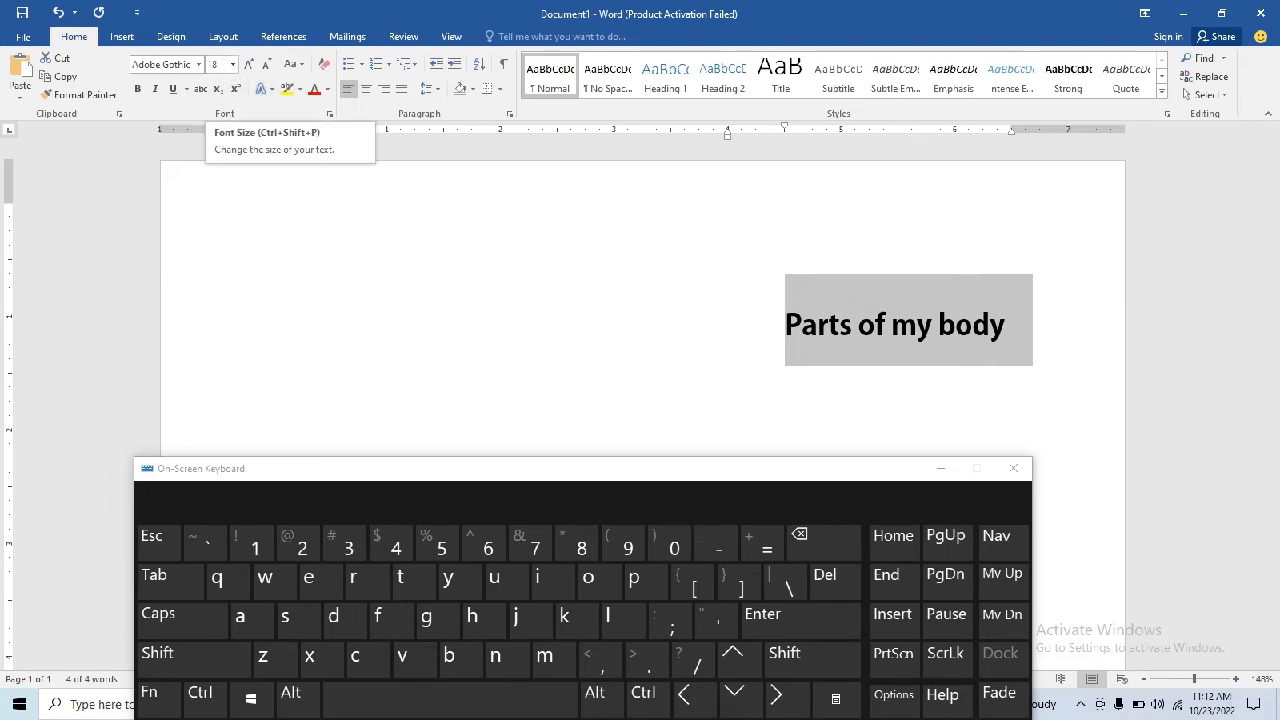
Step: Set the font size of the selected line "Parts of my body" to 15
click(213, 64)
click(253, 548)
click(806, 608)
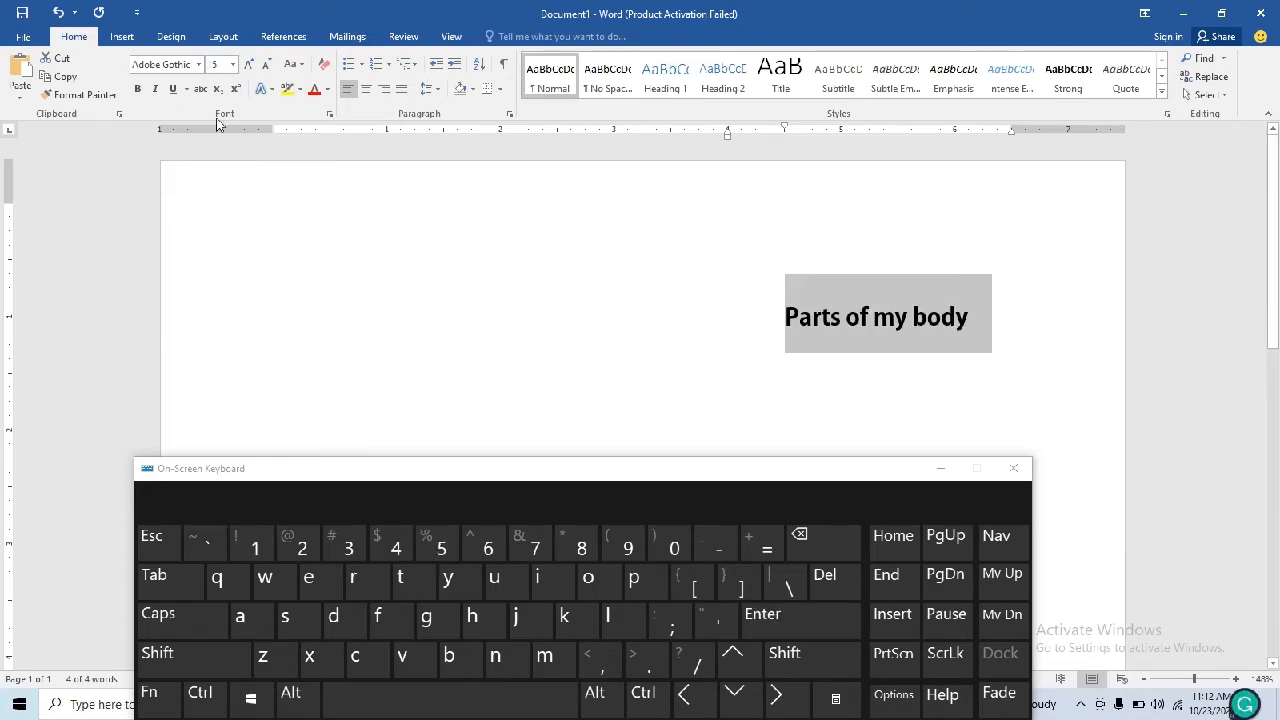
Step: Increase the selected line's font size in increments up to 24
click(249, 66)
click(249, 66)
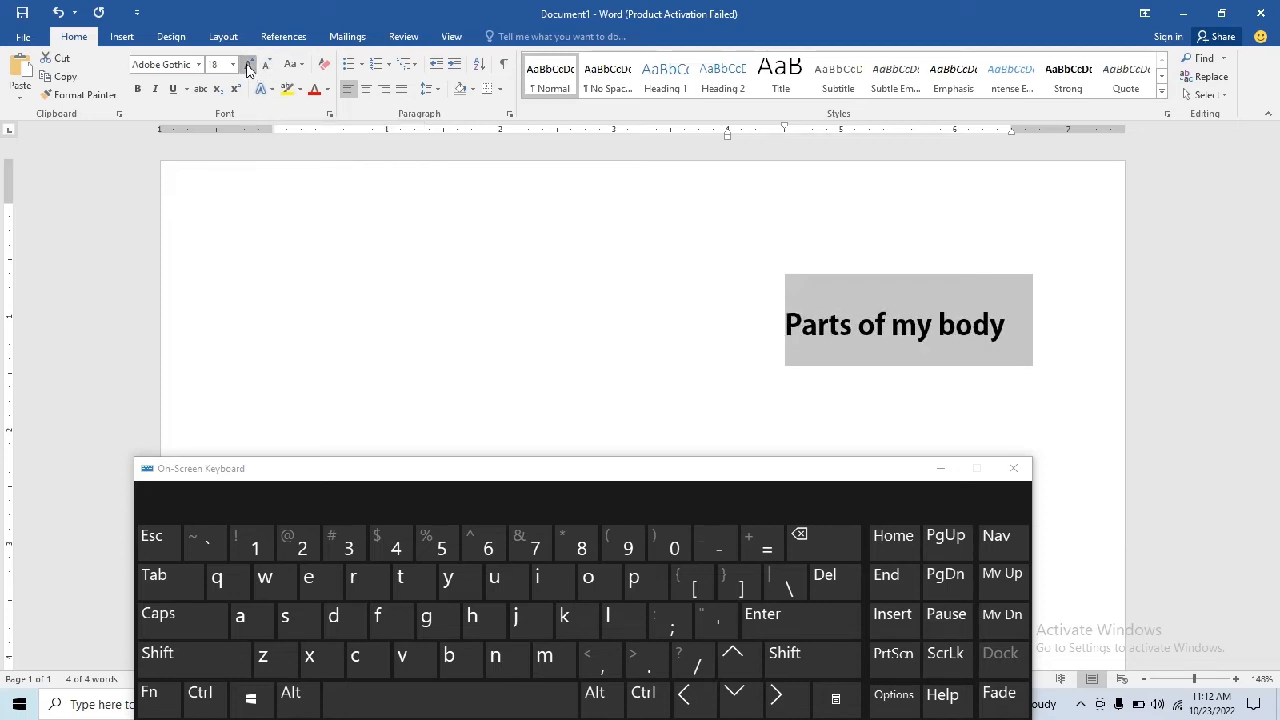
click(249, 66)
click(249, 66)
click(249, 66)
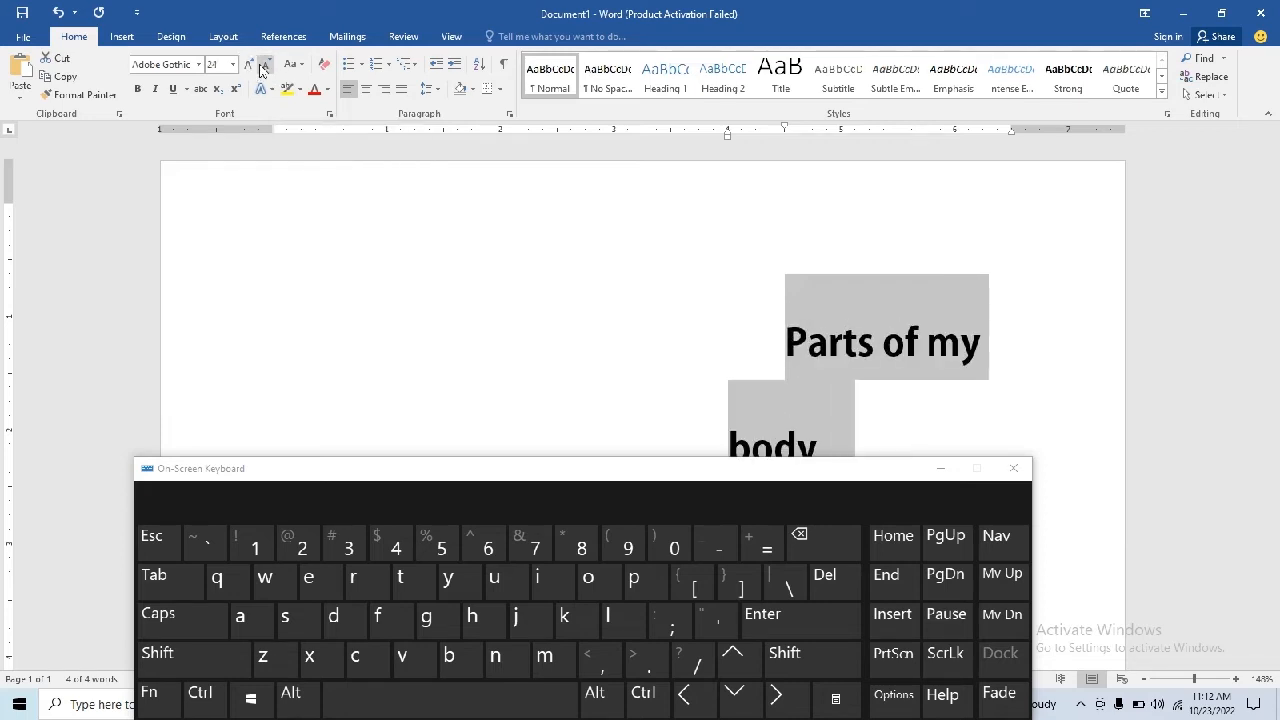
Step: Shrink the selected line's font size in increments to 16, and raise it one increment to 18
click(264, 66)
click(264, 66)
click(264, 66)
click(264, 66)
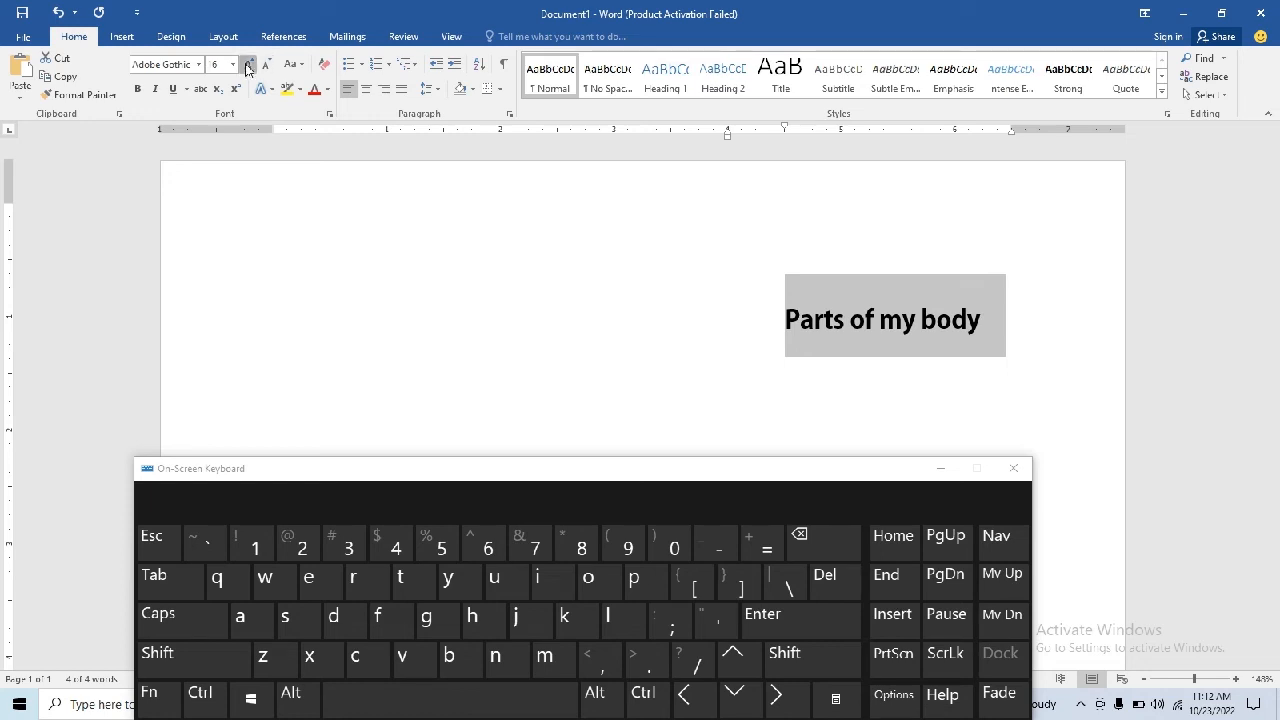
click(249, 66)
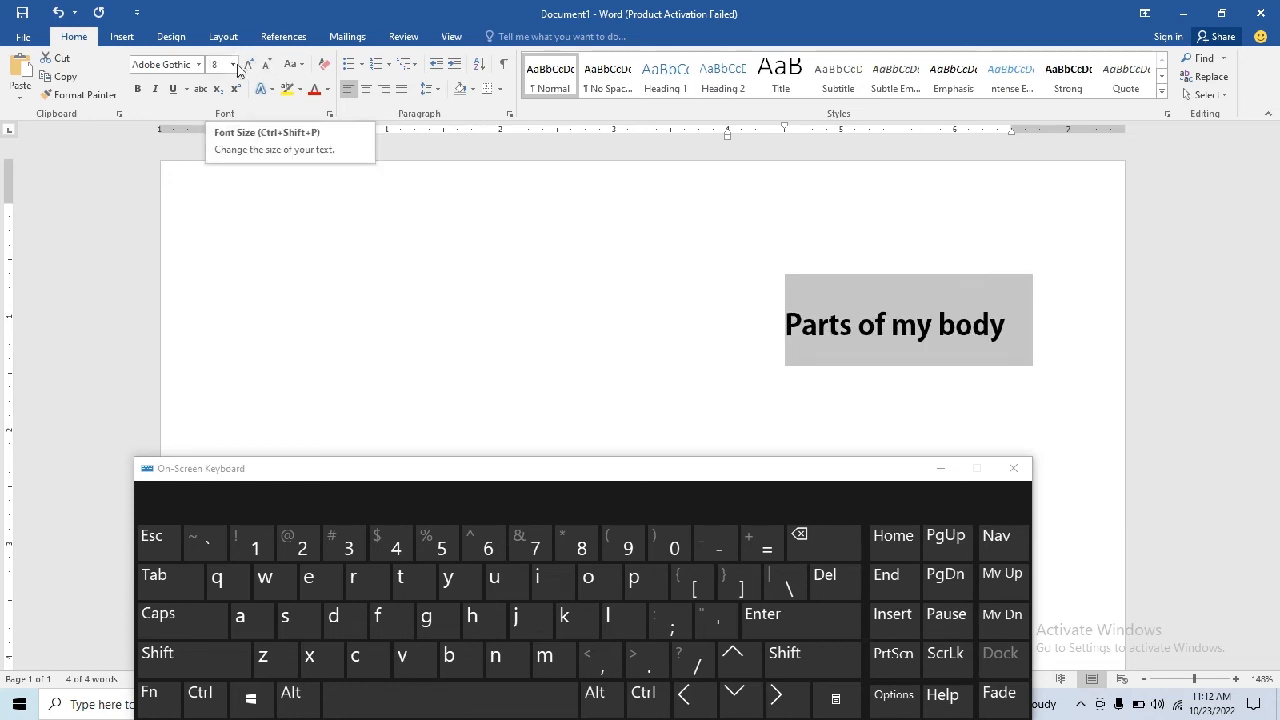
Step: Grow the line's font size two increments to 22 and shrink it back to 18
click(249, 65)
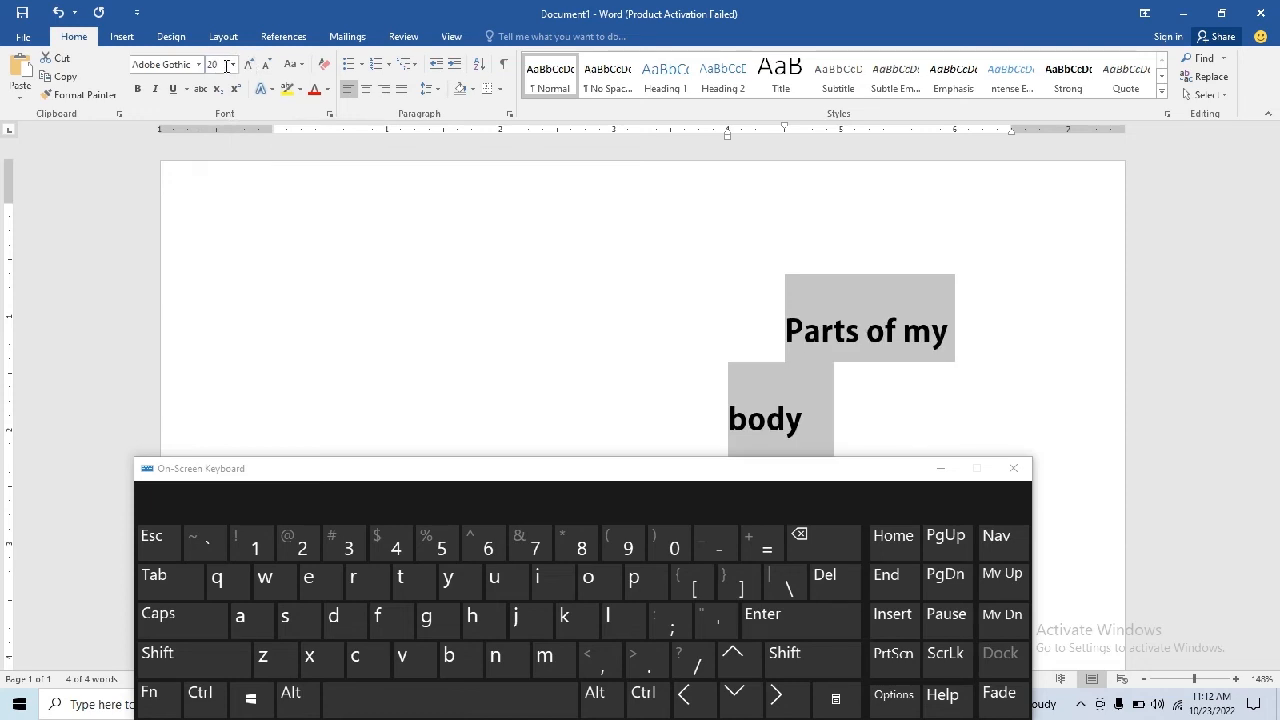
click(249, 65)
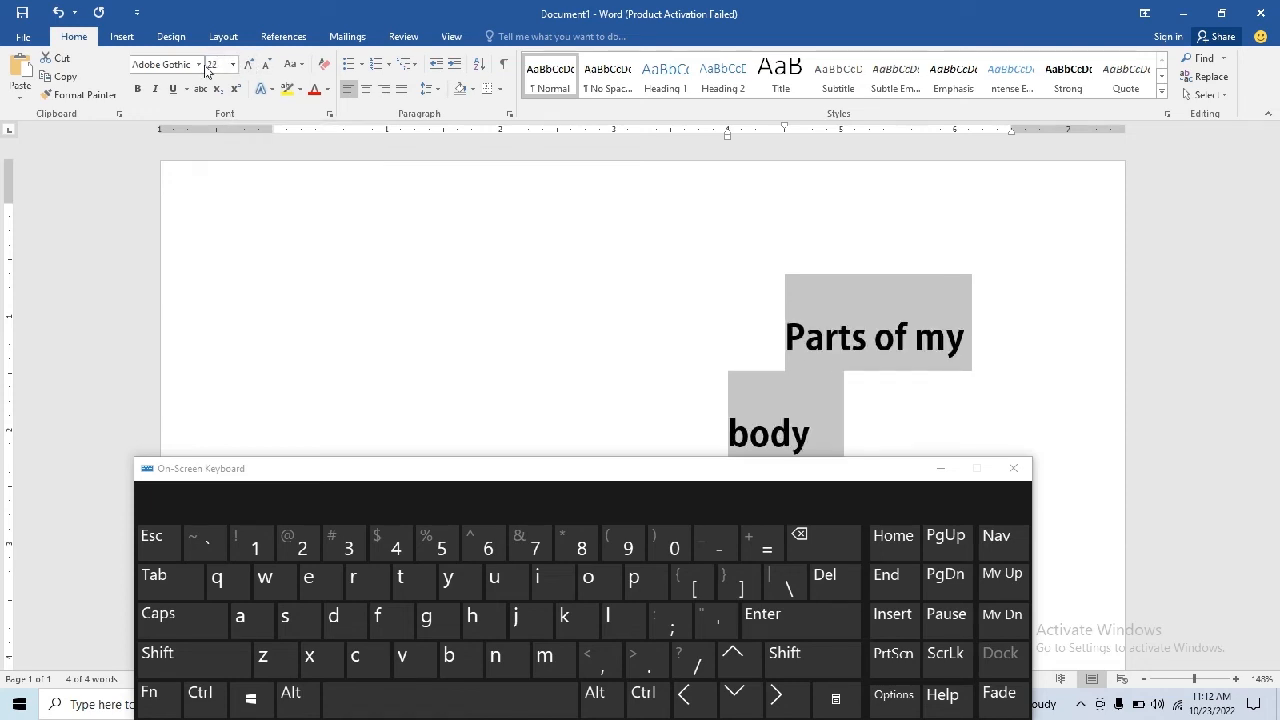
click(266, 65)
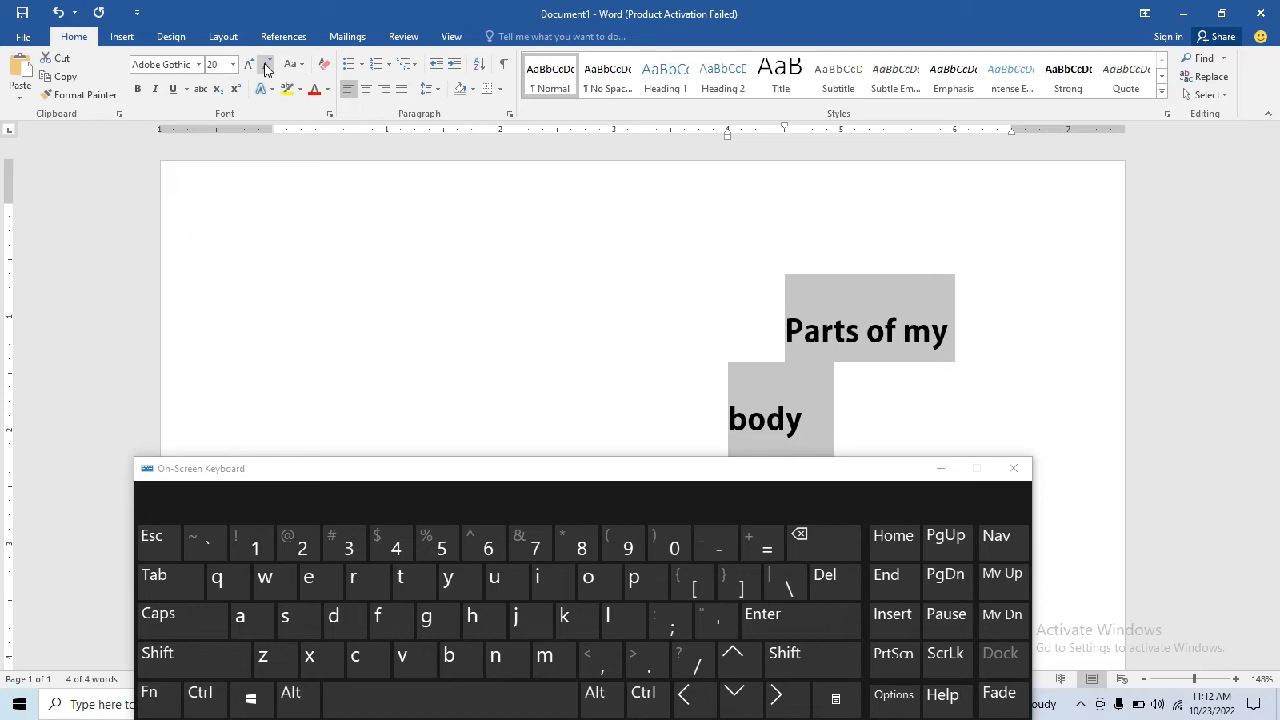
click(266, 65)
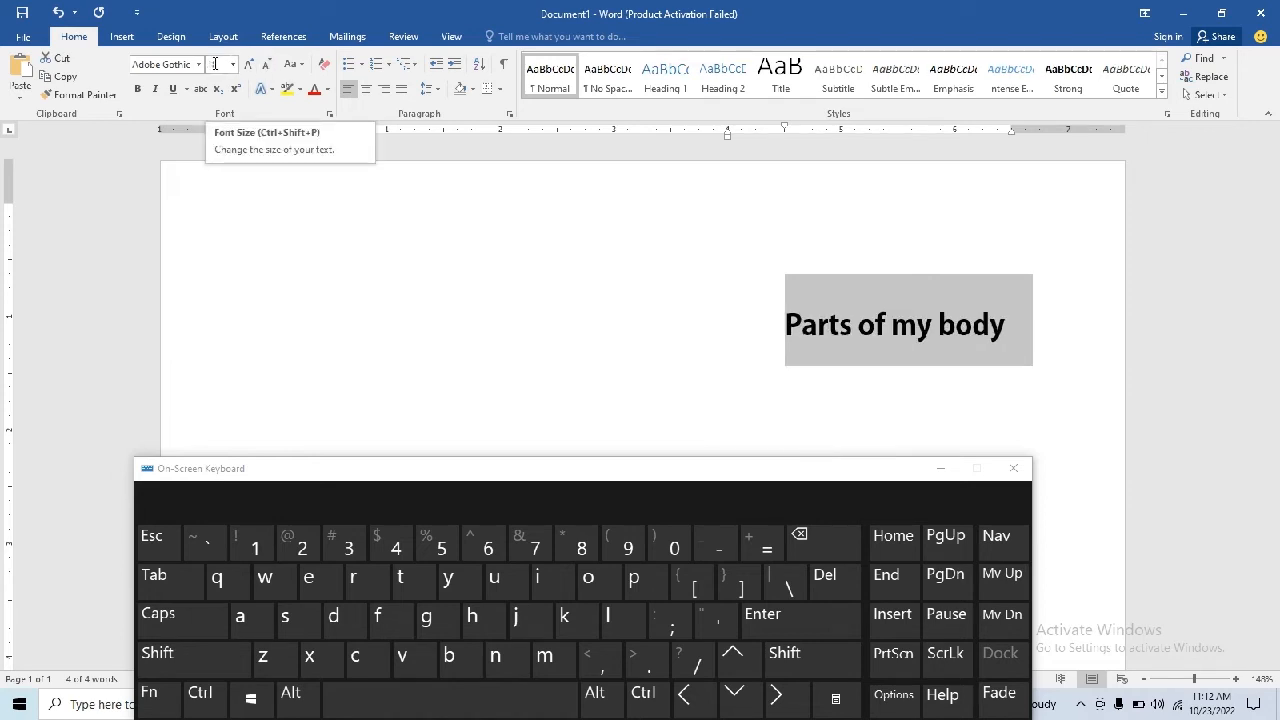
Step: Apply Sentence case to the selected line, followed by lowercase
click(302, 66)
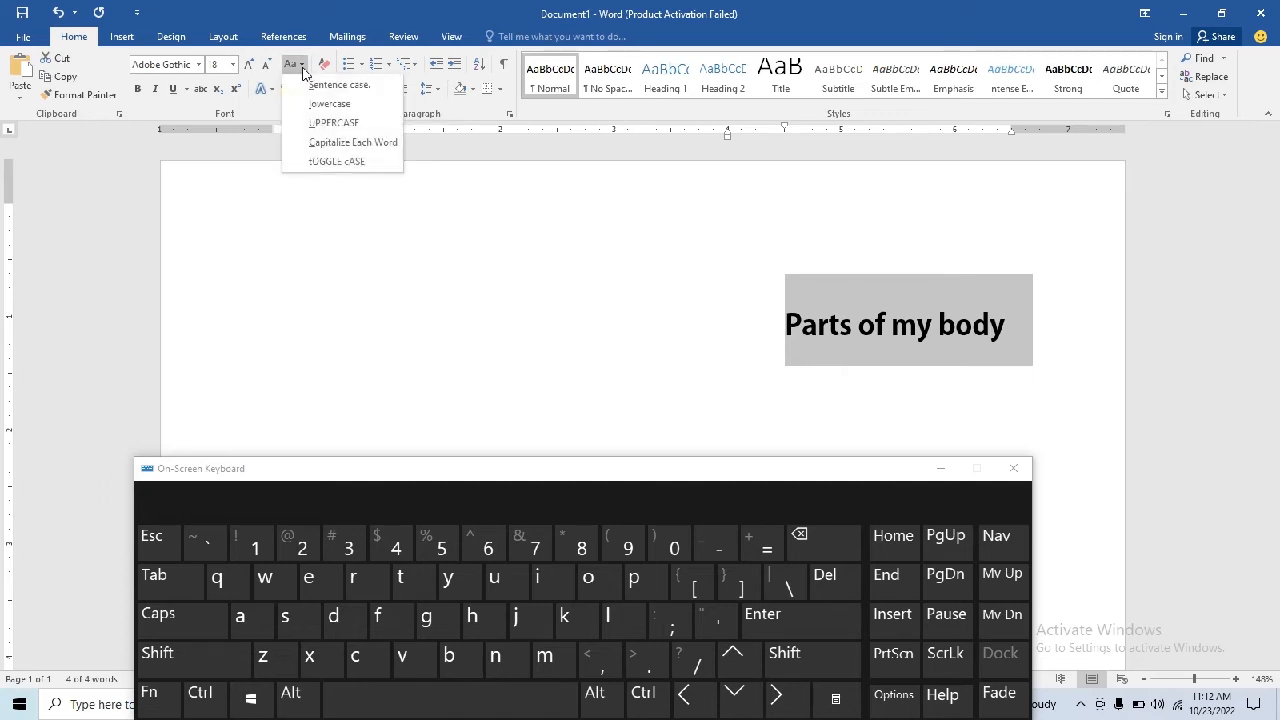
click(328, 88)
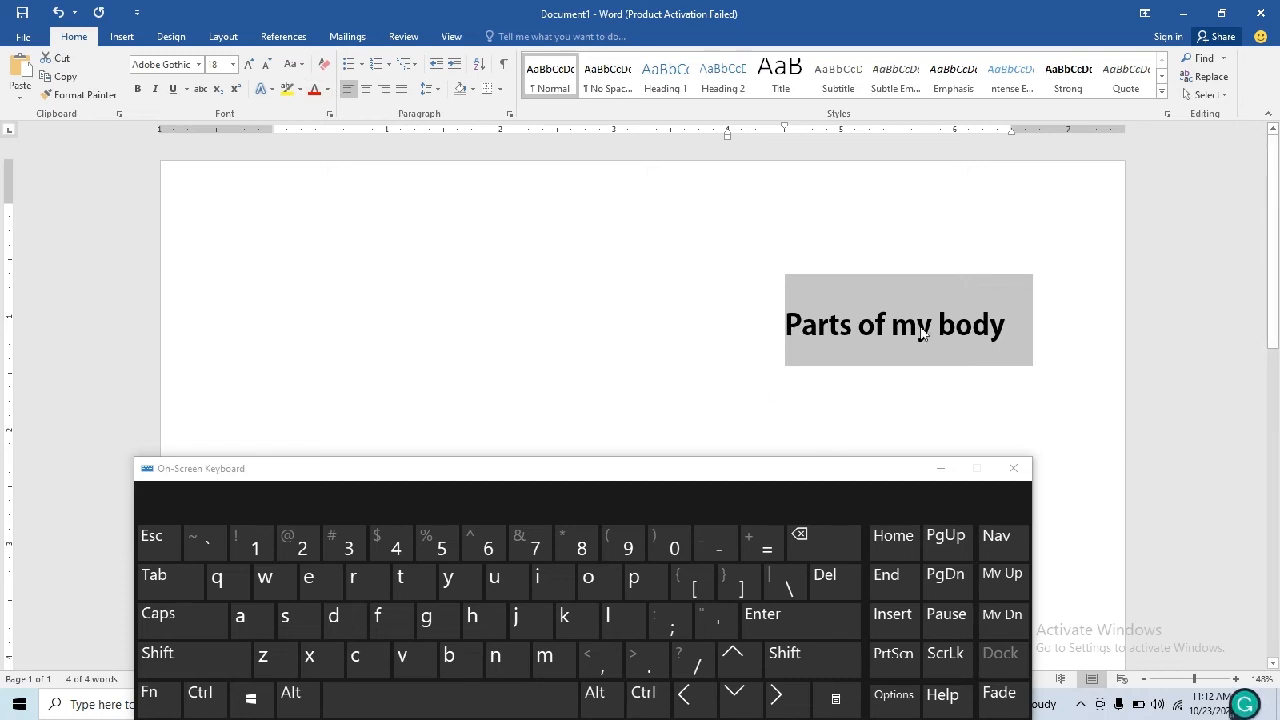
click(294, 64)
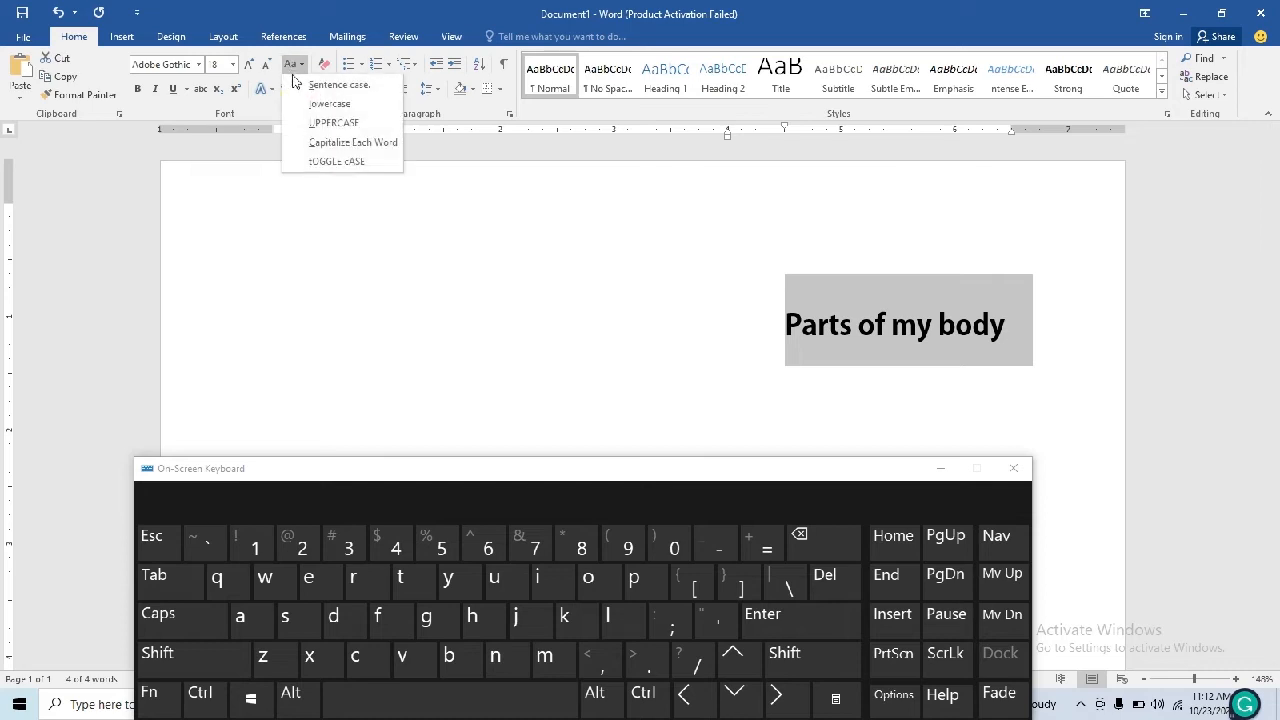
click(317, 105)
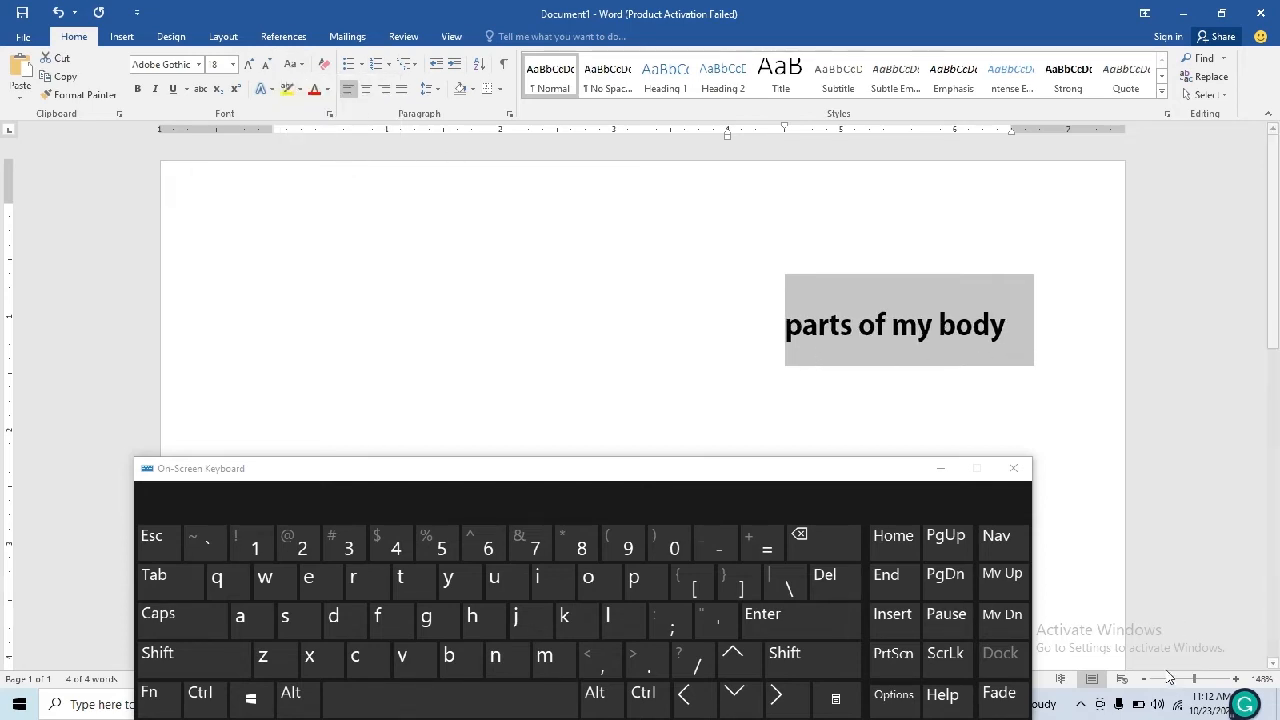
Step: Remove the indent before "parts of my body" and insert spaces until the line starts at about the 1.6-inch ruler mark
click(783, 343)
click(810, 537)
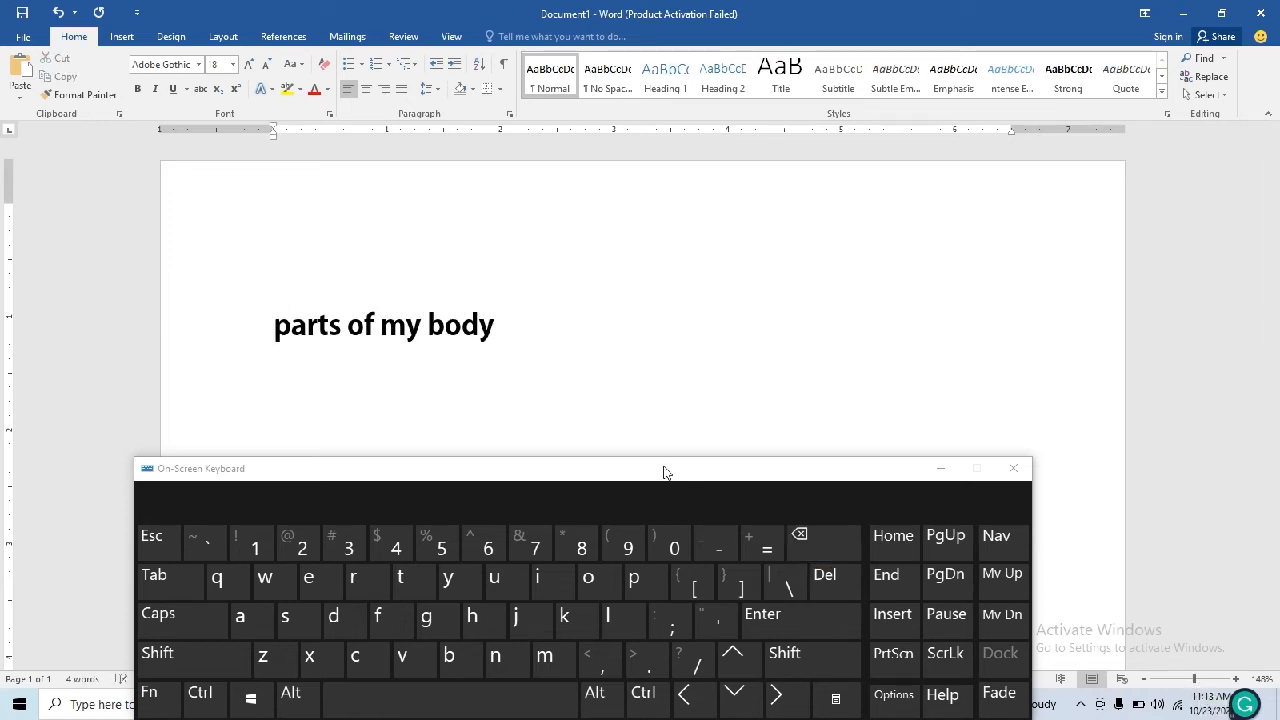
click(500, 702)
click(502, 704)
click(502, 704)
click(505, 708)
click(505, 710)
click(505, 710)
click(505, 710)
click(505, 710)
click(505, 710)
click(505, 710)
click(505, 710)
click(505, 710)
click(505, 710)
click(505, 710)
click(505, 710)
click(505, 710)
click(506, 708)
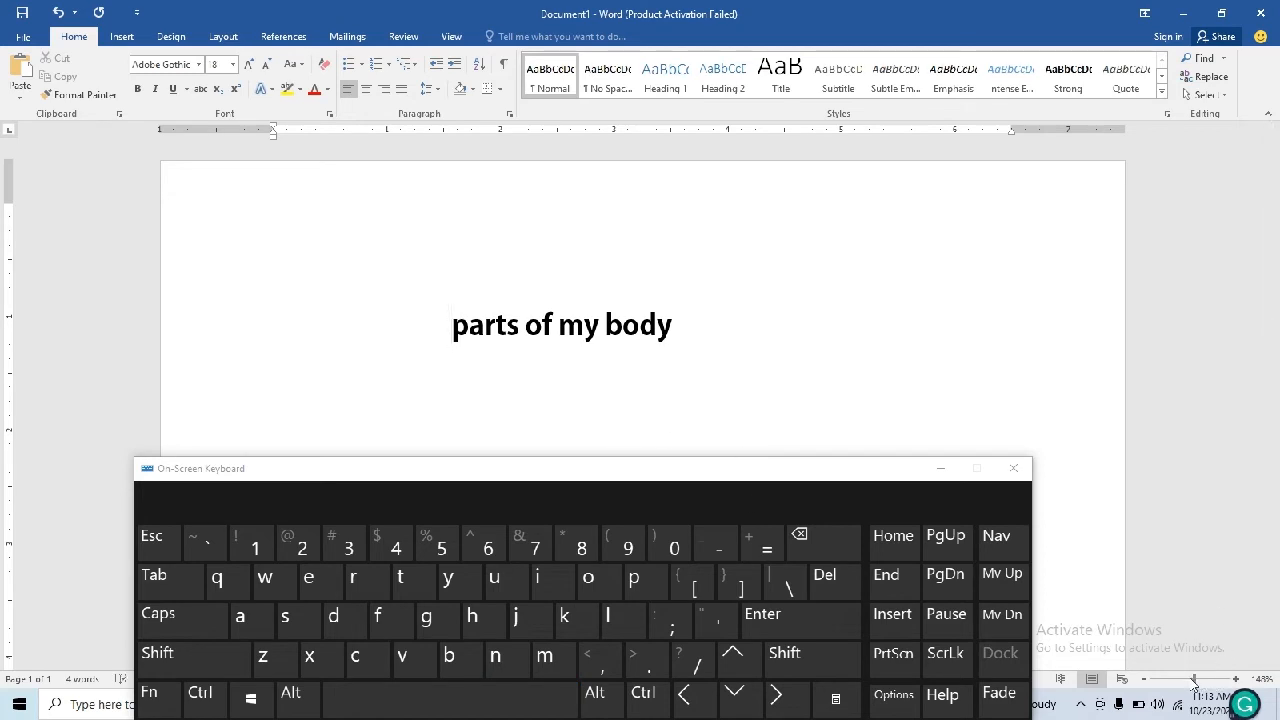
Step: Minimize the on-screen keyboard and change the case of the line "parts of my body" to UPPERCASE
click(941, 468)
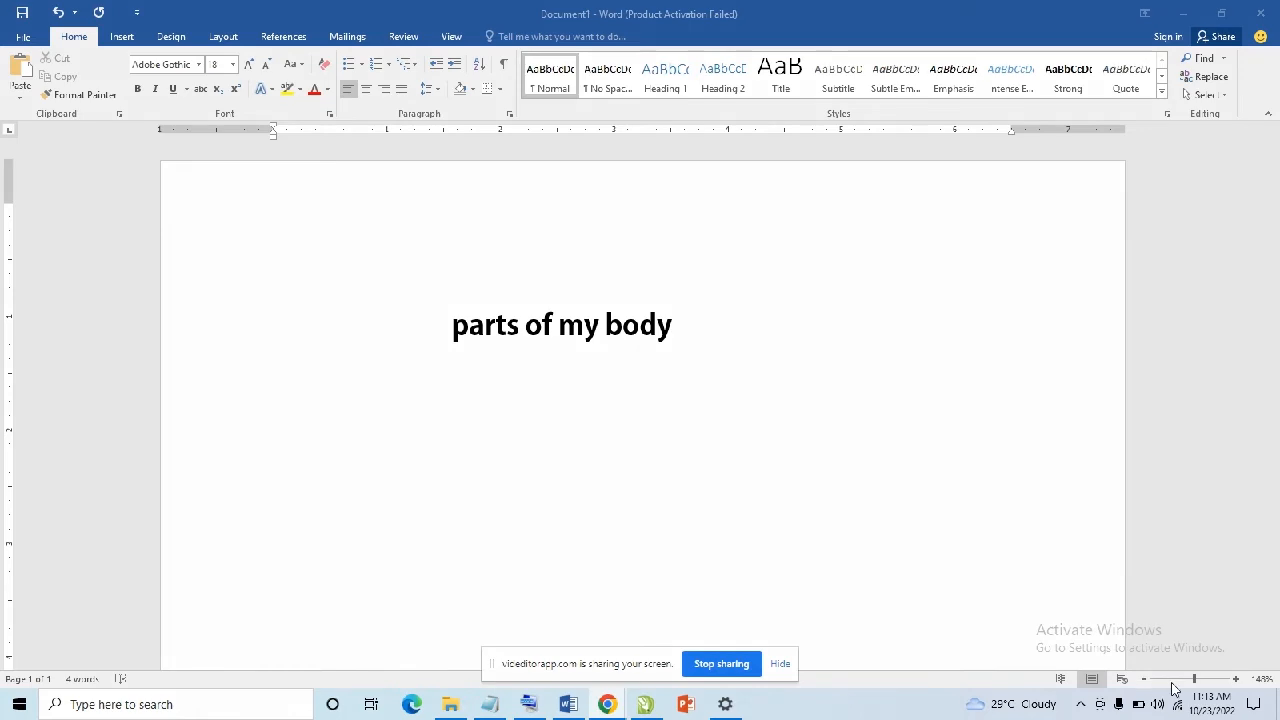
click(1236, 679)
click(1236, 679)
click(1237, 680)
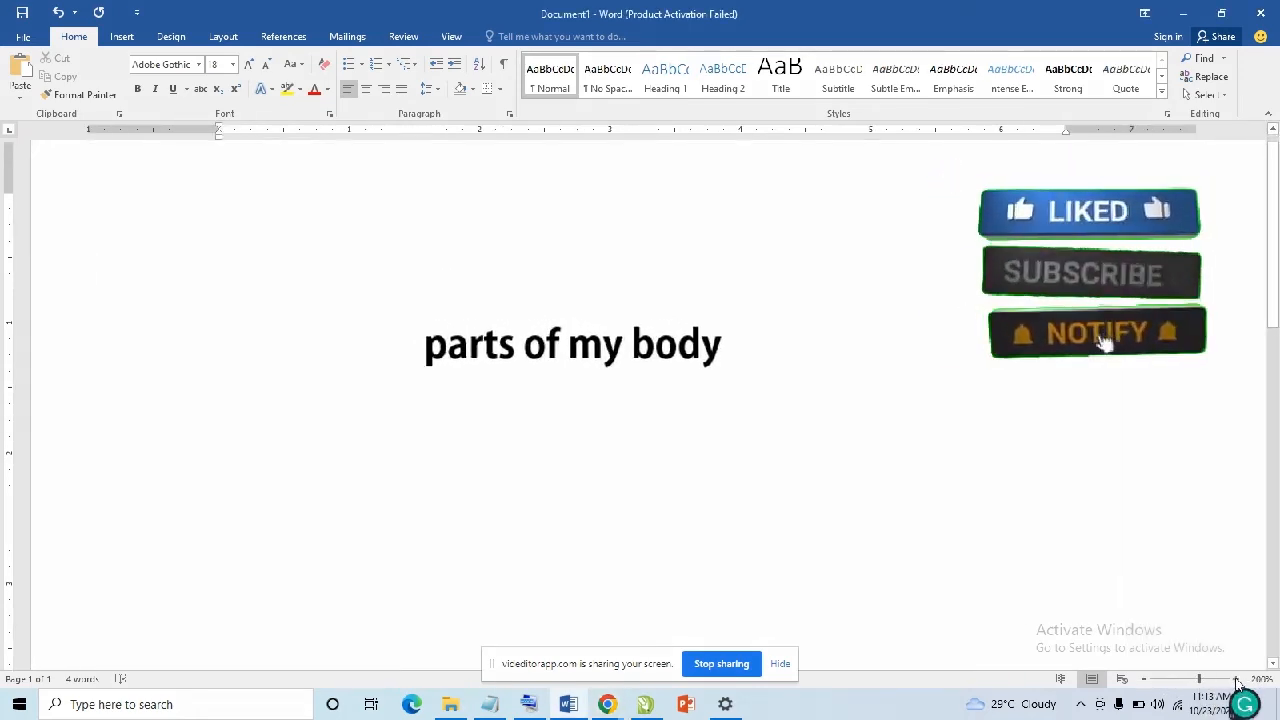
click(1145, 680)
click(1145, 680)
click(1145, 680)
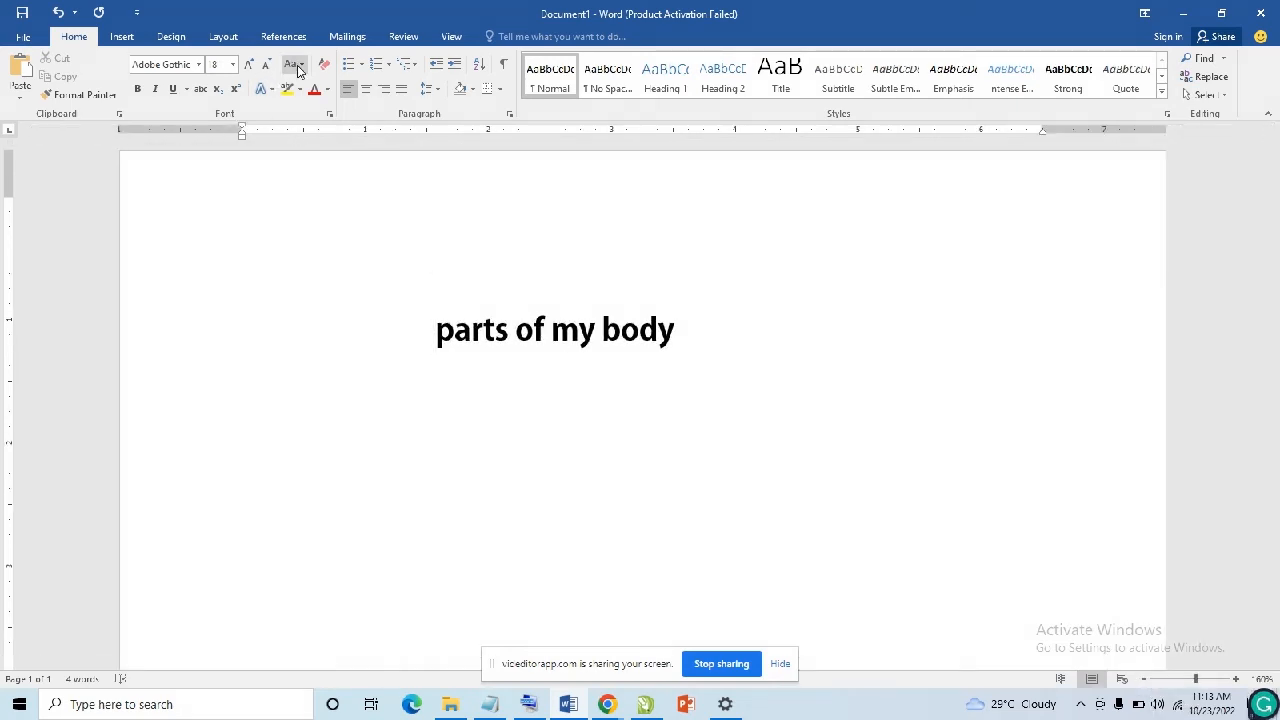
drag(440, 335, 754, 340)
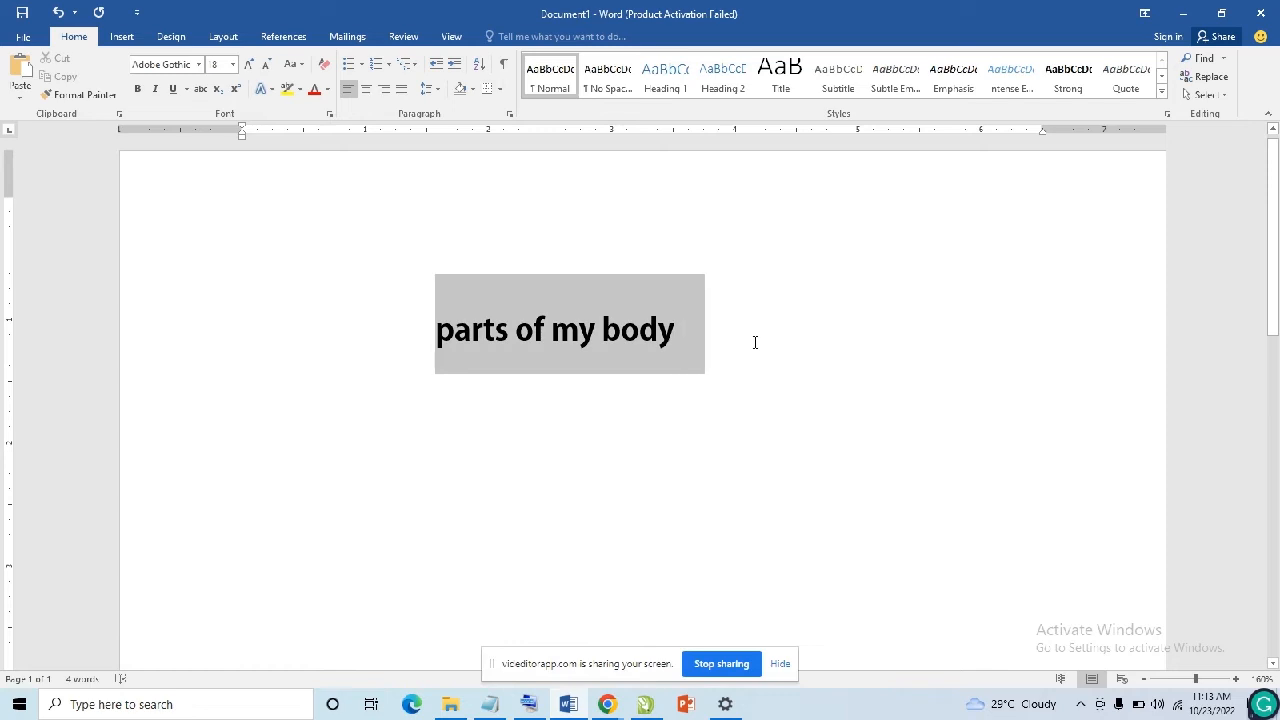
click(301, 64)
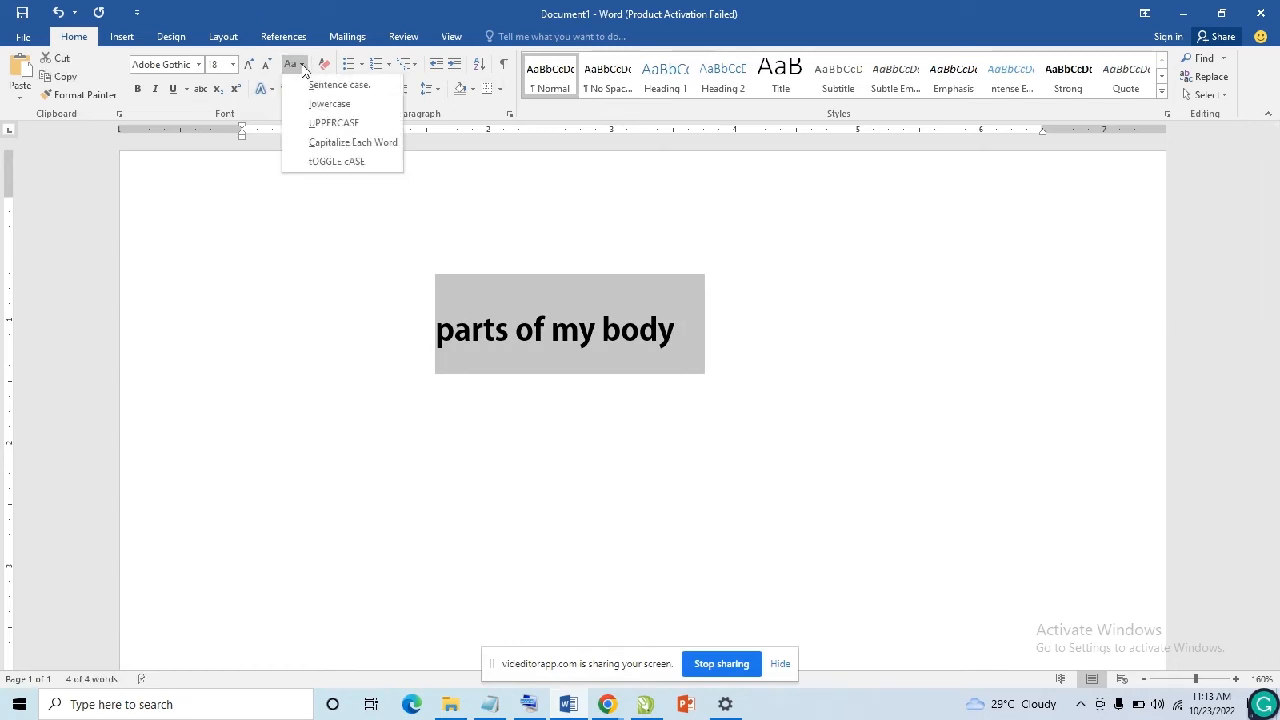
click(325, 123)
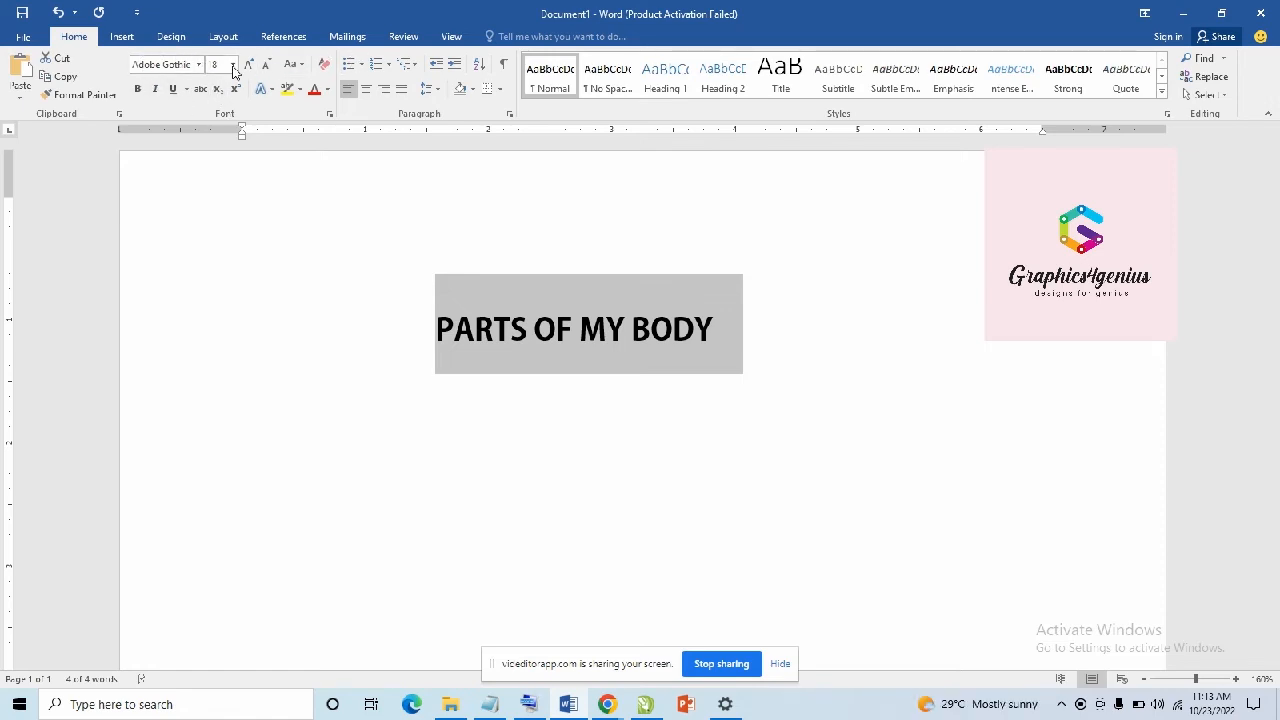
Step: Clear all formatting from the uppercase line and undo the clearing
click(325, 65)
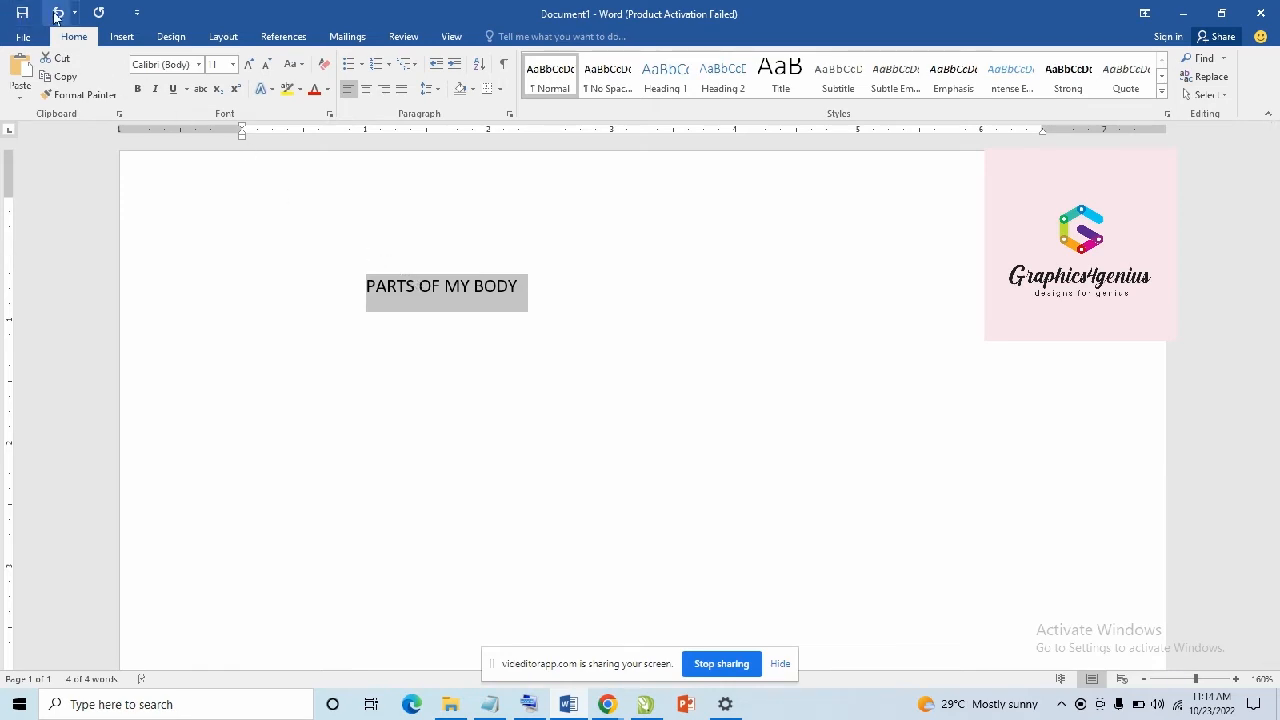
key(ctrl+z)
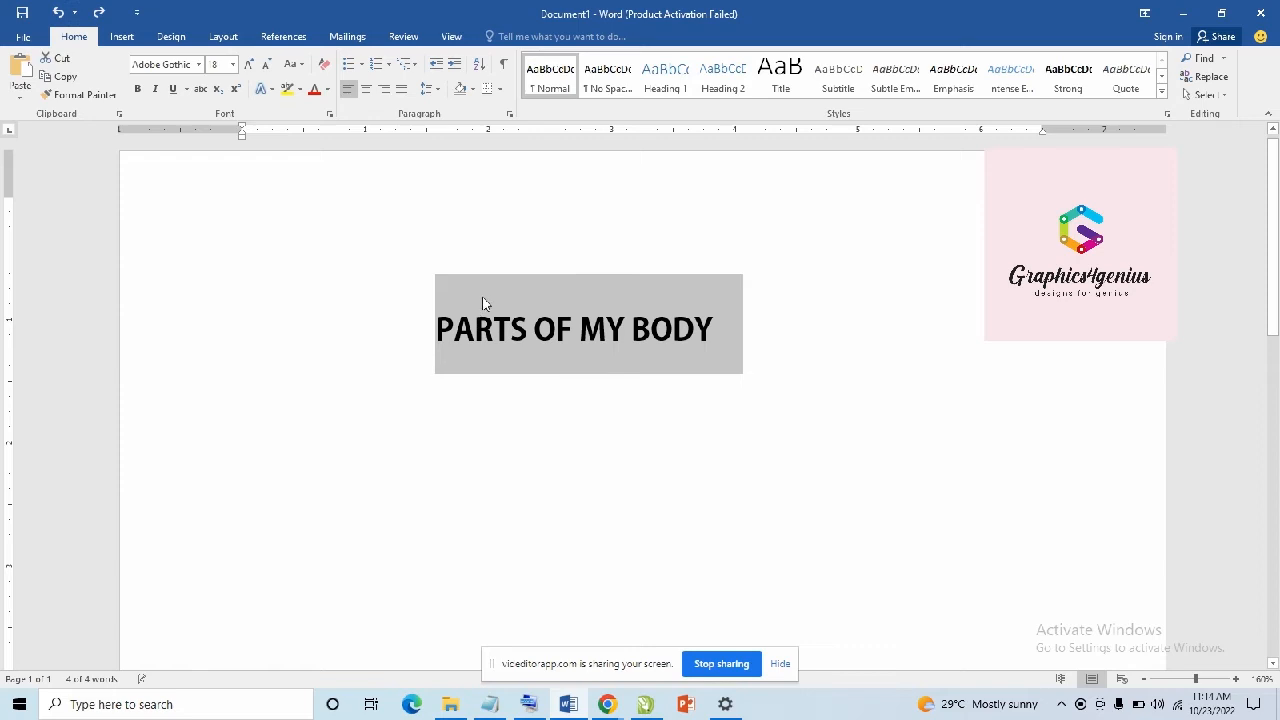
Step: Change the line's case to Capitalize Each Word, followed by tOGGLE cASE
click(296, 64)
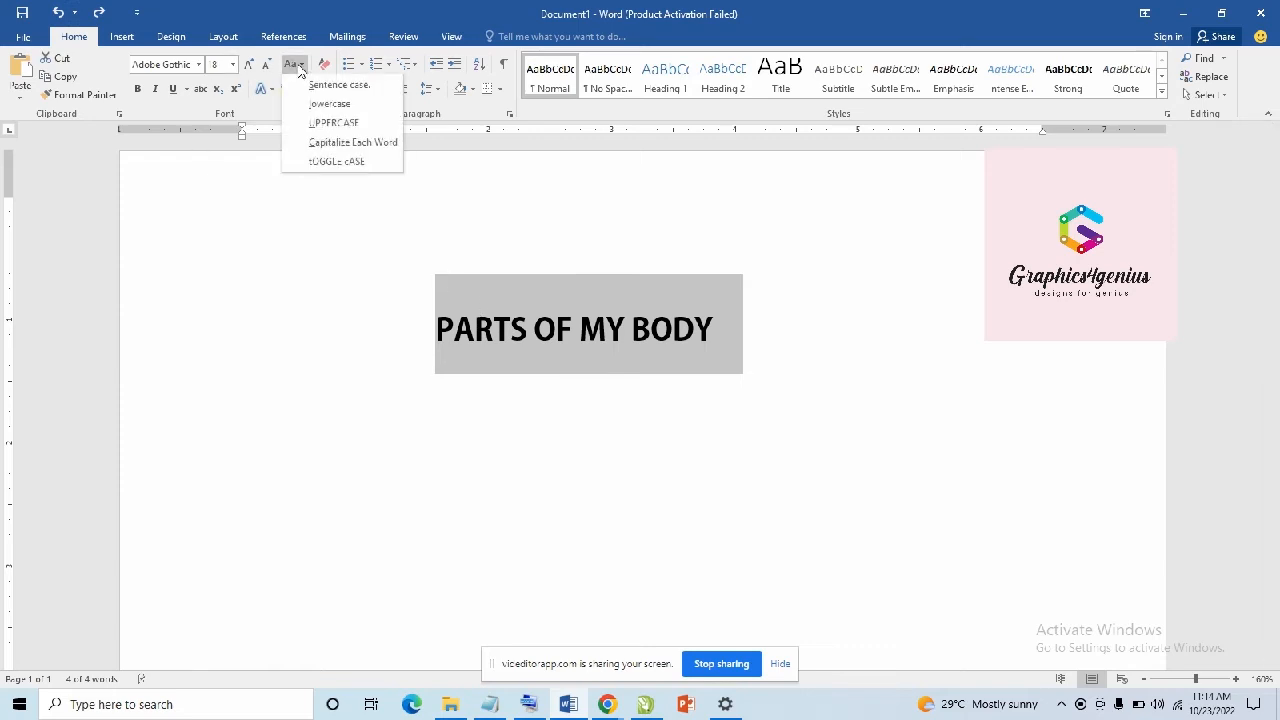
click(352, 143)
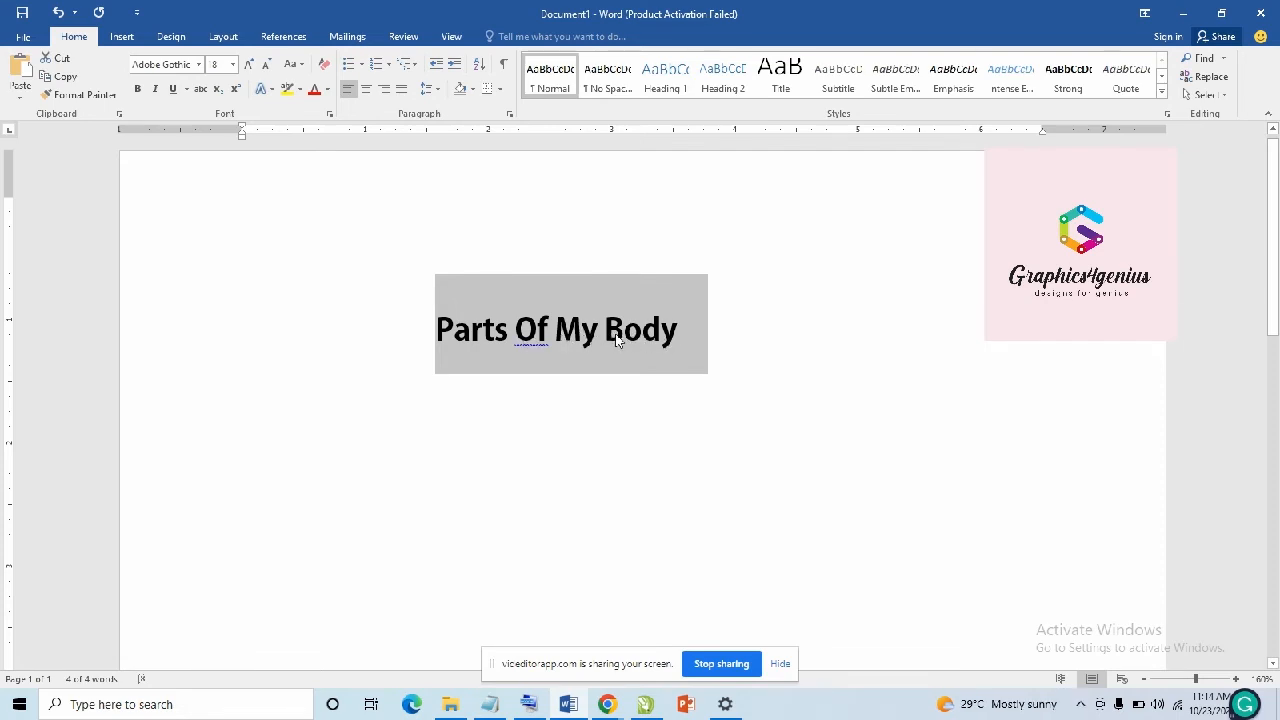
click(293, 63)
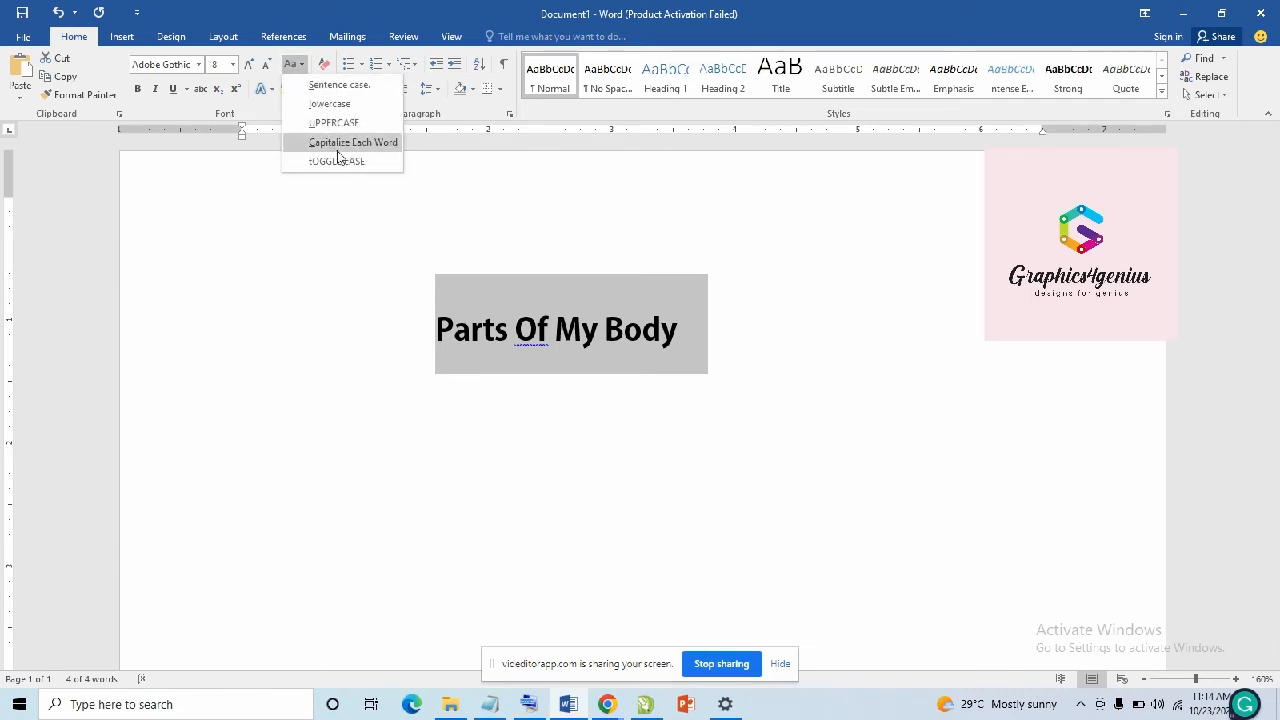
click(337, 161)
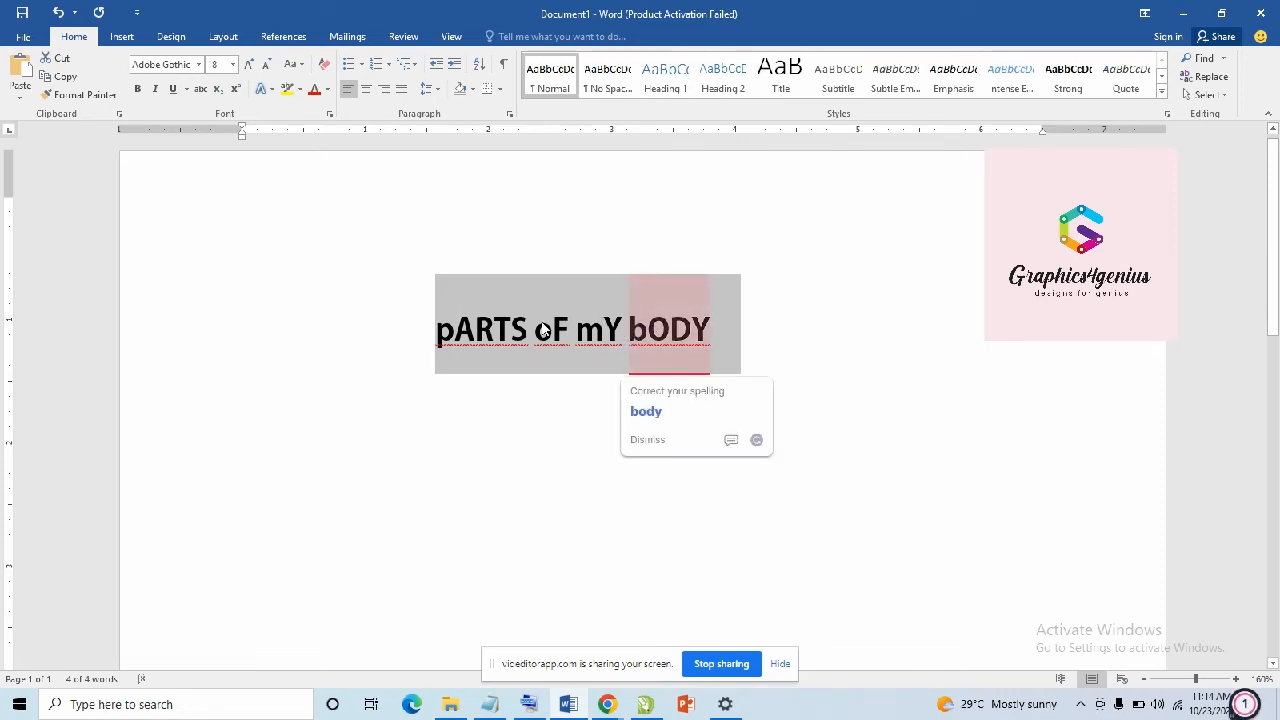
Step: Clear all formatting from the line, and undo both the clearing and the toggle-case change
click(325, 66)
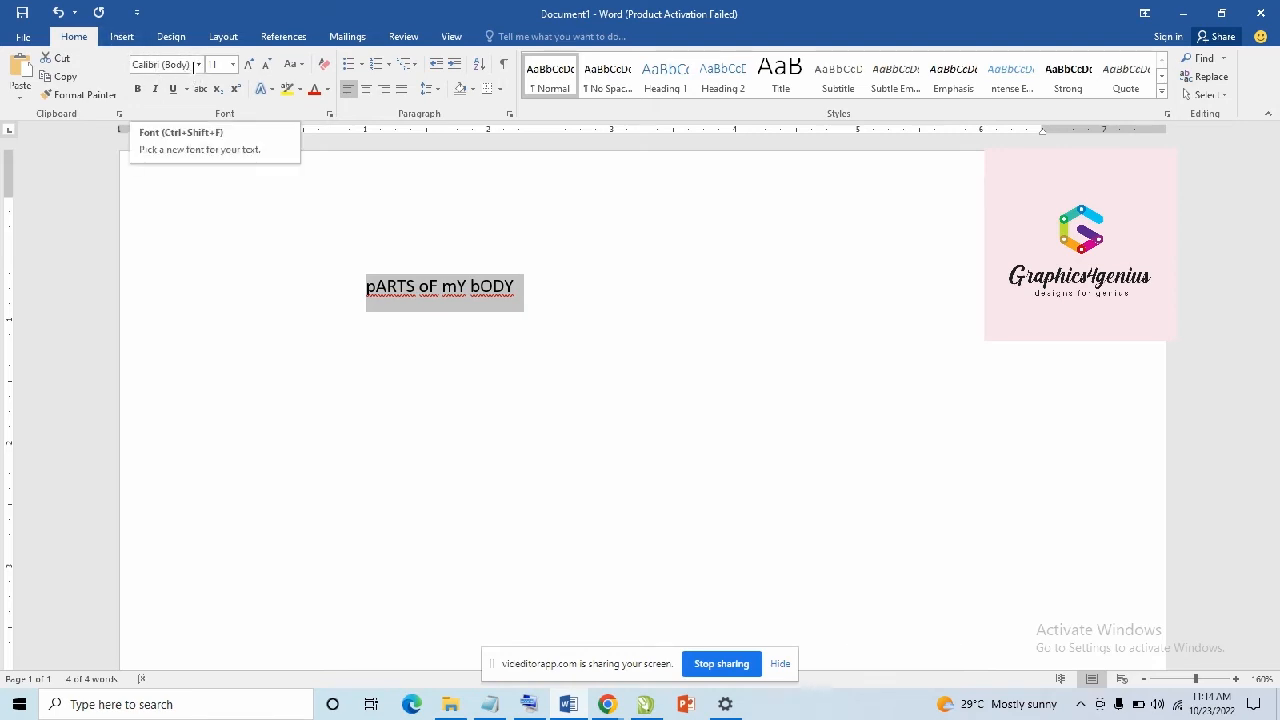
click(60, 11)
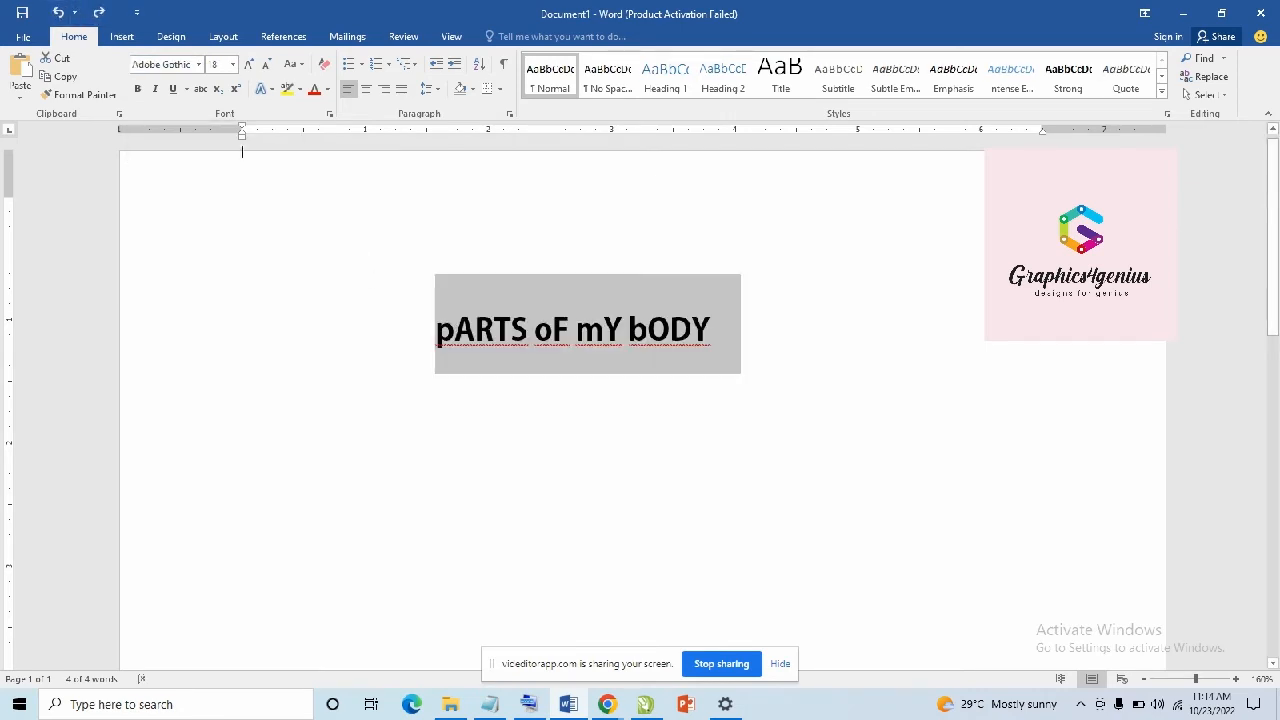
click(57, 12)
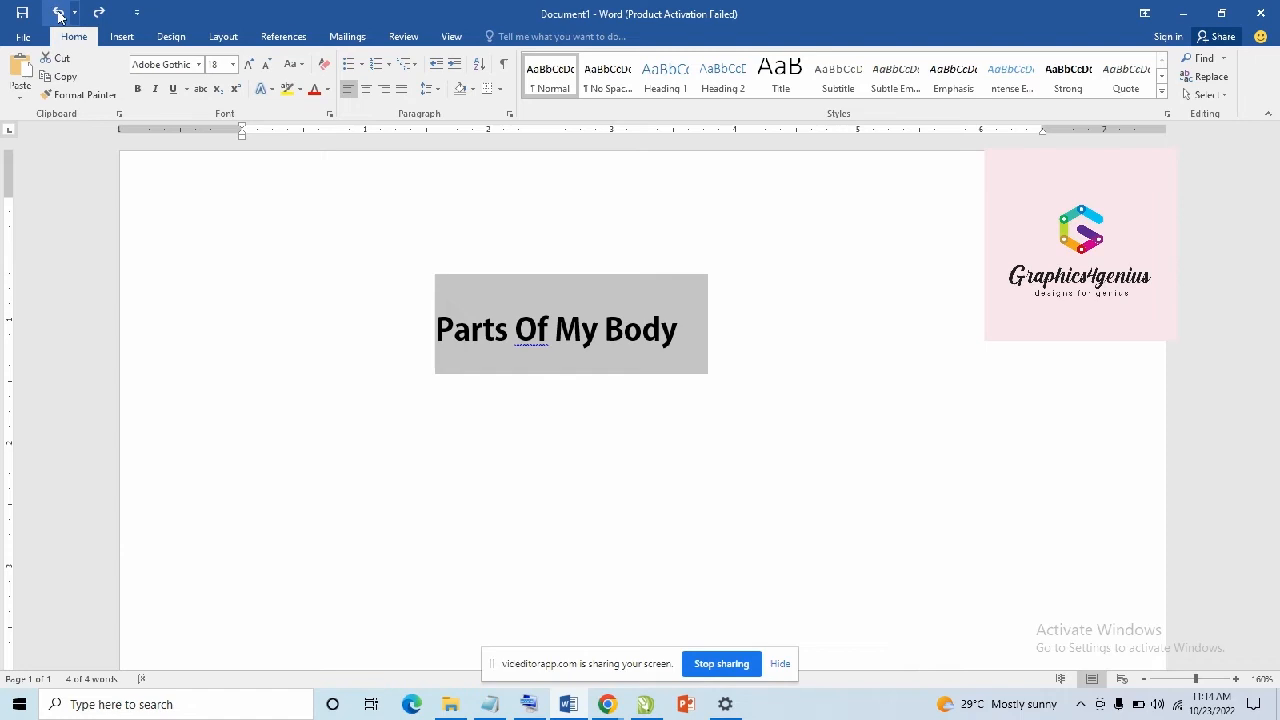
Step: Change the case of "Parts Of My Body" to UPPERCASE and place the cursor on the empty line above
click(293, 64)
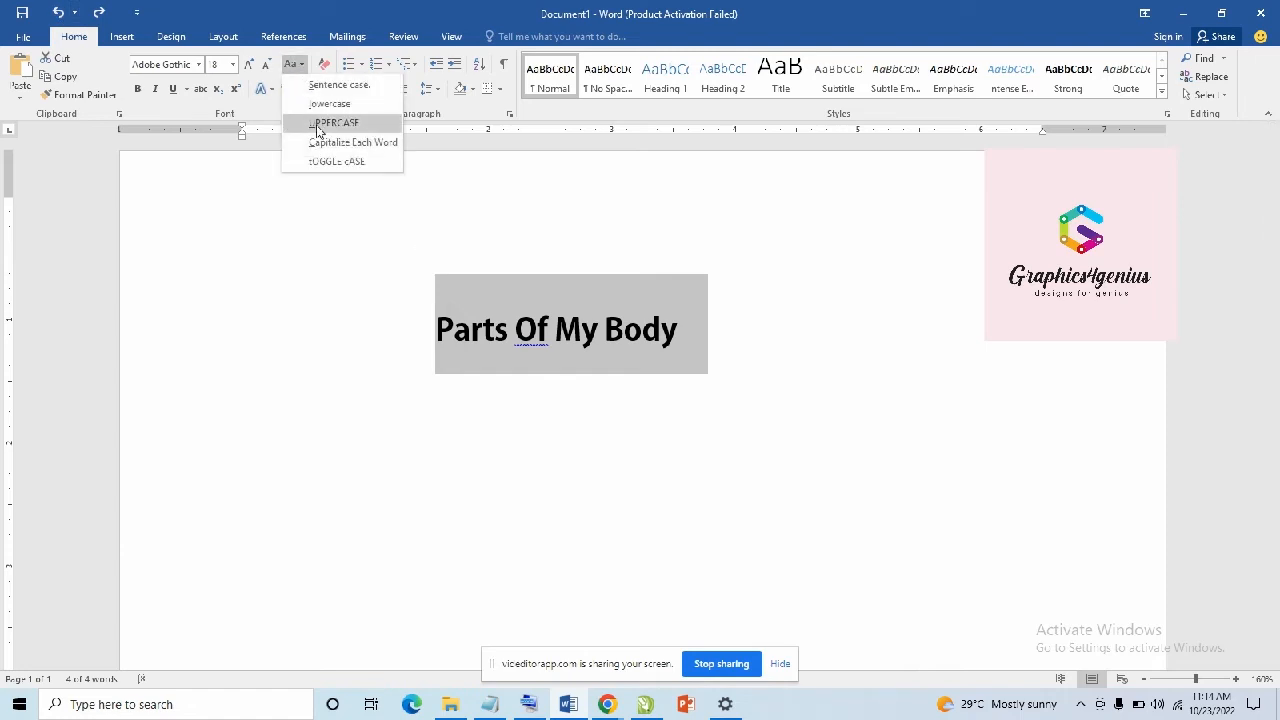
click(318, 122)
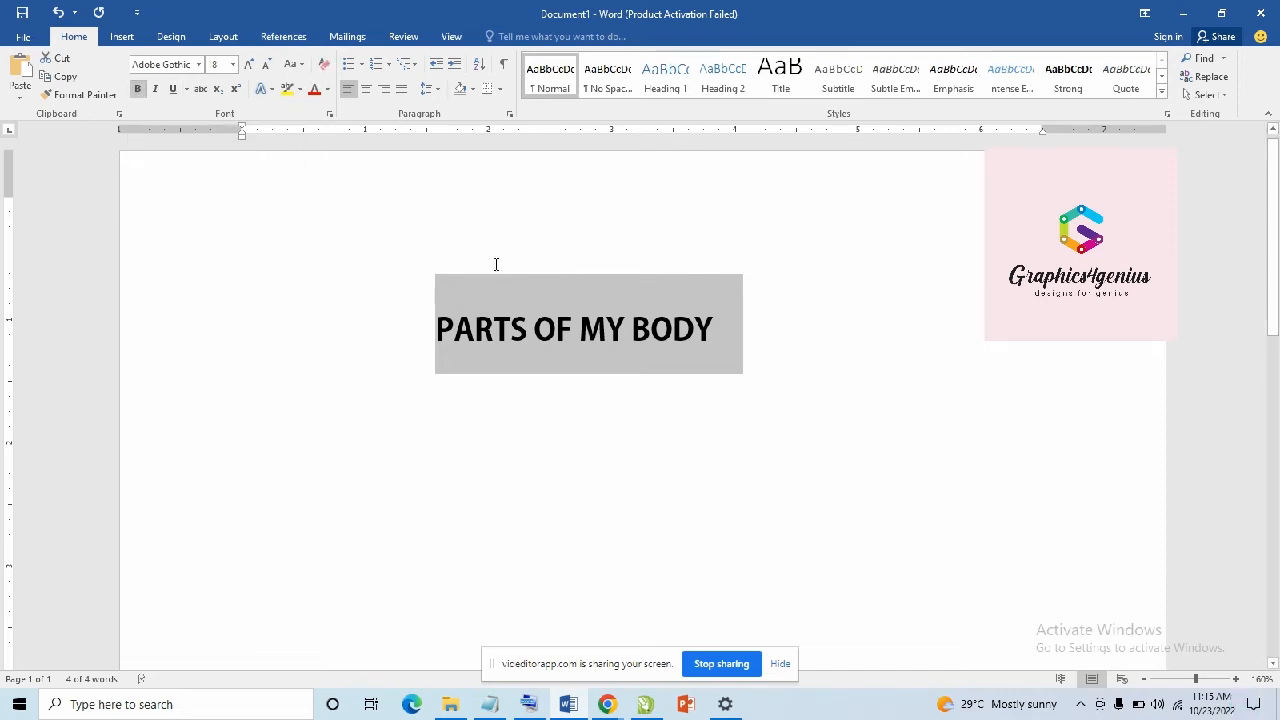
click(299, 238)
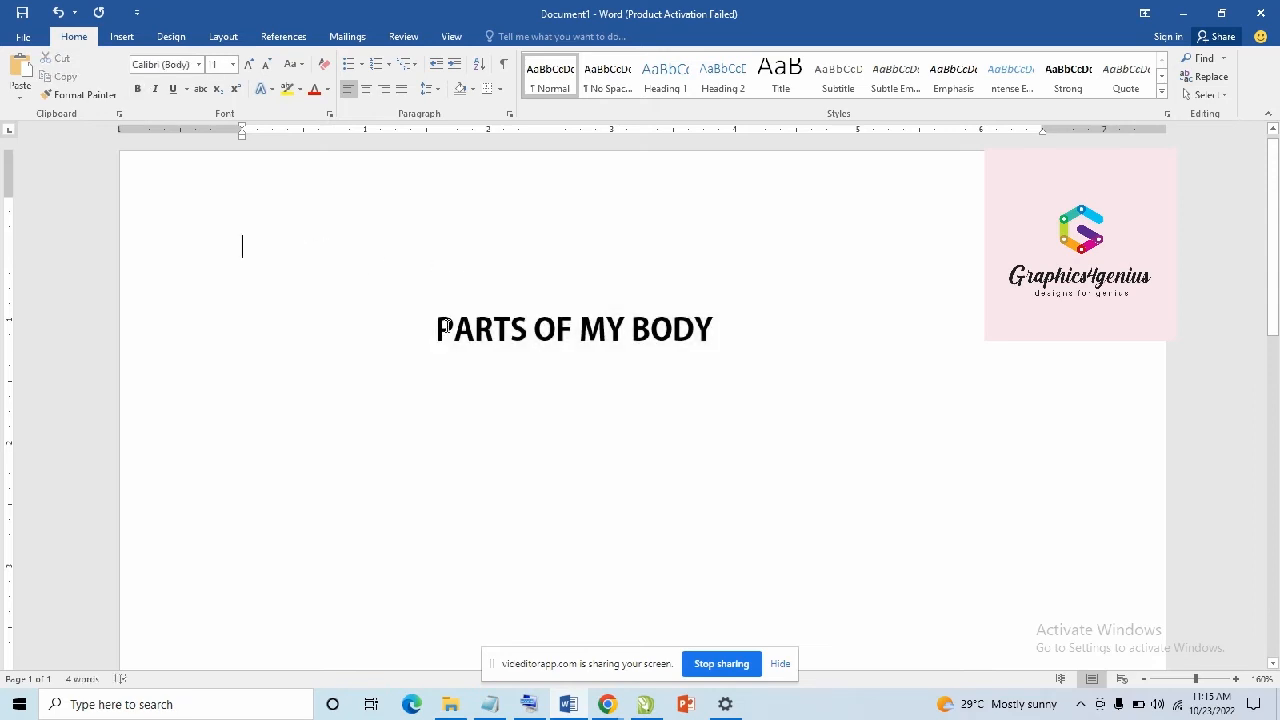
Step: Set the font of "PARTS OF MY BODY" to Calibri (Body), remove its bold formatting, reapply it and remove it again
drag(446, 326, 771, 340)
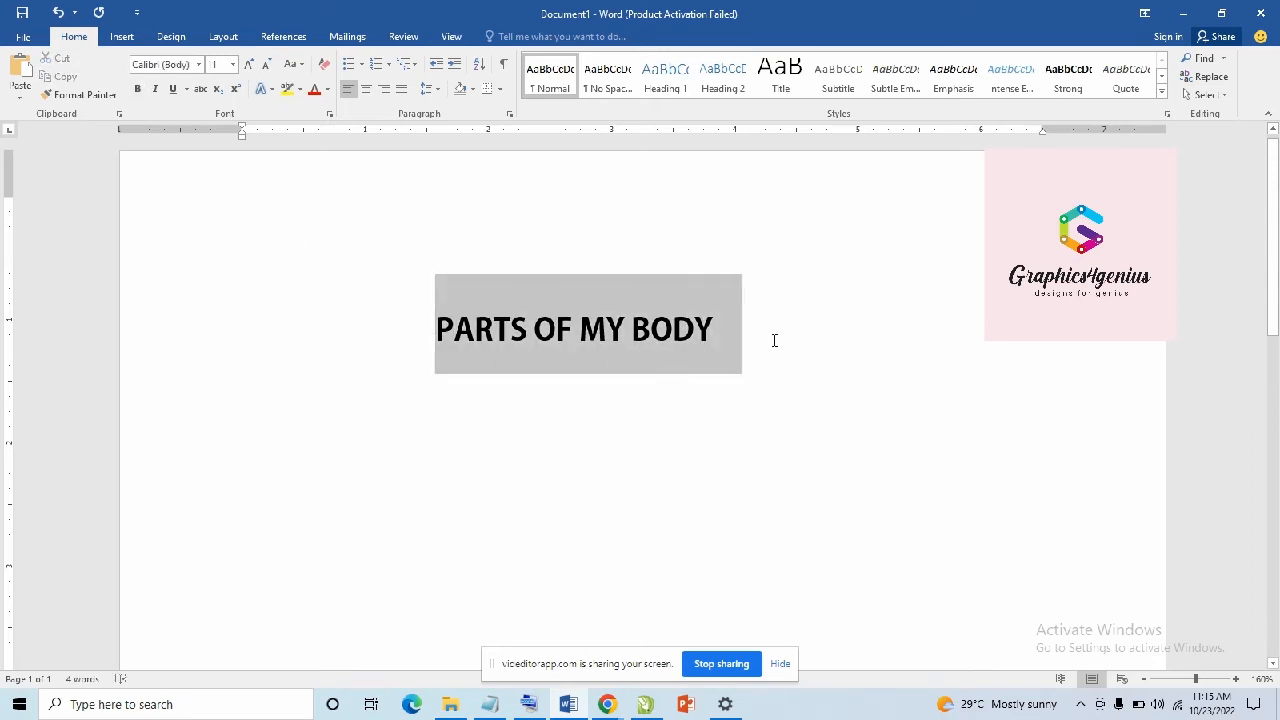
click(199, 65)
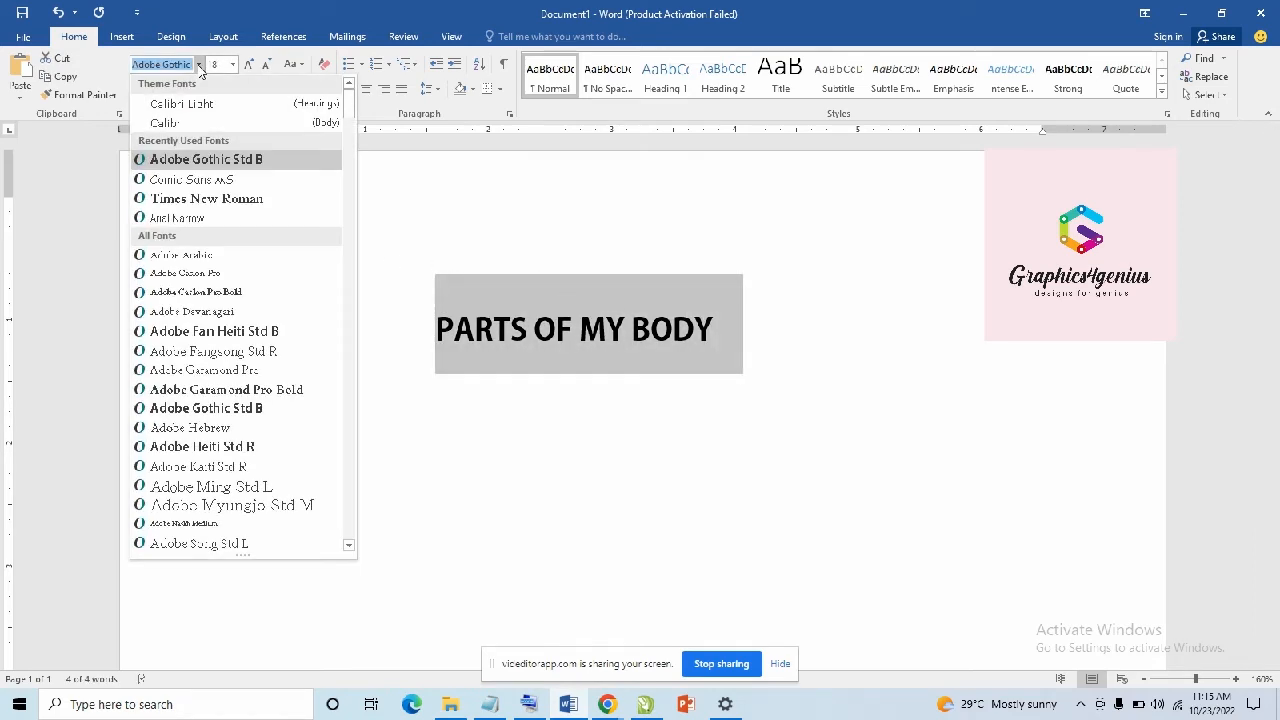
click(180, 127)
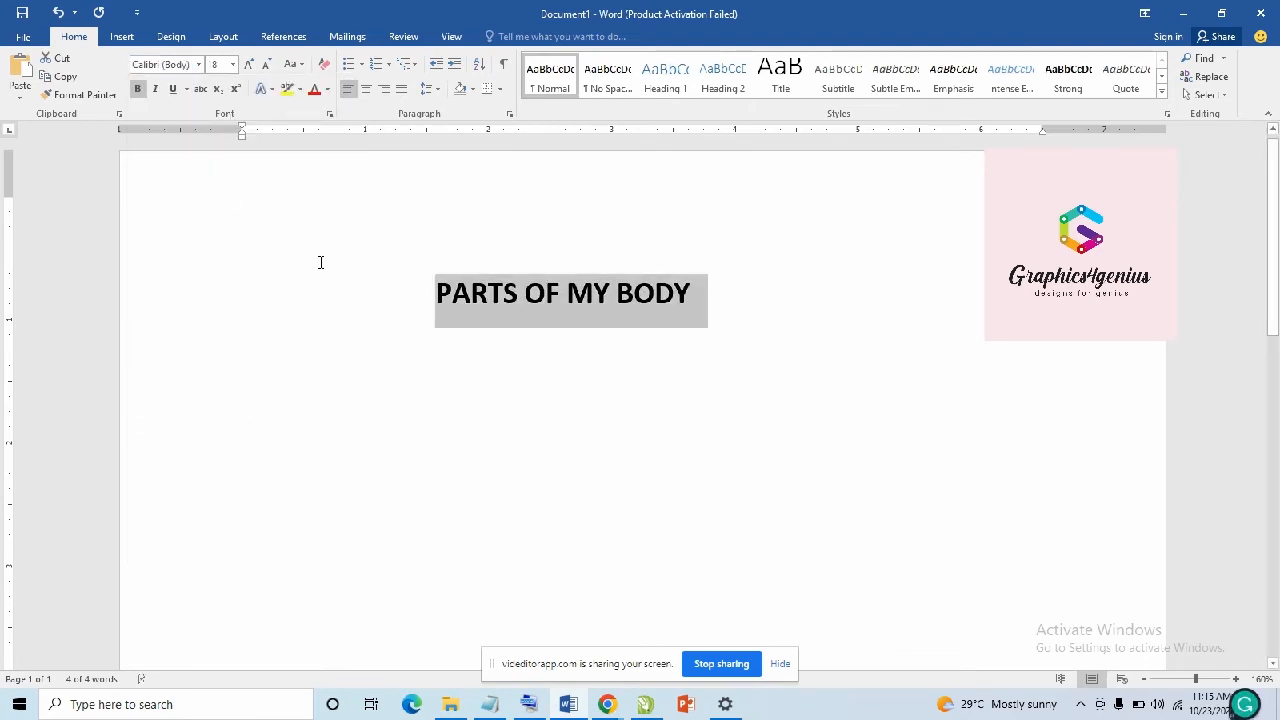
click(137, 89)
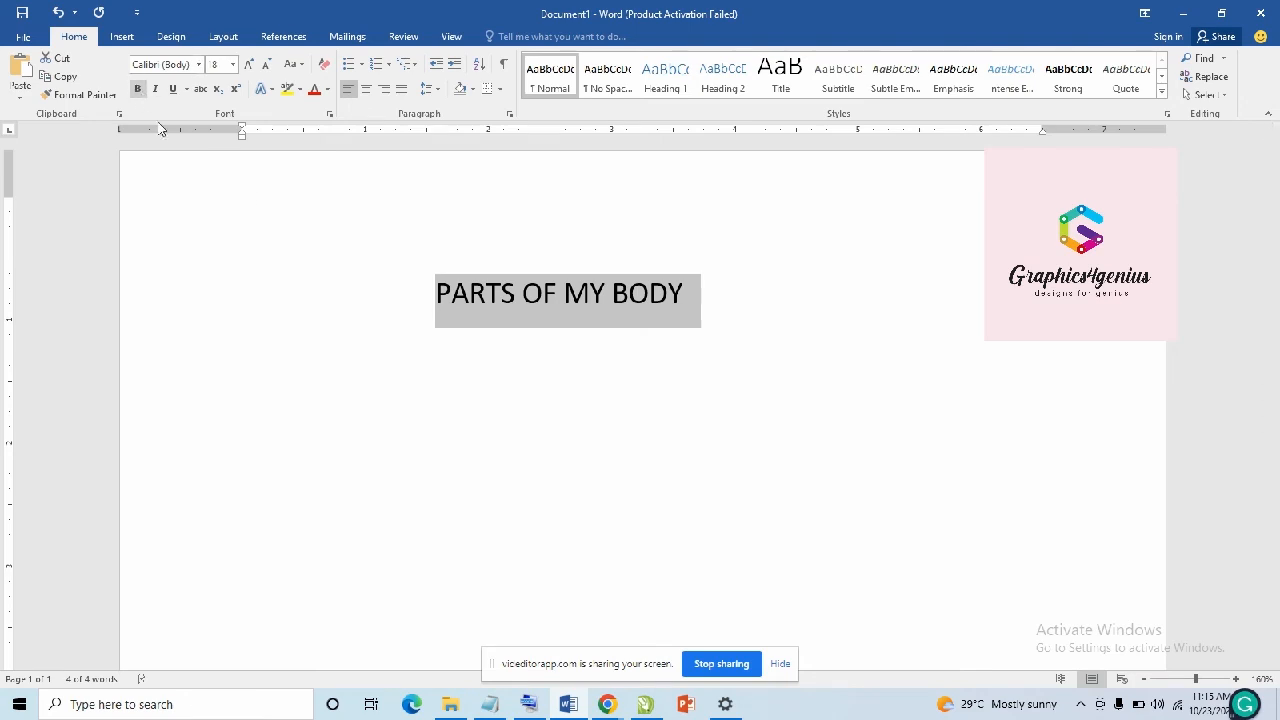
click(139, 90)
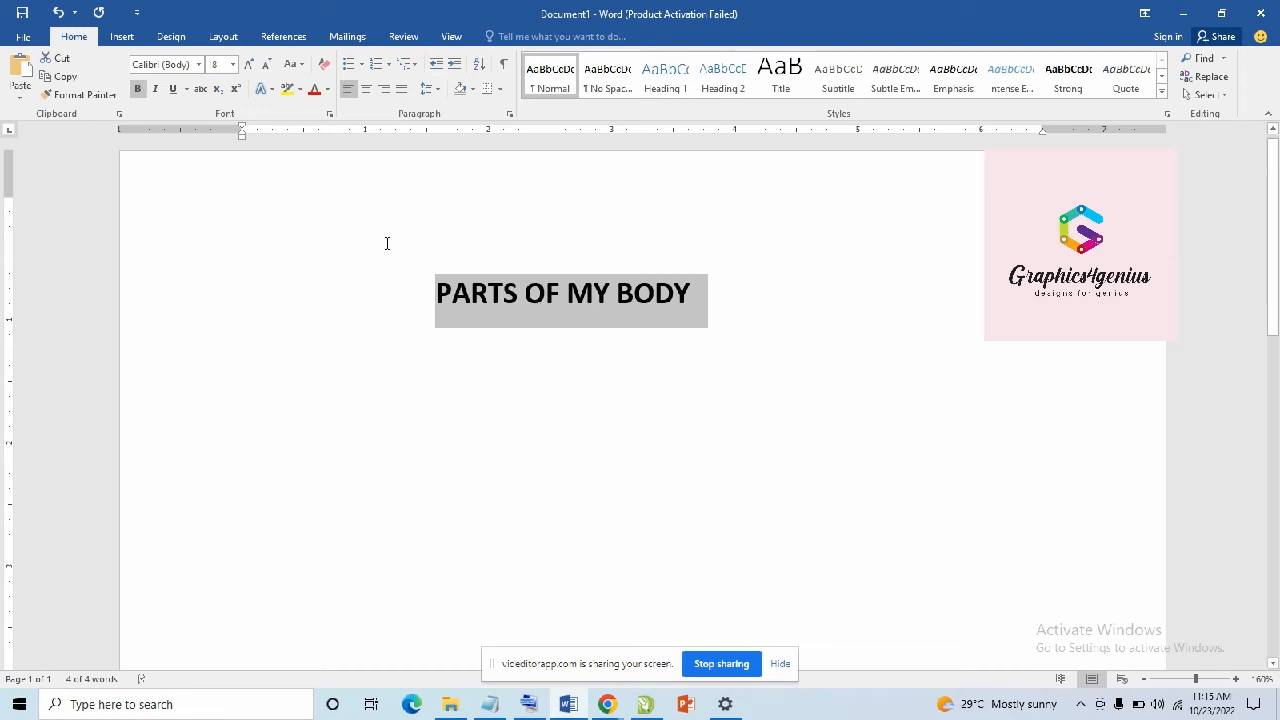
click(138, 88)
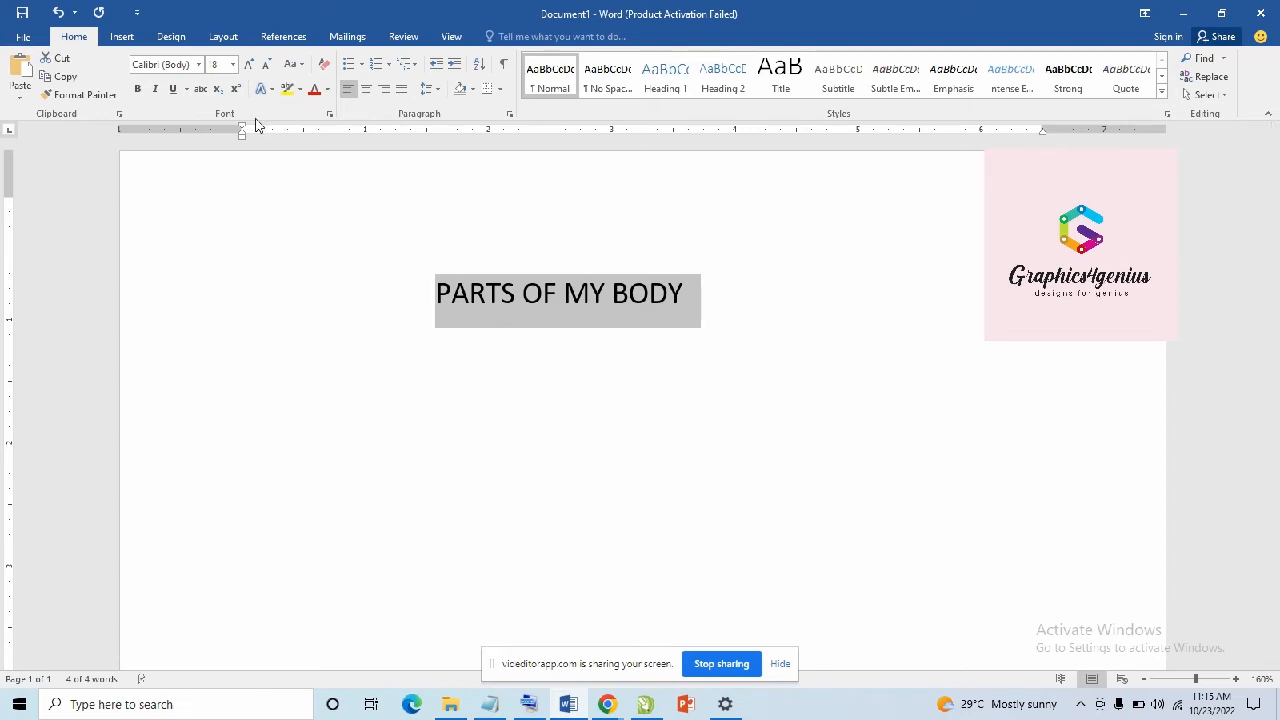
Step: Toggle italics on and off for "PARTS OF MY BODY", leaving the line upright
click(156, 90)
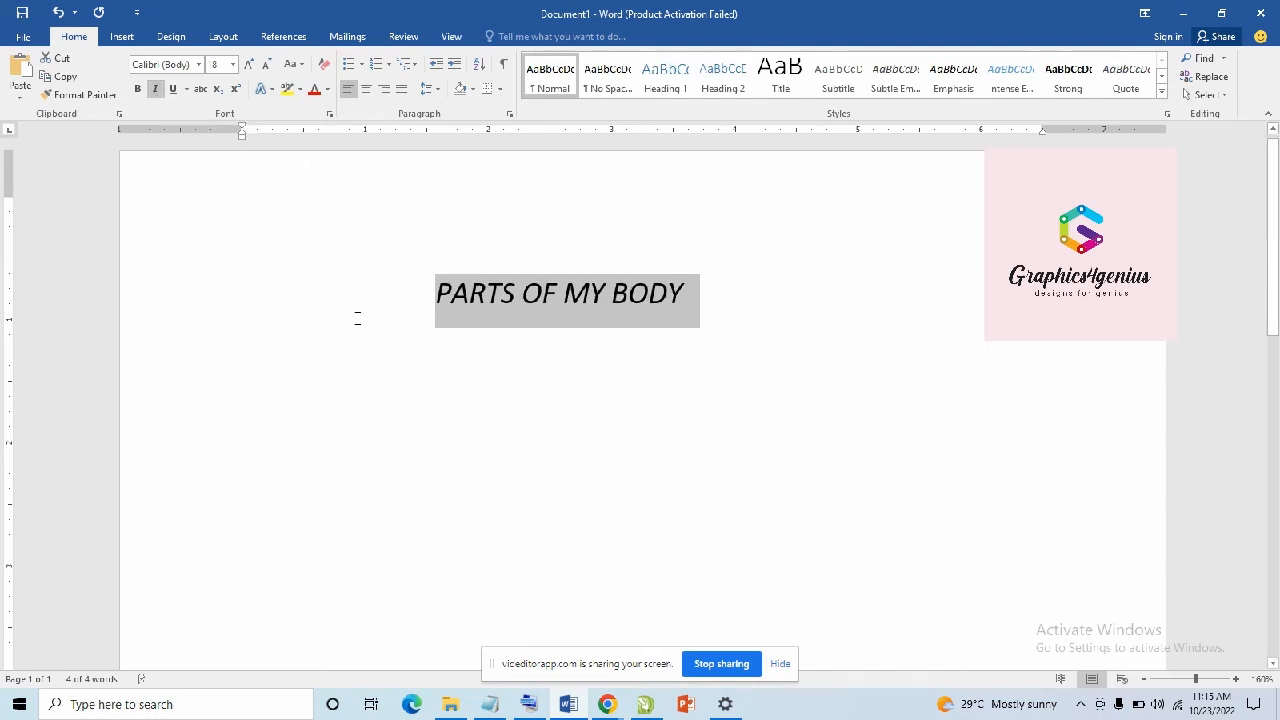
click(156, 90)
click(156, 90)
click(156, 90)
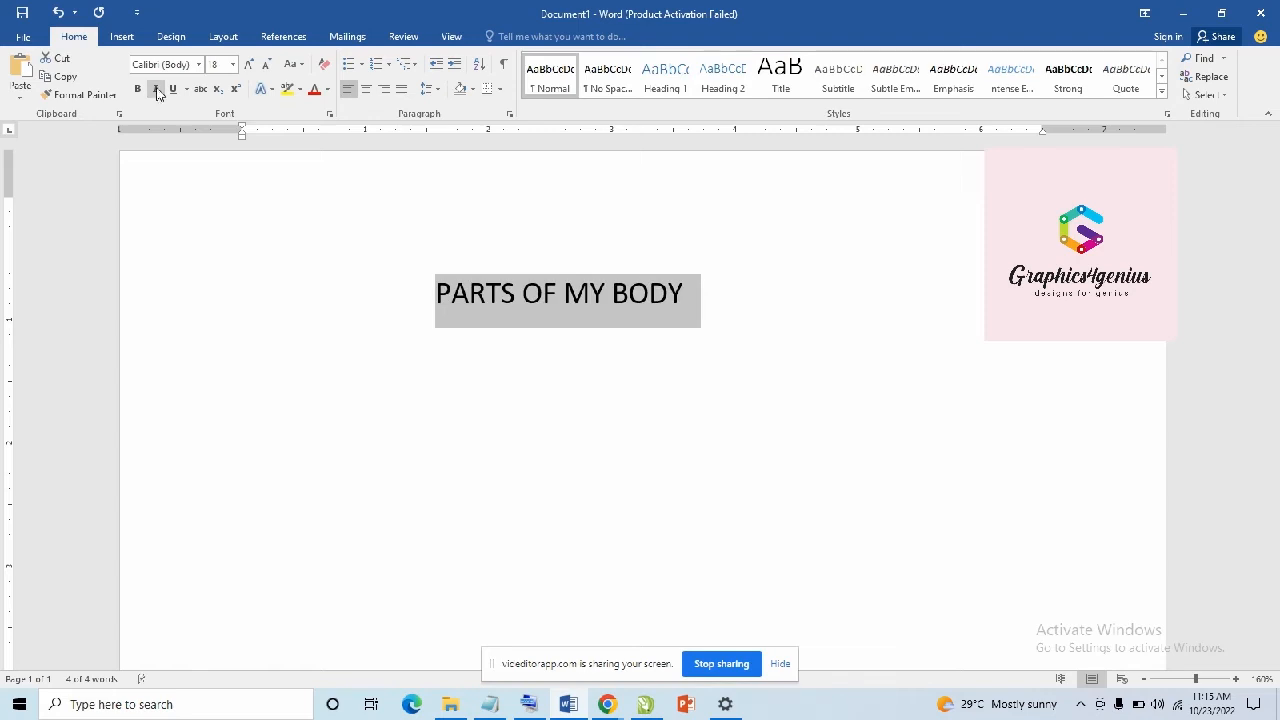
click(156, 90)
click(156, 90)
Step: Underline "PARTS OF MY BODY" and remove the underline, followed by applying and removing strikethrough
click(174, 90)
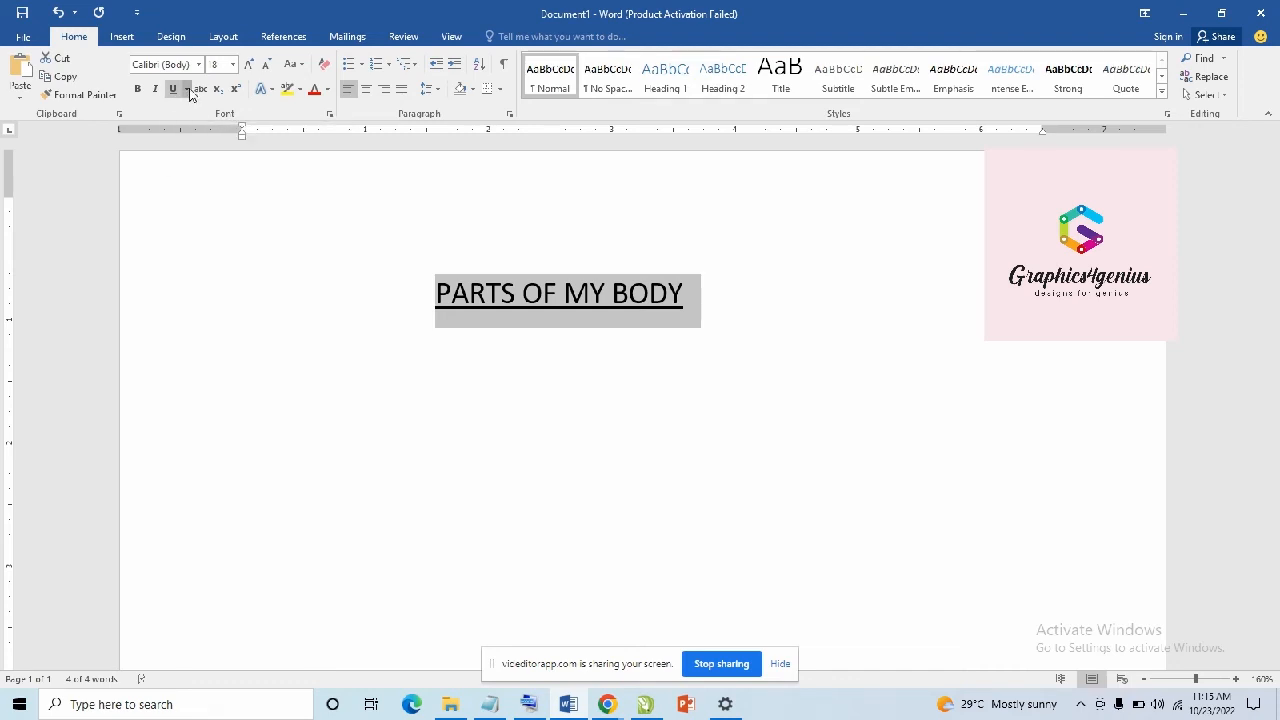
click(187, 90)
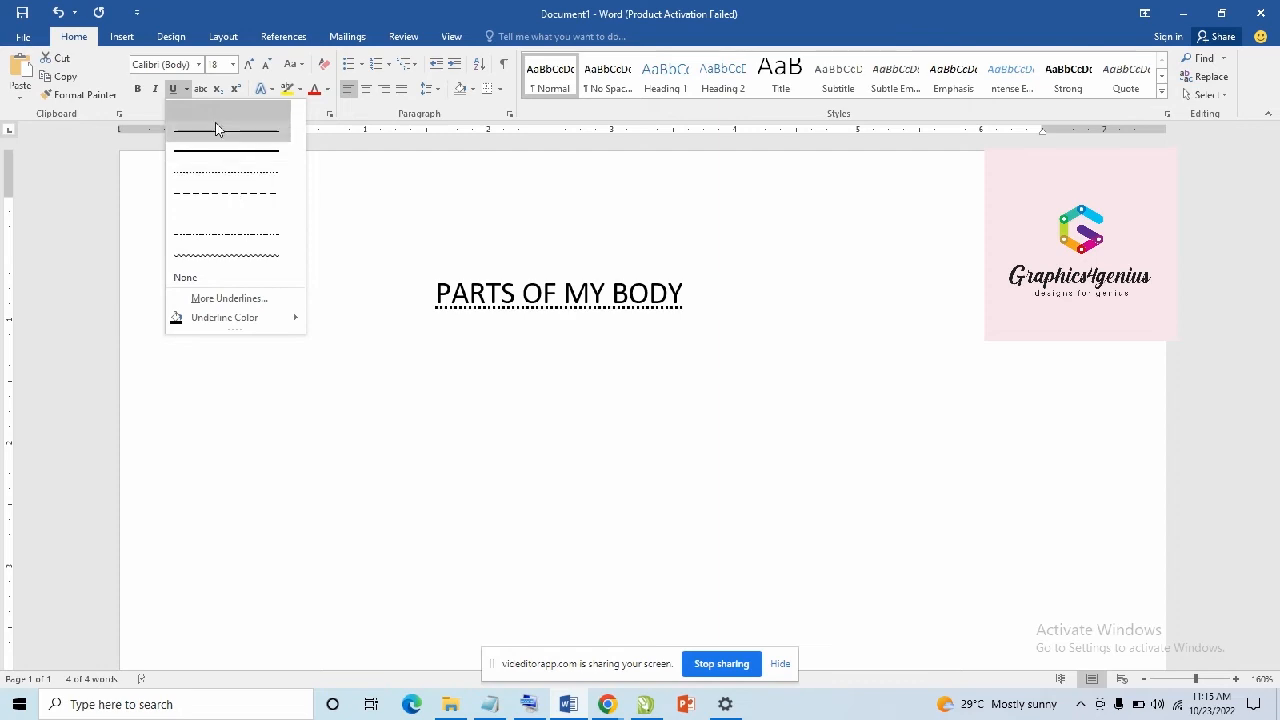
click(172, 88)
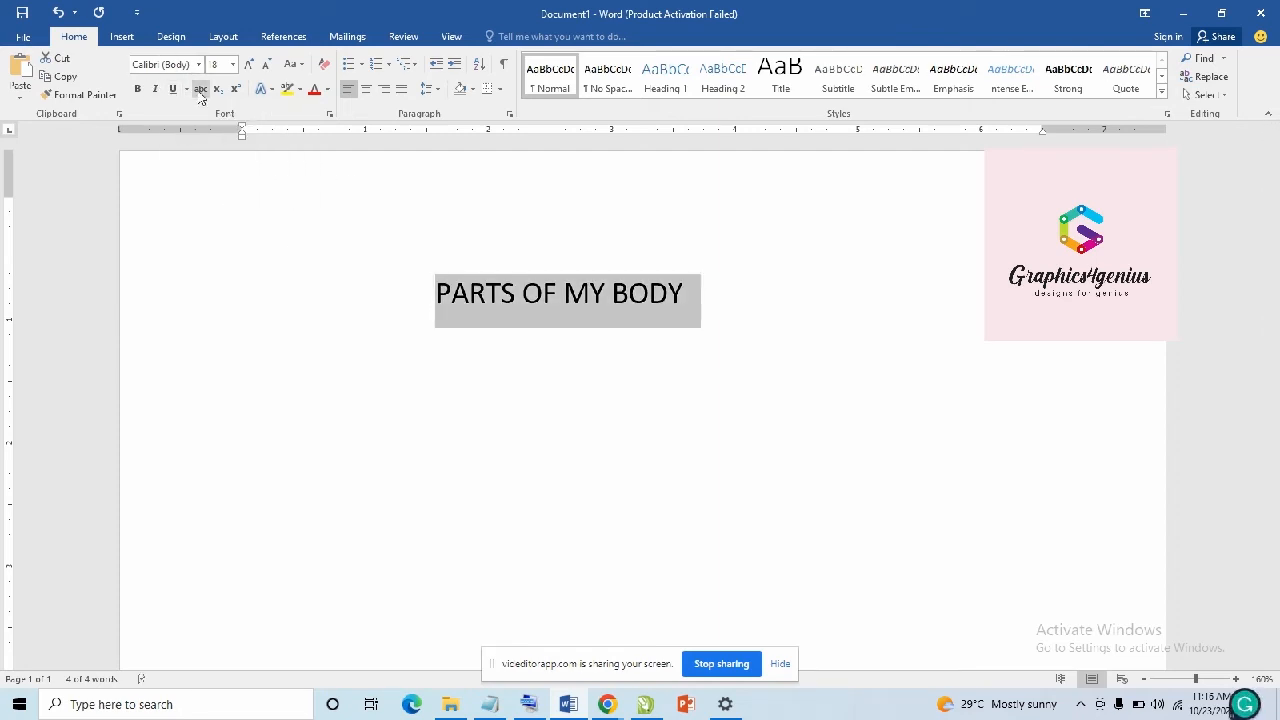
click(201, 90)
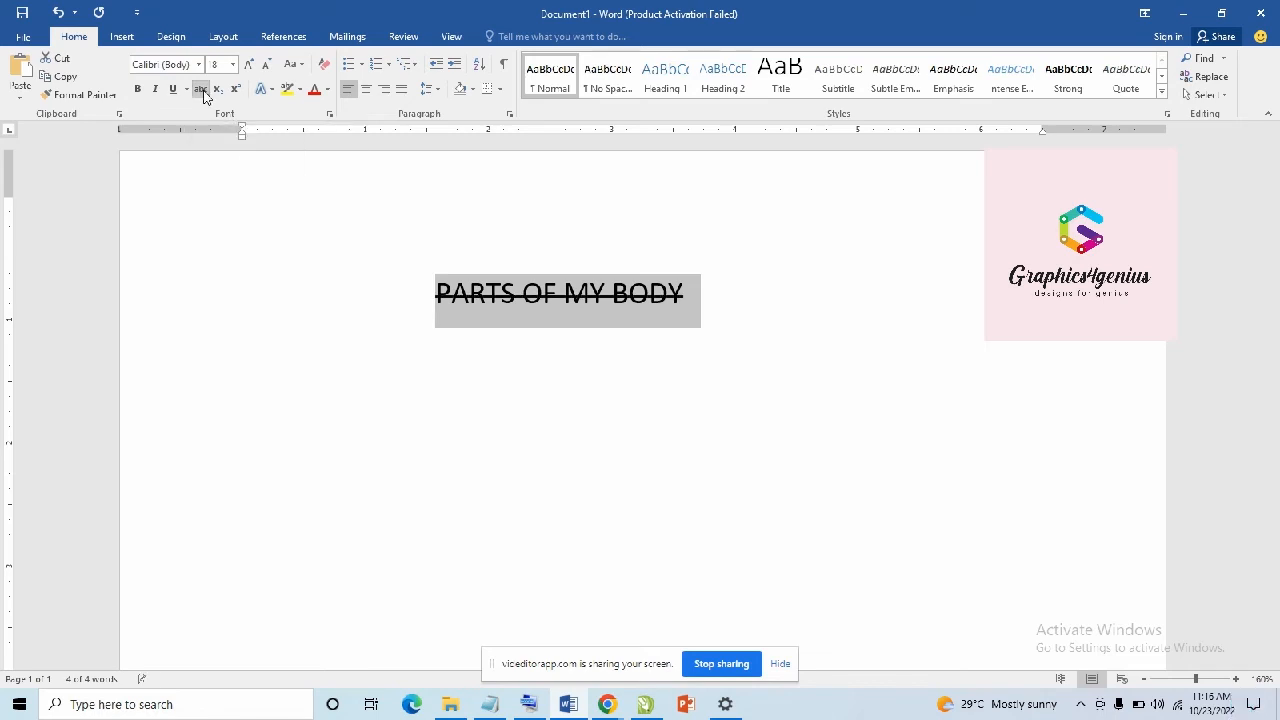
click(202, 91)
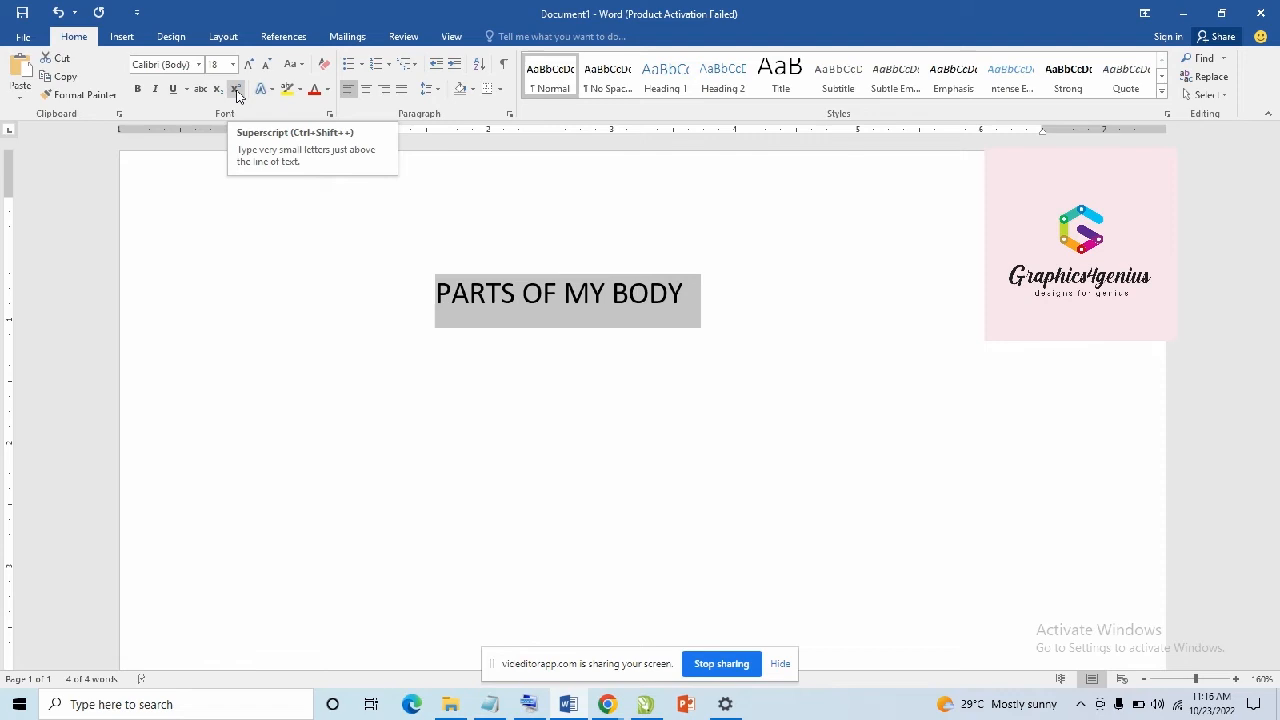
Step: Enter "72" on the line below "PARTS OF MY BODY" and format the 2 as subscript
click(452, 346)
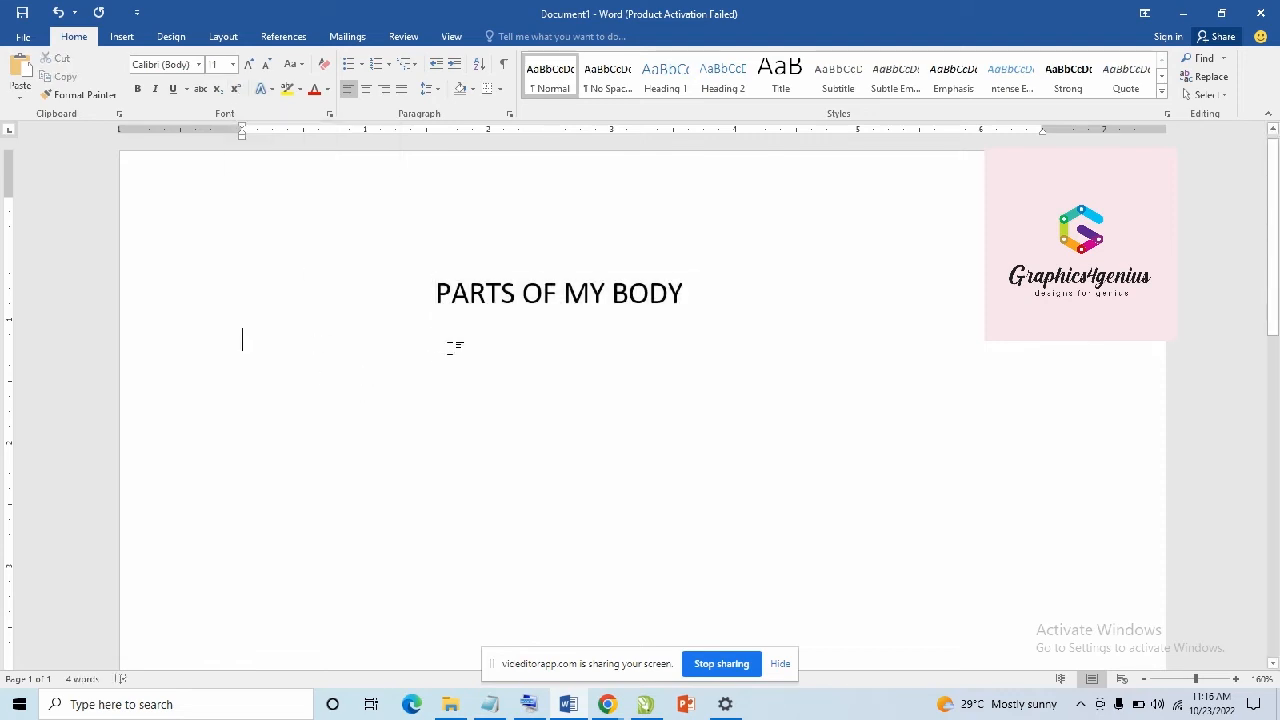
click(302, 292)
click(532, 379)
click(684, 293)
key(Down)
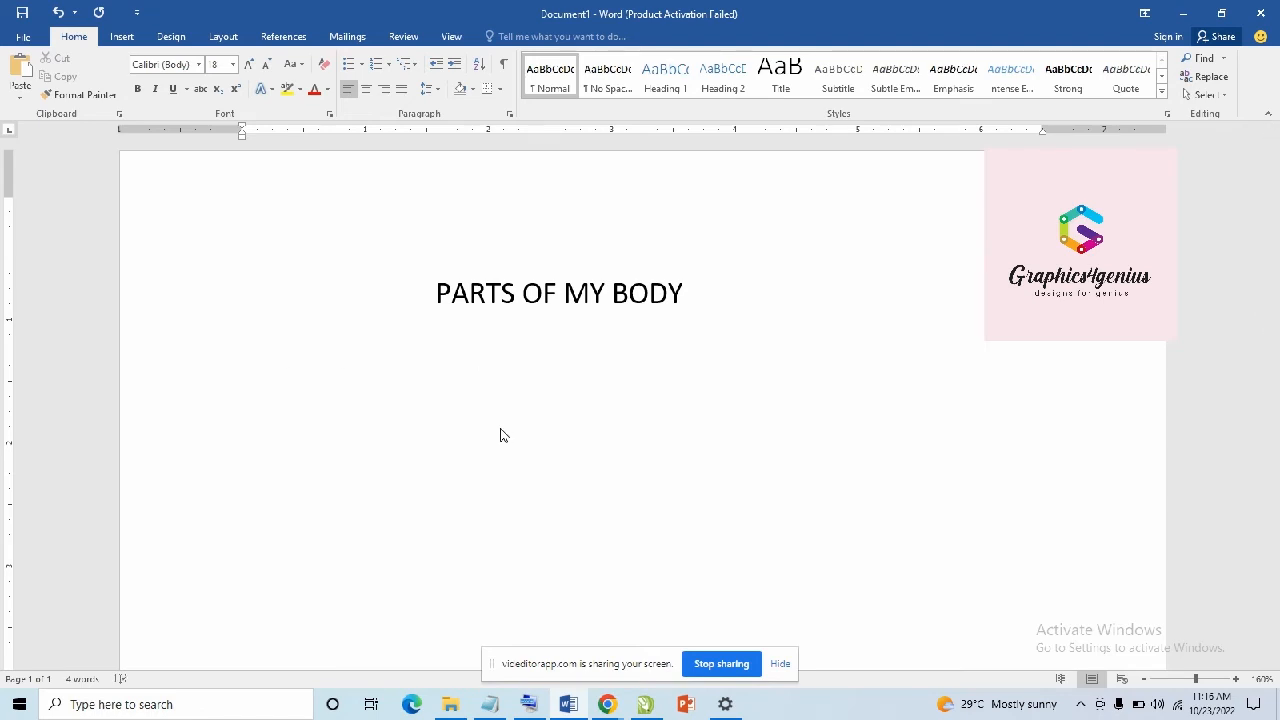
text(72)
drag(497, 342, 512, 346)
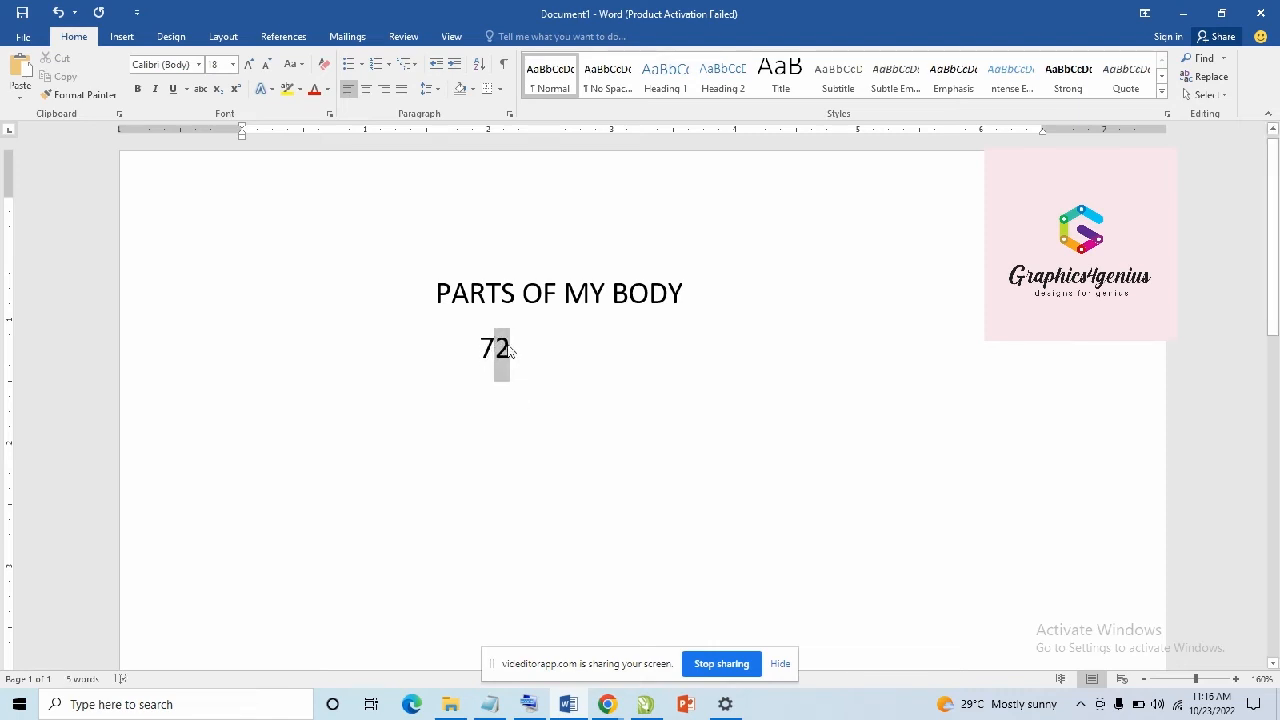
click(217, 90)
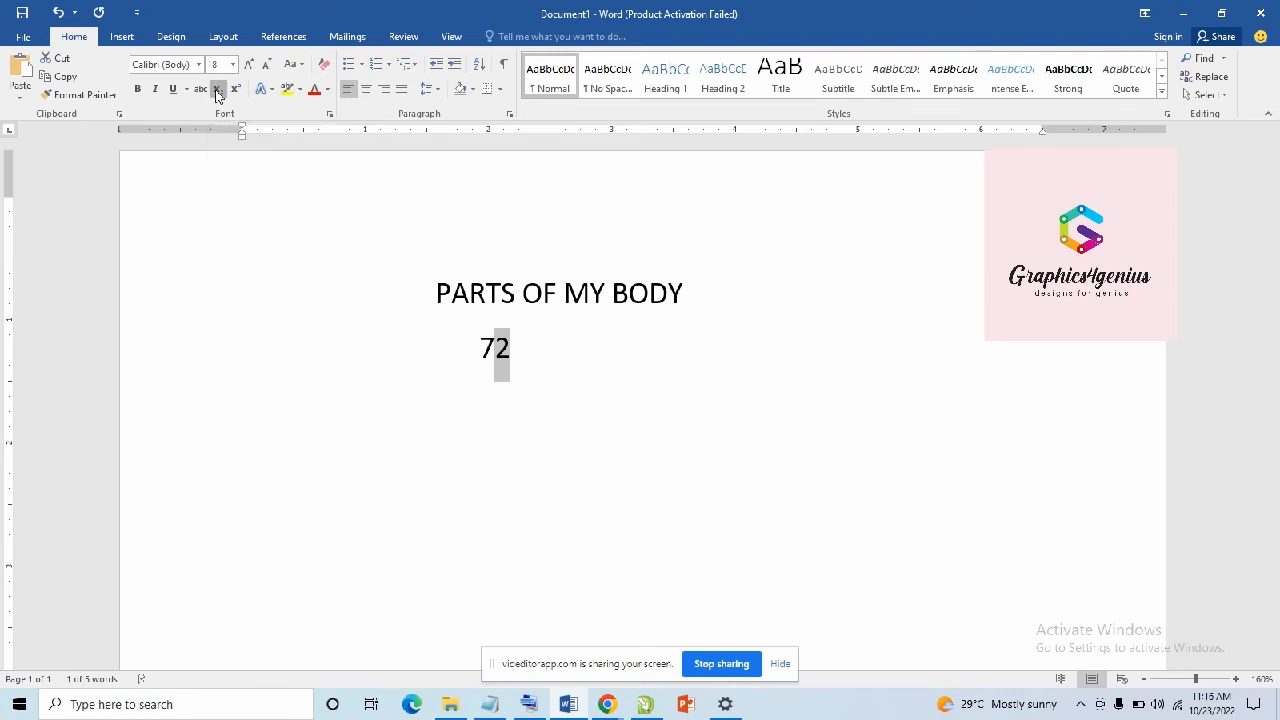
click(484, 366)
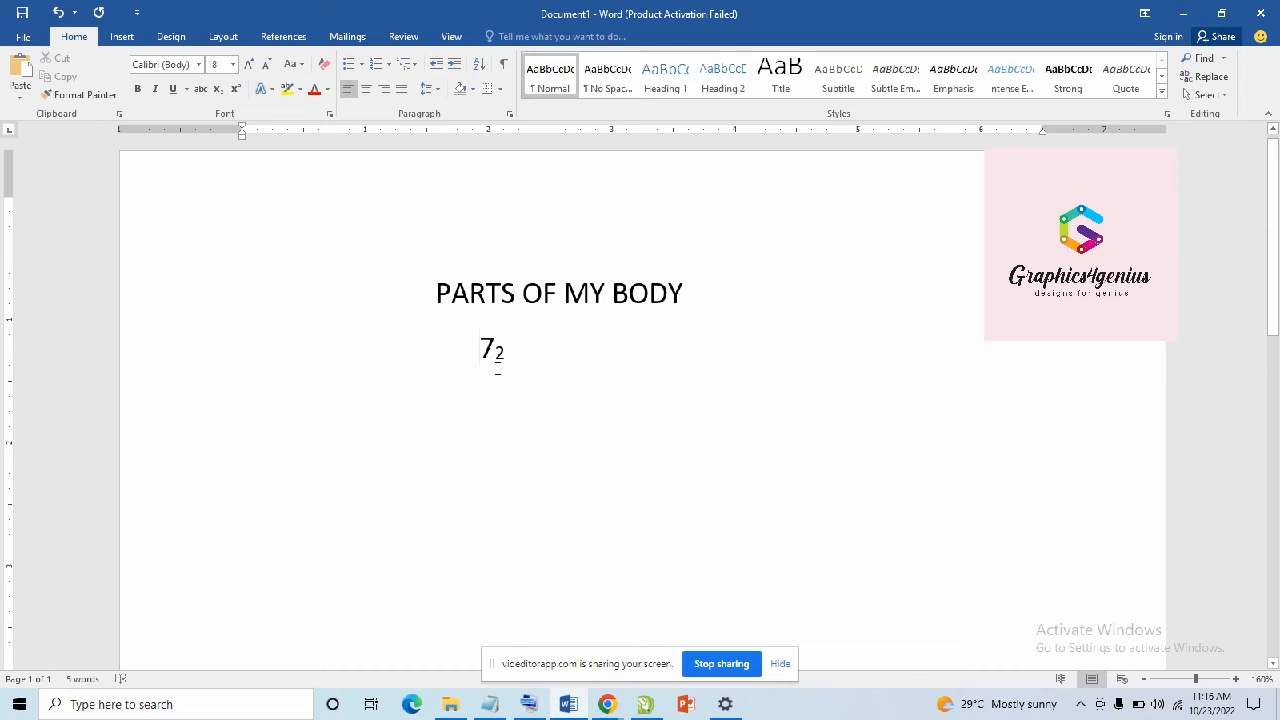
Step: Change the subscript 2 after the 7 to superscript
drag(495, 352, 506, 352)
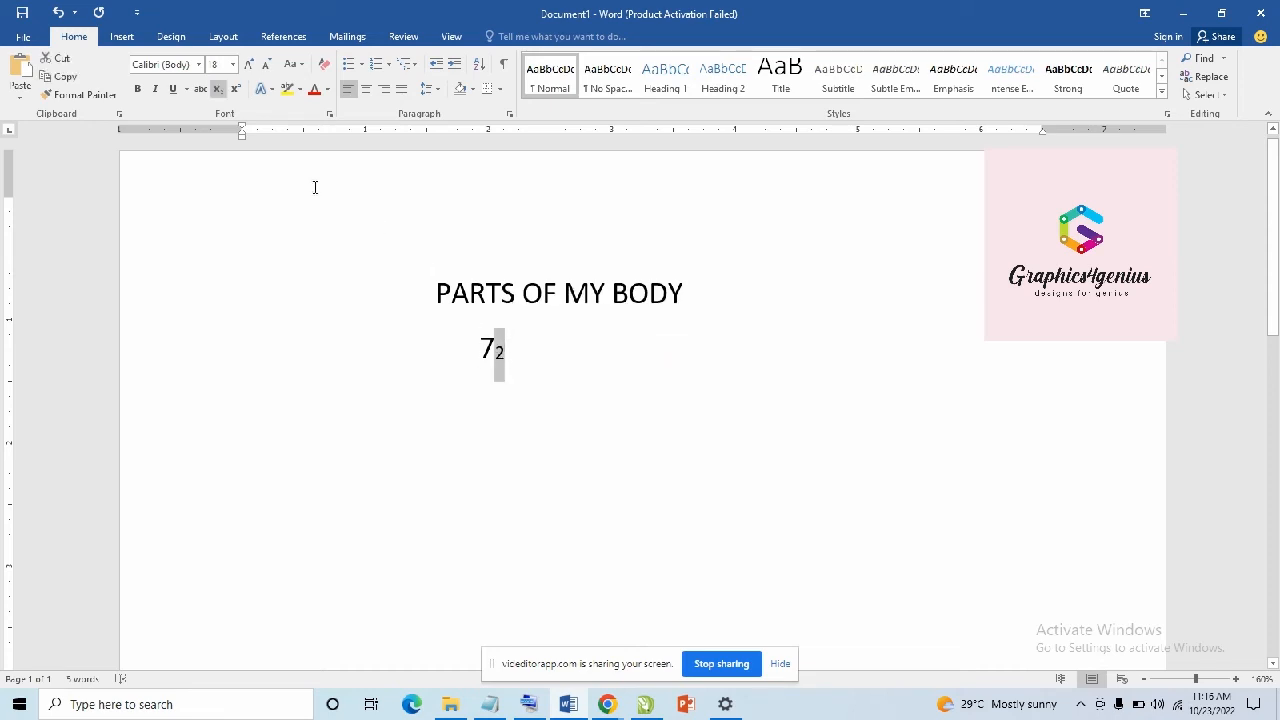
click(236, 89)
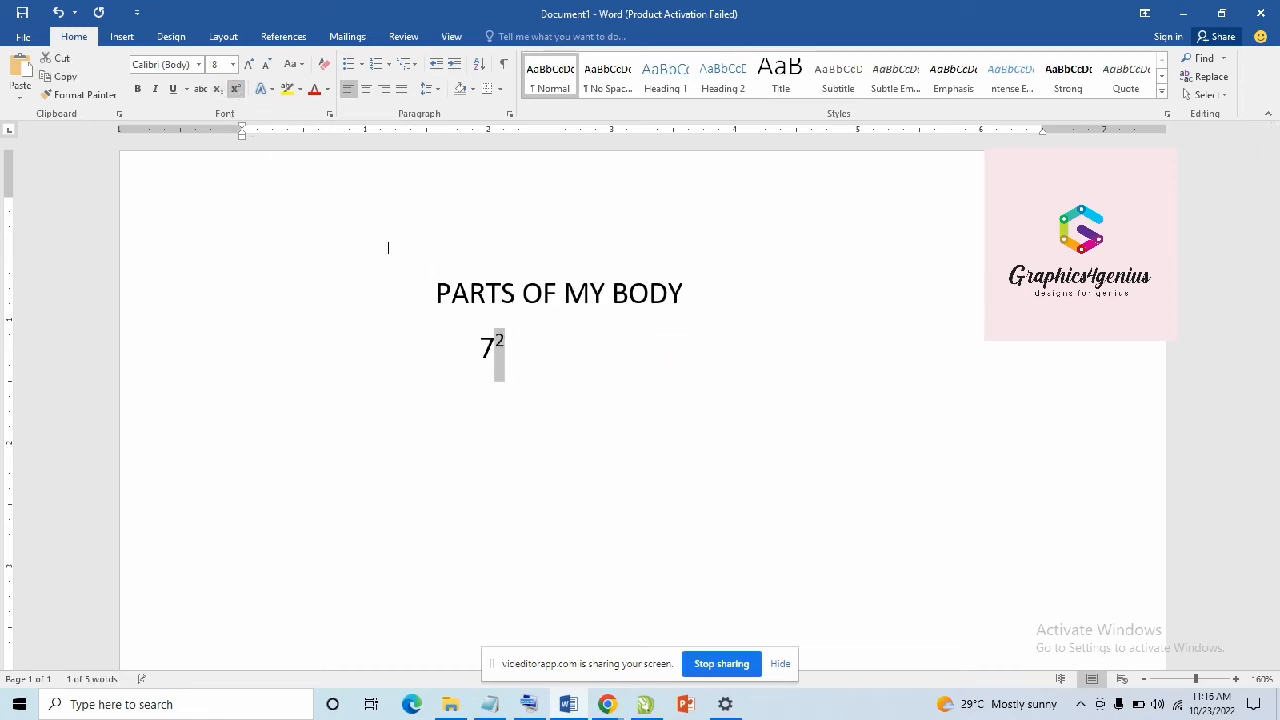
click(543, 357)
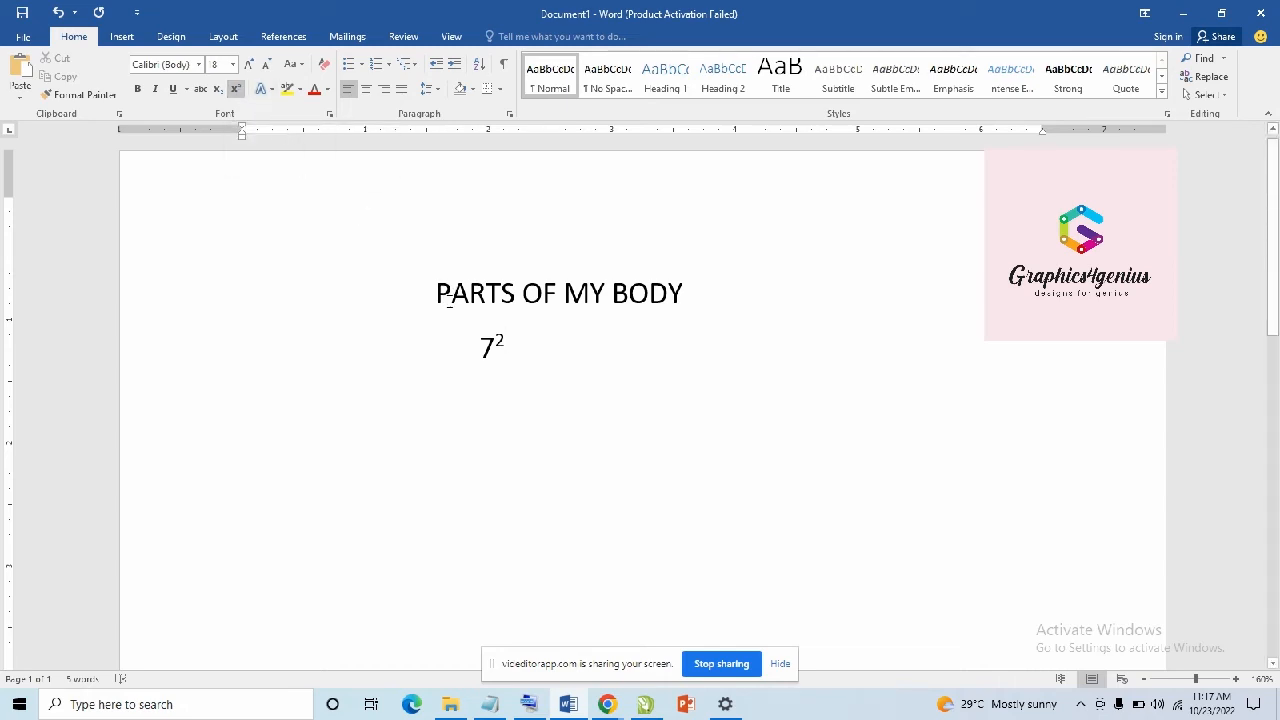
Step: Preview the text effect styles and outline colours on "PARTS OF MY BODY" without applying any
drag(444, 298, 683, 298)
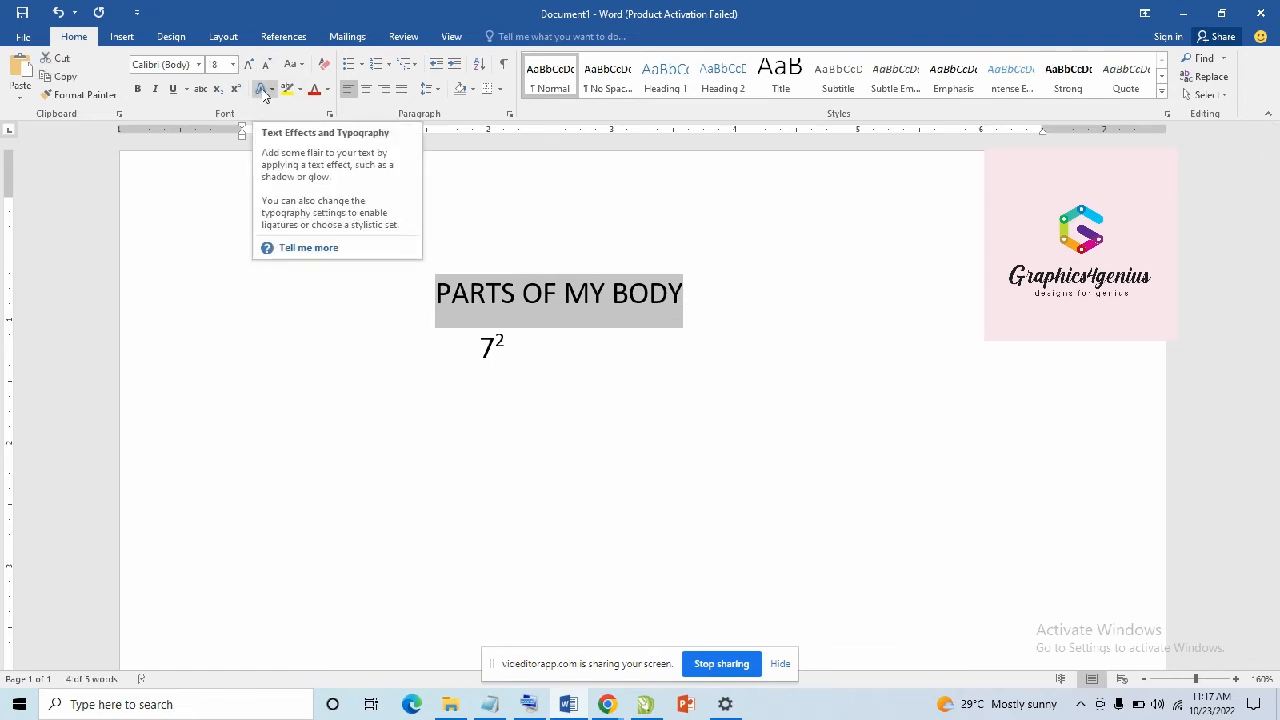
click(265, 95)
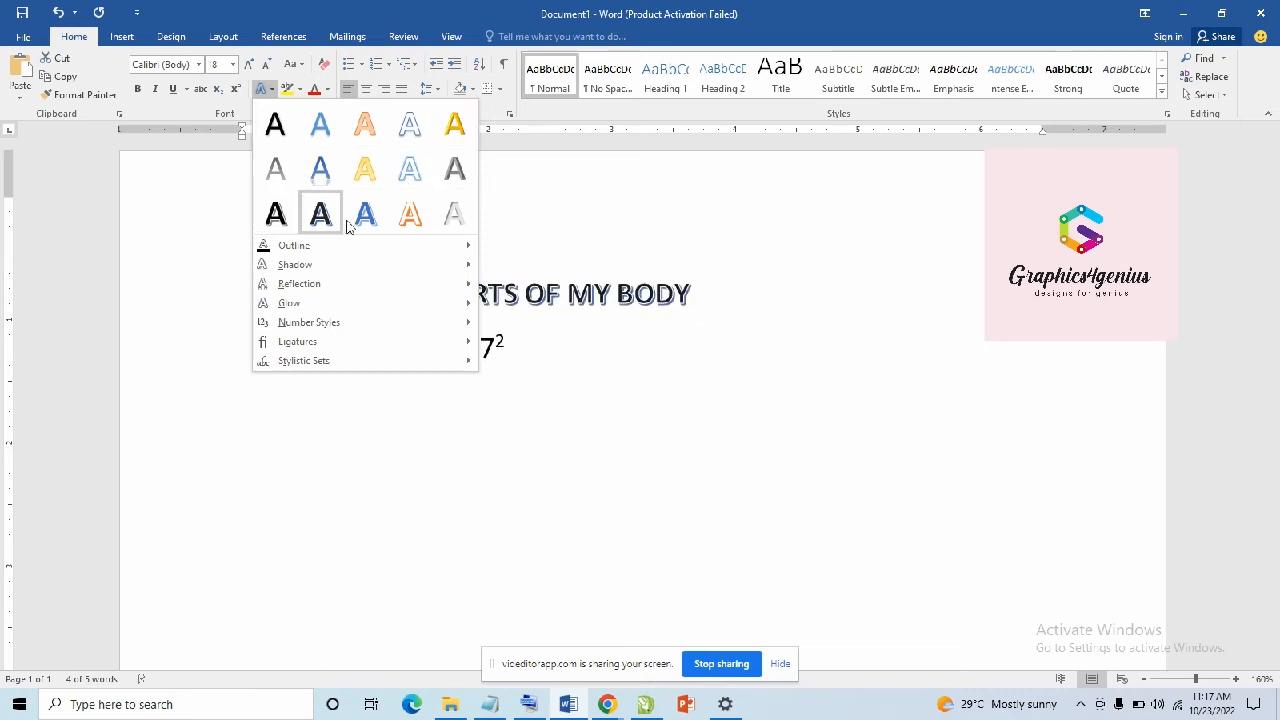
mouse_move(384, 247)
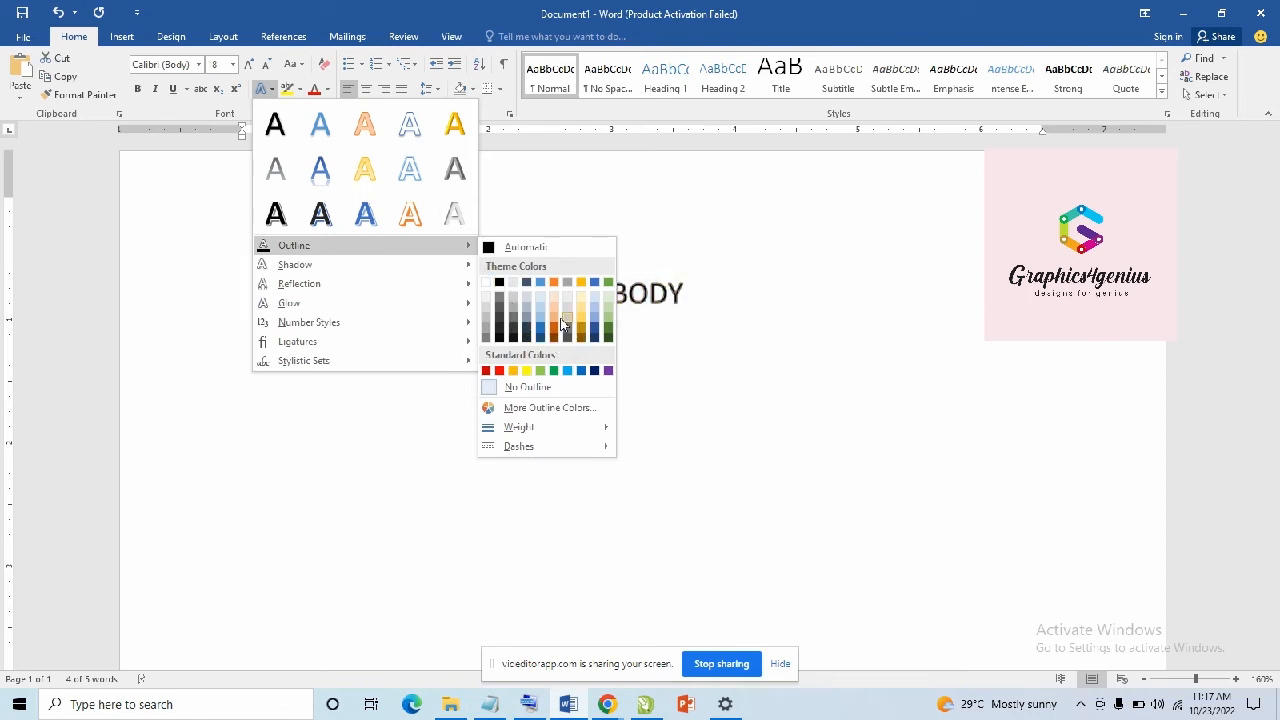
click(540, 169)
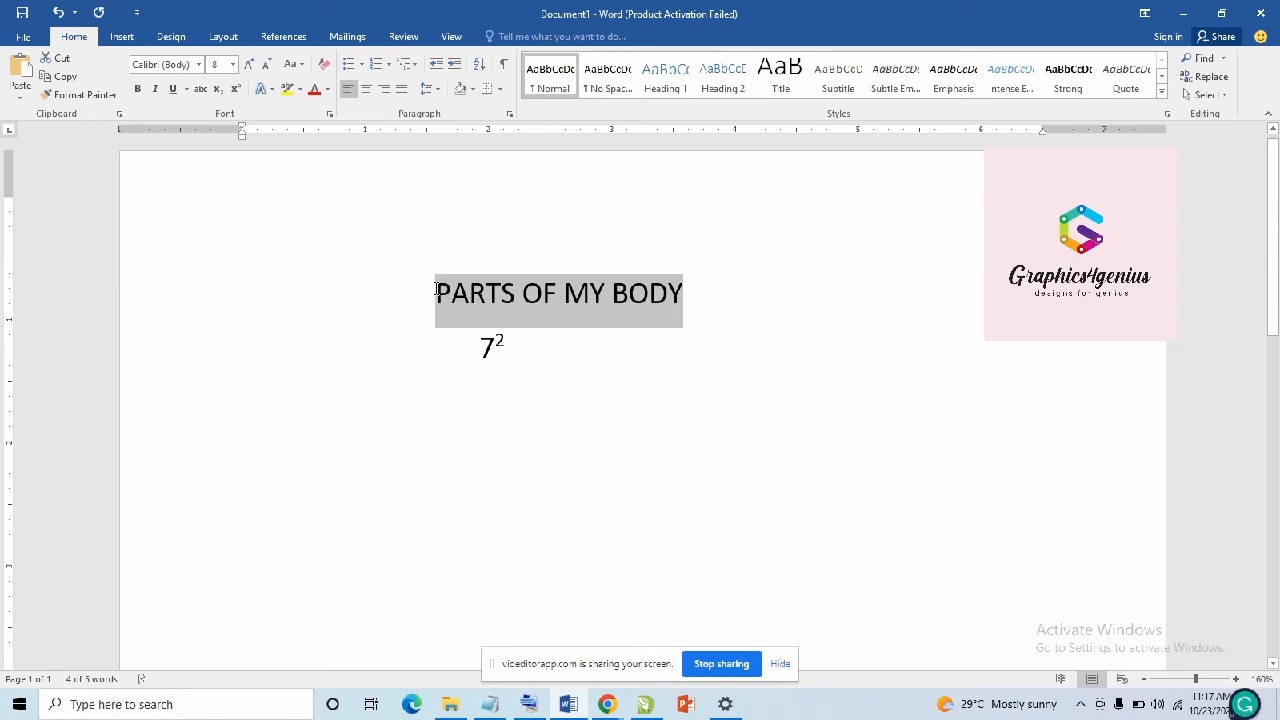
Step: Move "PARTS OF MY BODY" to a new line well below the 7 with the superscript 2
drag(436, 290, 704, 293)
key(ctrl+c)
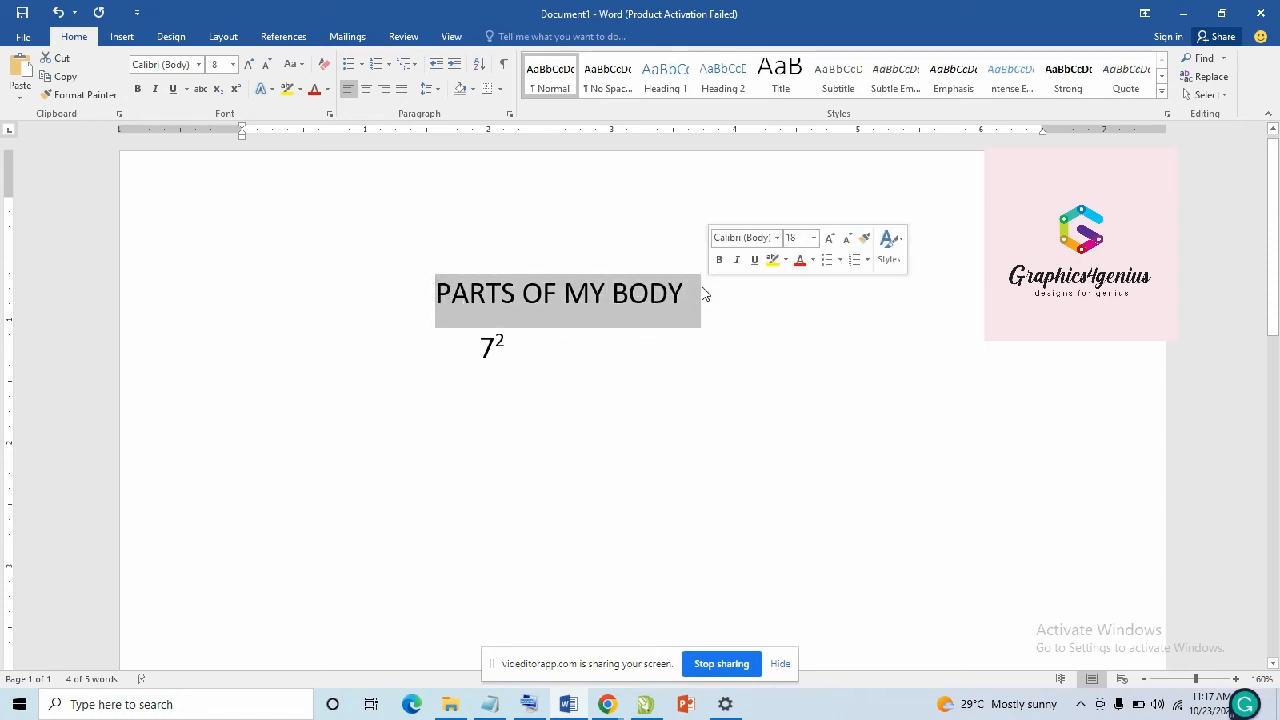
key(Delete)
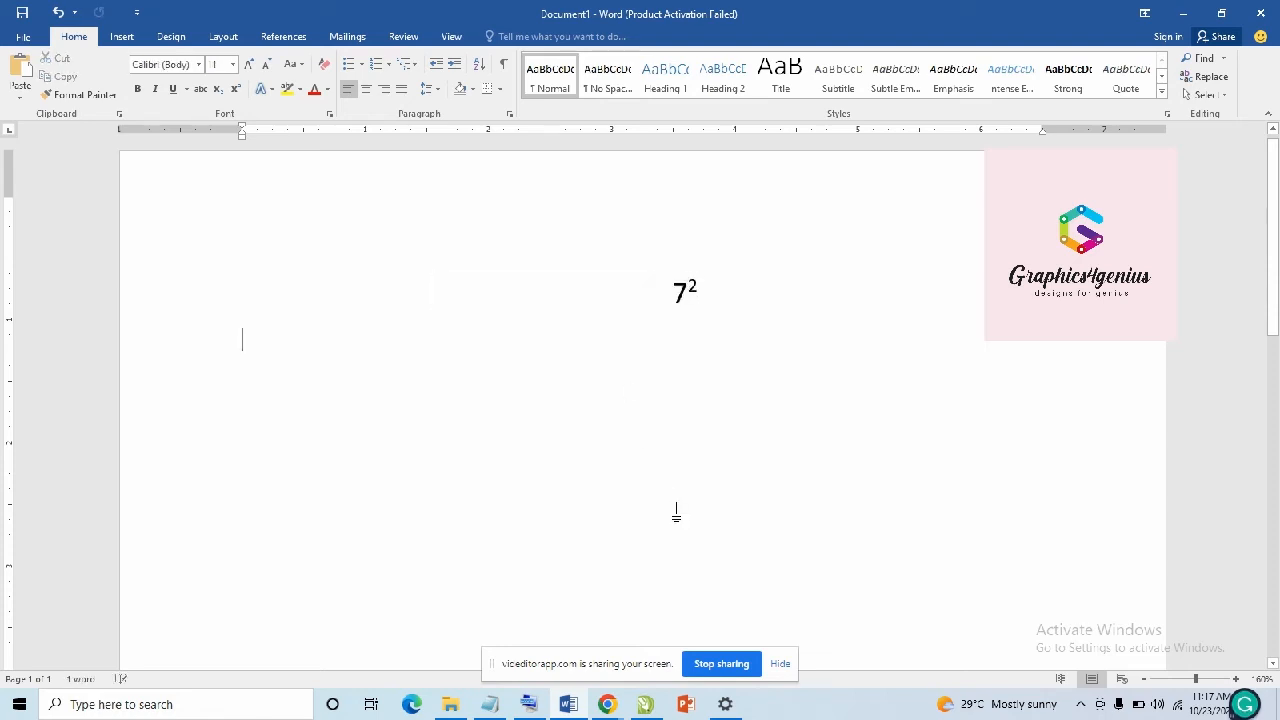
double_click(716, 522)
key(ctrl+v)
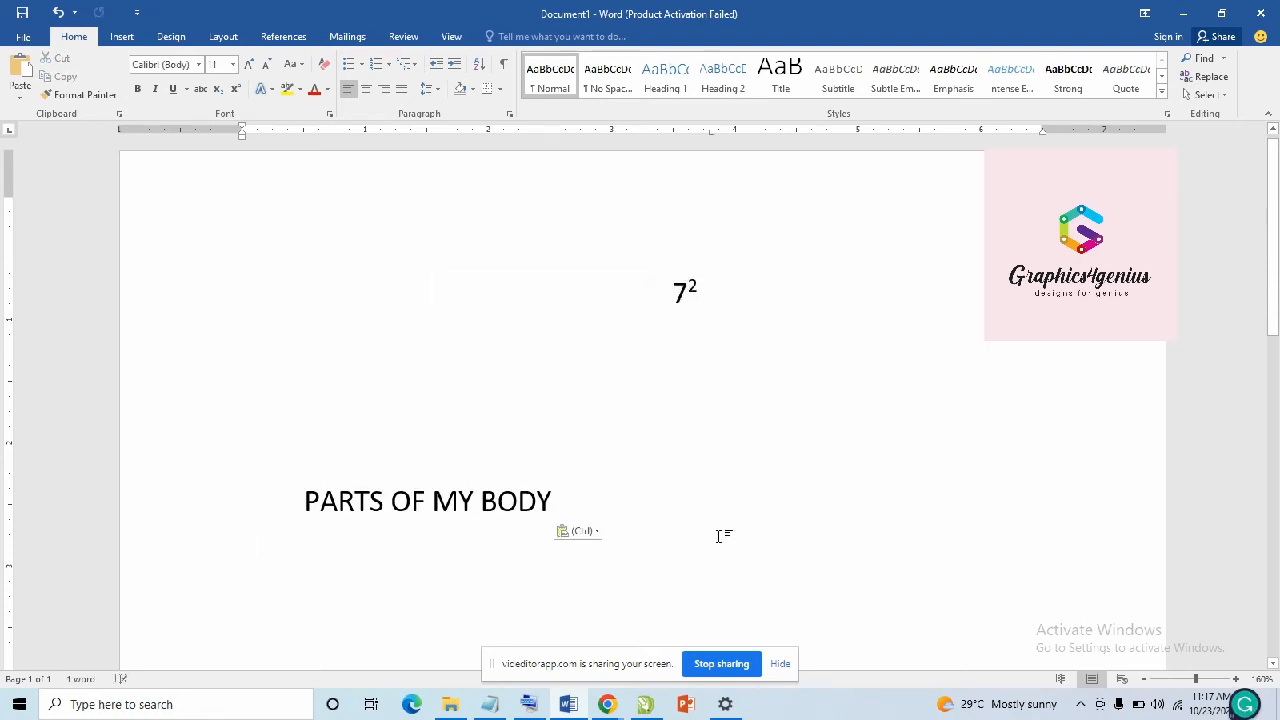
Step: Indent the pasted "PARTS OF MY BODY" line by four tab stops
click(296, 502)
key(Tab)
key(Tab)
key(Tab)
key(Tab)
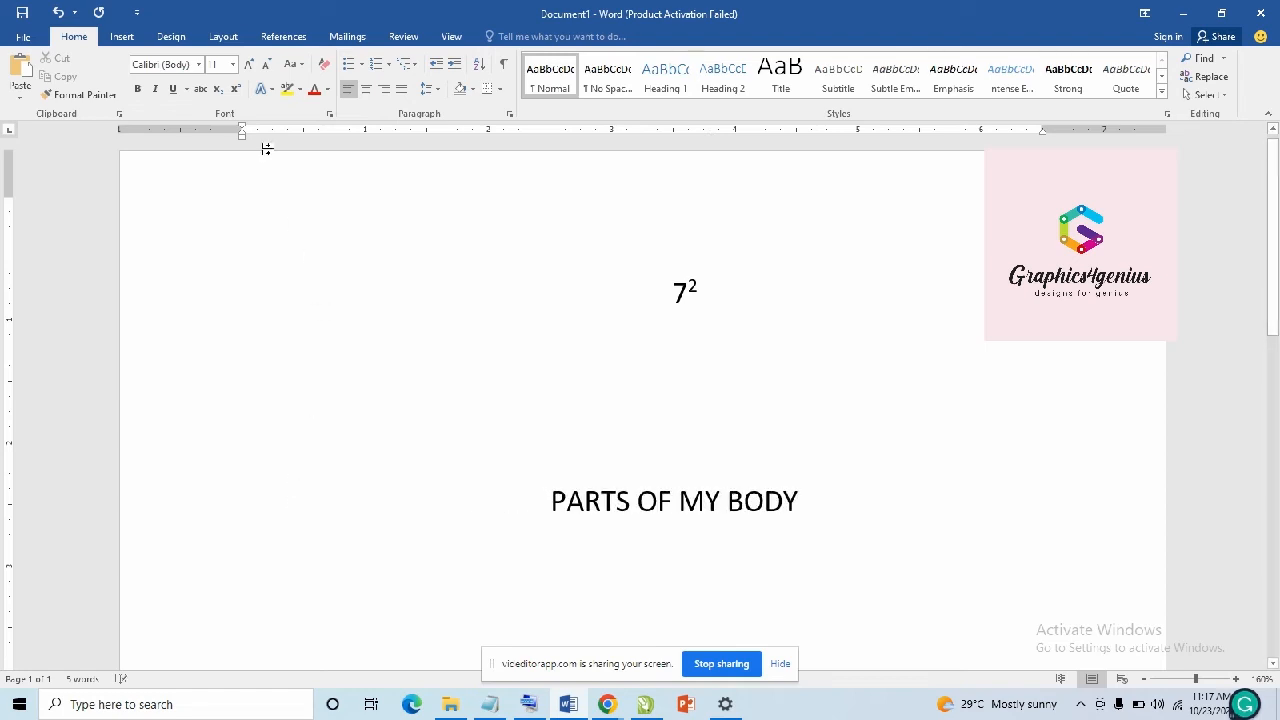
Step: Increase the font size of "PARTS OF MY BODY" to 24
drag(551, 502, 817, 503)
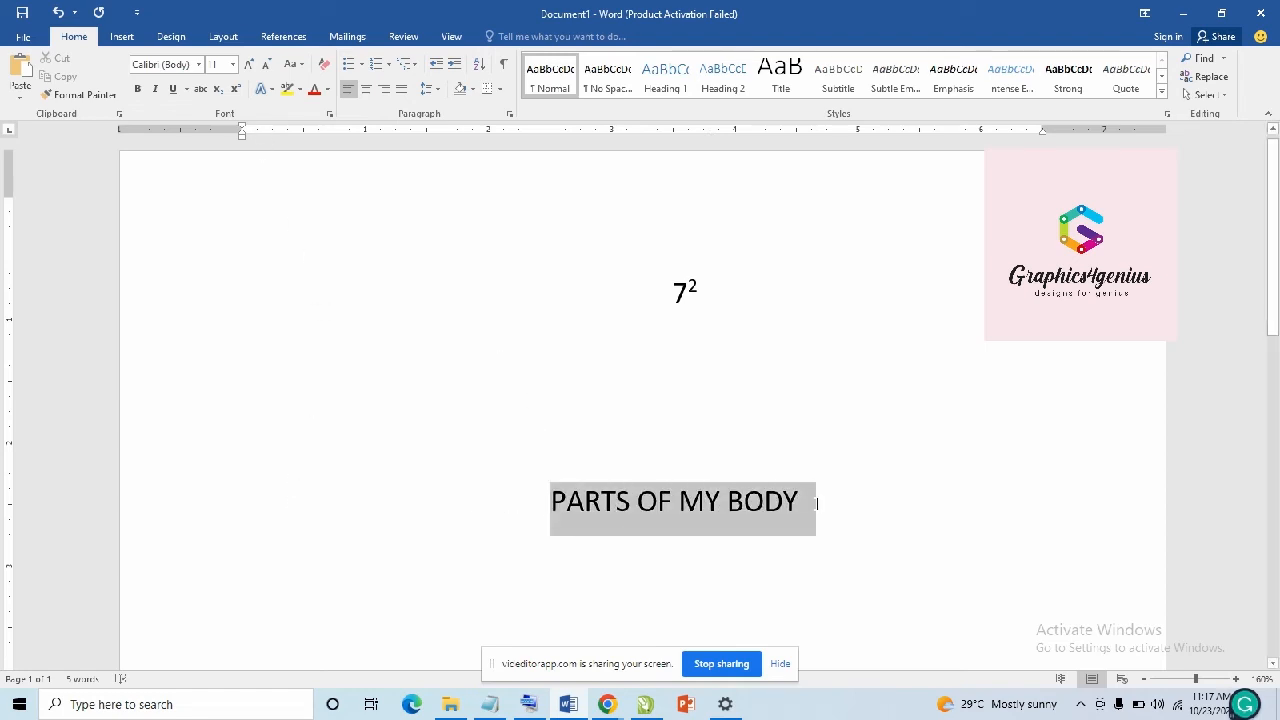
click(250, 64)
click(250, 64)
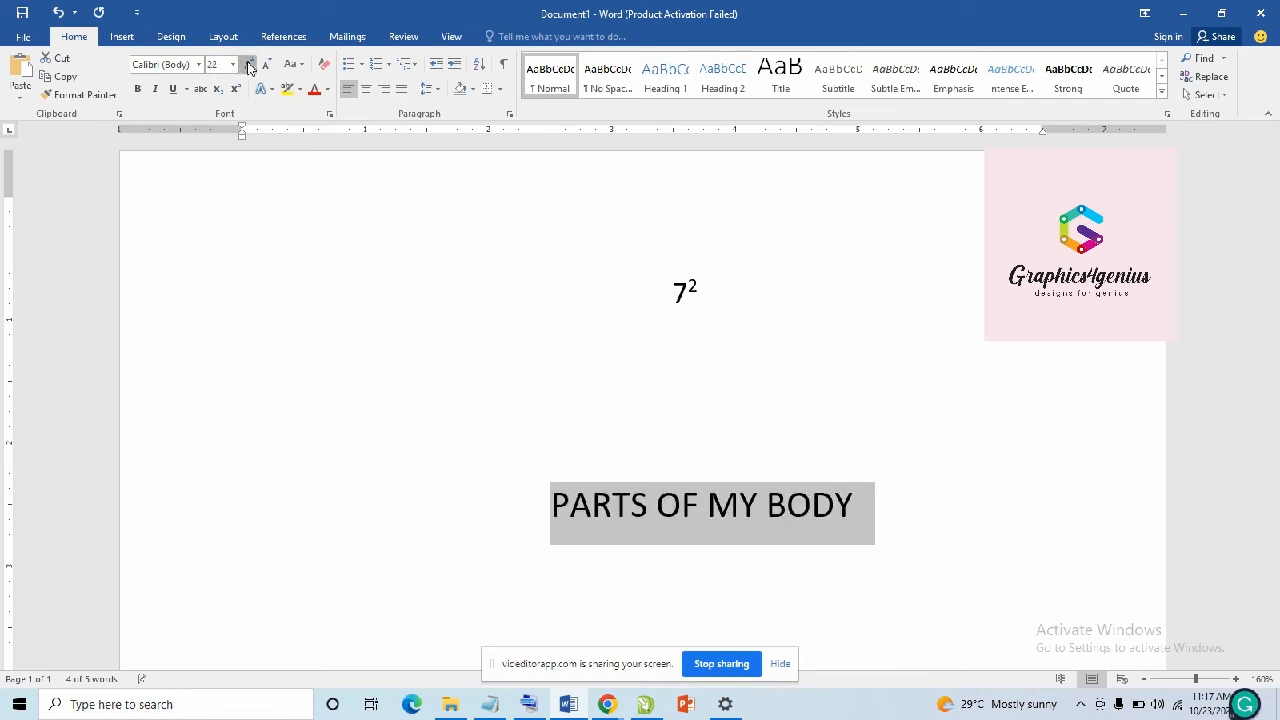
click(250, 64)
Step: Preview the text effect styles, outline, shadow and reflection options on the enlarged "PARTS OF MY BODY" and view the glow variations without applying any
click(264, 89)
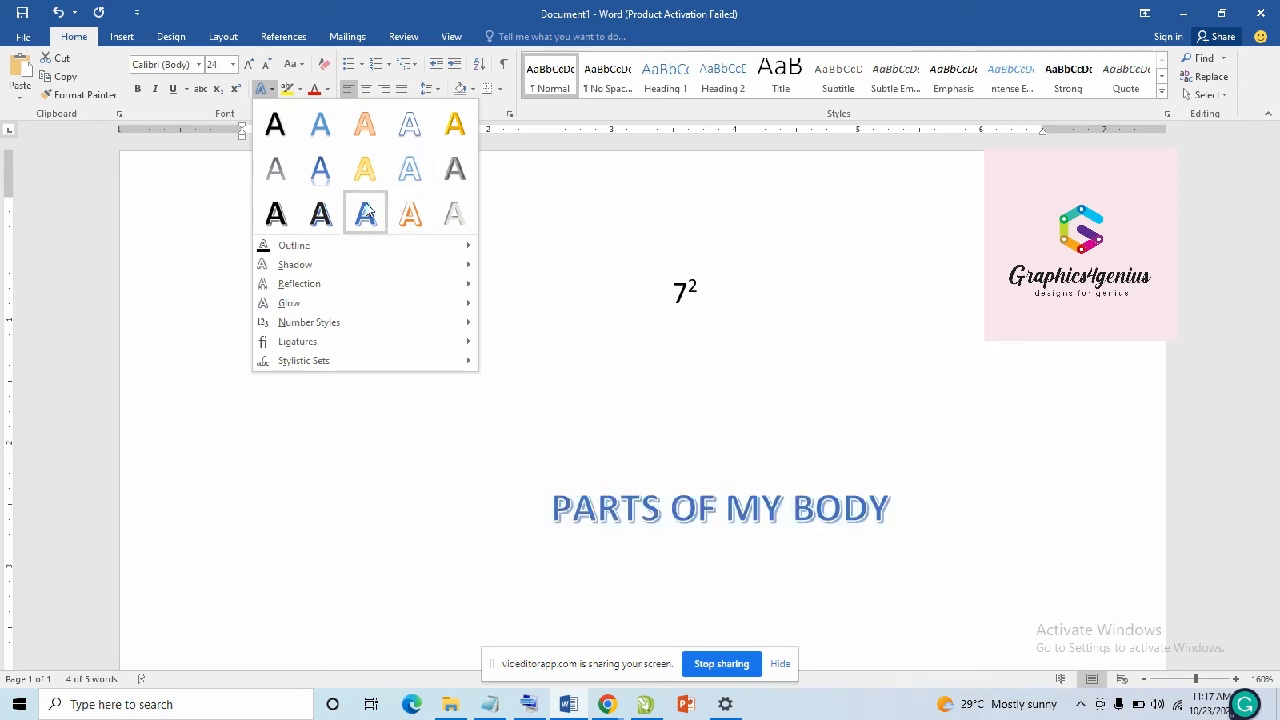
mouse_move(330, 250)
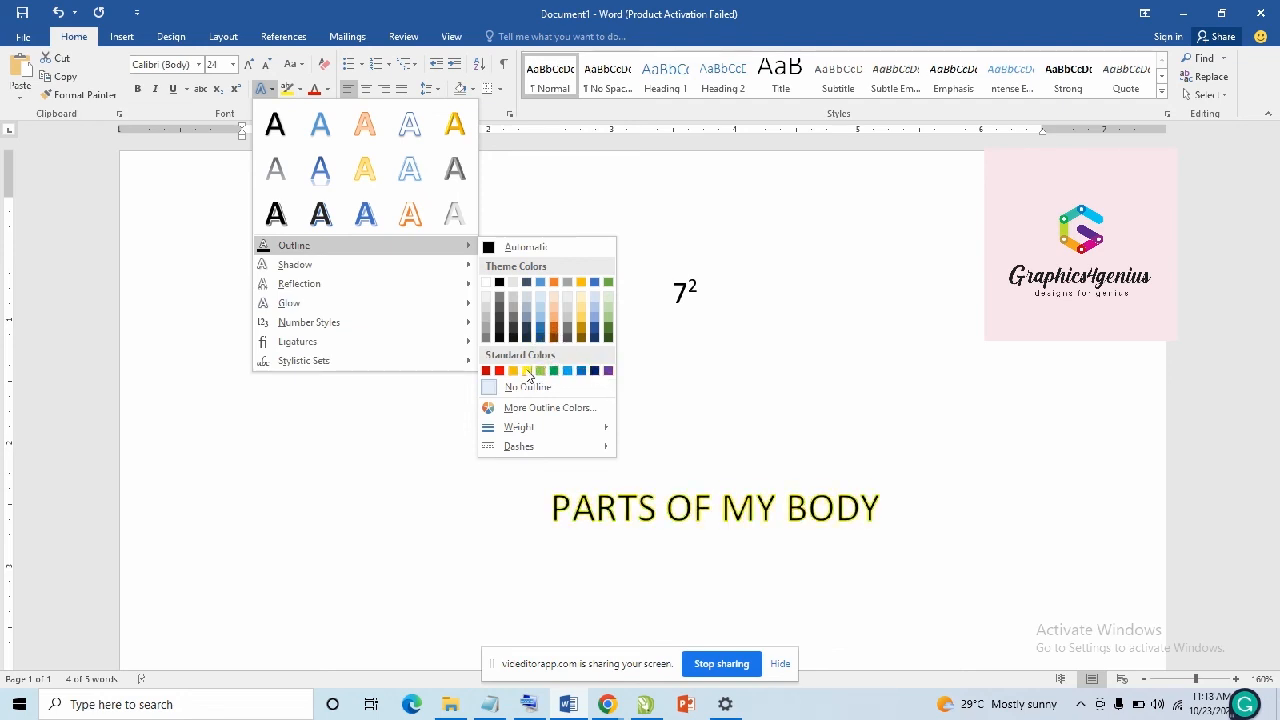
mouse_move(468, 266)
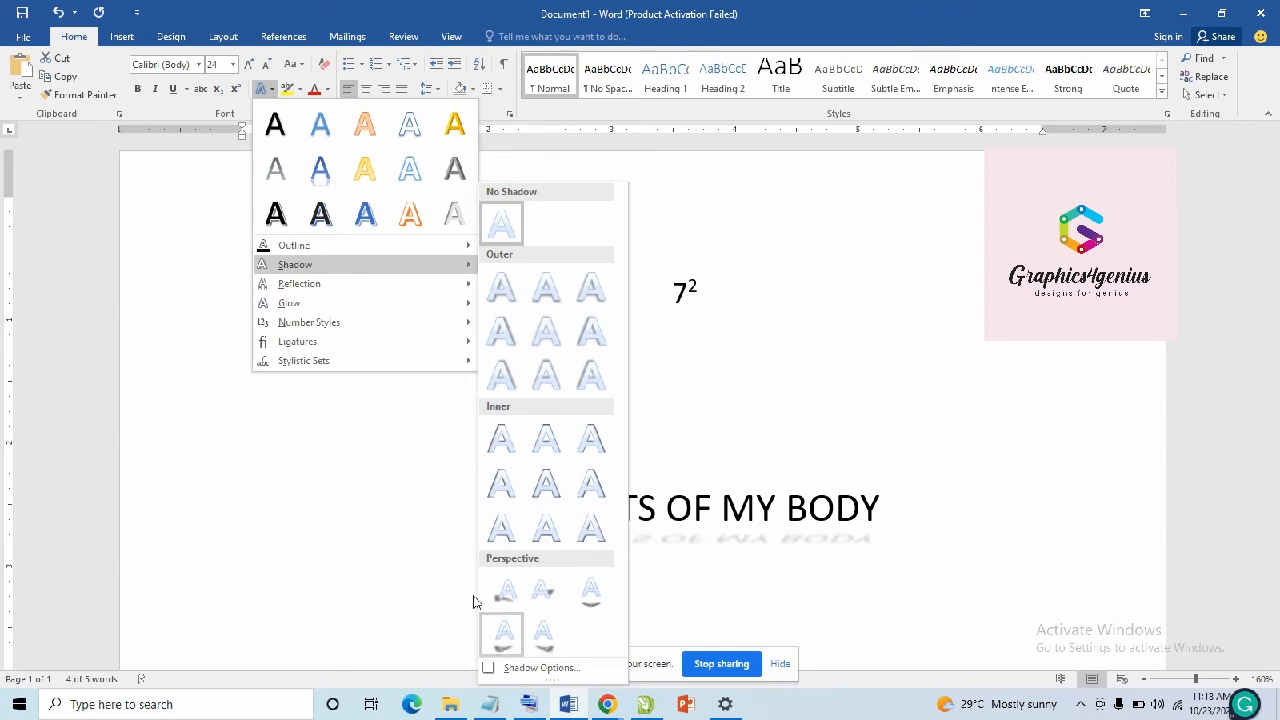
mouse_move(354, 286)
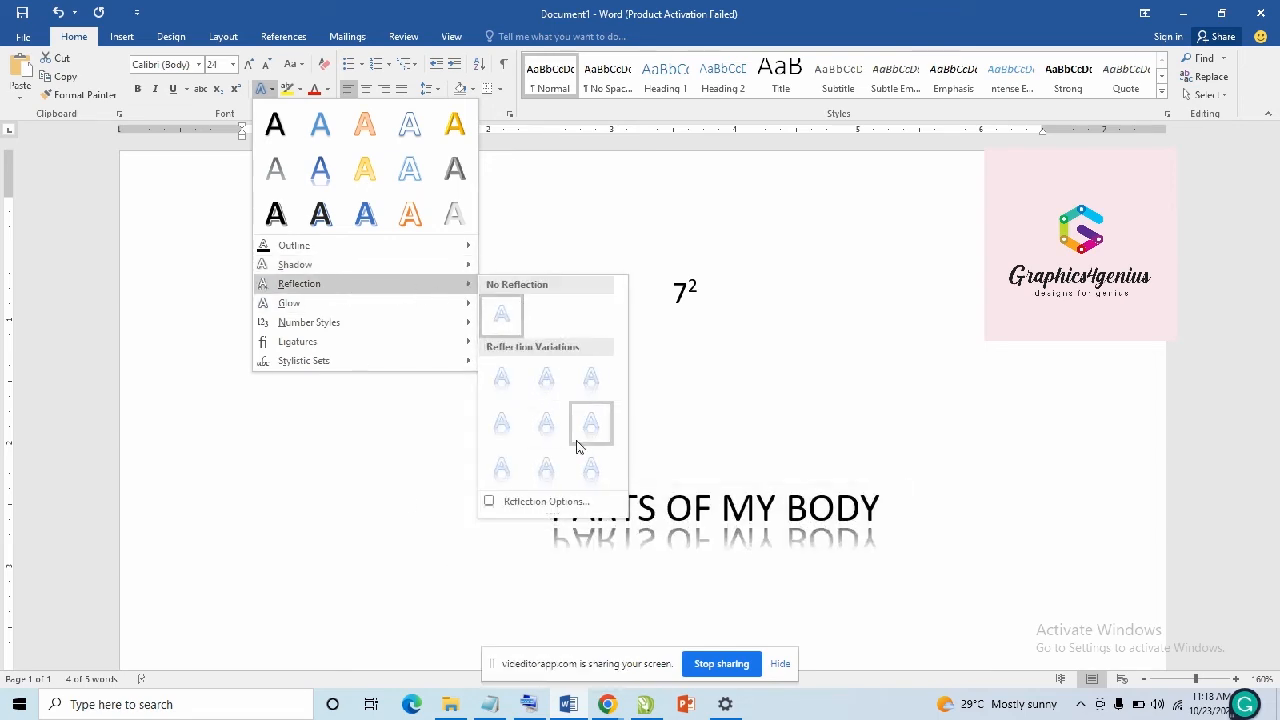
mouse_move(330, 303)
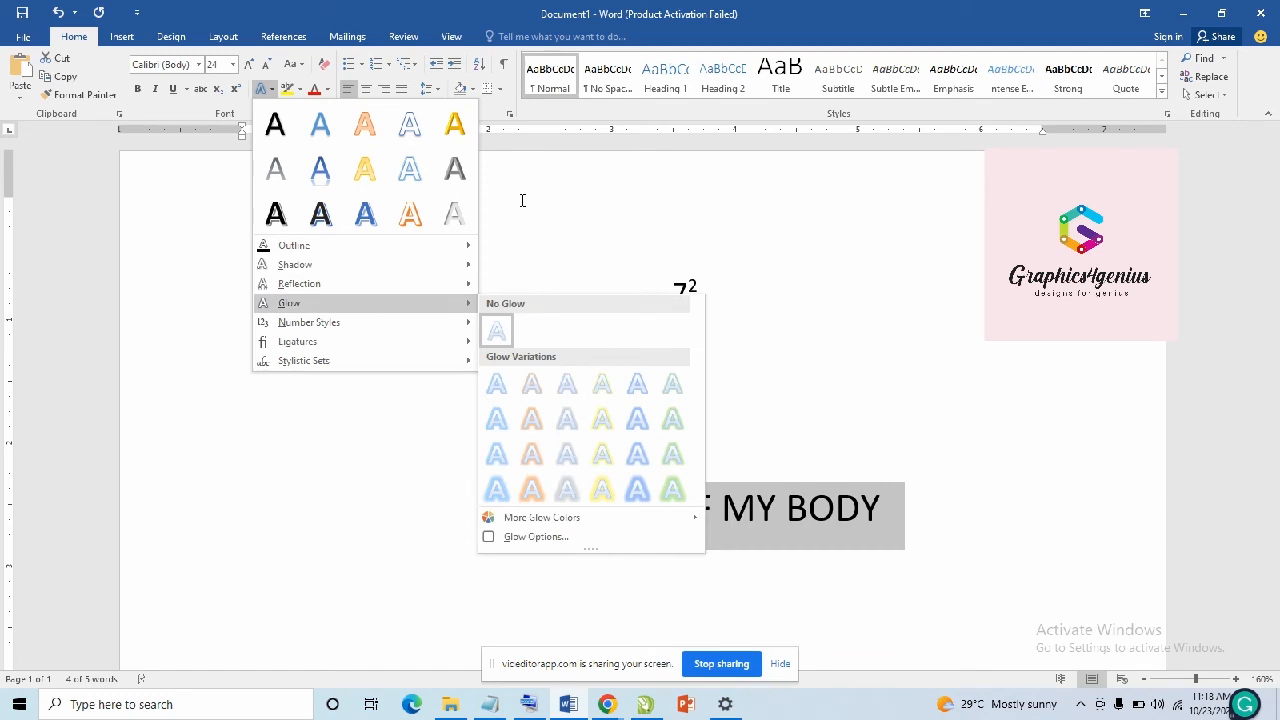
click(530, 201)
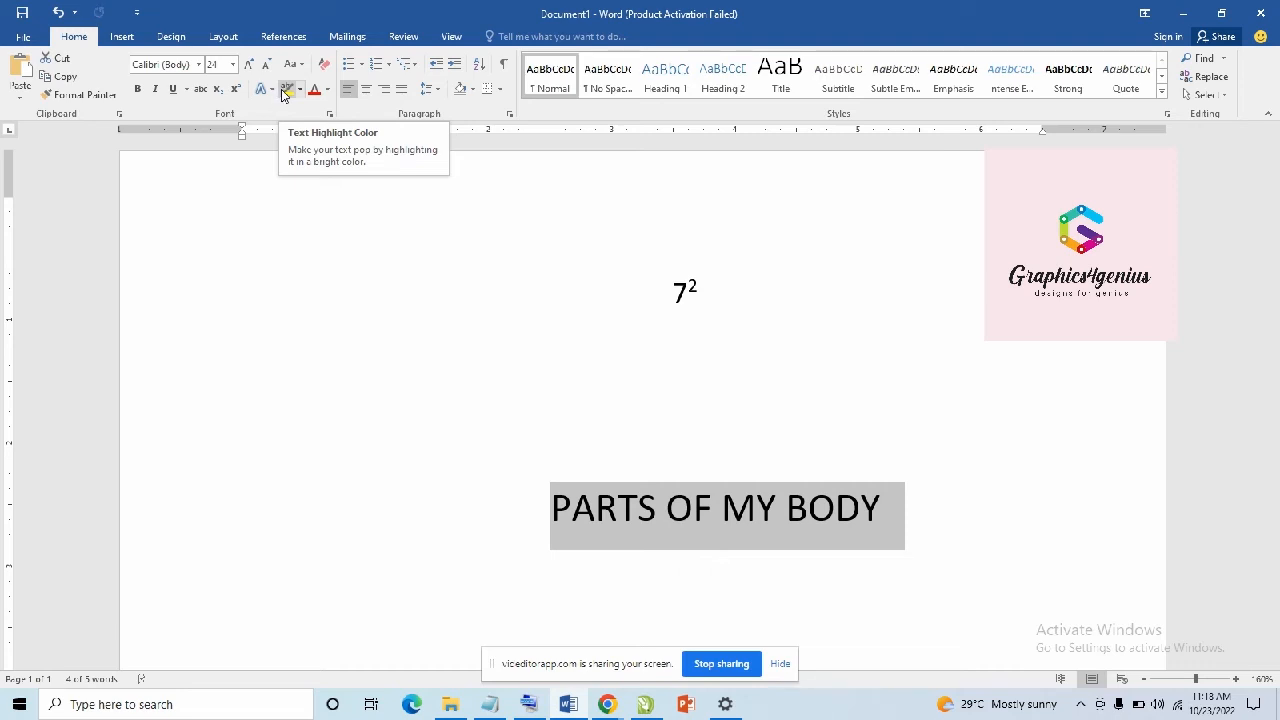
Step: Preview a yellow text highlight on the whole "PARTS OF MY BODY" line without keeping it
click(299, 89)
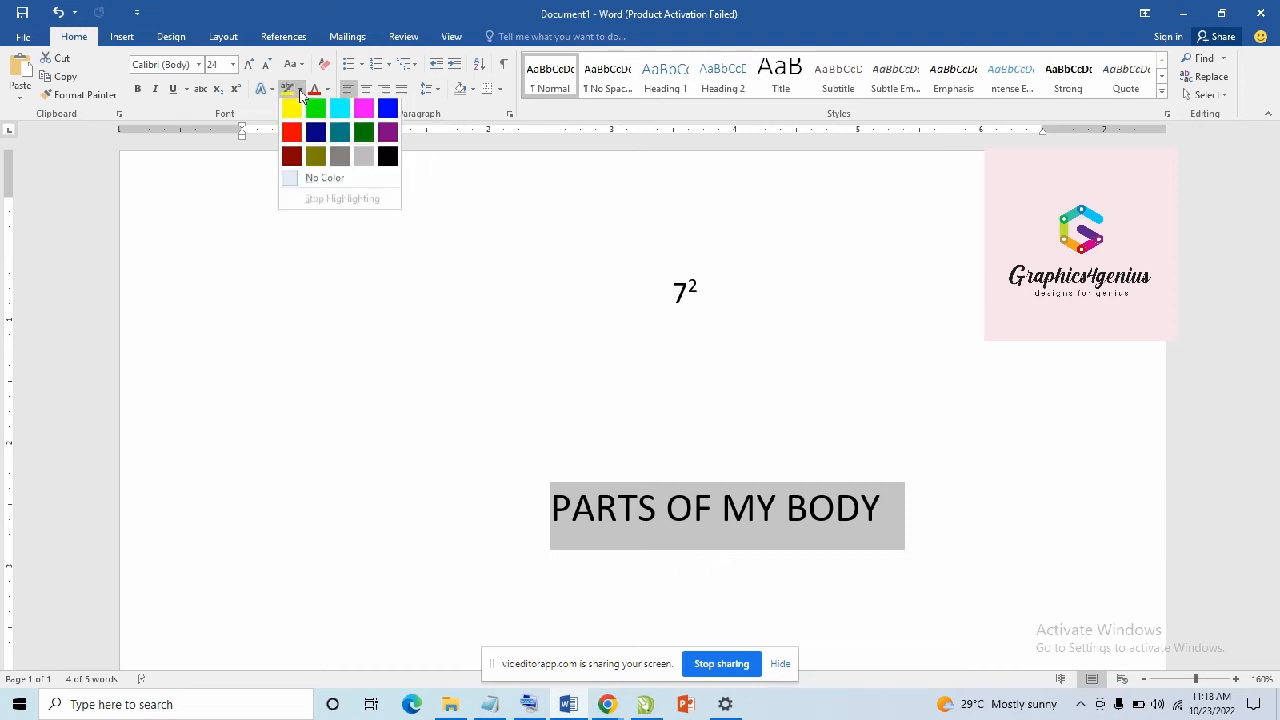
click(293, 113)
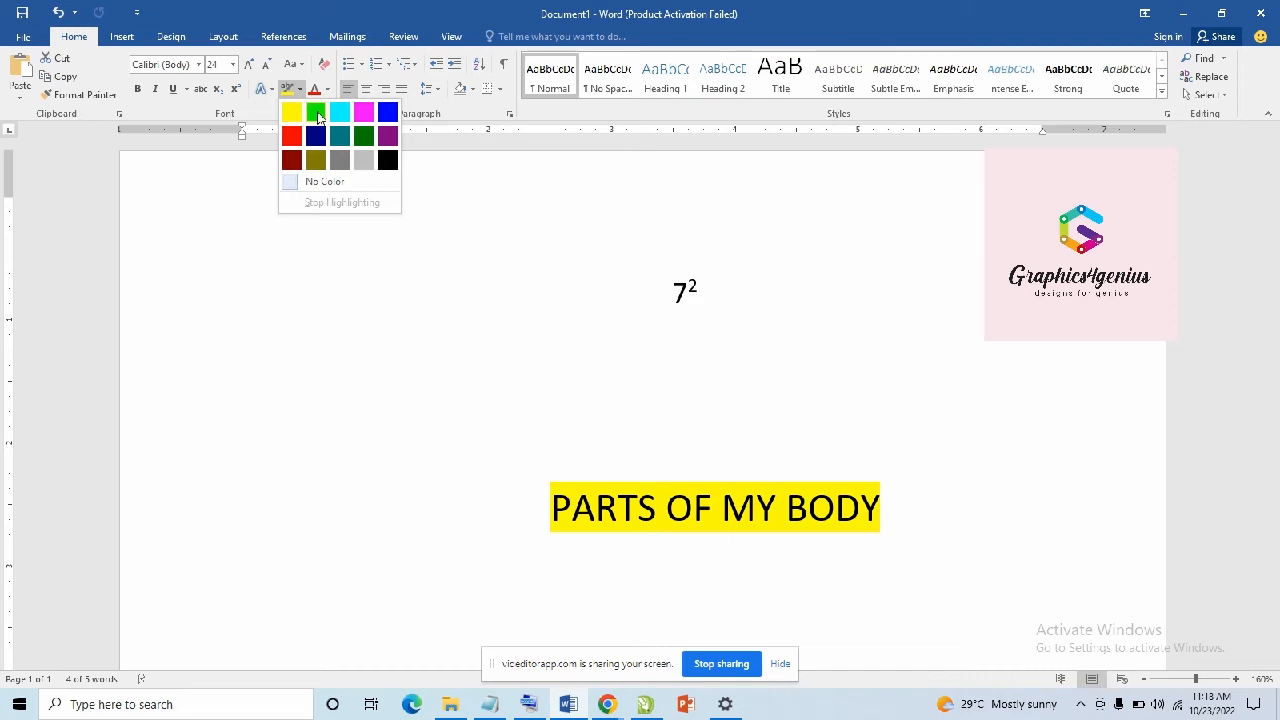
click(507, 271)
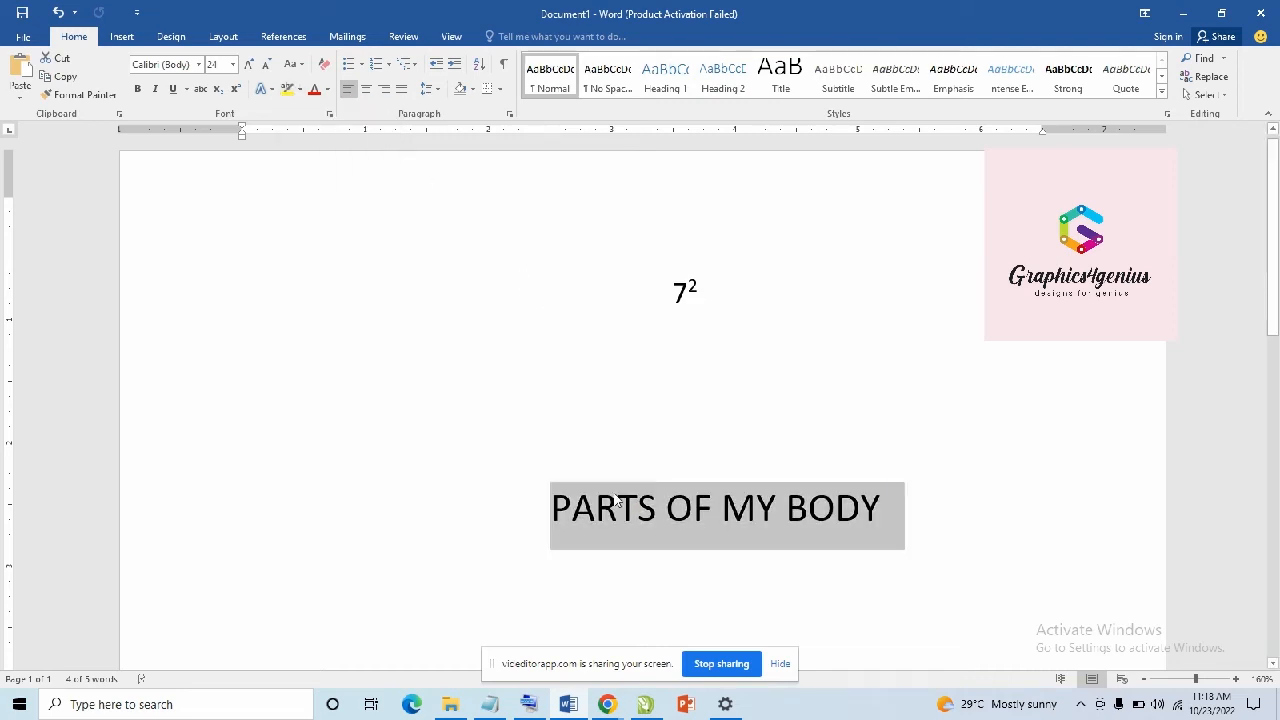
Step: Highlight only the word "MY" in "PARTS OF MY BODY" in yellow
click(718, 480)
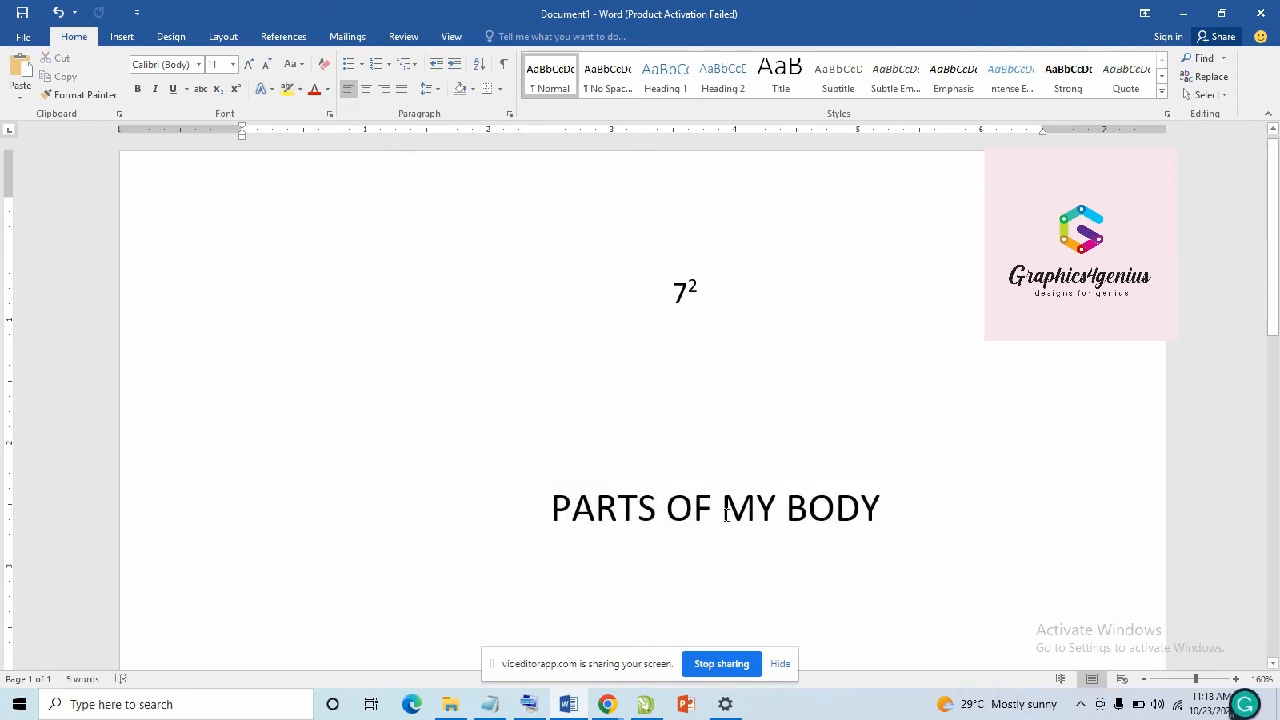
drag(750, 503, 776, 545)
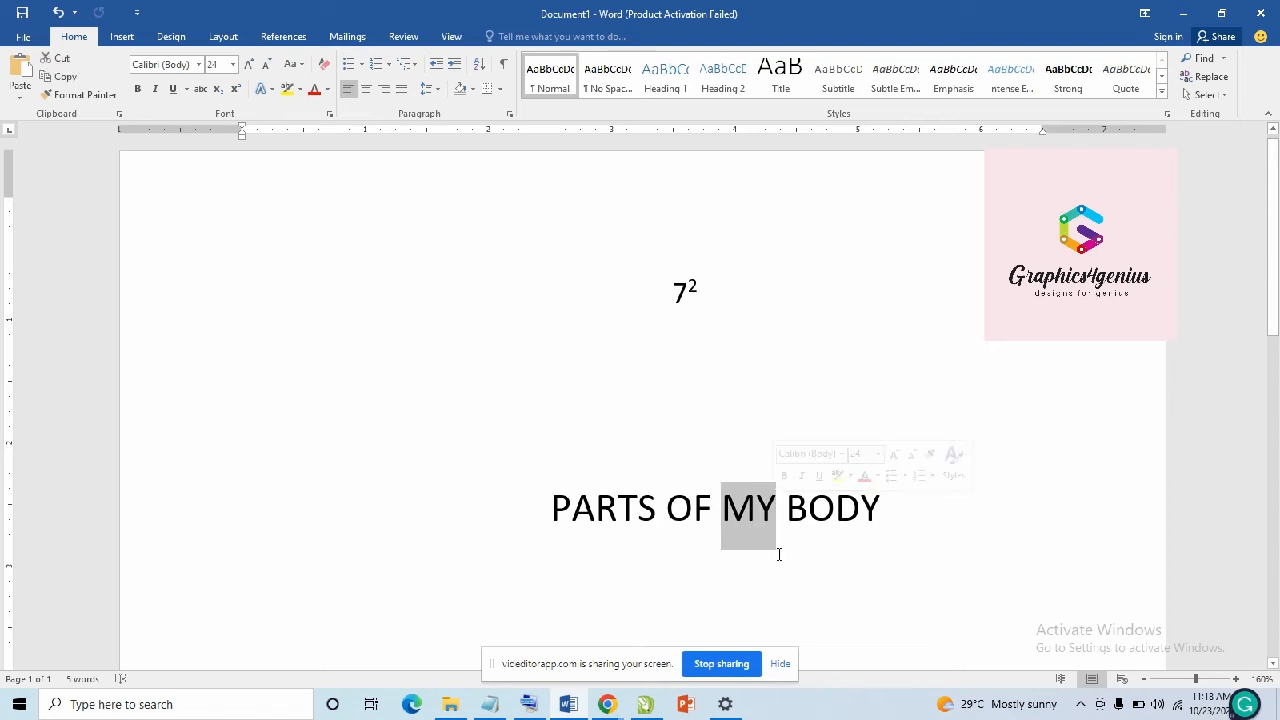
click(298, 89)
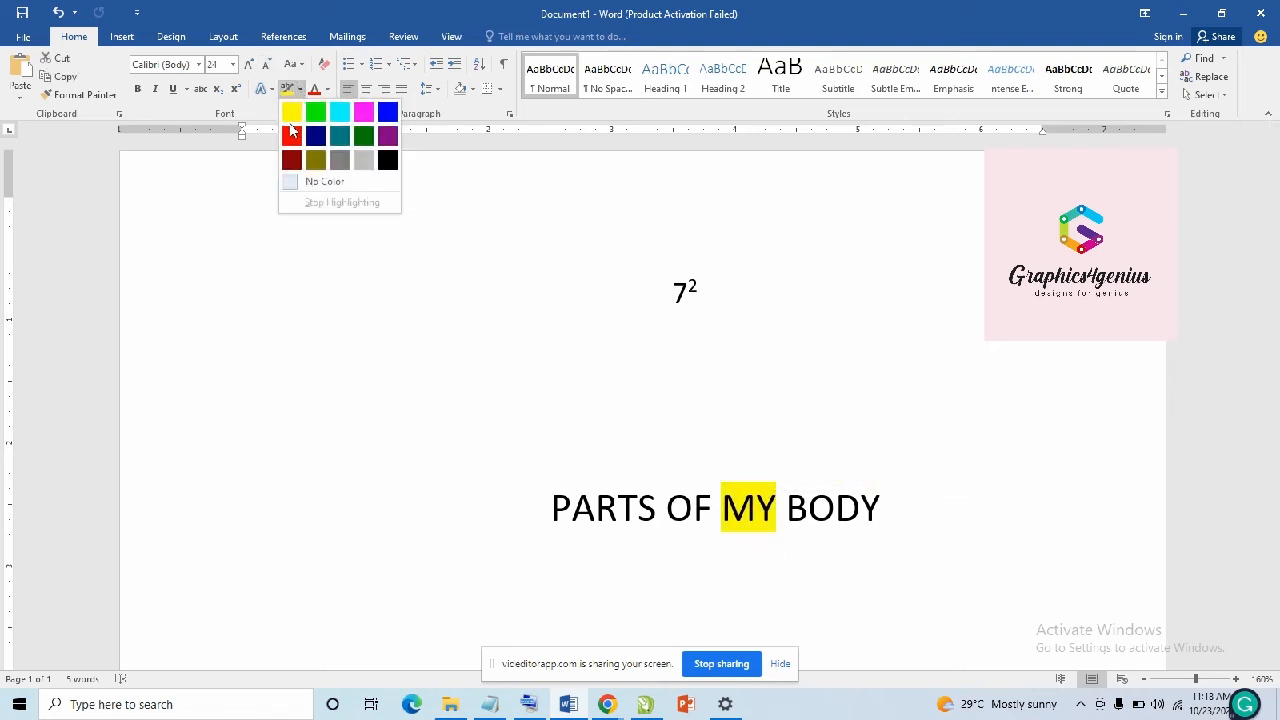
click(294, 103)
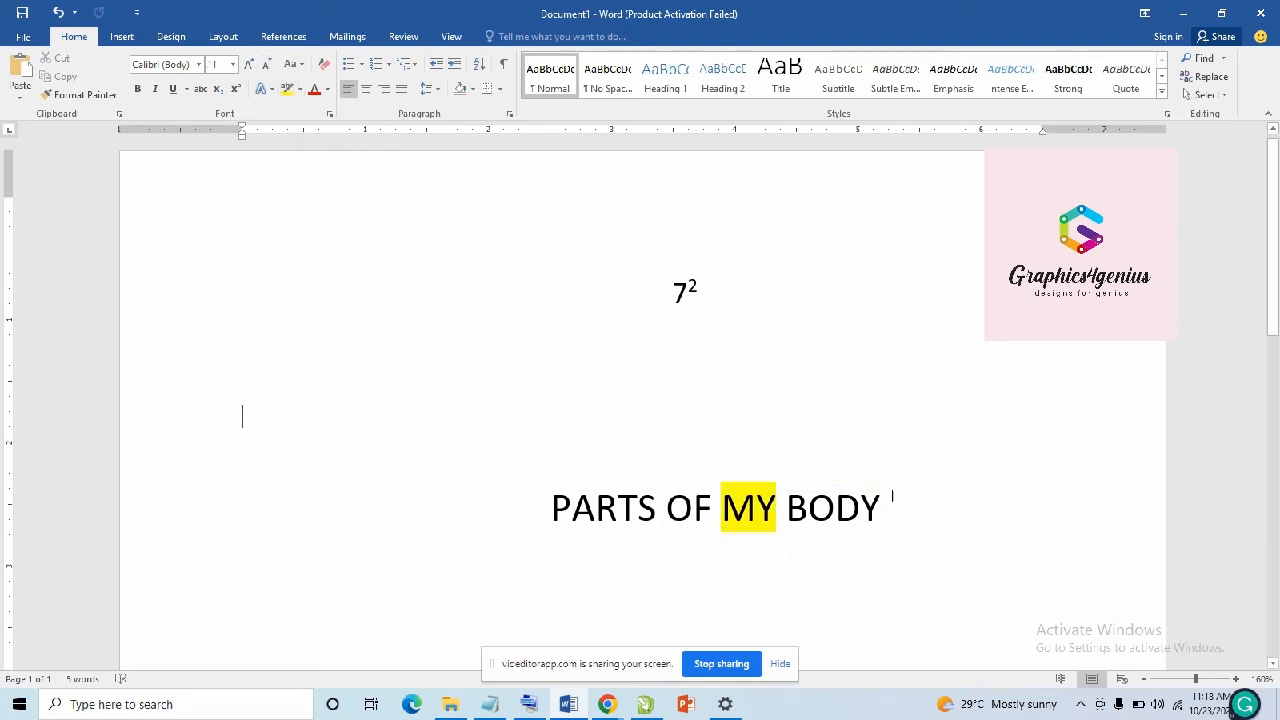
Step: Remove the yellow highlight from the word "MY" by setting its highlight to No Color
click(928, 526)
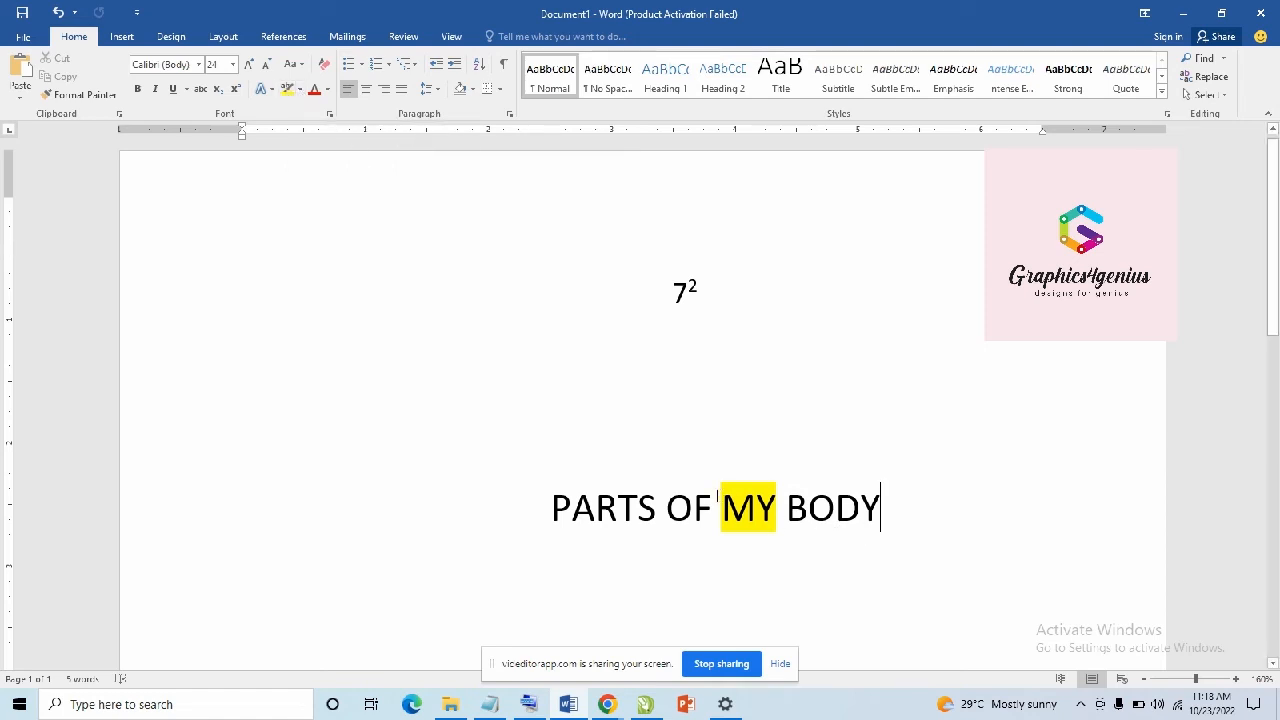
double_click(757, 497)
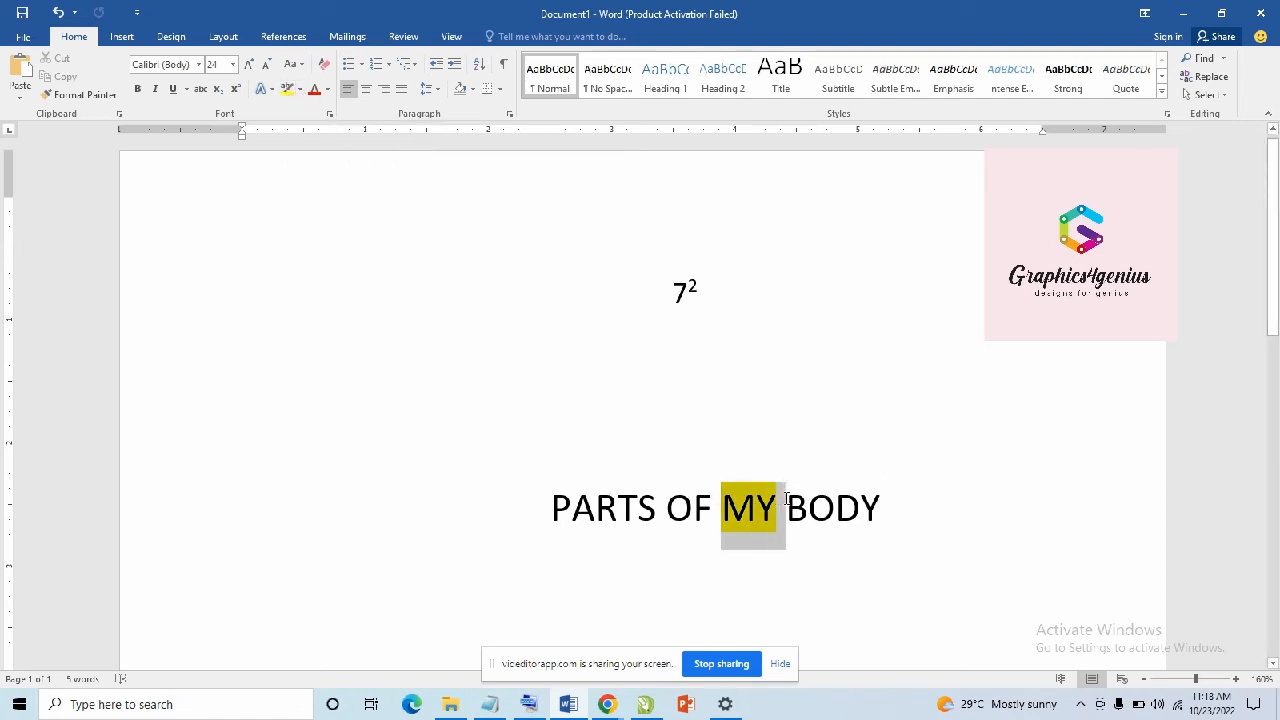
click(300, 97)
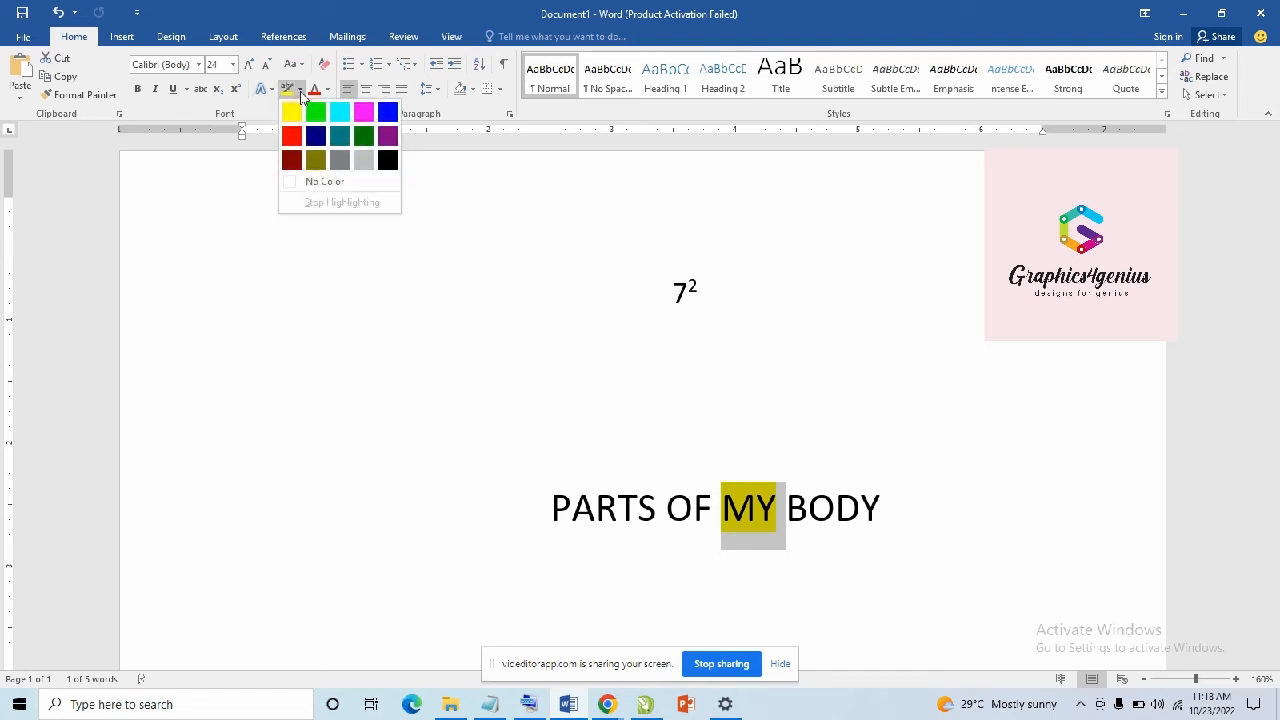
click(292, 190)
key(Right)
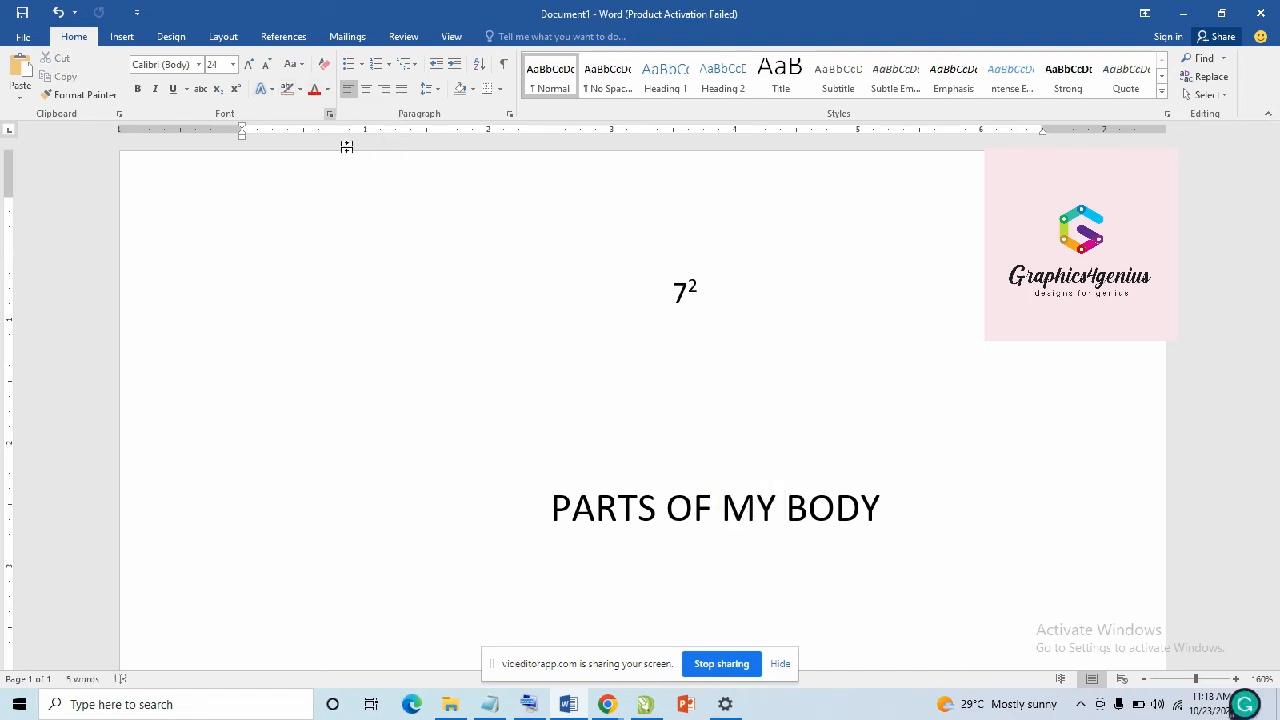
Step: Change the font color of the whole "PARTS OF MY BODY" line to the standard red
drag(551, 508, 894, 508)
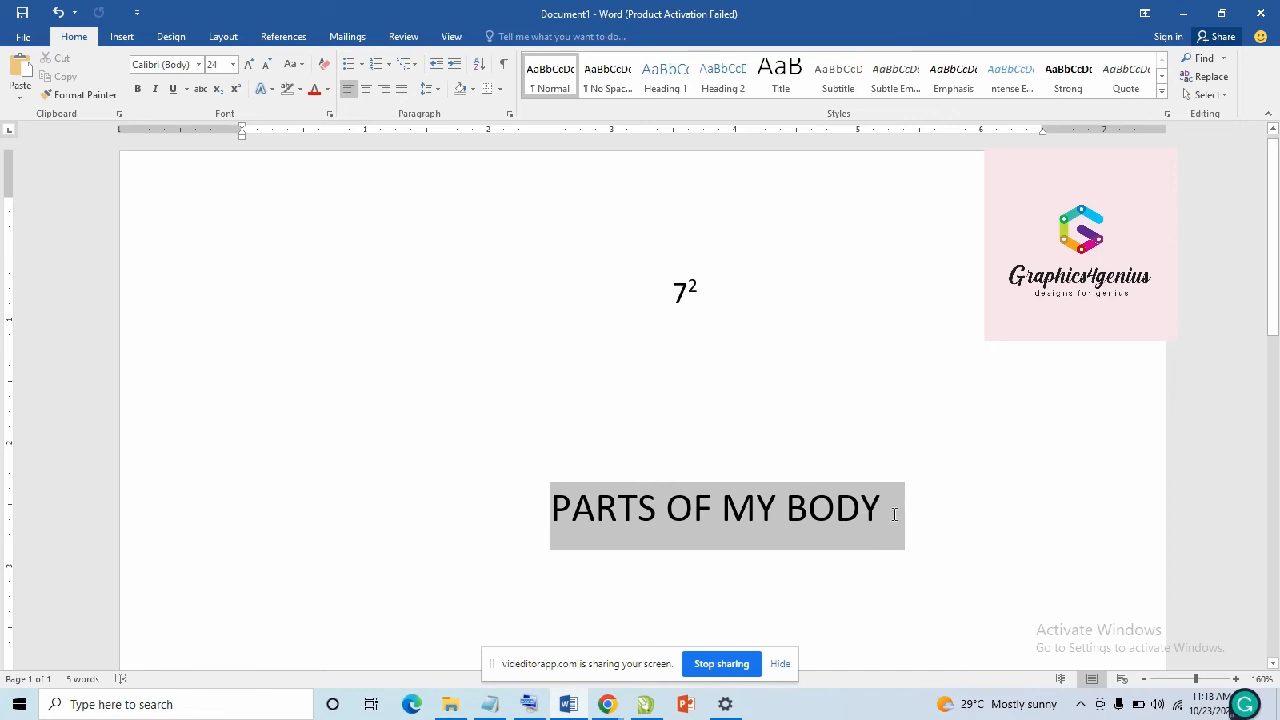
click(327, 89)
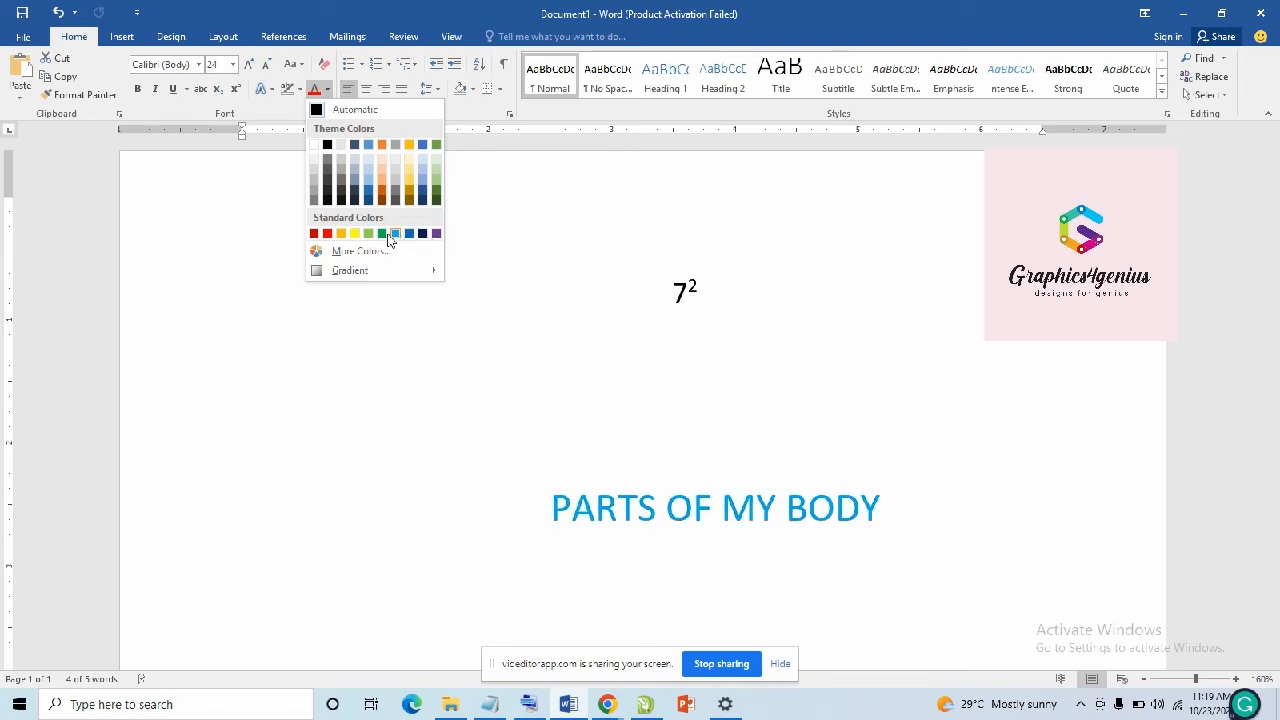
click(330, 235)
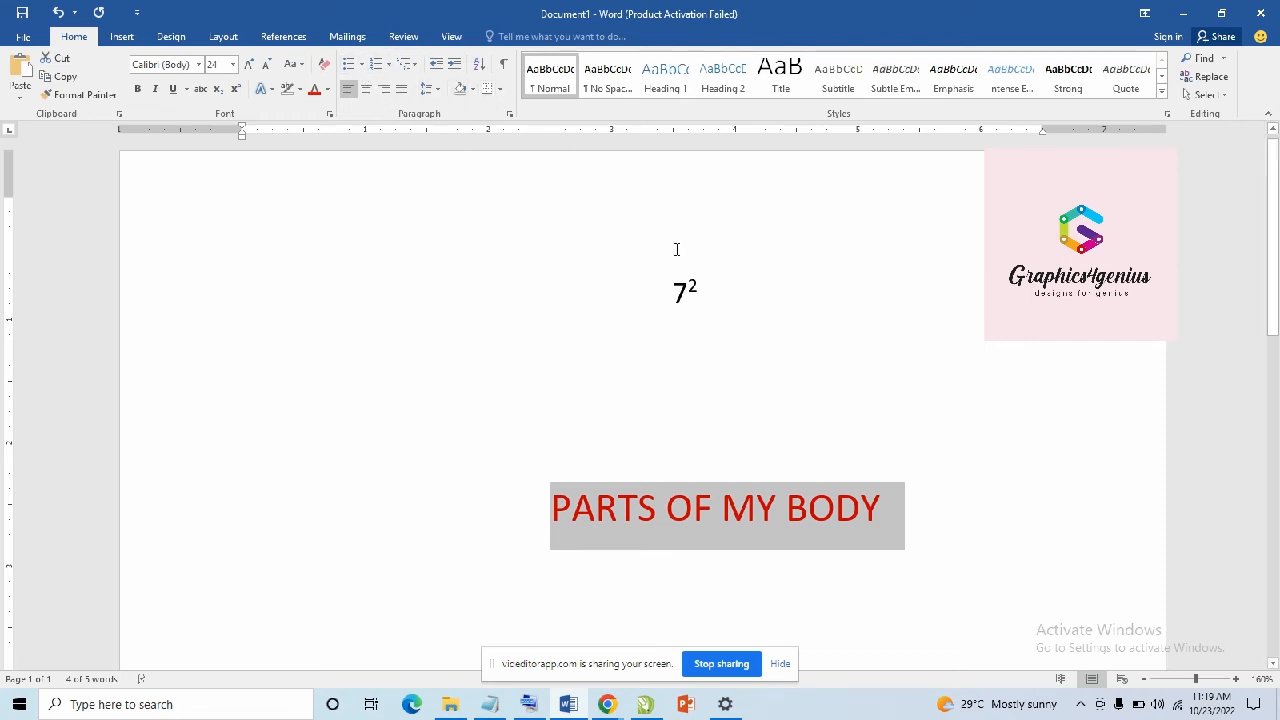
Step: Delete the 7 with the superscript 2 and move the red "PARTS OF MY BODY" to the first line of the page
drag(672, 282, 720, 291)
key(BackSpace)
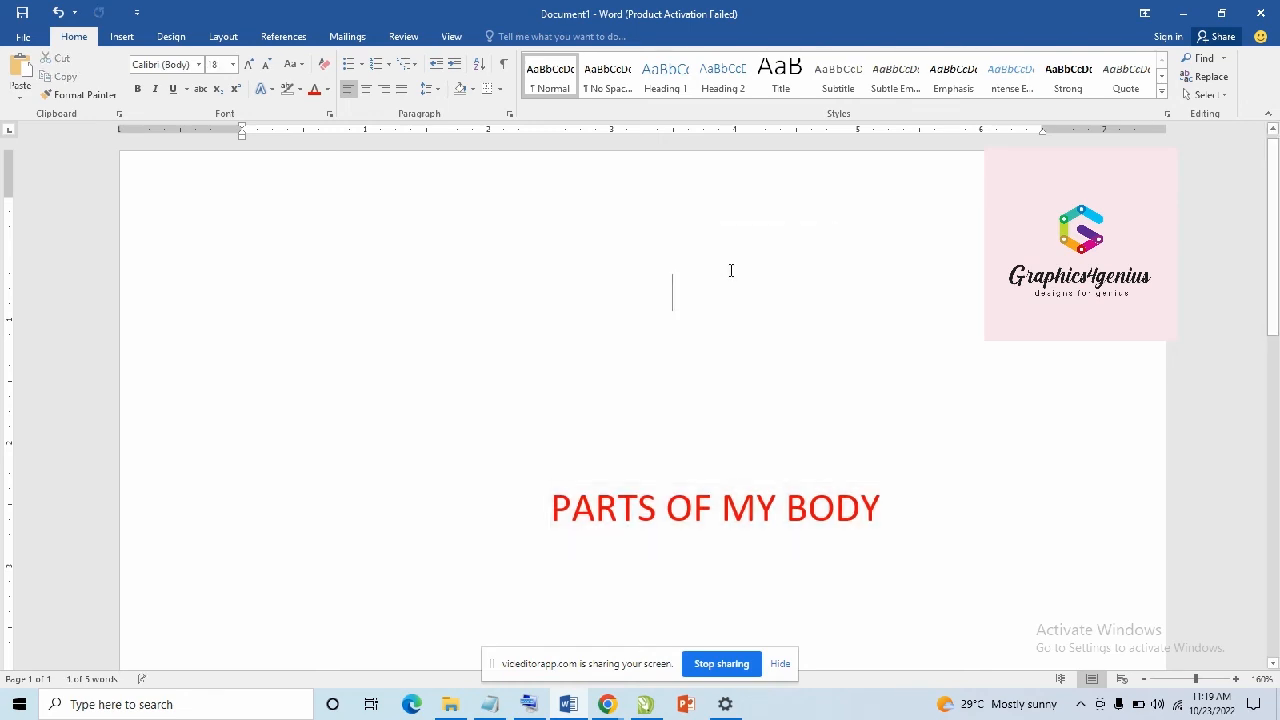
drag(558, 520, 886, 494)
key(ctrl+c)
key(BackSpace)
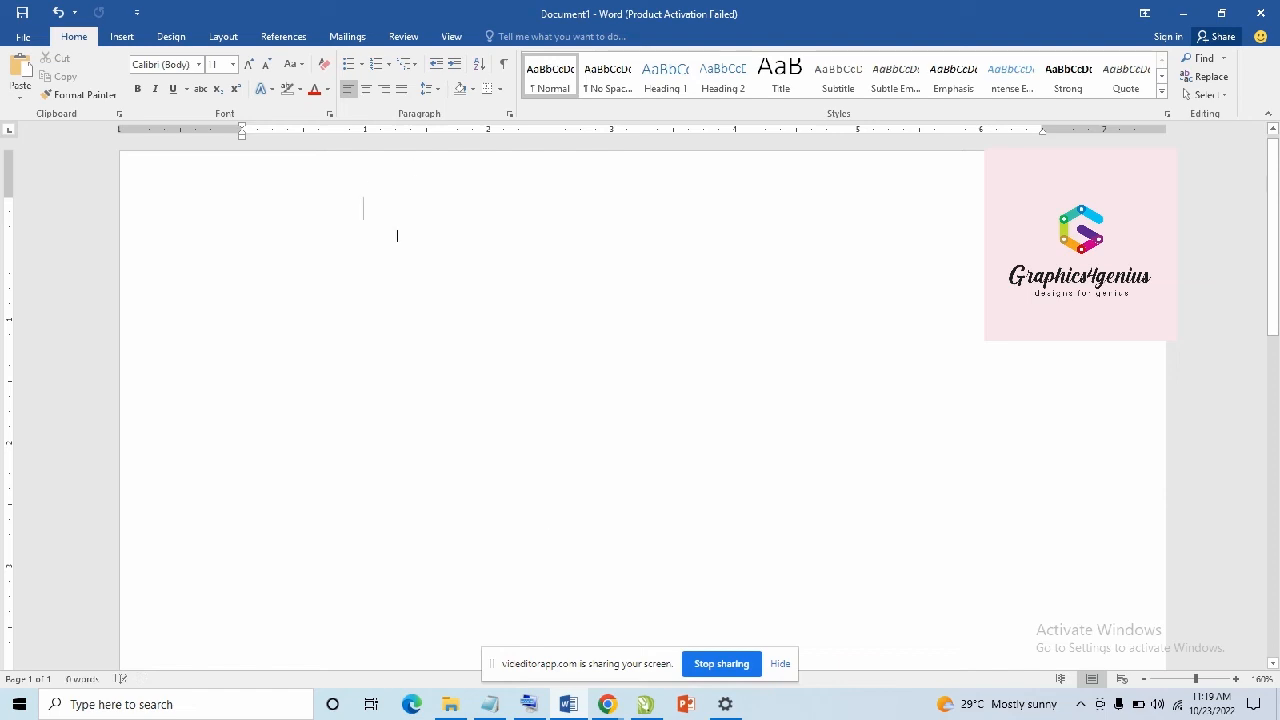
key(ctrl+v)
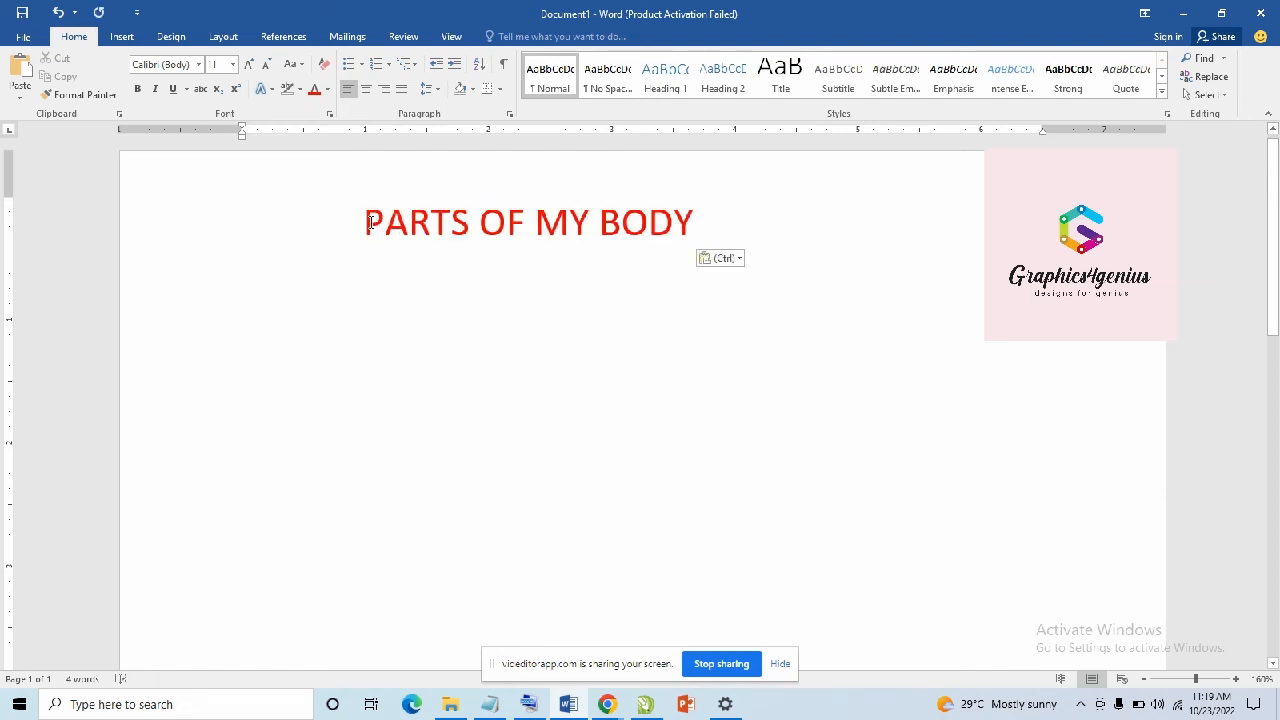
Step: Remove the indent before "PARTS OF MY BODY" so that it starts at the page's left margin
key(BackSpace)
key(BackSpace)
key(BackSpace)
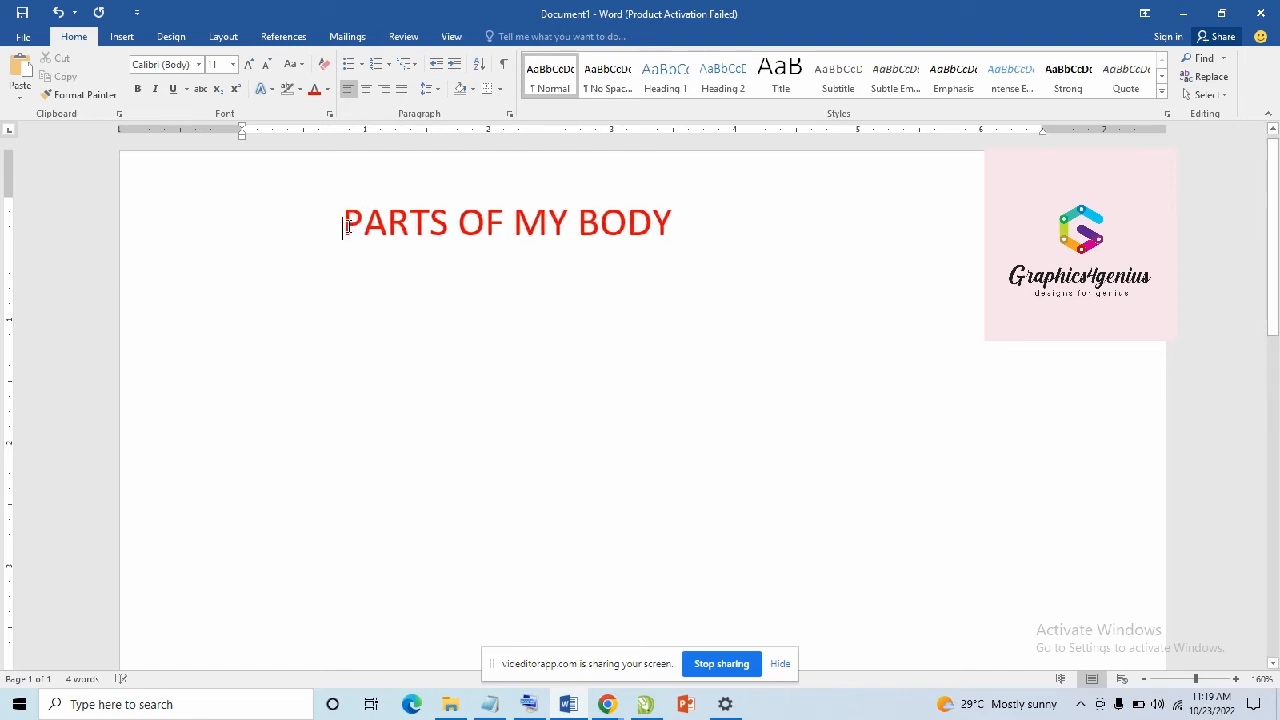
key(BackSpace)
key(BackSpace)
key(BackSpace)
key(BackSpace)
key(BackSpace)
key(BackSpace)
key(BackSpace)
key(BackSpace)
key(BackSpace)
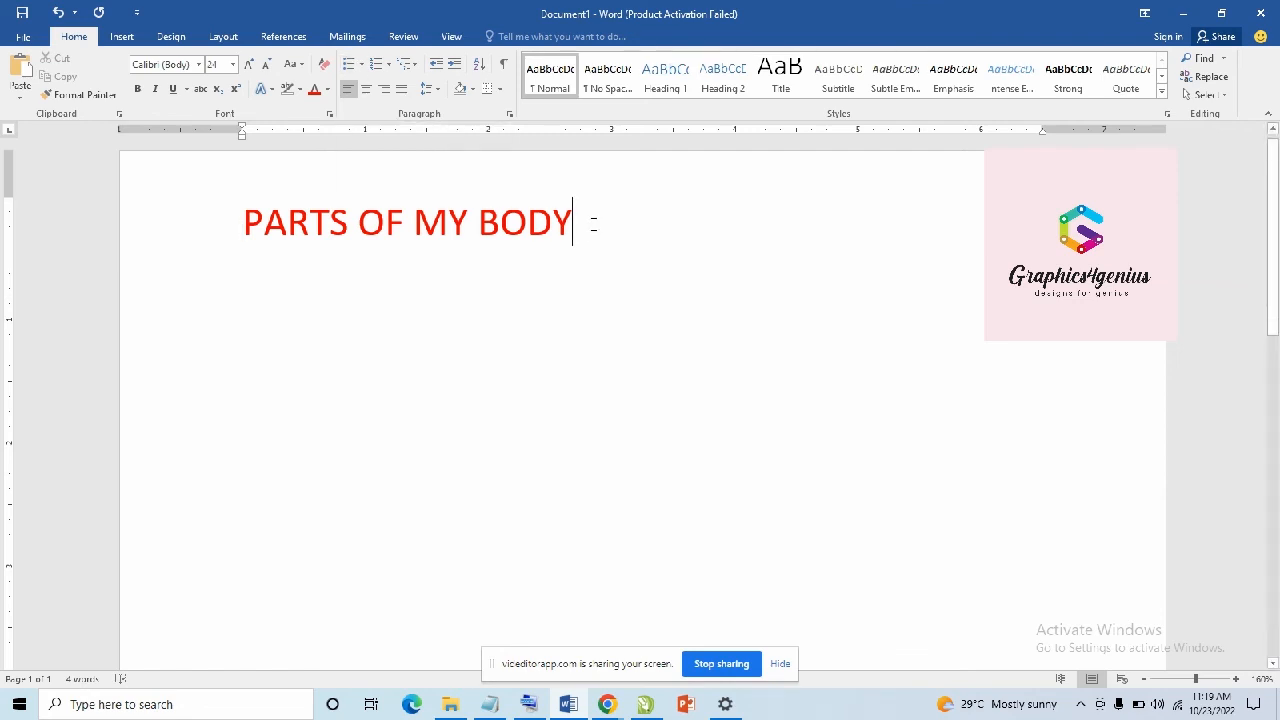
Step: Add the entries "Eyes" and "Nose" on separate lines below the "PARTS OF MY BODY" heading
key(Return)
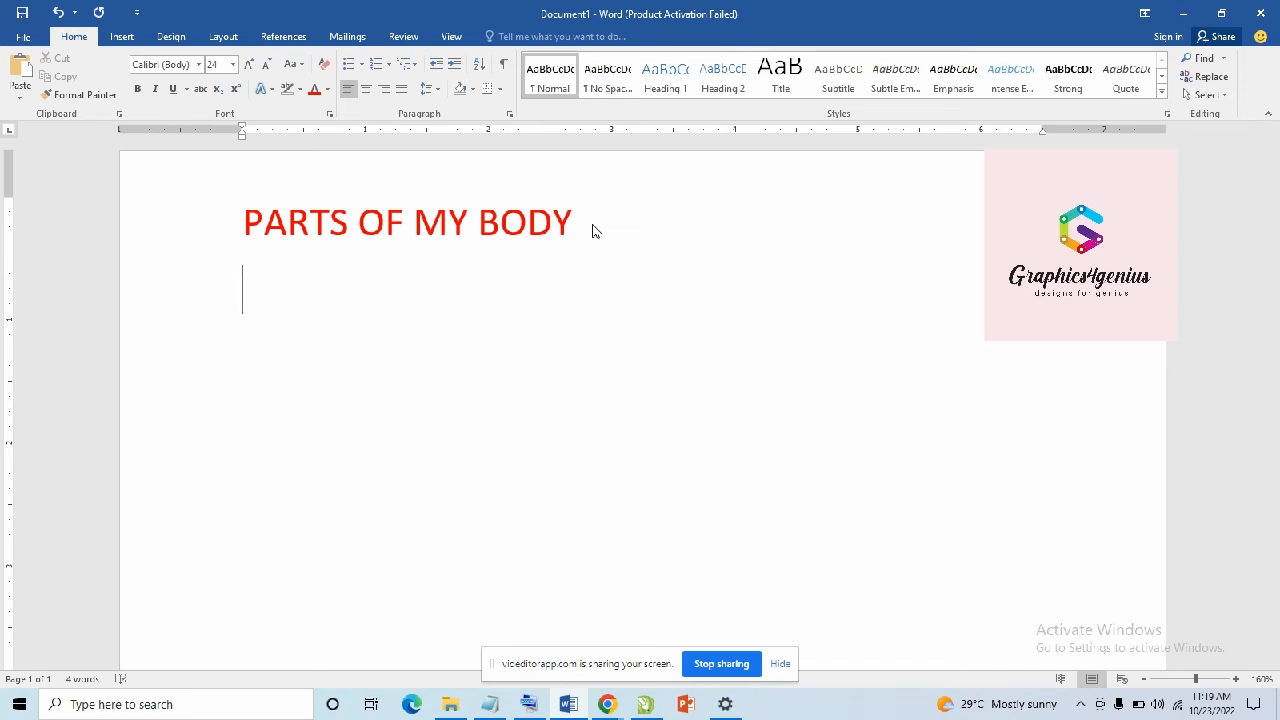
text(eye)
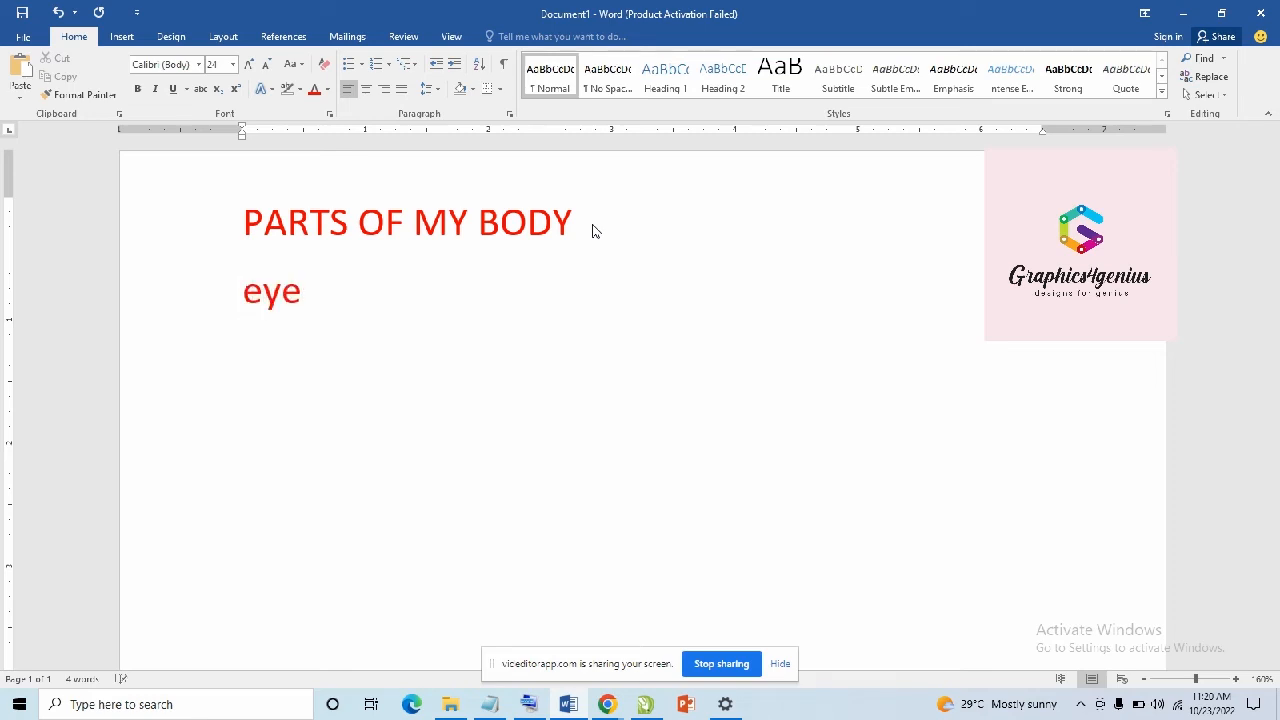
text(s)
key(Return)
text(nise)
key(BackSpace)
key(BackSpace)
key(BackSpace)
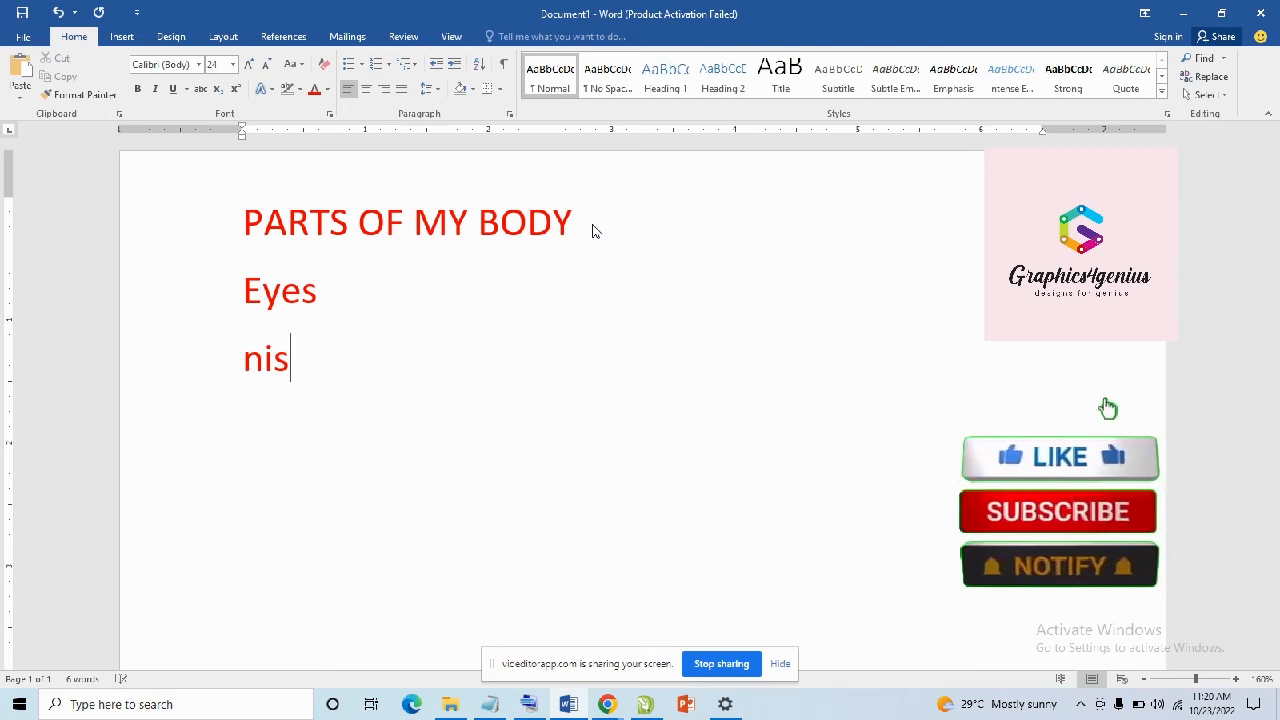
text(ose)
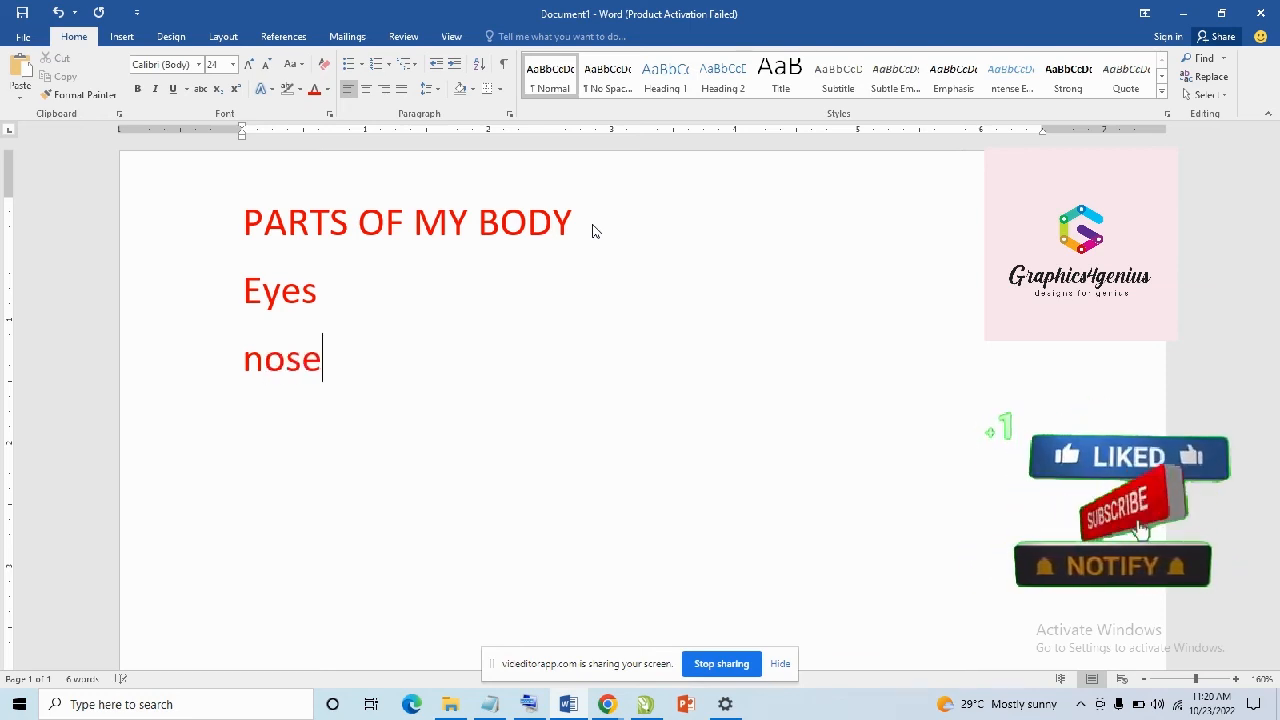
Step: Continue the body parts list with "Ear", "Mouth", "Teeth", "Arm" and "legs", each on its own line
key(Return)
text(ear)
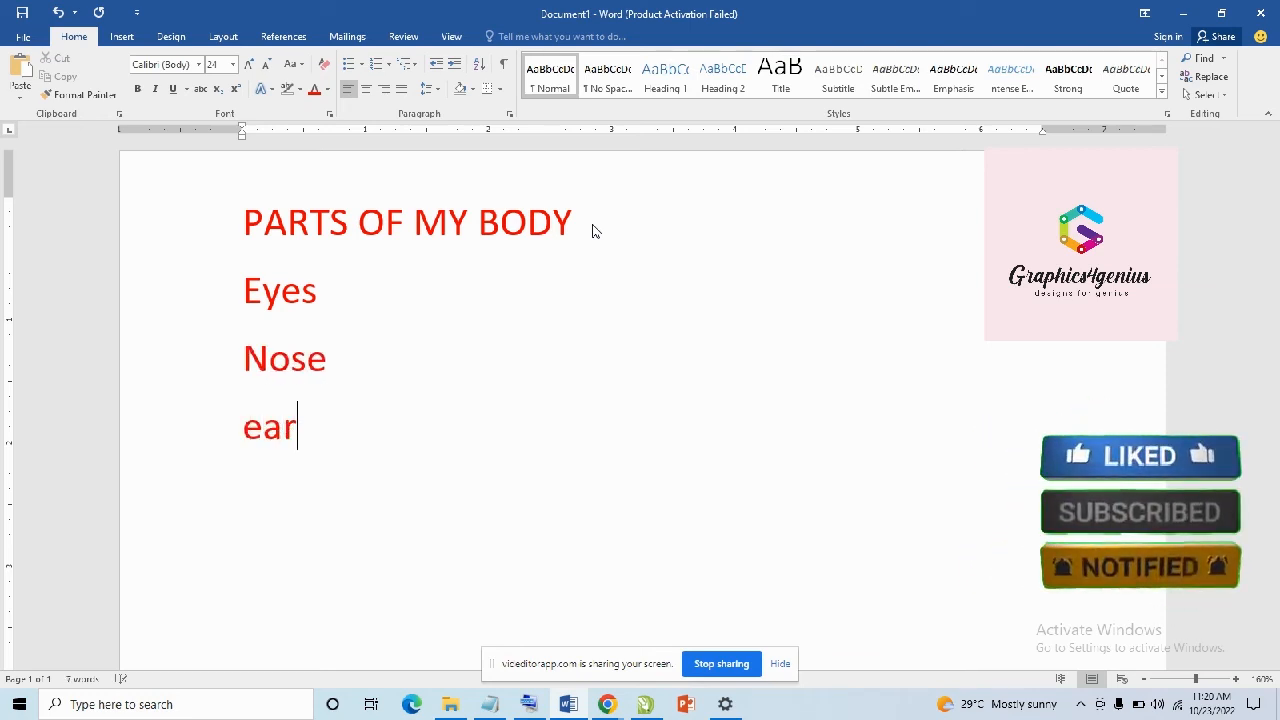
key(Return)
text(m)
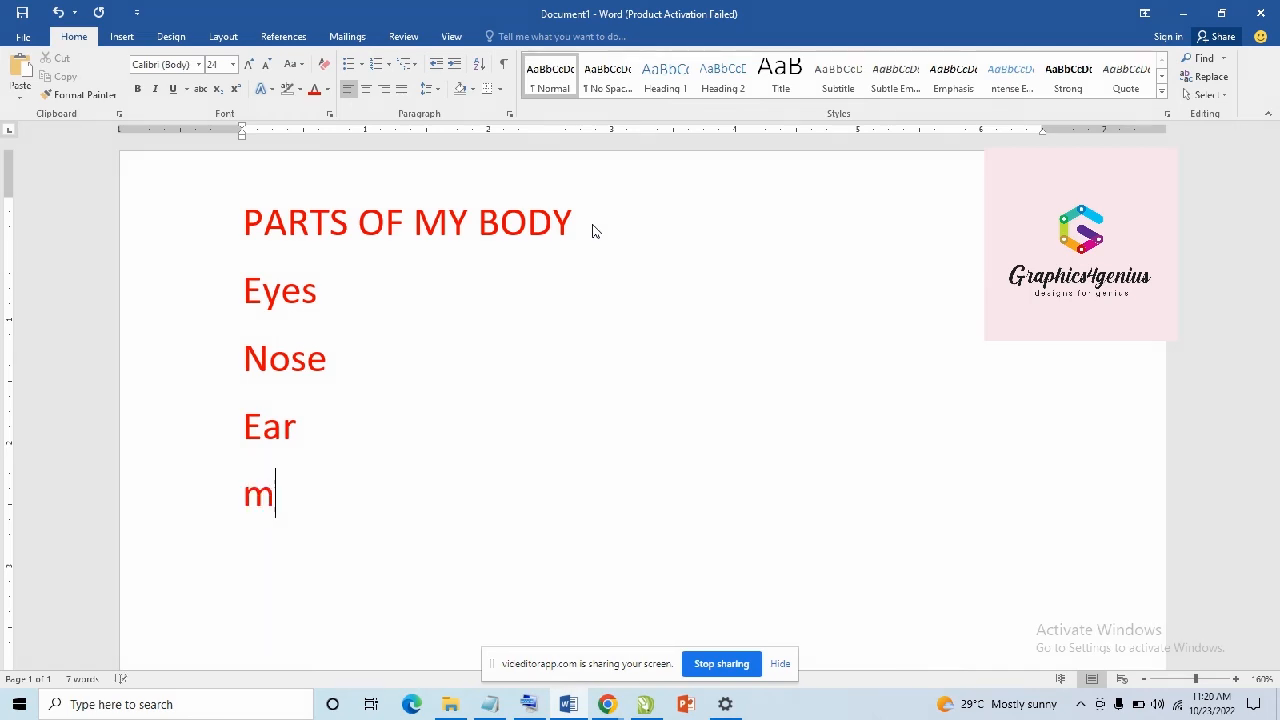
text(outht)
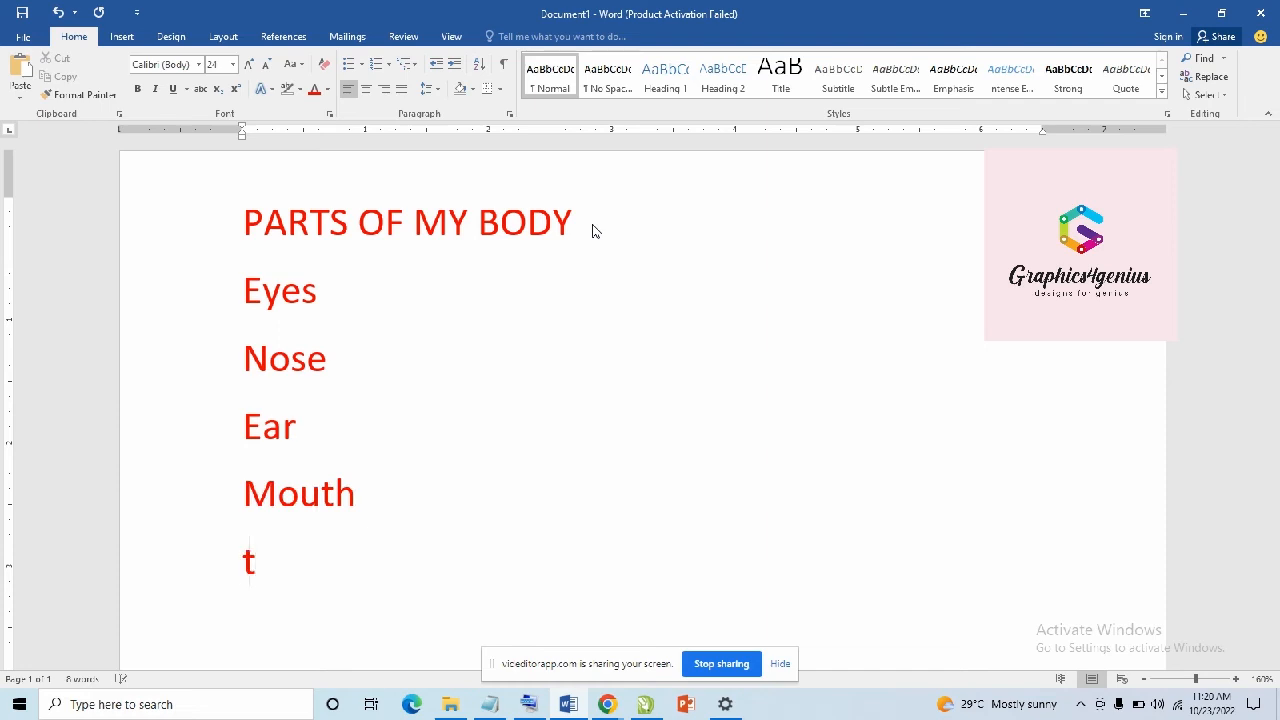
text(eeth)
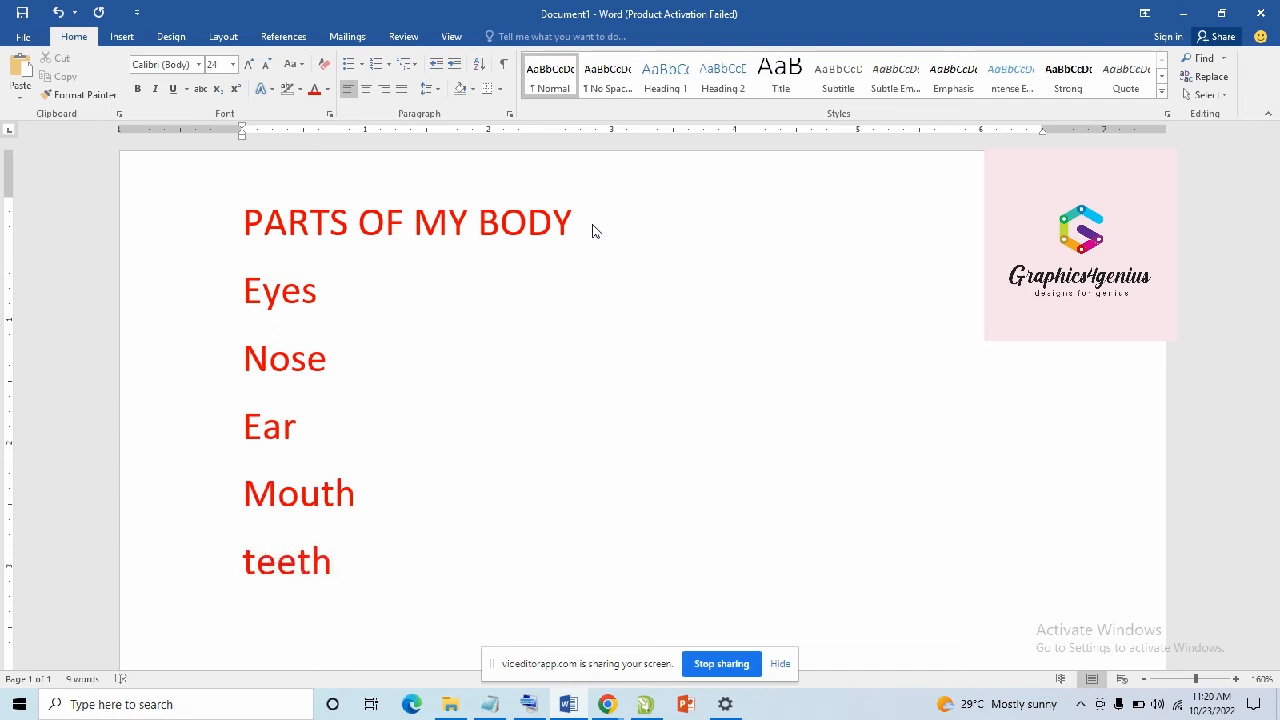
key(Return)
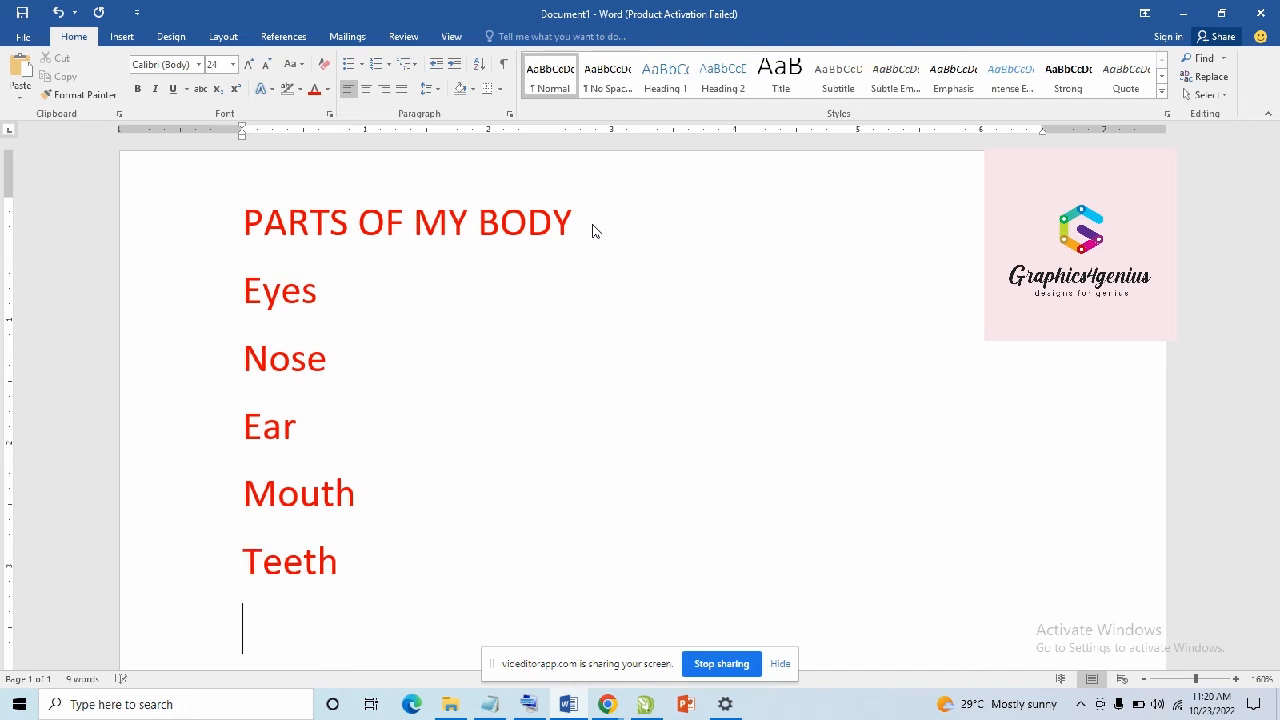
text(arm)
key(Return)
text(legs)
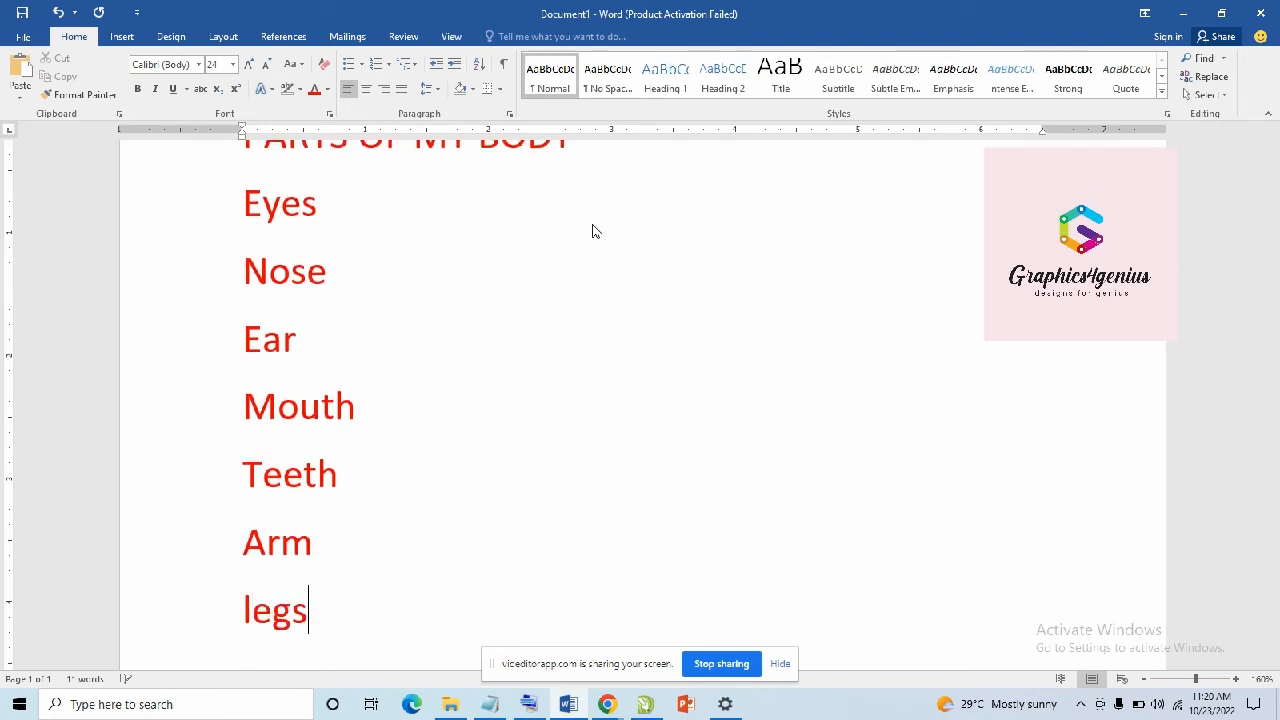
Step: Make the list entries "Arm" and "Ear" plural so that they read "Arms" and "Ears"
click(313, 546)
text(s)
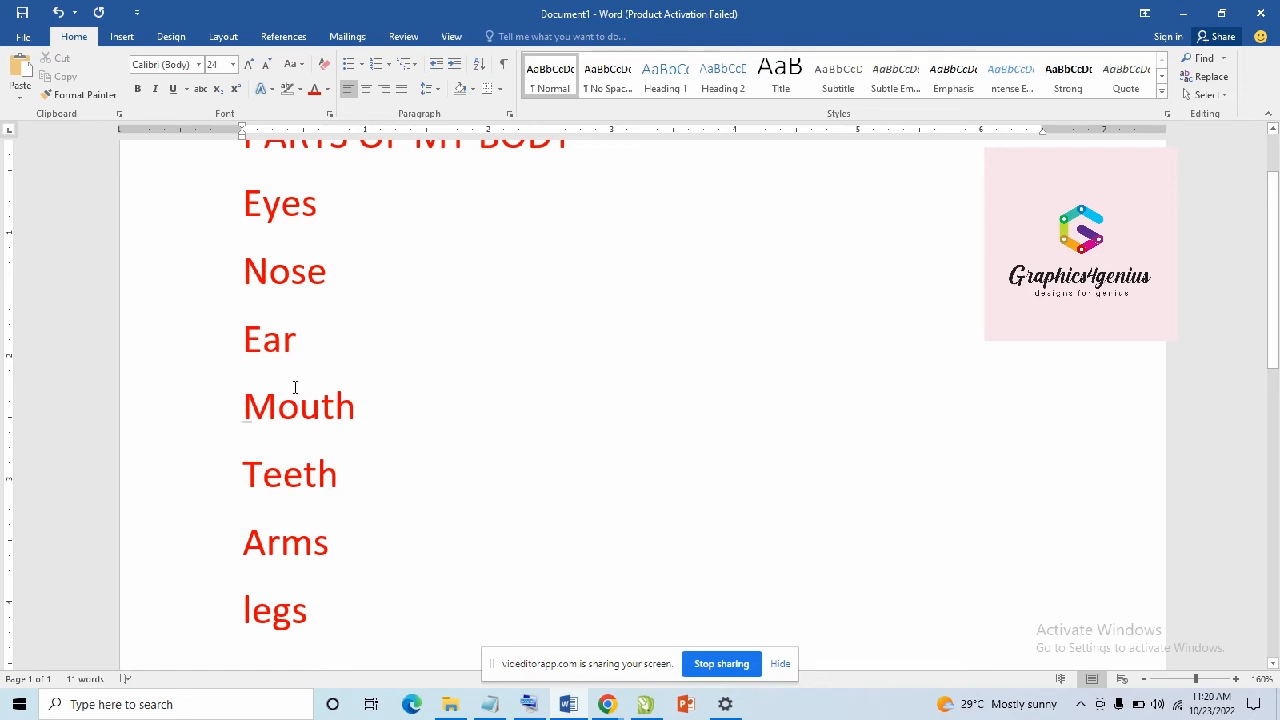
scroll(291, 336, up, 1)
scroll(330, 355, down, 1)
click(312, 345)
text(s)
scroll(343, 376, up, 1)
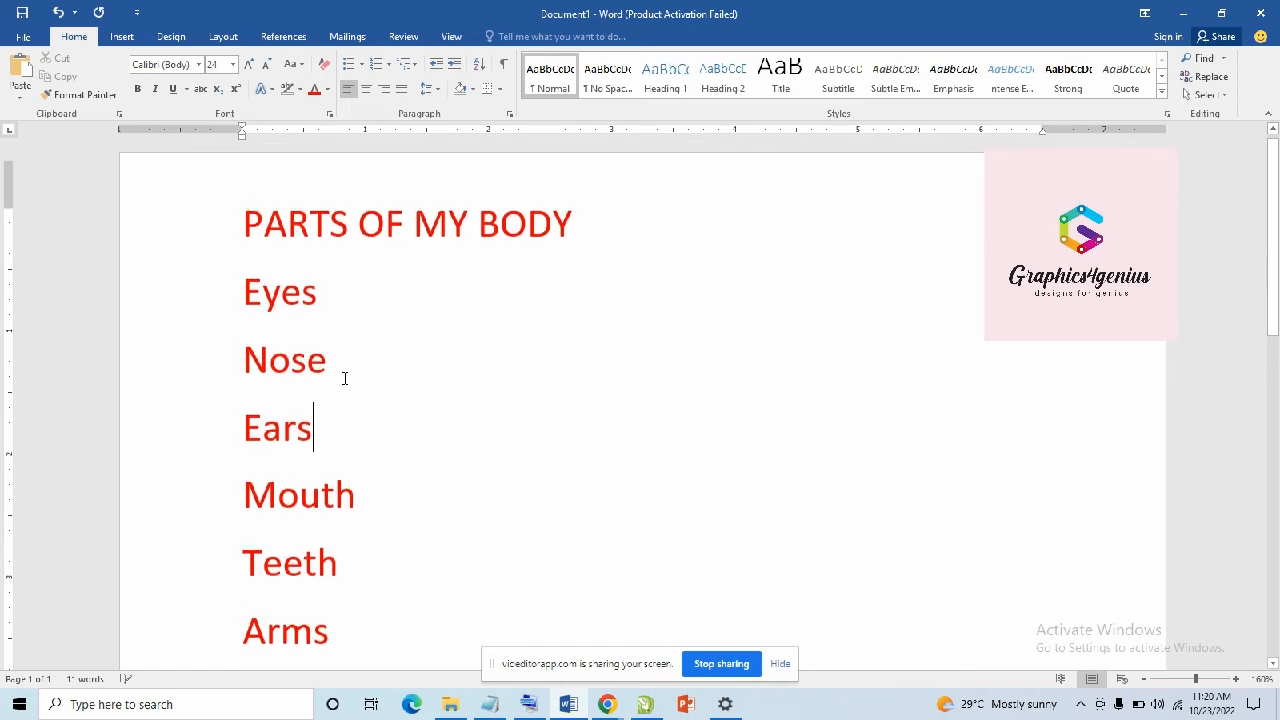
Step: Delete the "Teeth" and "Mouth" lines from the body parts list
scroll(377, 271, down, 1)
scroll(368, 400, down, 1)
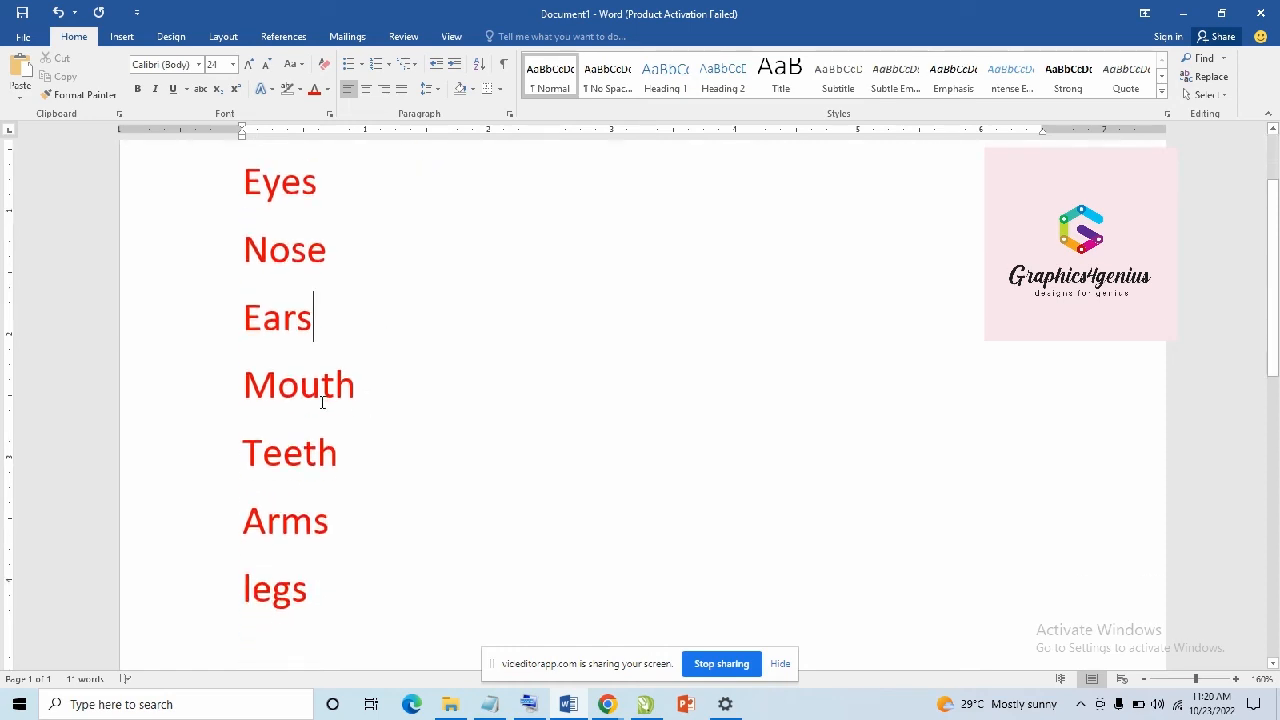
click(243, 451)
key(Delete)
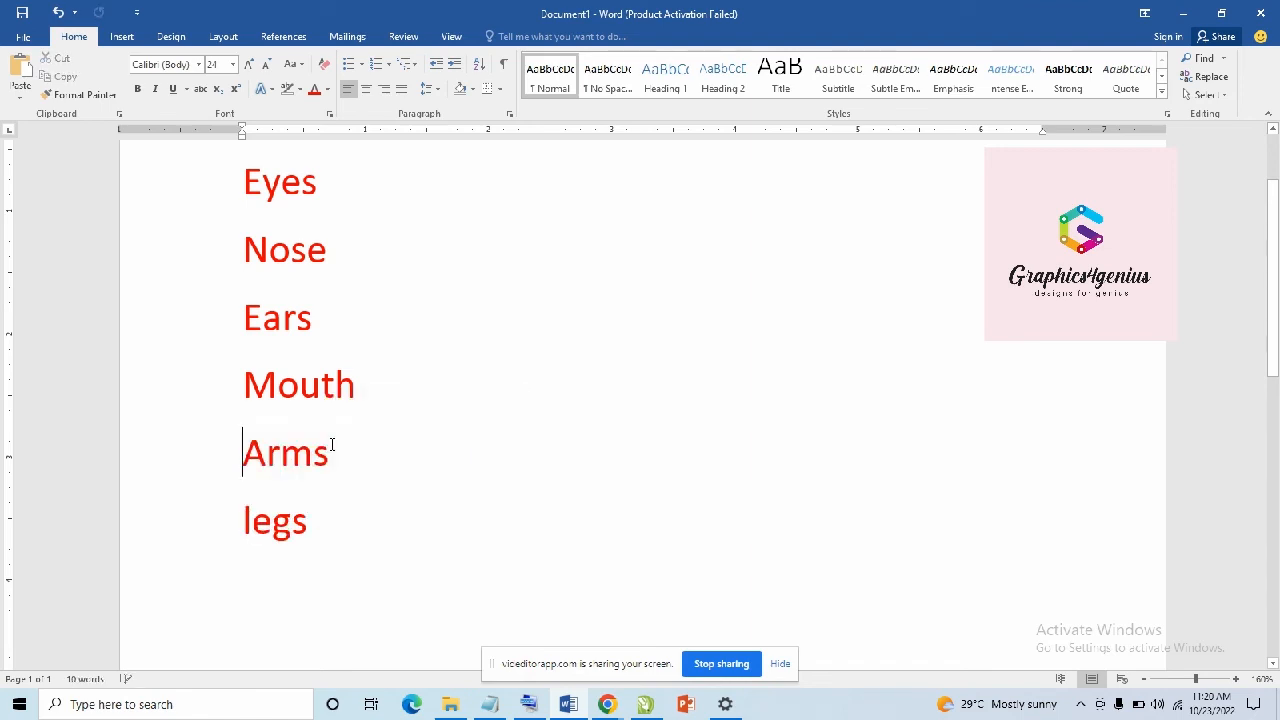
drag(250, 384, 371, 376)
key(Delete)
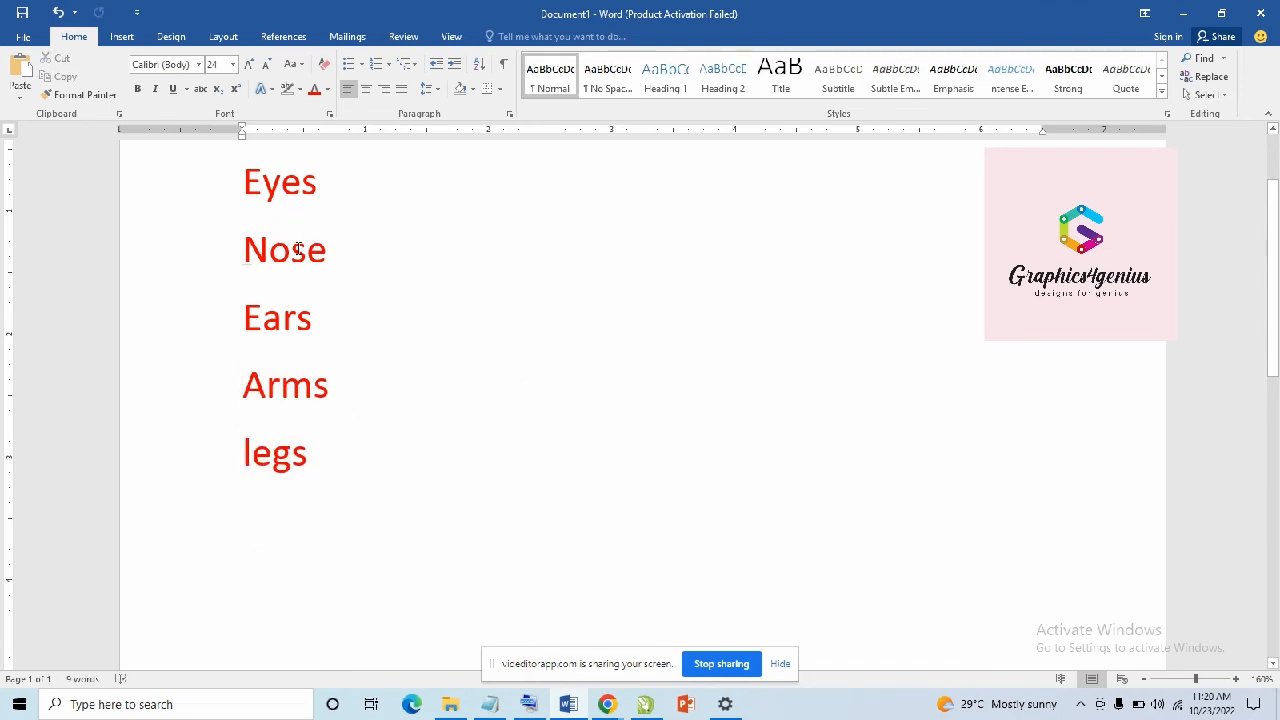
Step: Format the entries from "Eyes" to "legs" as a bulleted list with the solid round bullet
scroll(298, 249, up, 2)
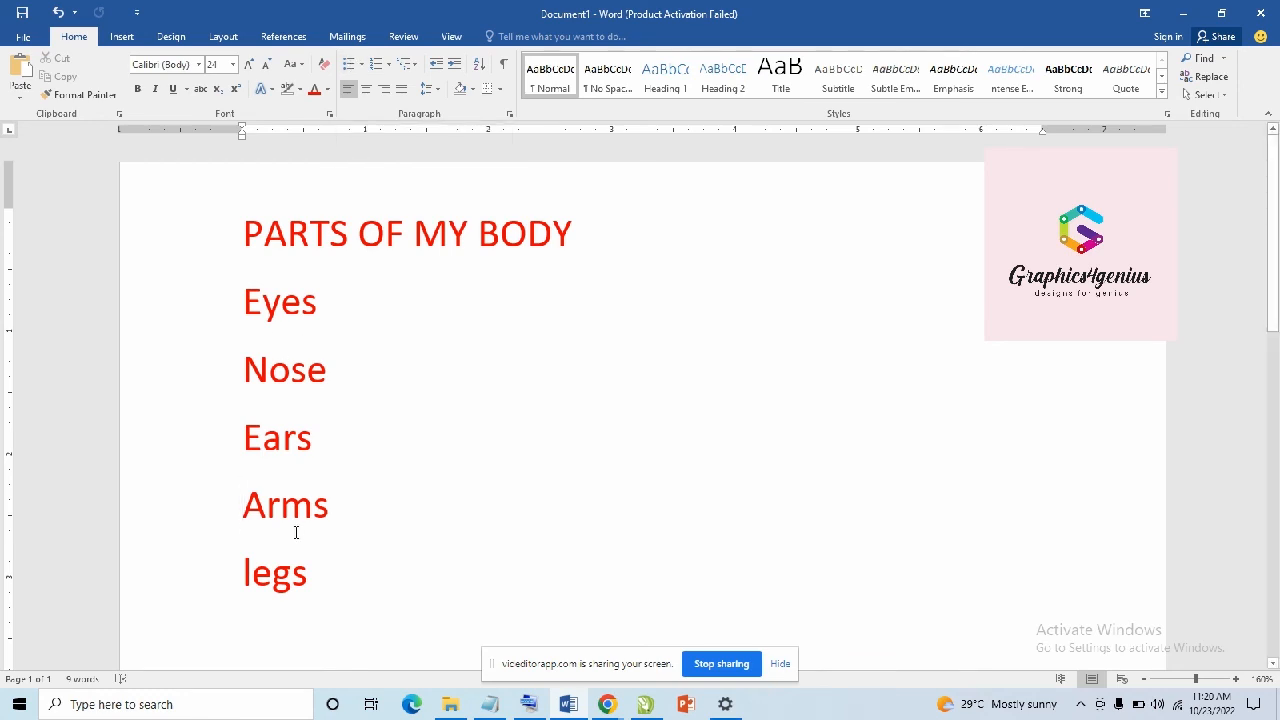
drag(243, 302, 324, 580)
click(349, 73)
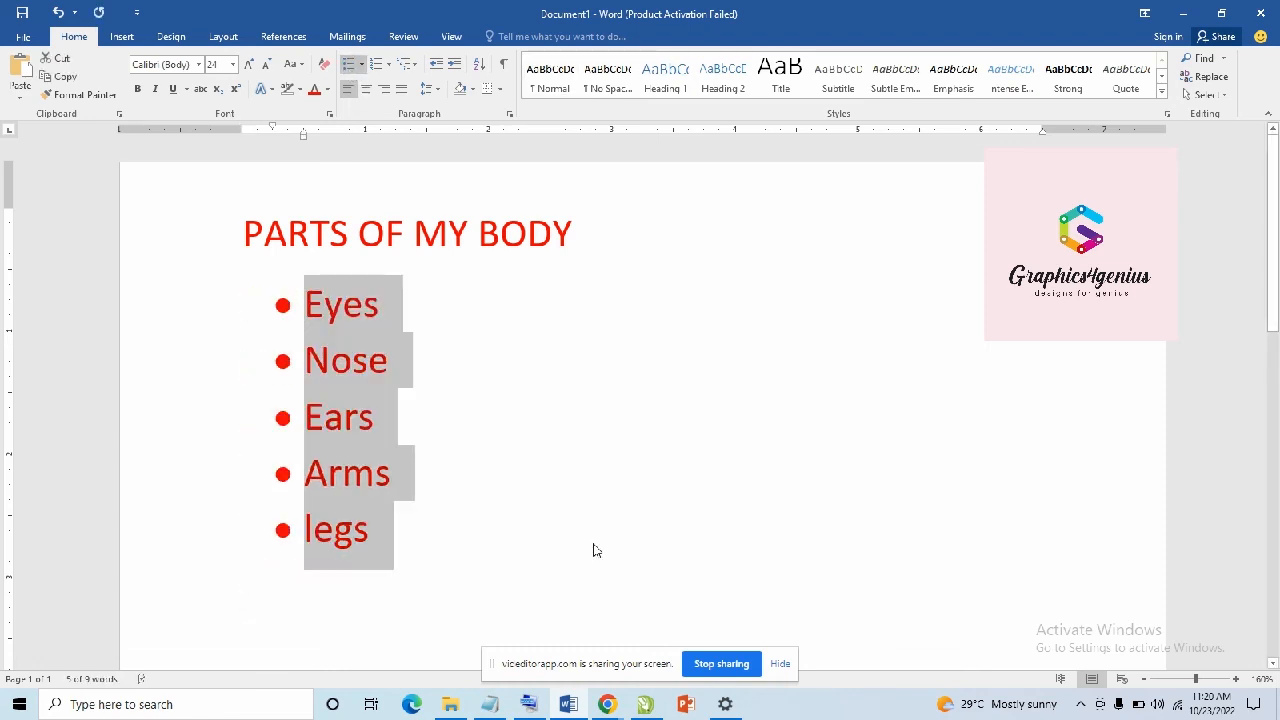
click(561, 325)
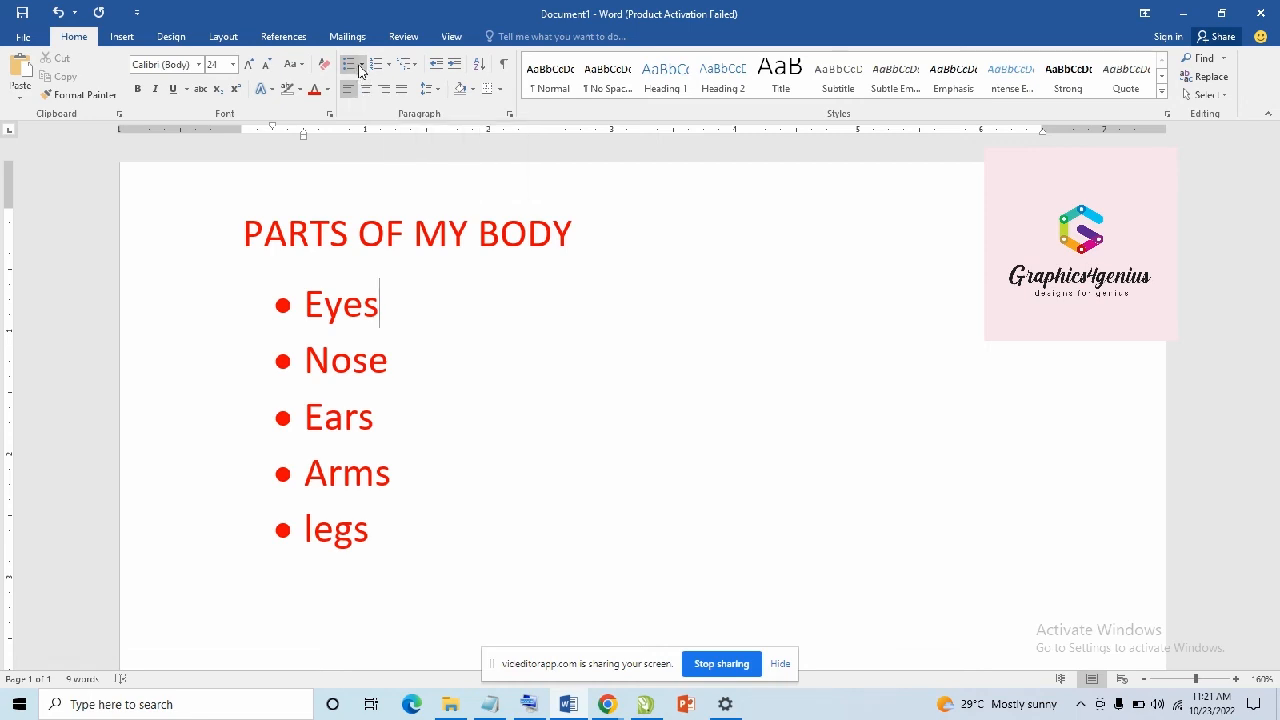
drag(320, 300, 395, 550)
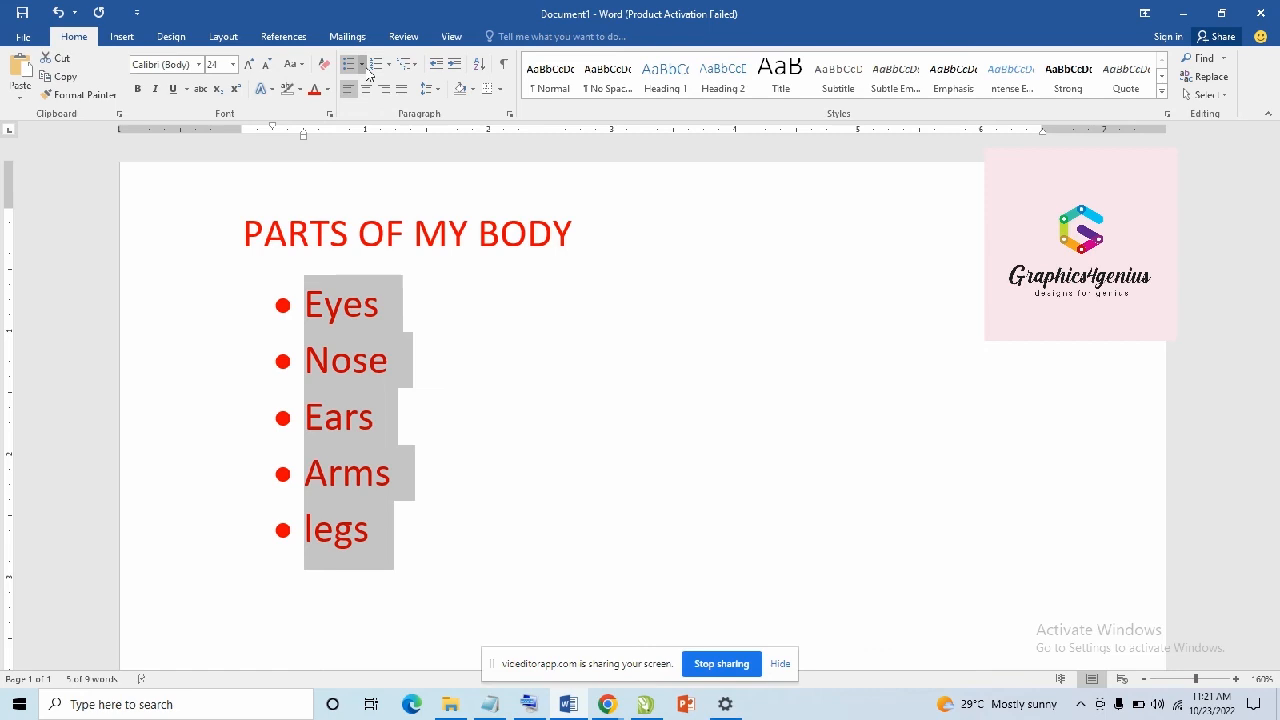
click(363, 65)
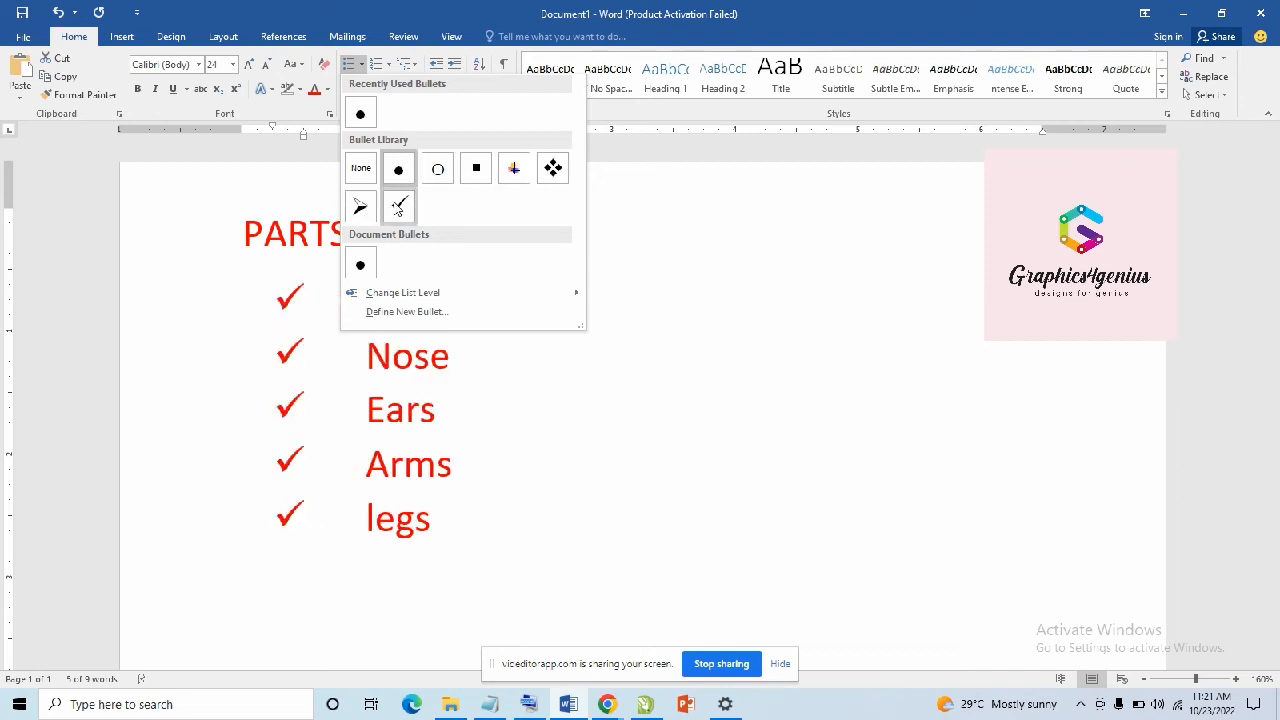
click(399, 168)
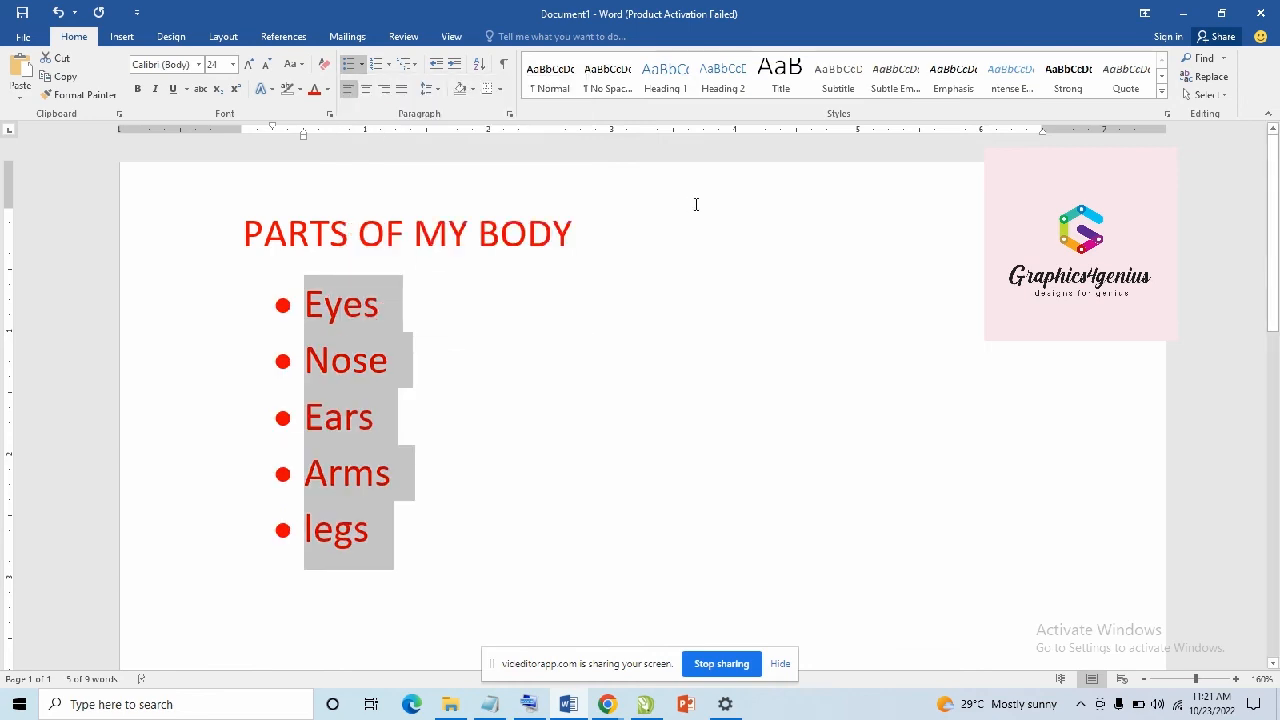
Step: Preview the numbering formats on the selected list and look through the multilevel list styles without applying any
click(390, 65)
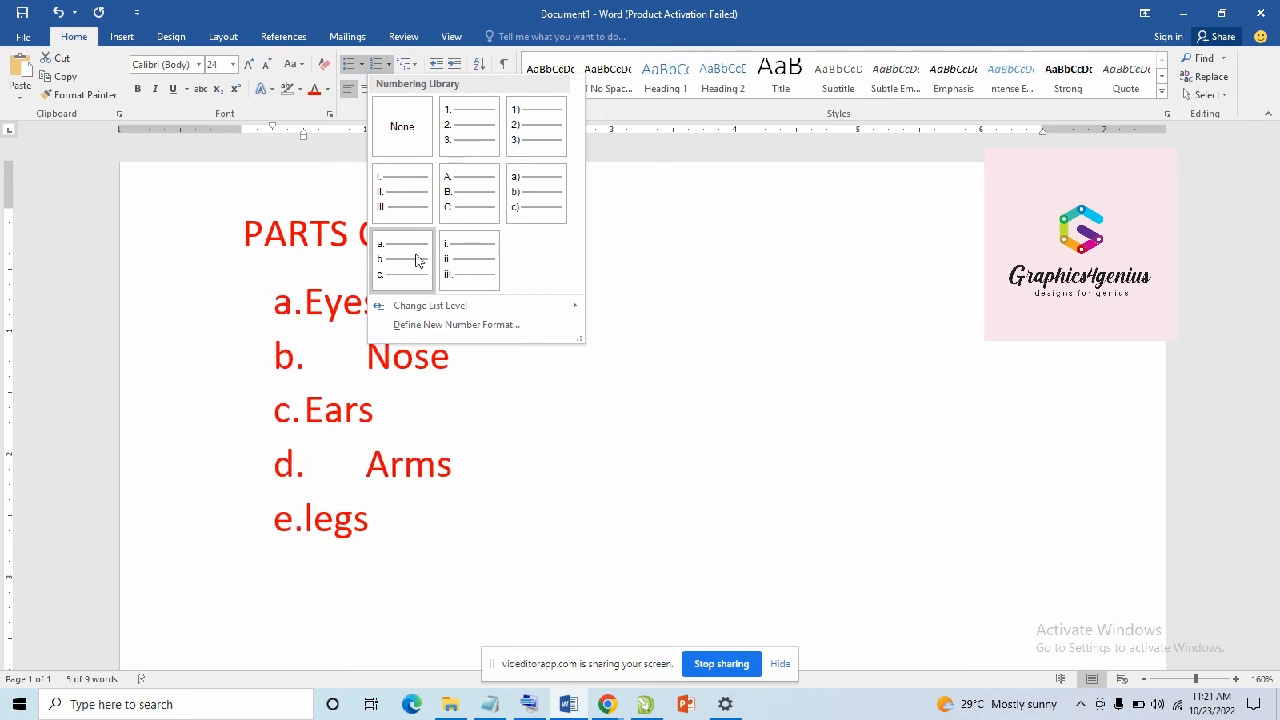
click(671, 251)
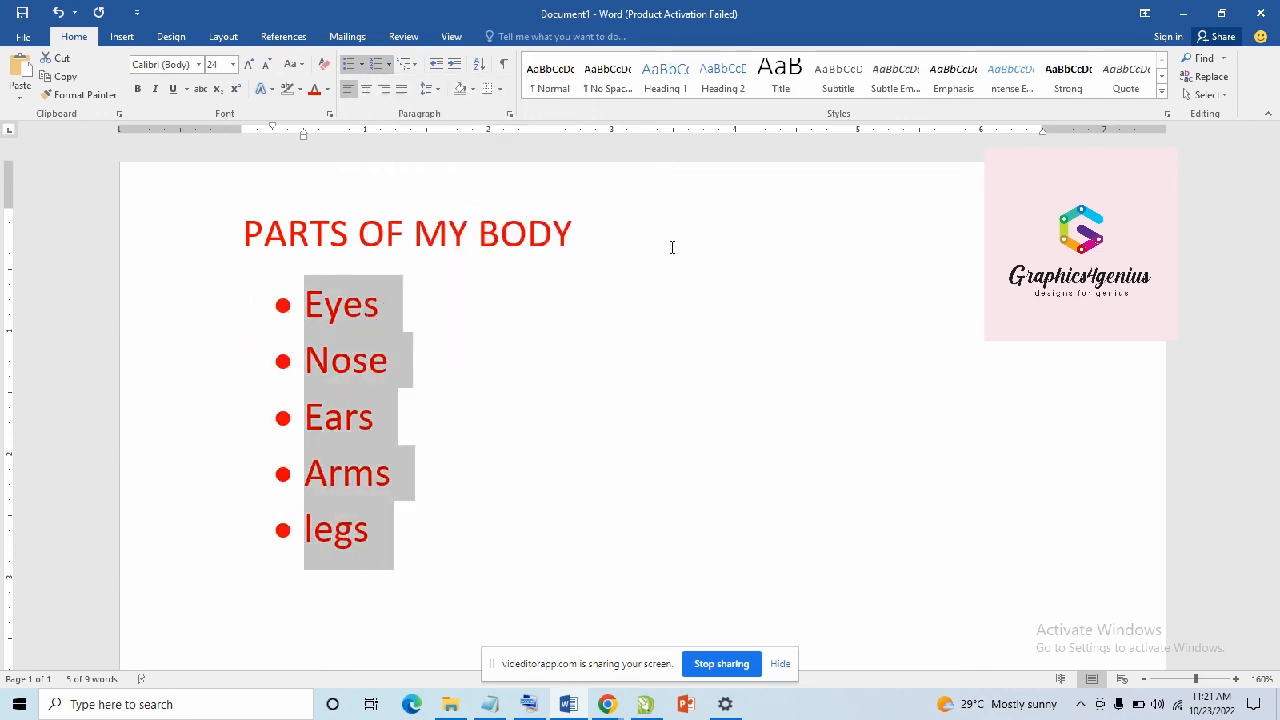
click(405, 63)
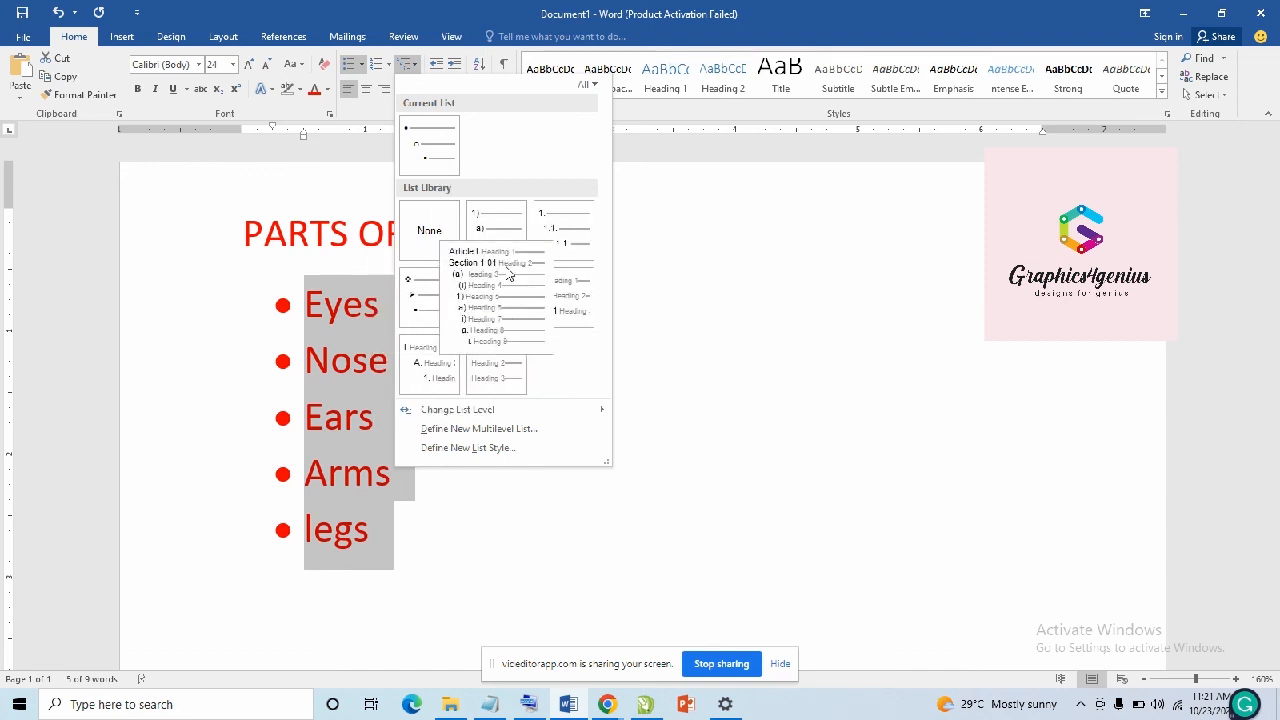
click(305, 182)
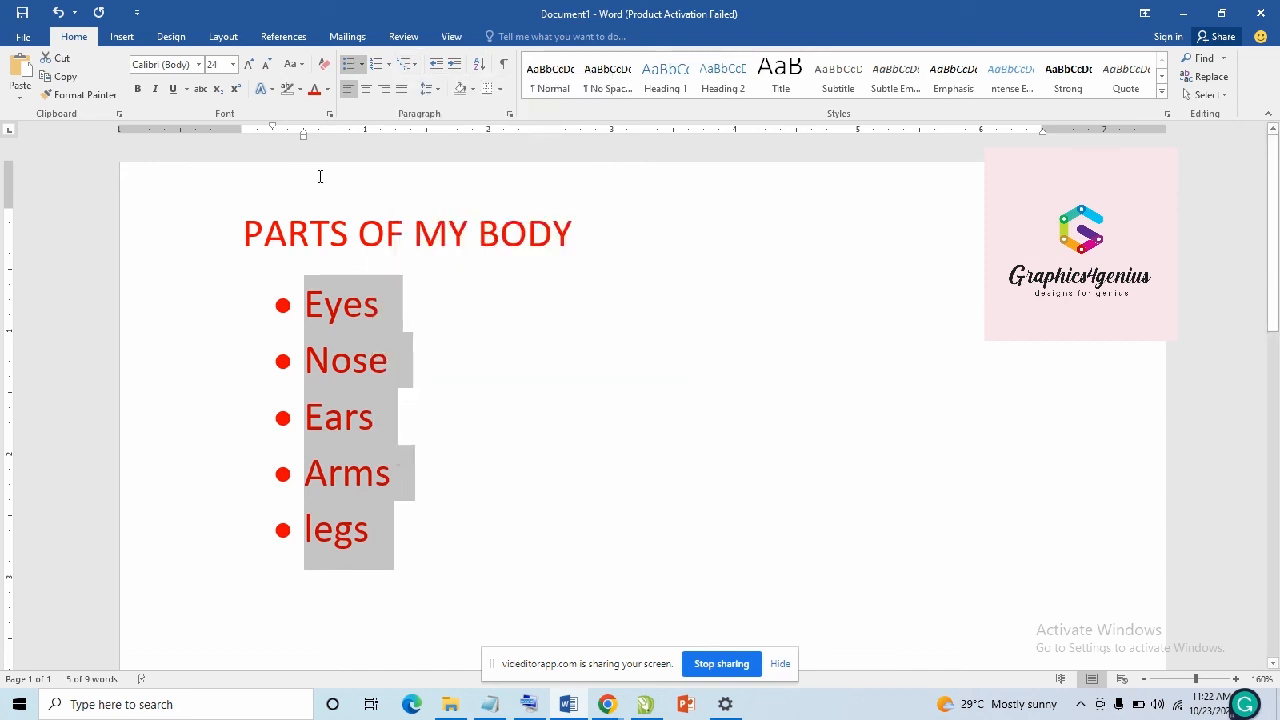
Step: Alternate decreasing and increasing the list's indent, ending with its bullets at the page's left margin, and view the Sort Text options without sorting
click(436, 66)
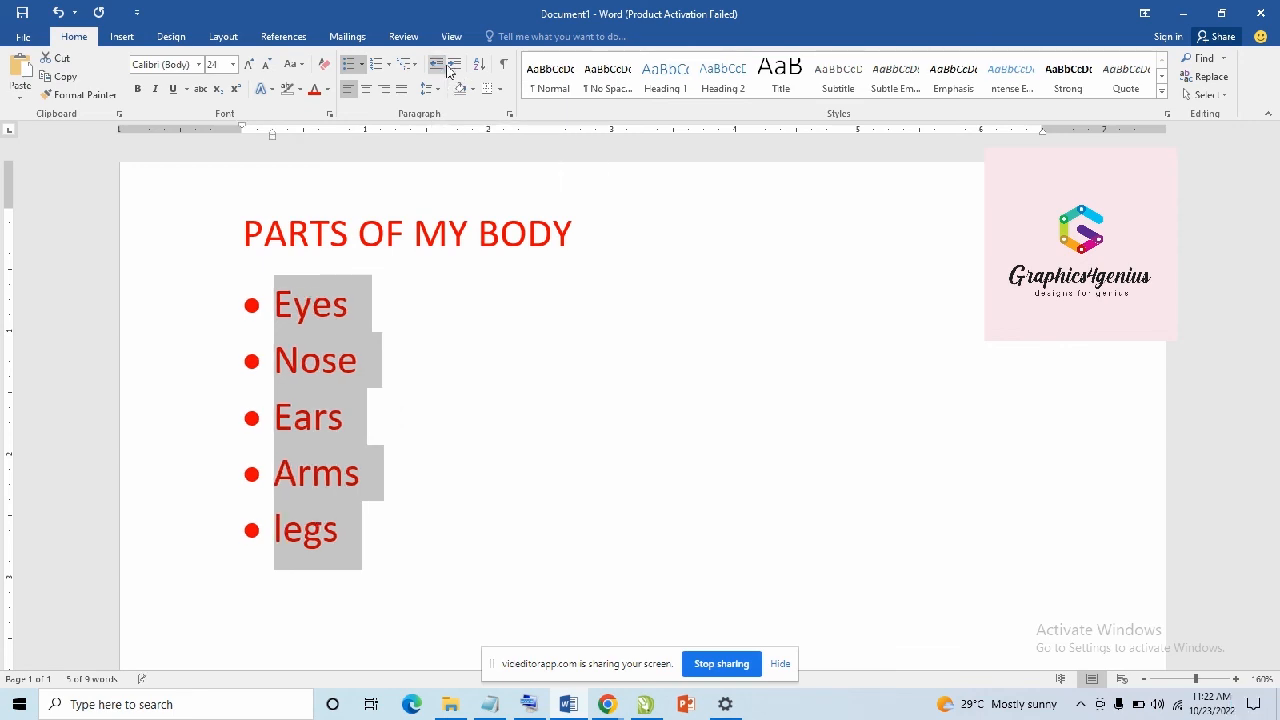
click(454, 66)
click(432, 65)
click(454, 66)
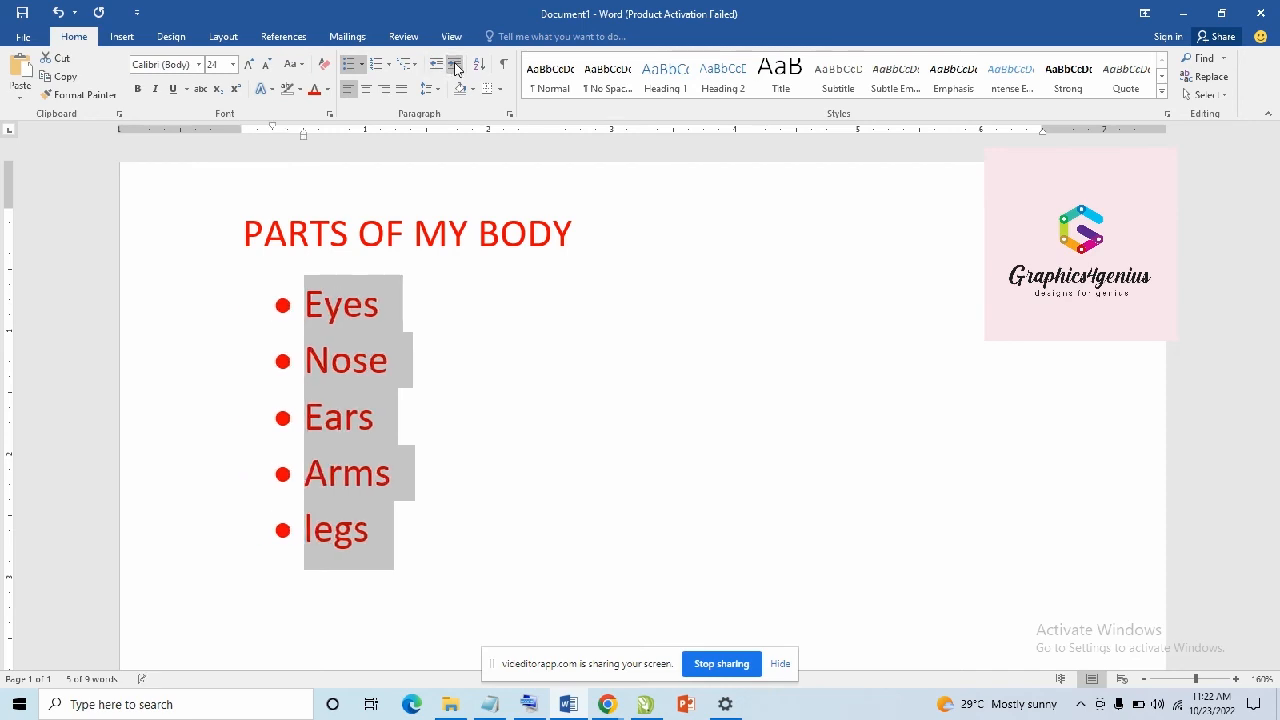
click(436, 66)
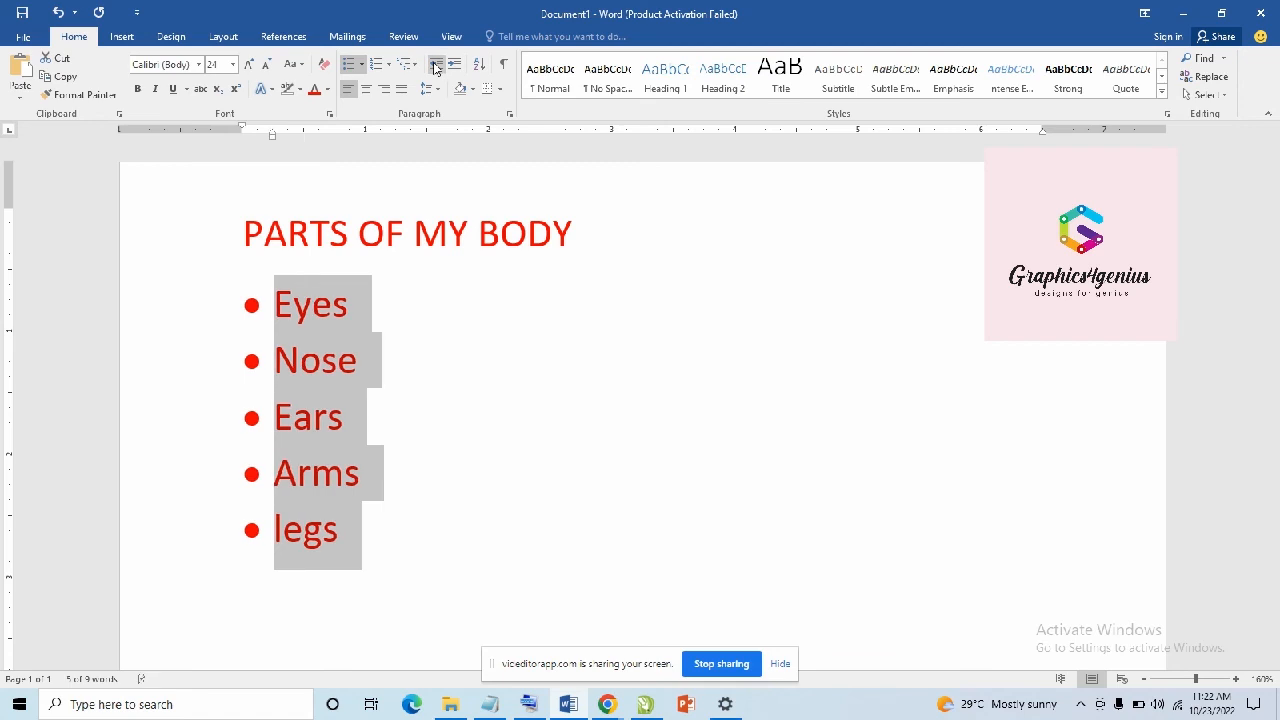
click(454, 65)
click(436, 66)
click(480, 68)
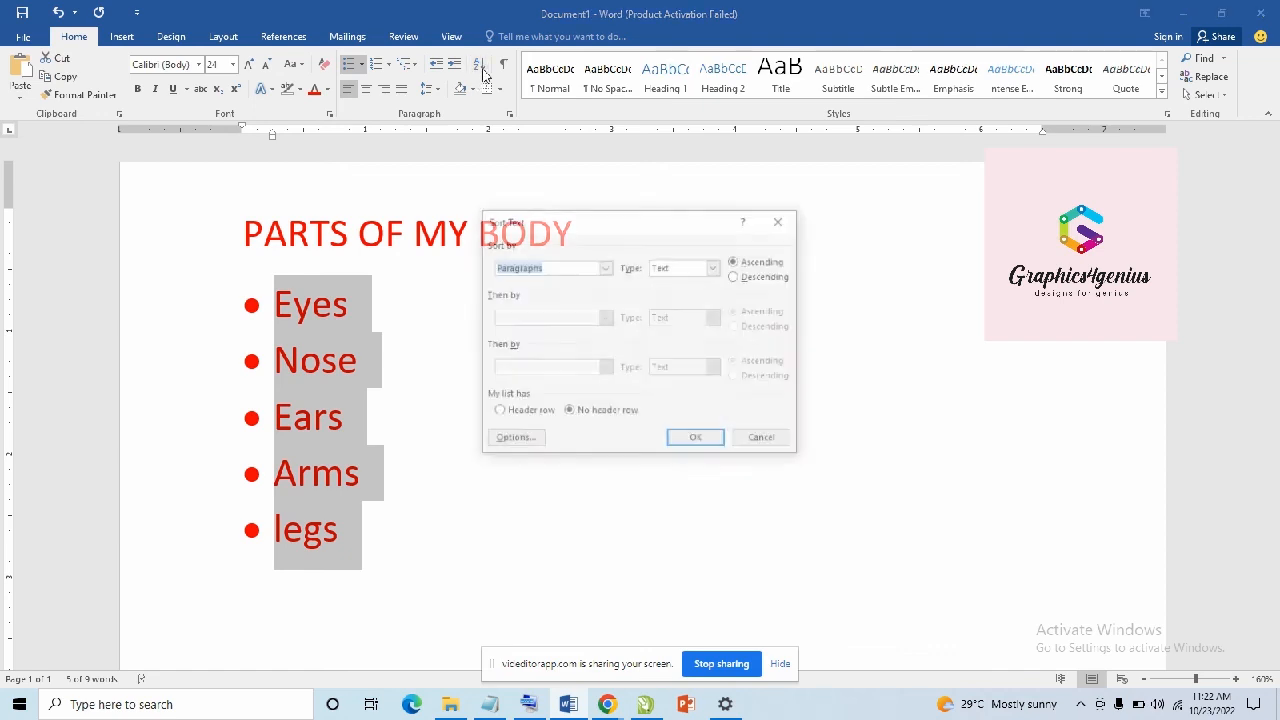
click(781, 220)
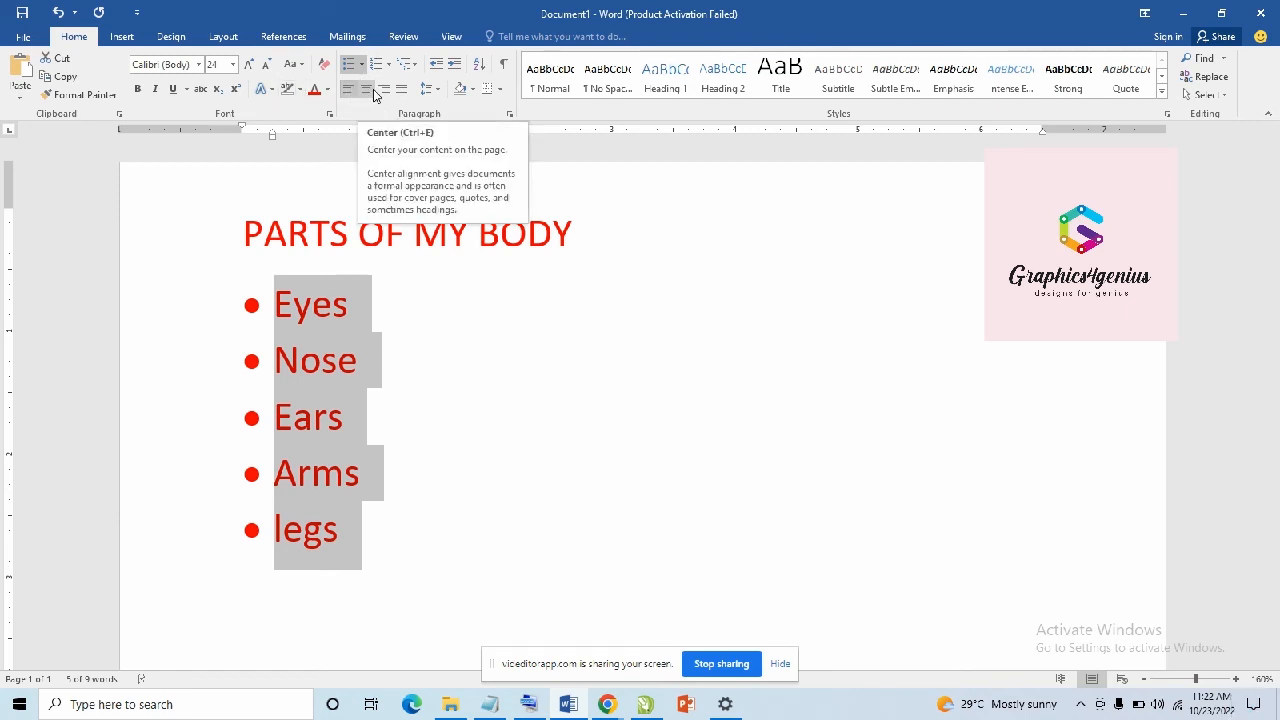
Step: Demonstrate centred and right alignment on the bulleted list and leave it justified
key(ctrl+j)
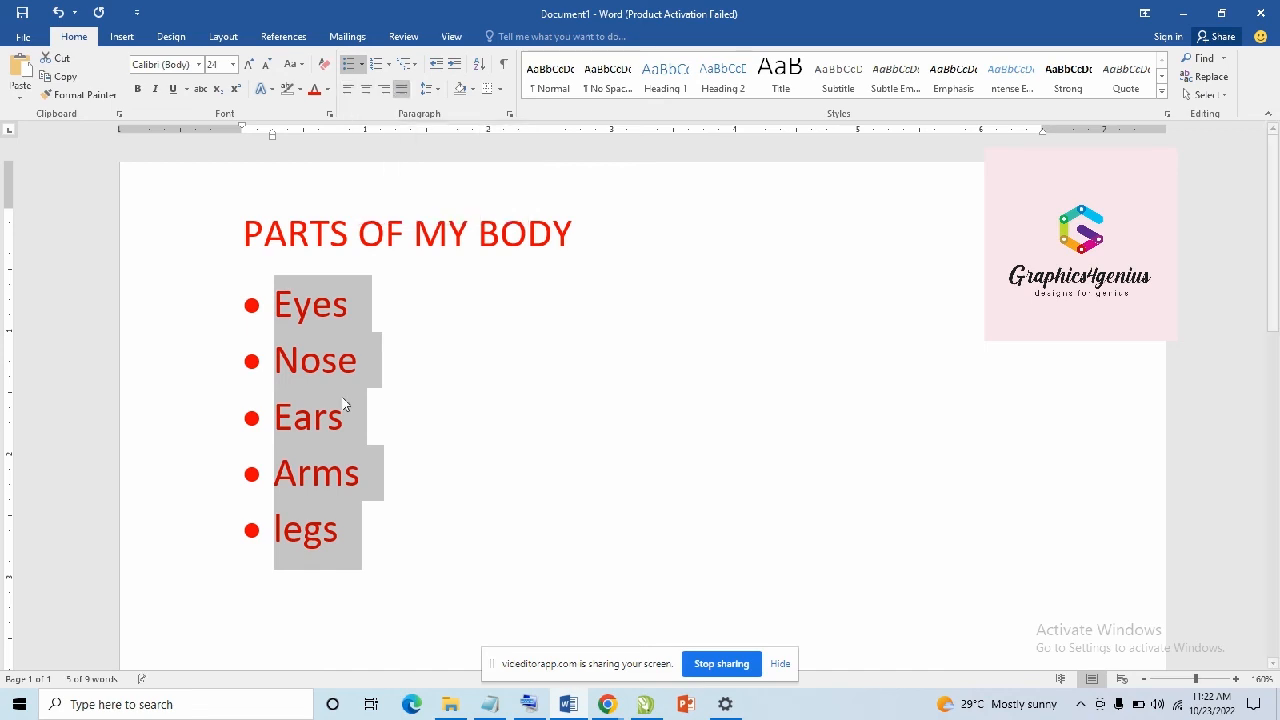
click(365, 91)
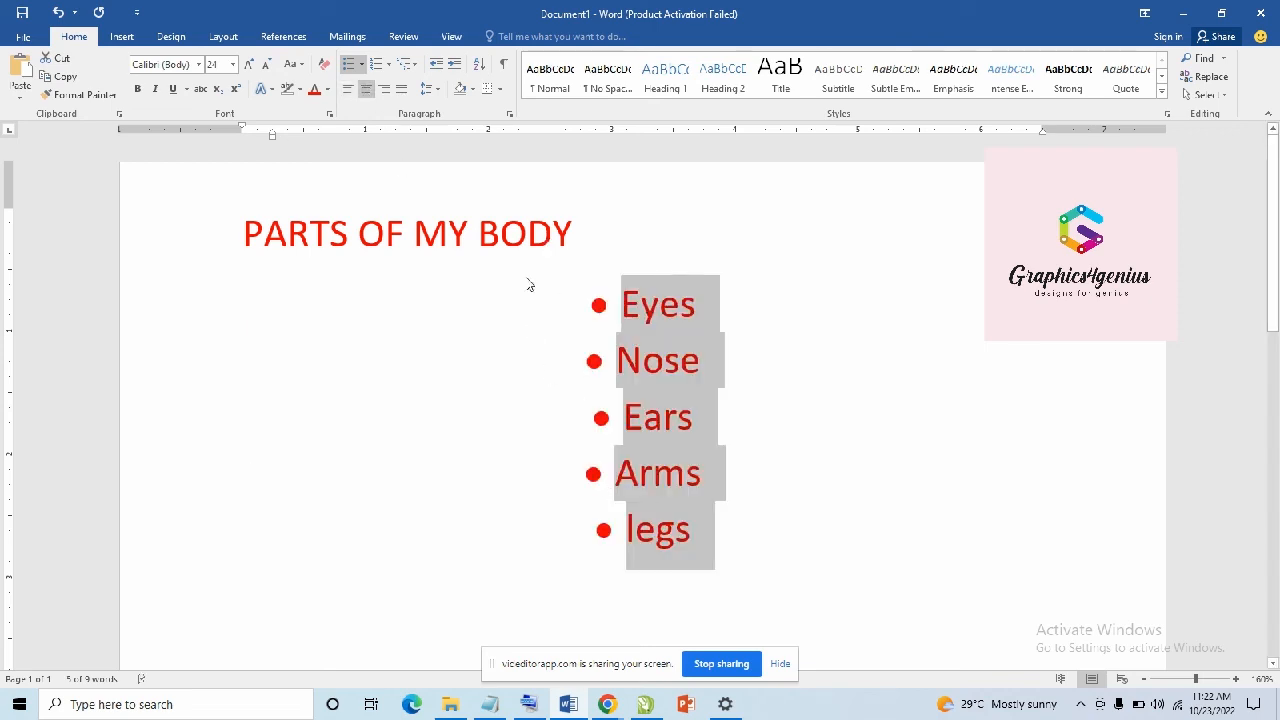
click(385, 90)
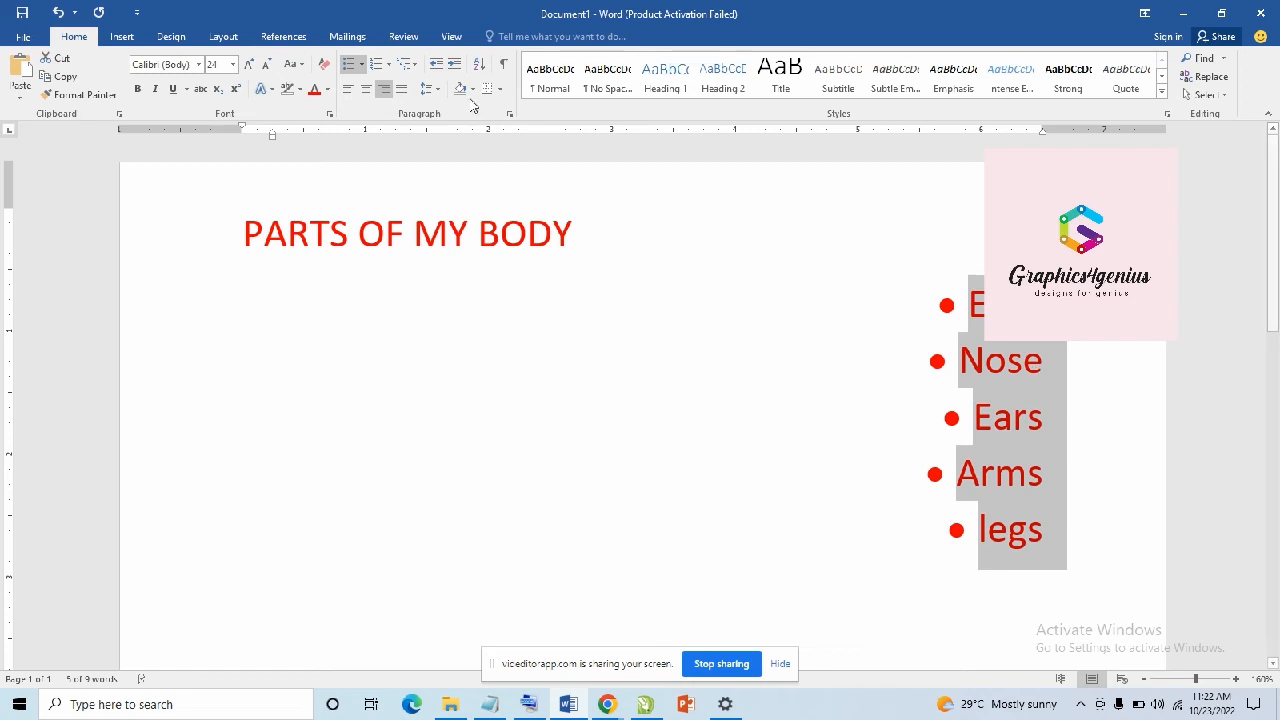
click(347, 89)
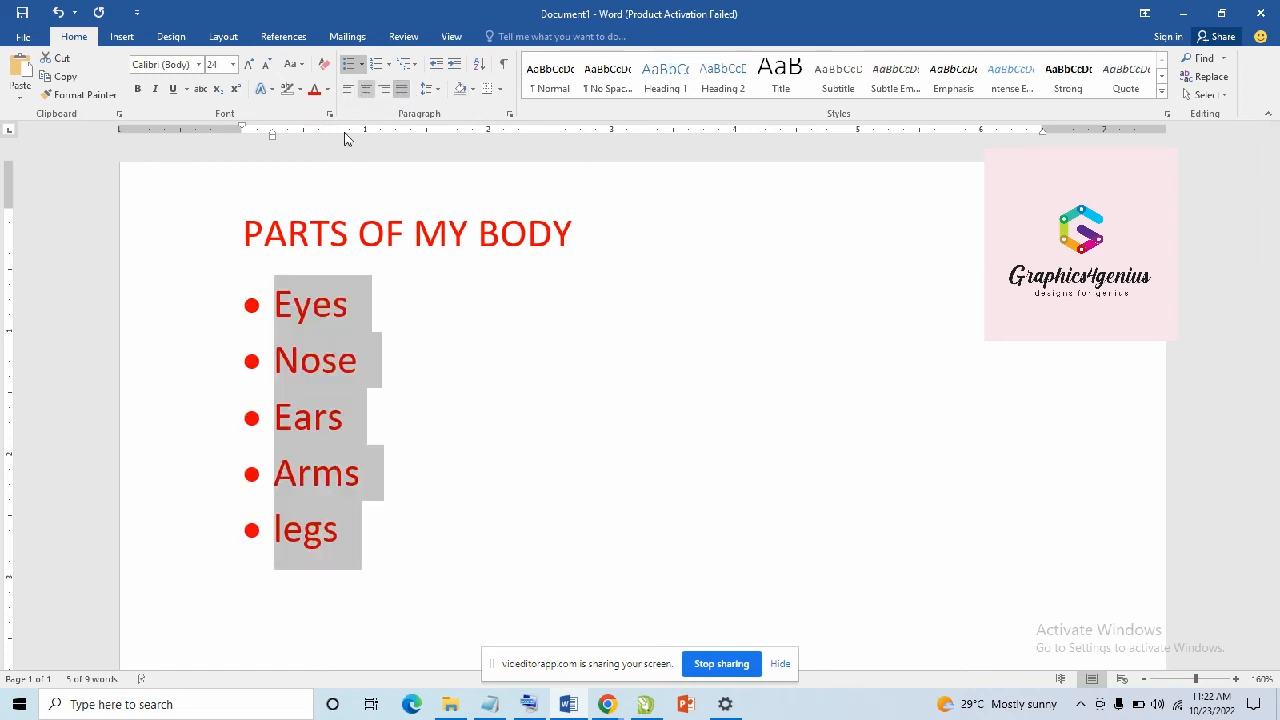
Step: Preview line spacing values and shading colours on the bulleted list without applying any
click(433, 90)
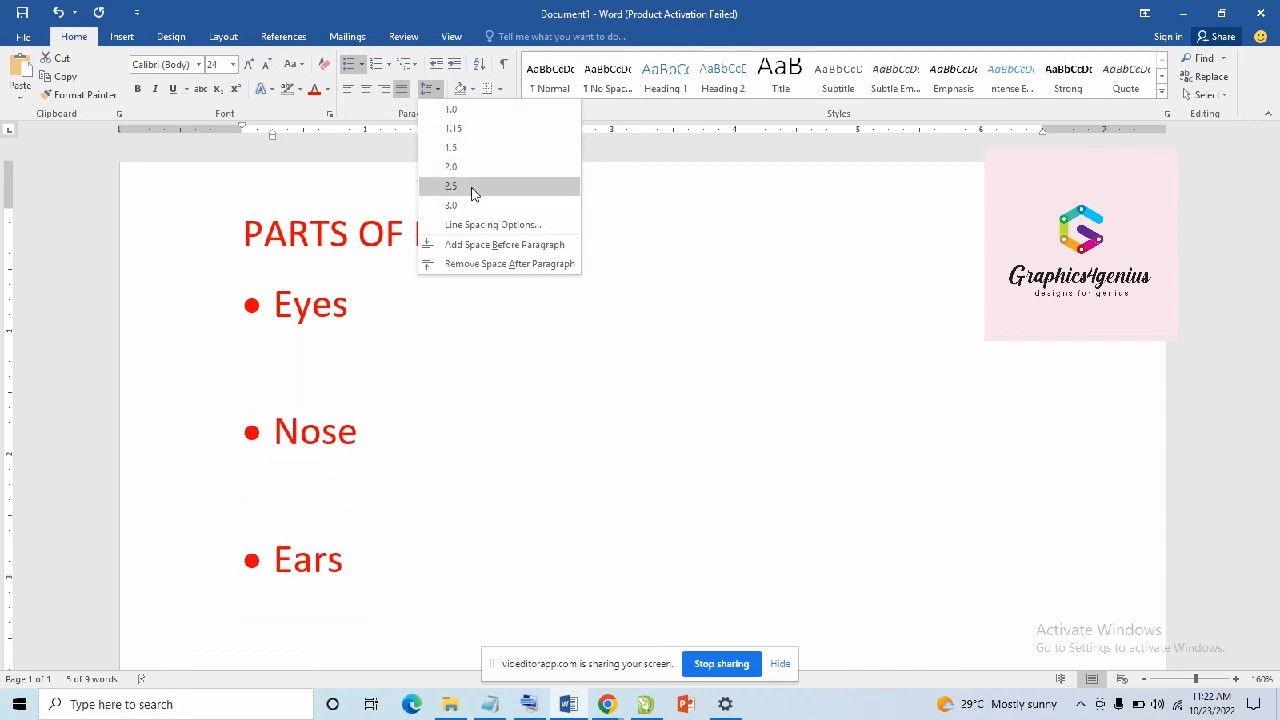
click(655, 205)
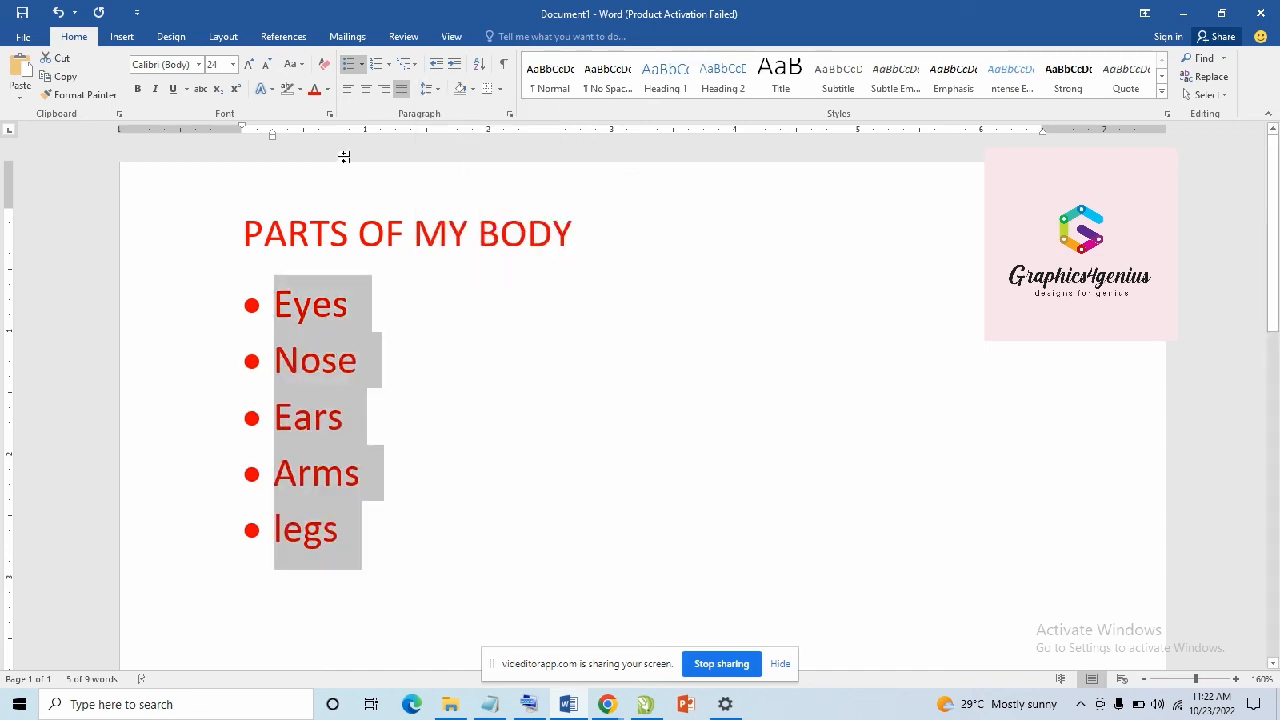
click(474, 90)
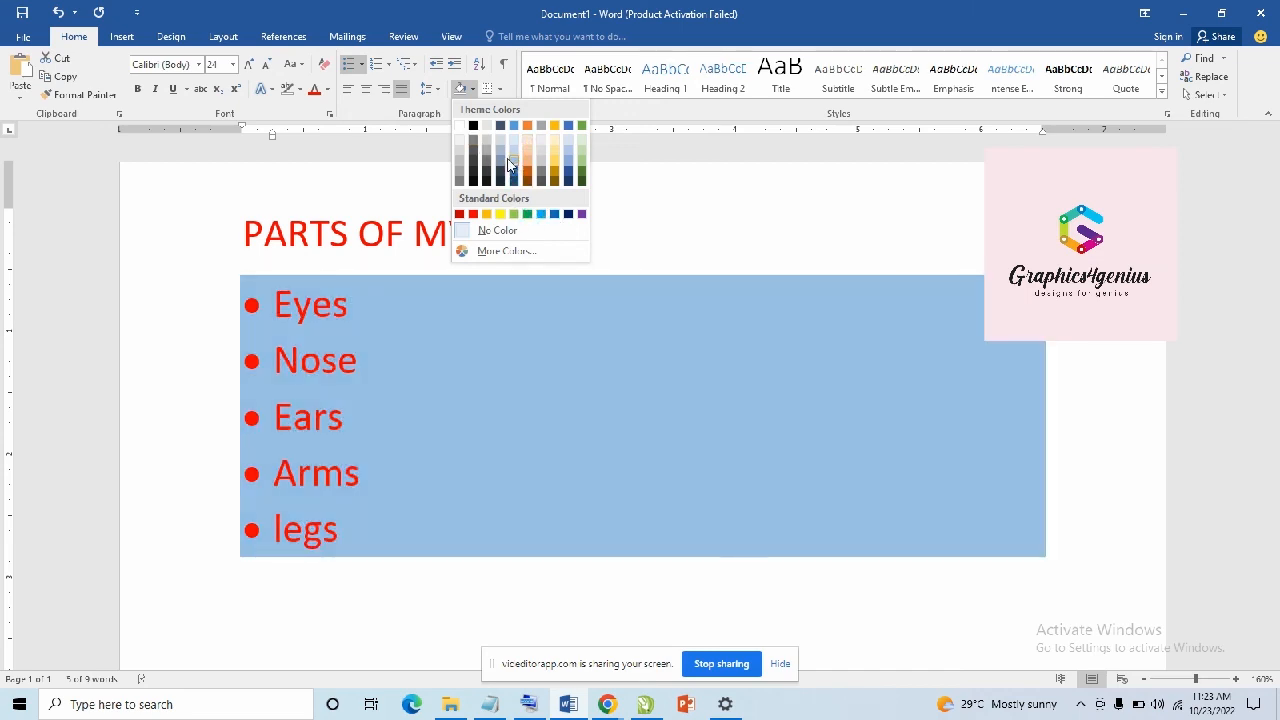
click(499, 88)
Step: Preview the border options and the available text styles on the bulleted list without applying any
click(499, 88)
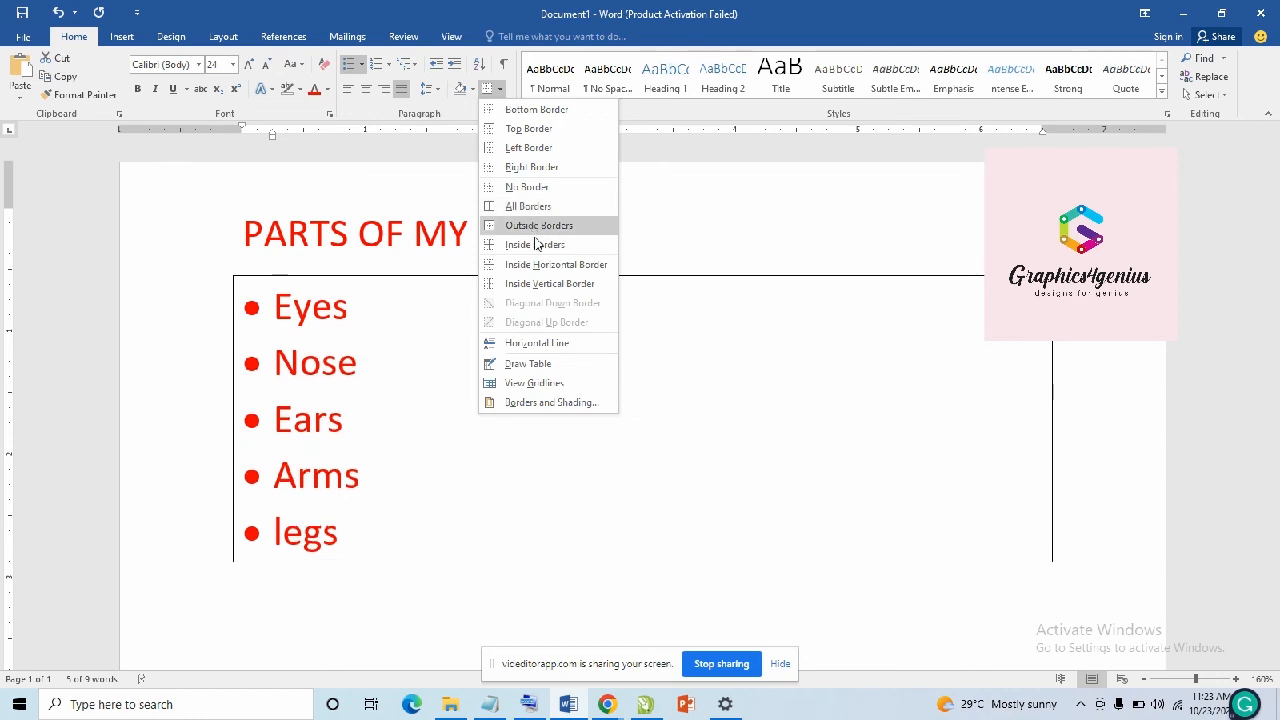
click(368, 150)
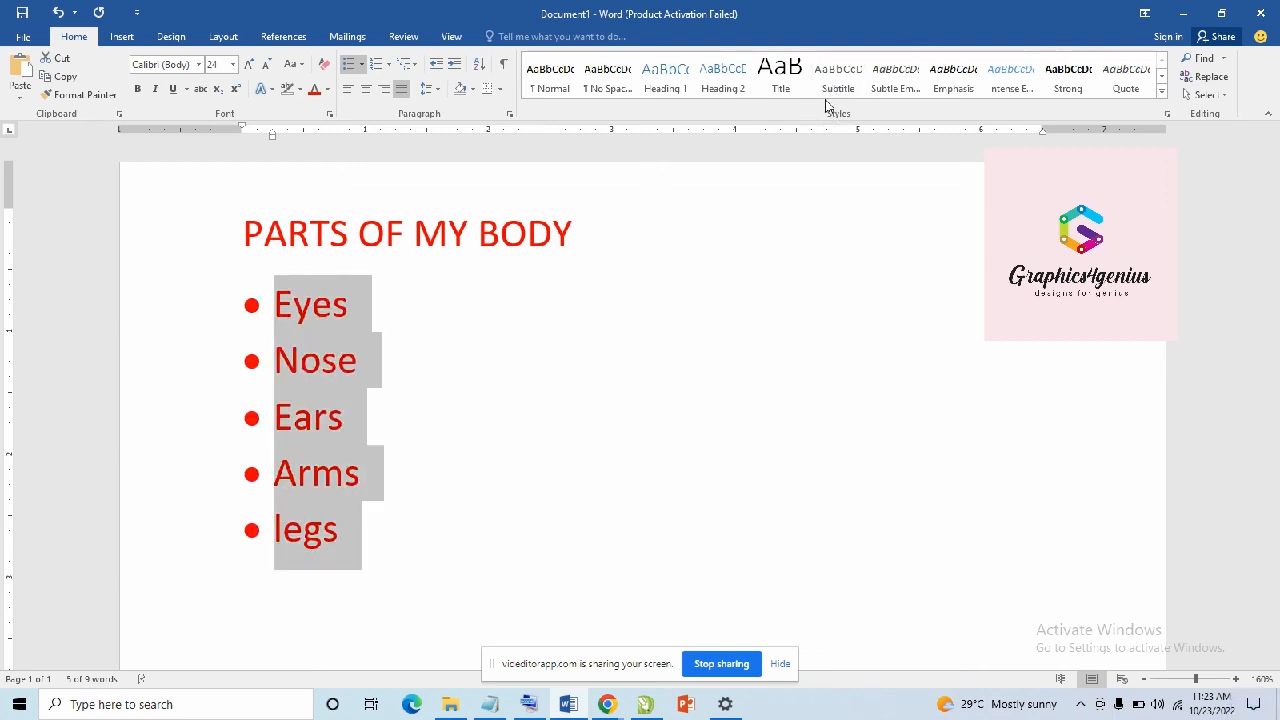
click(545, 69)
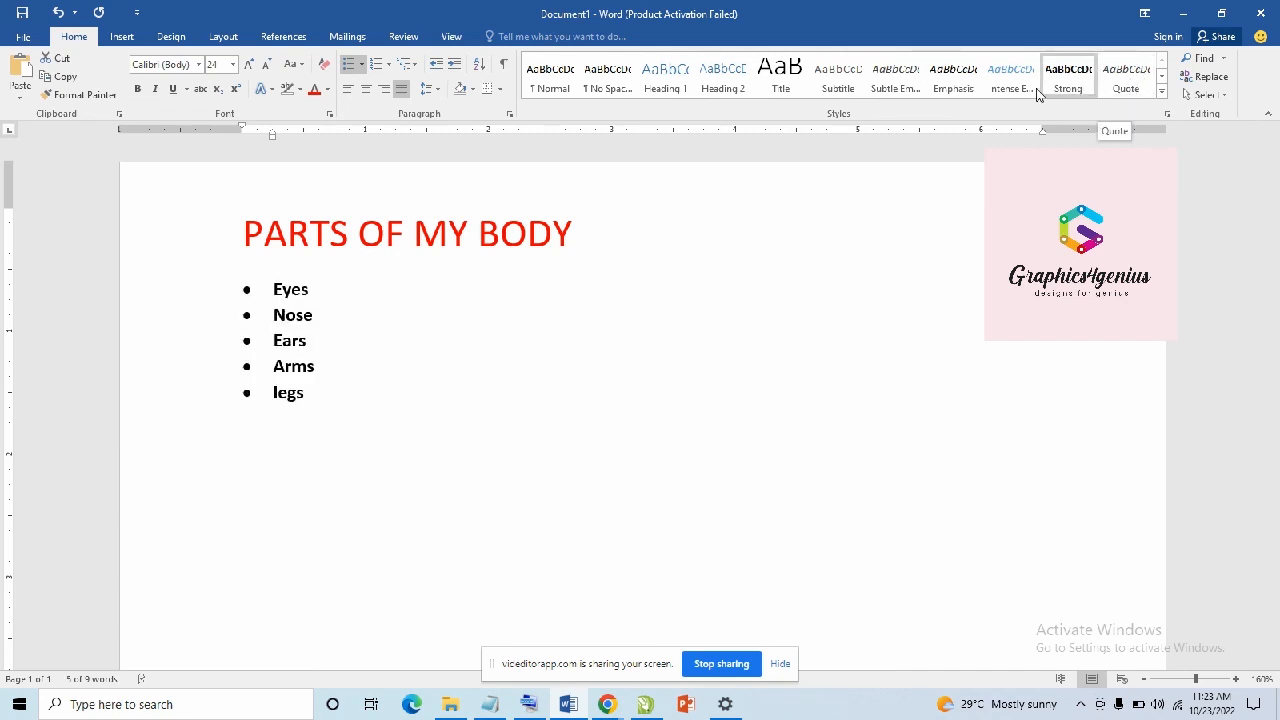
click(1163, 93)
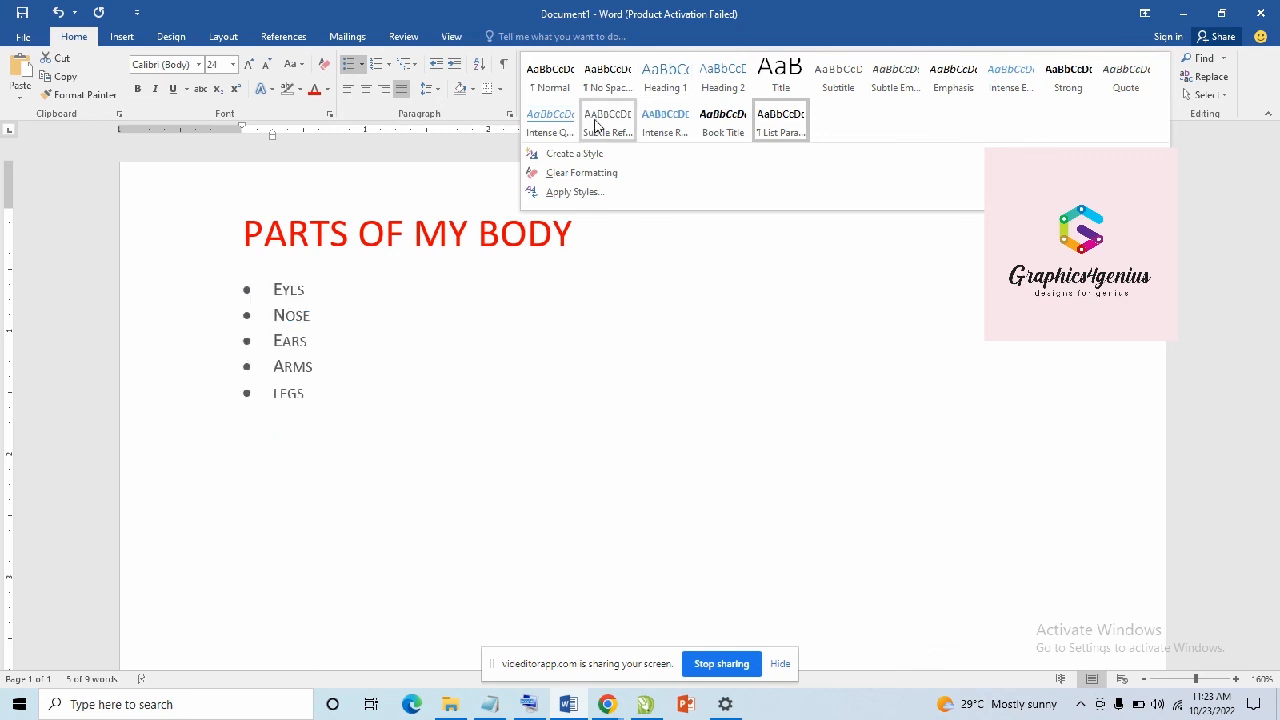
click(1070, 250)
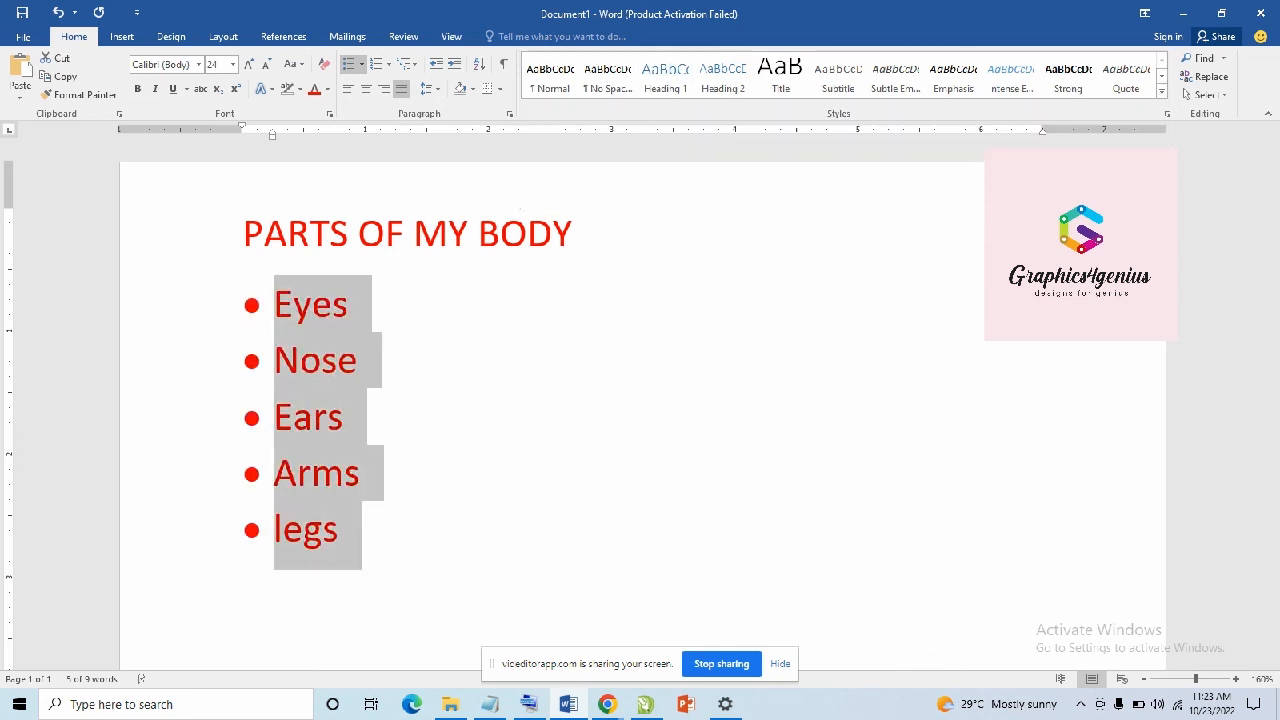
Step: Open the document search and clear the text carried over from the selected bulleted list
click(1225, 62)
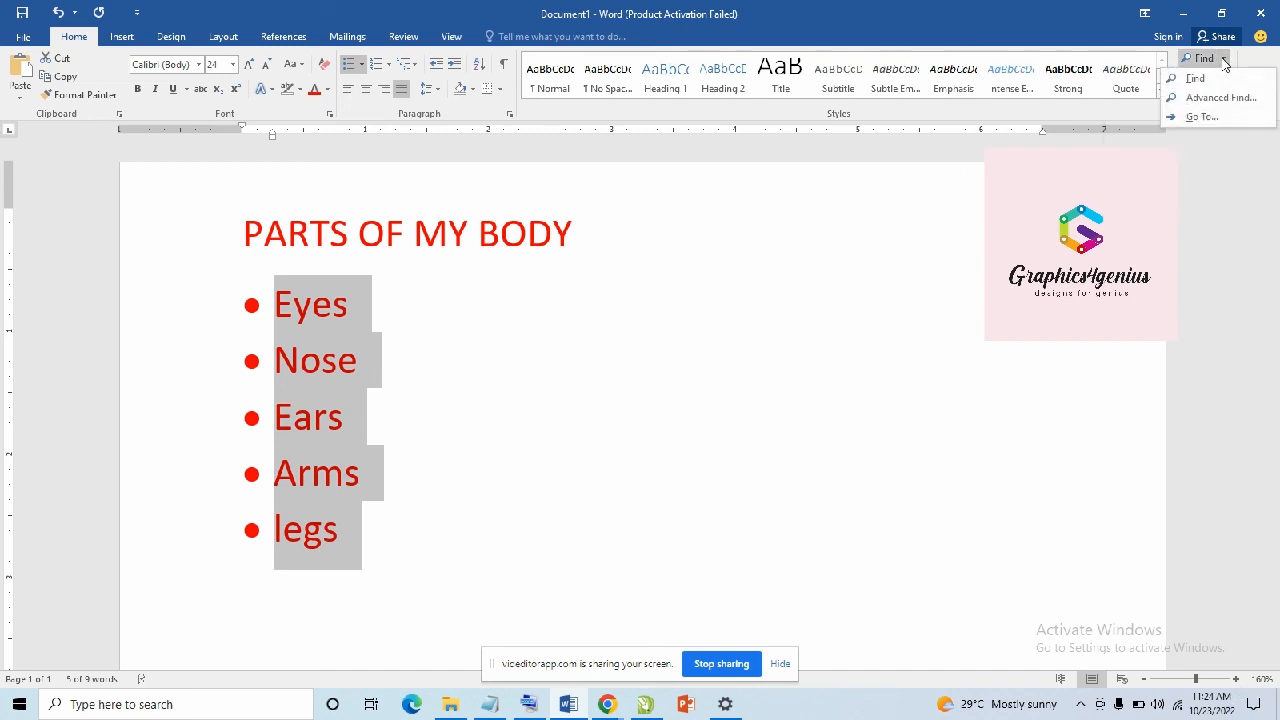
click(1225, 62)
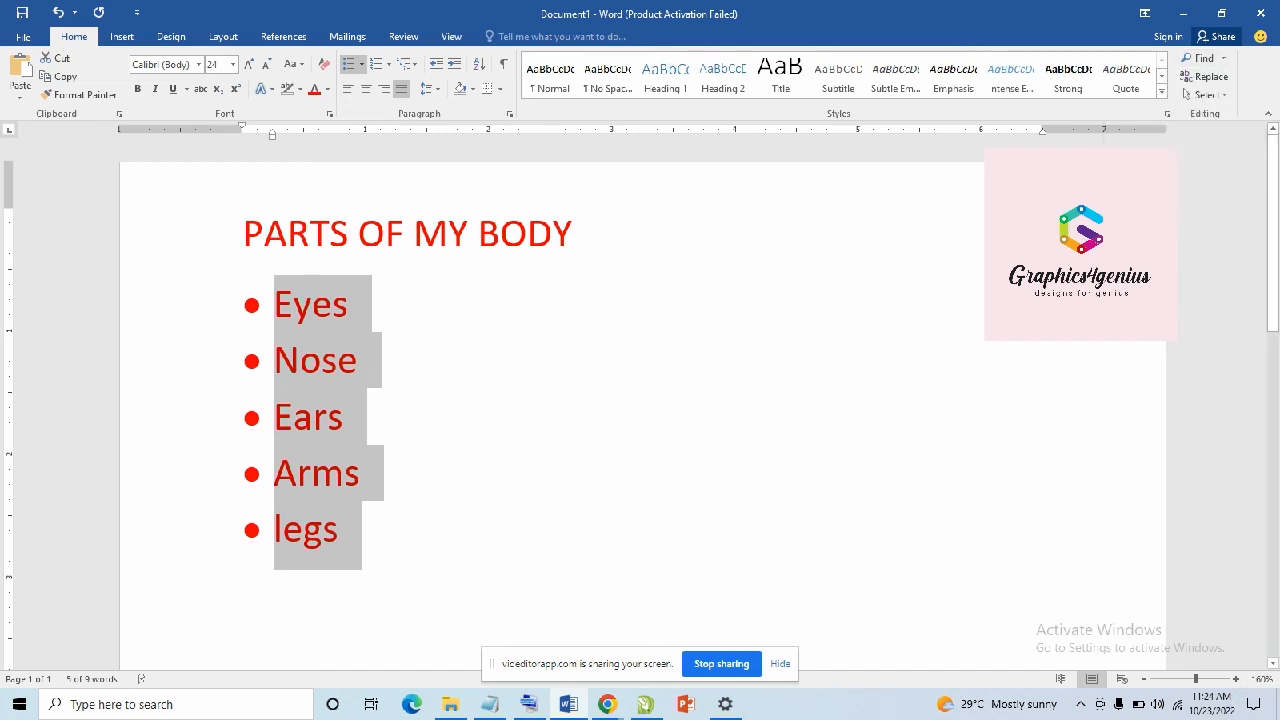
click(1200, 58)
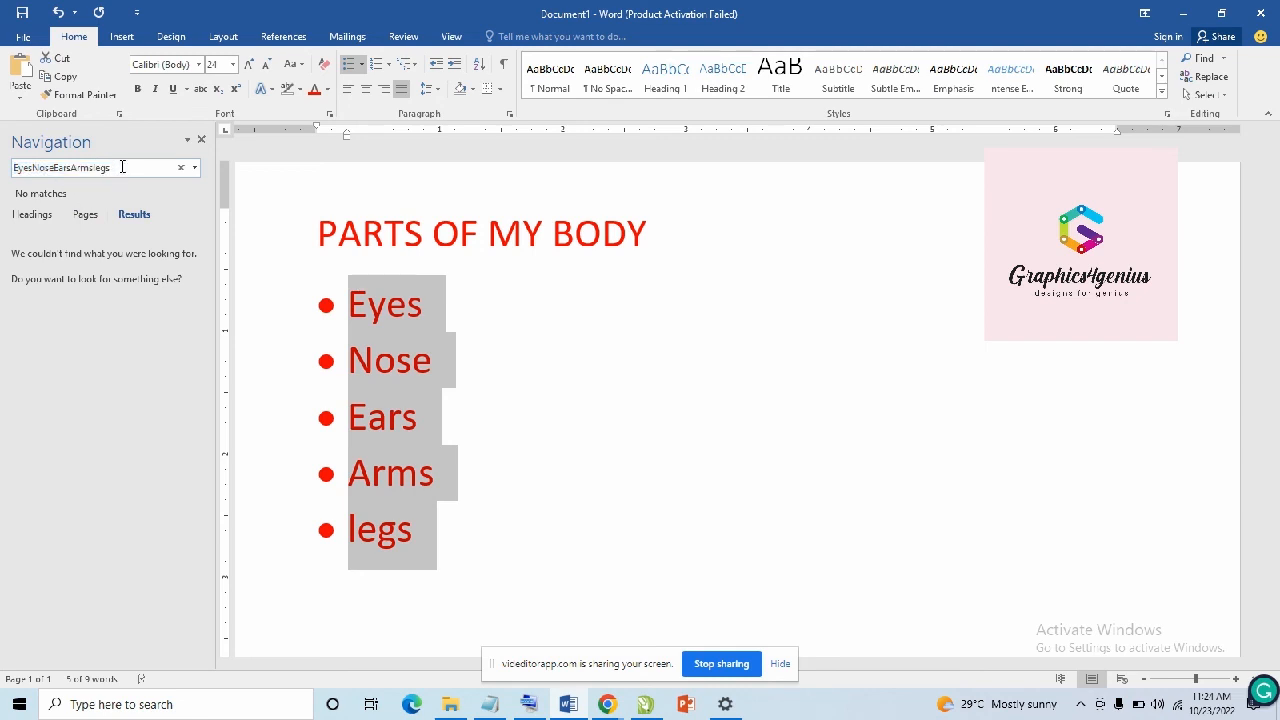
click(666, 363)
click(117, 168)
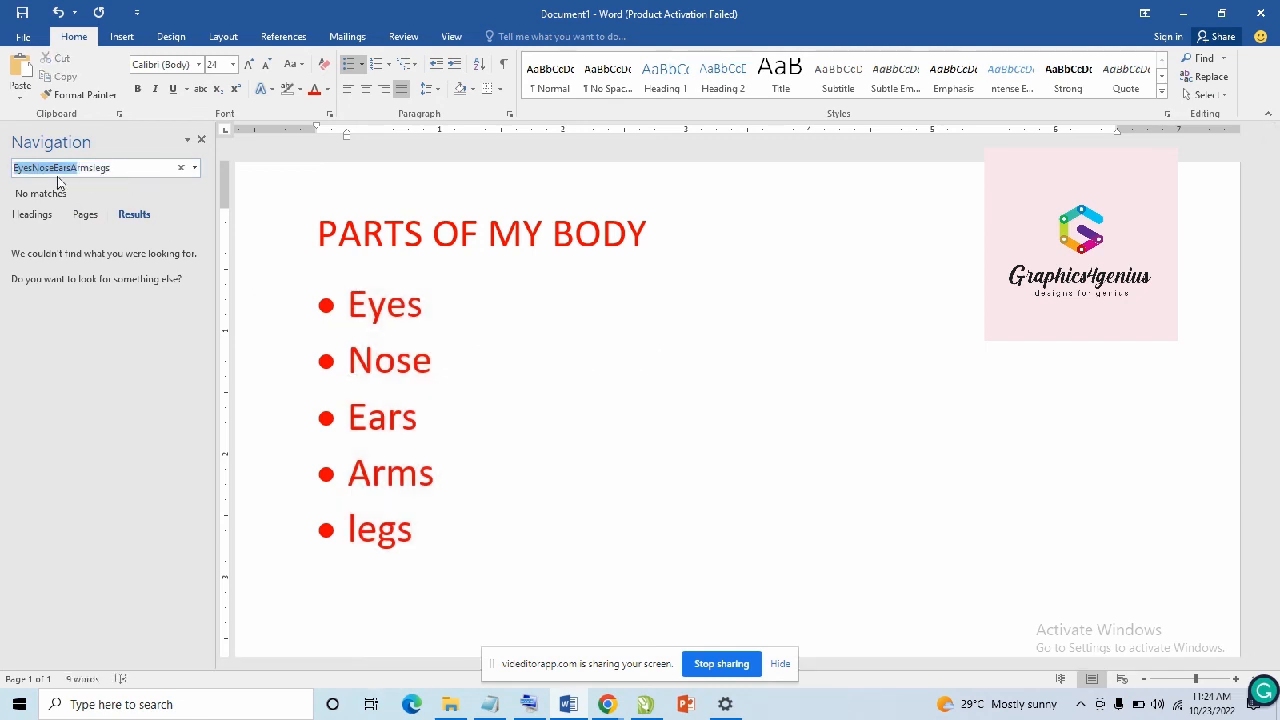
drag(111, 168, 9, 178)
key(BackSpace)
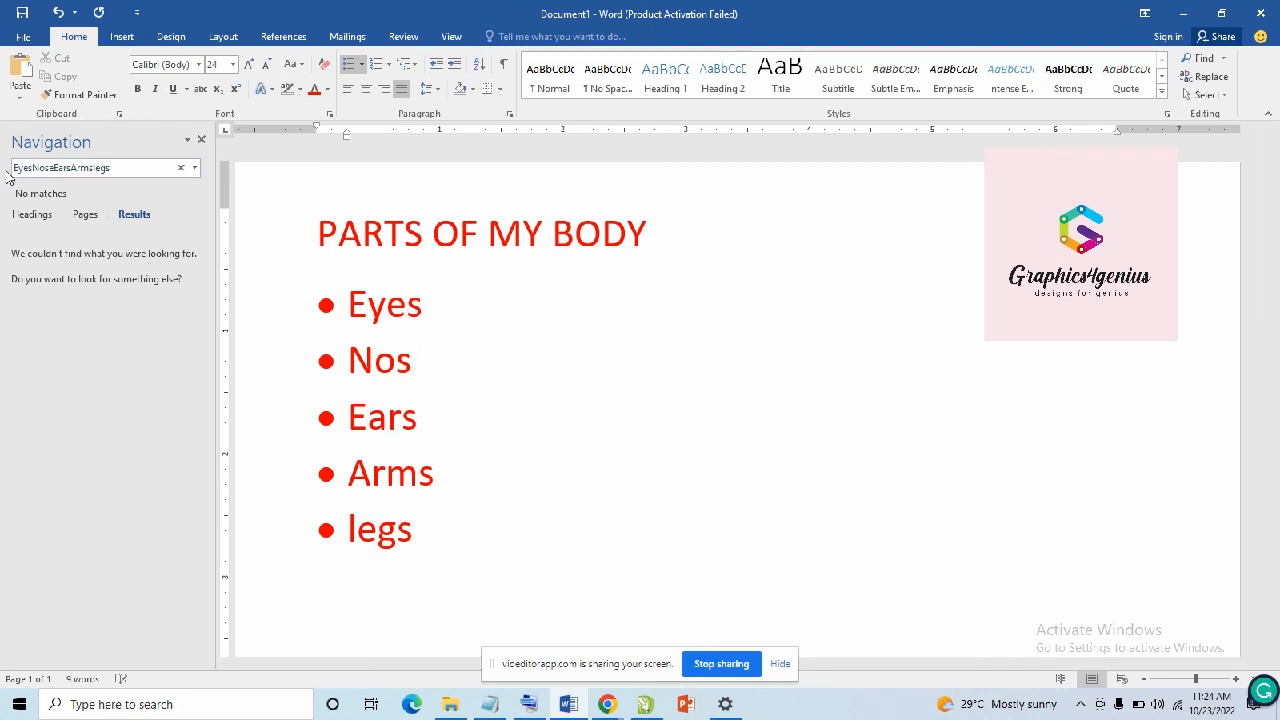
click(119, 170)
key(BackSpace)
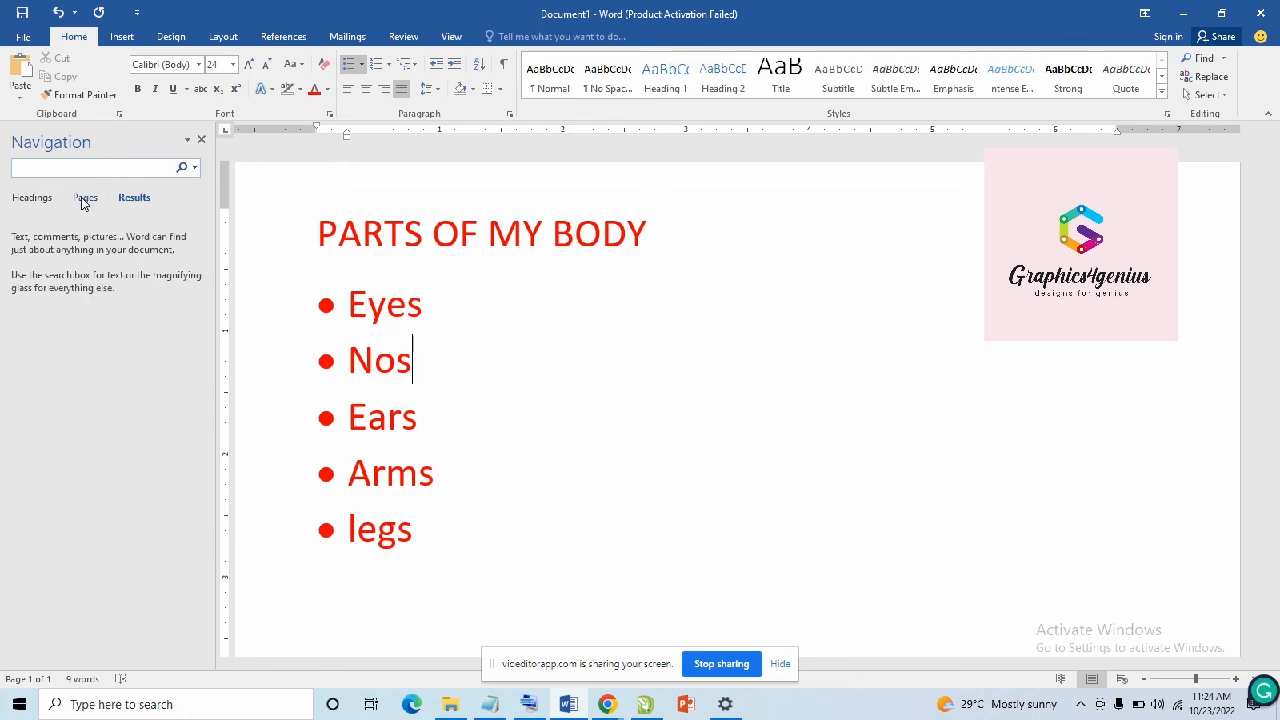
Step: Search the document for "ears" and look over the highlighted match in the list
text(ears)
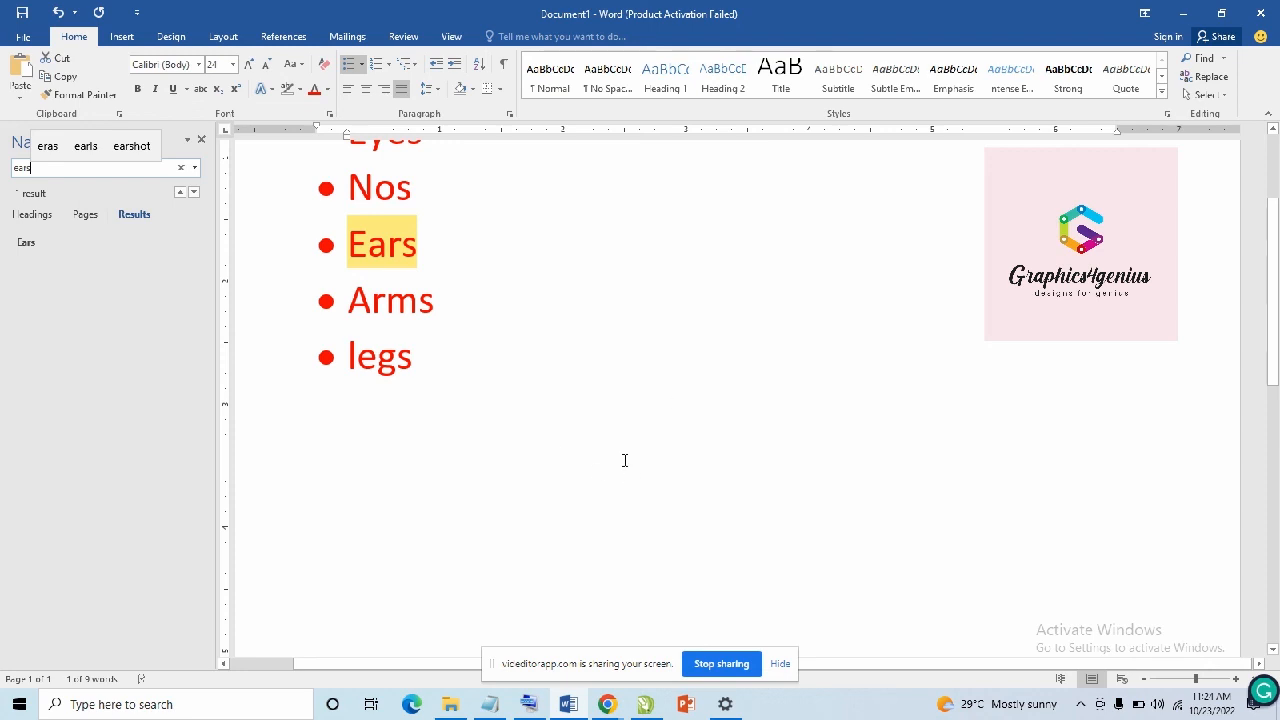
scroll(624, 460, down, 10)
scroll(620, 431, up, 10)
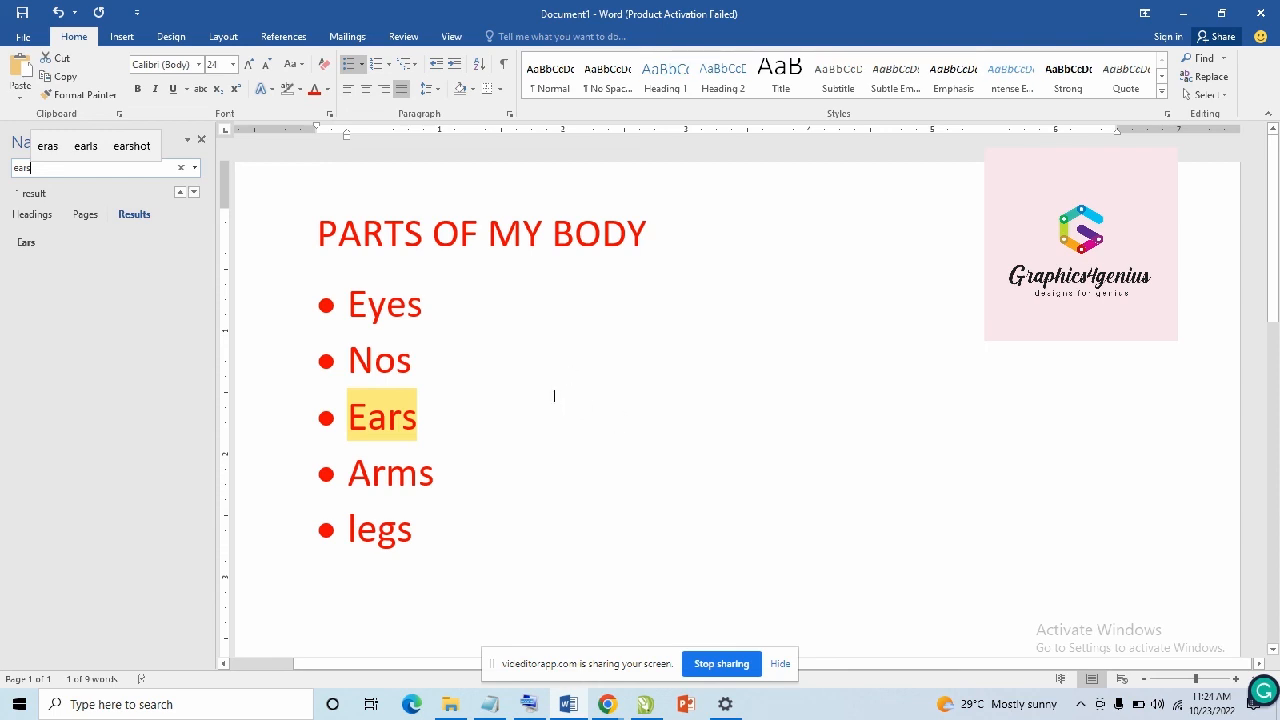
scroll(534, 394, down, 4)
scroll(534, 397, up, 4)
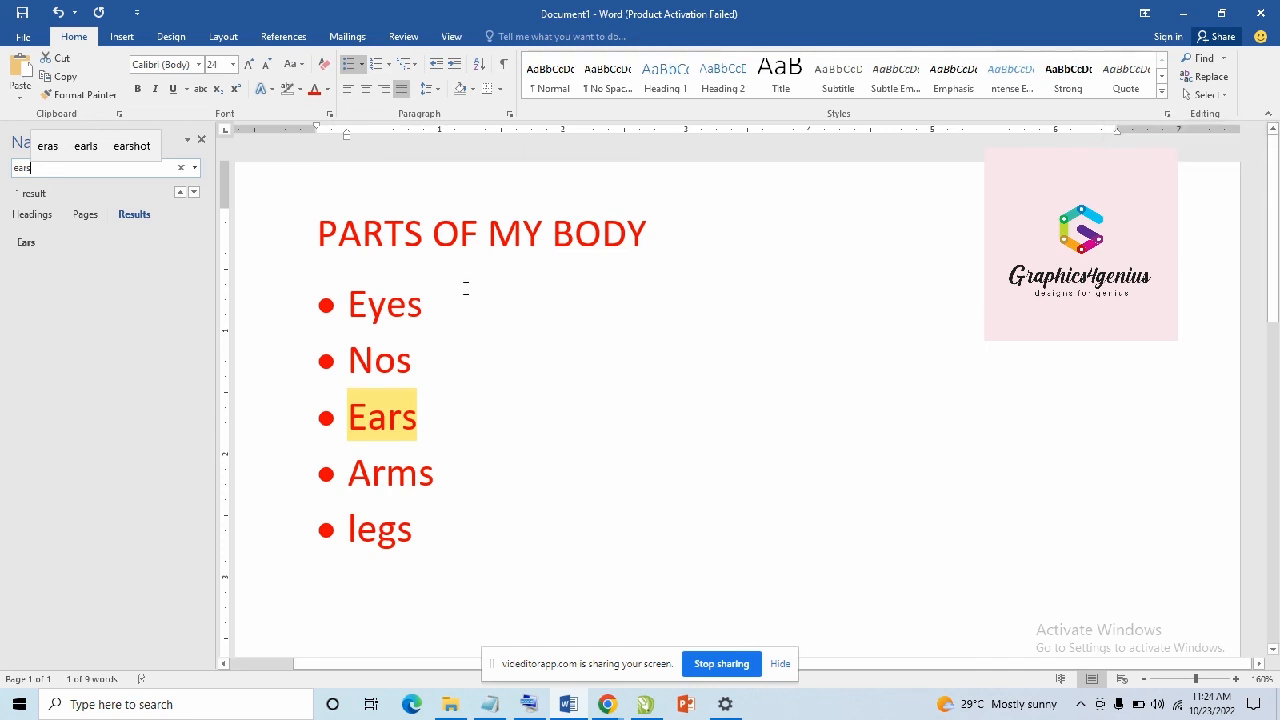
Step: Restore the missing final letter of the second bullet so it reads "Nose"
click(424, 369)
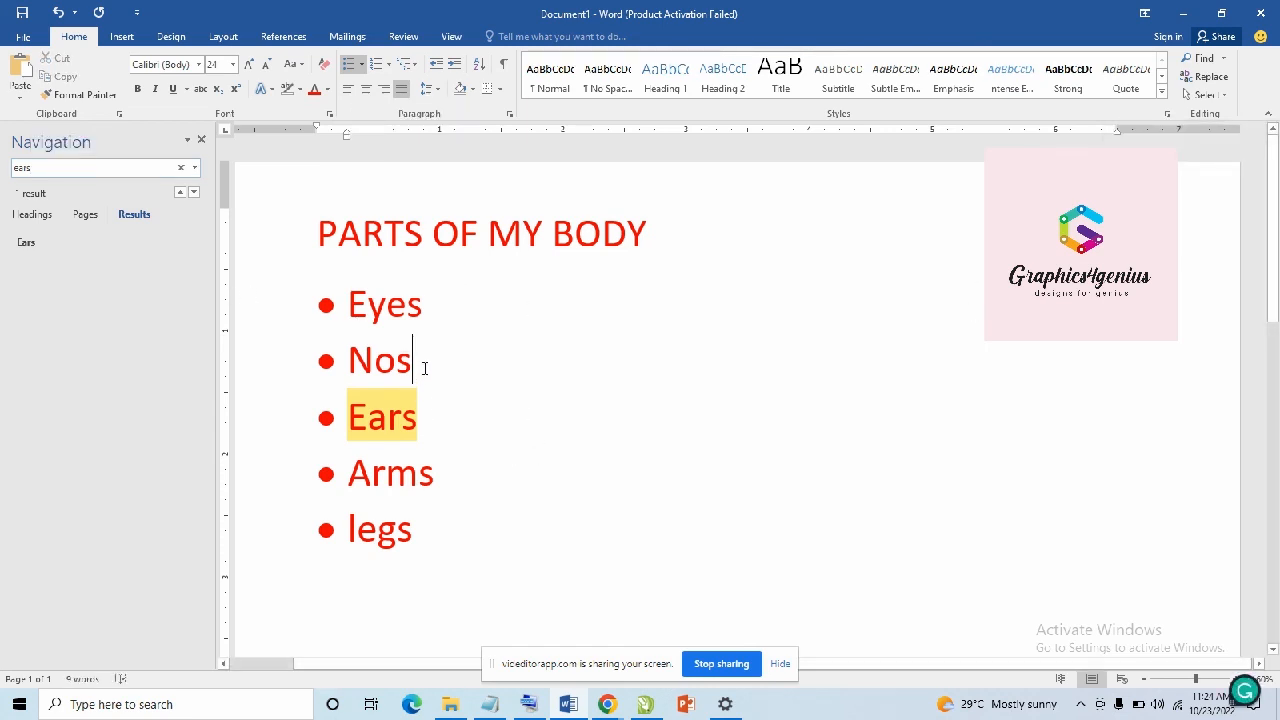
text(e)
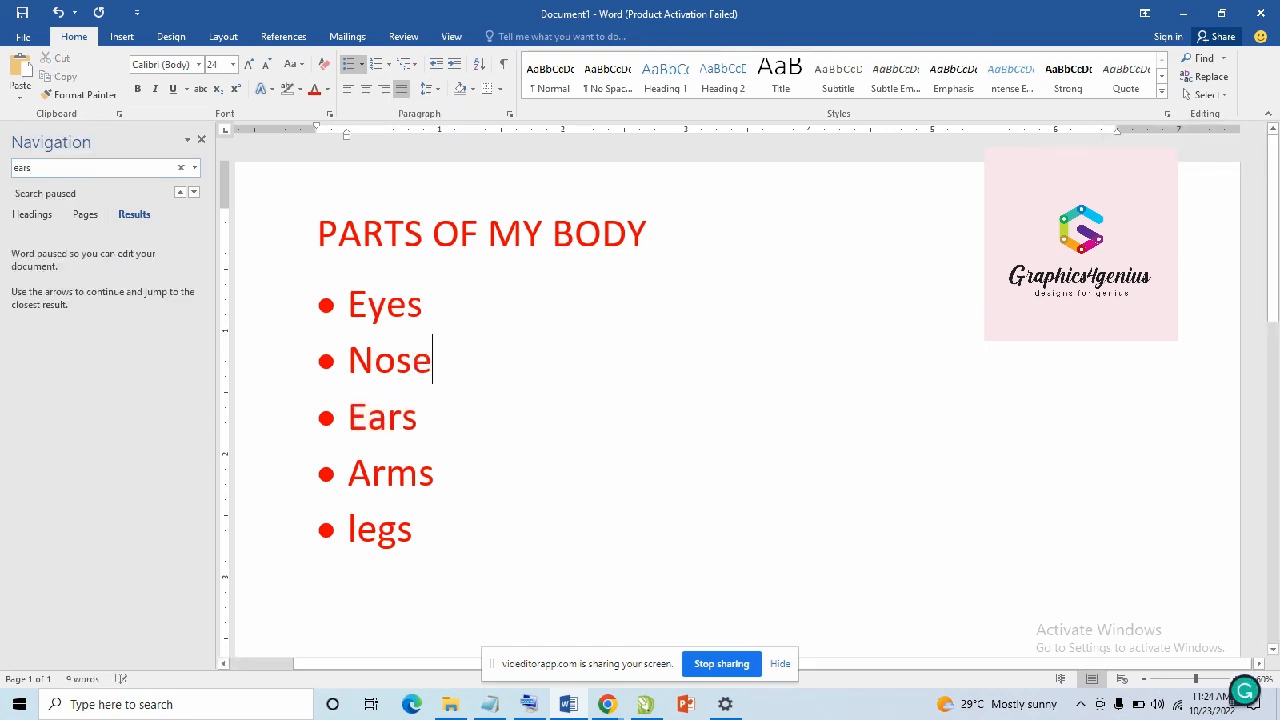
Step: Replace all occurrences of "ears" in the document with "Tongue" using Find and Replace
click(1211, 79)
drag(654, 163, 915, 295)
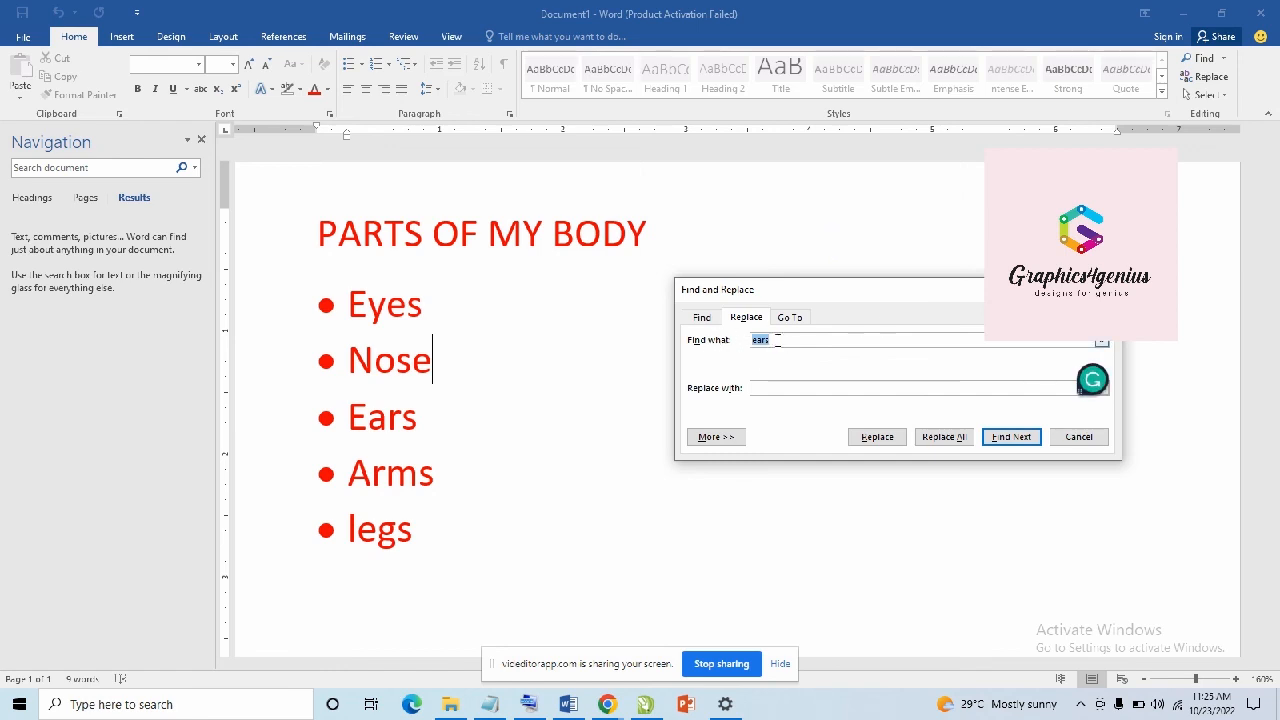
click(773, 341)
click(789, 387)
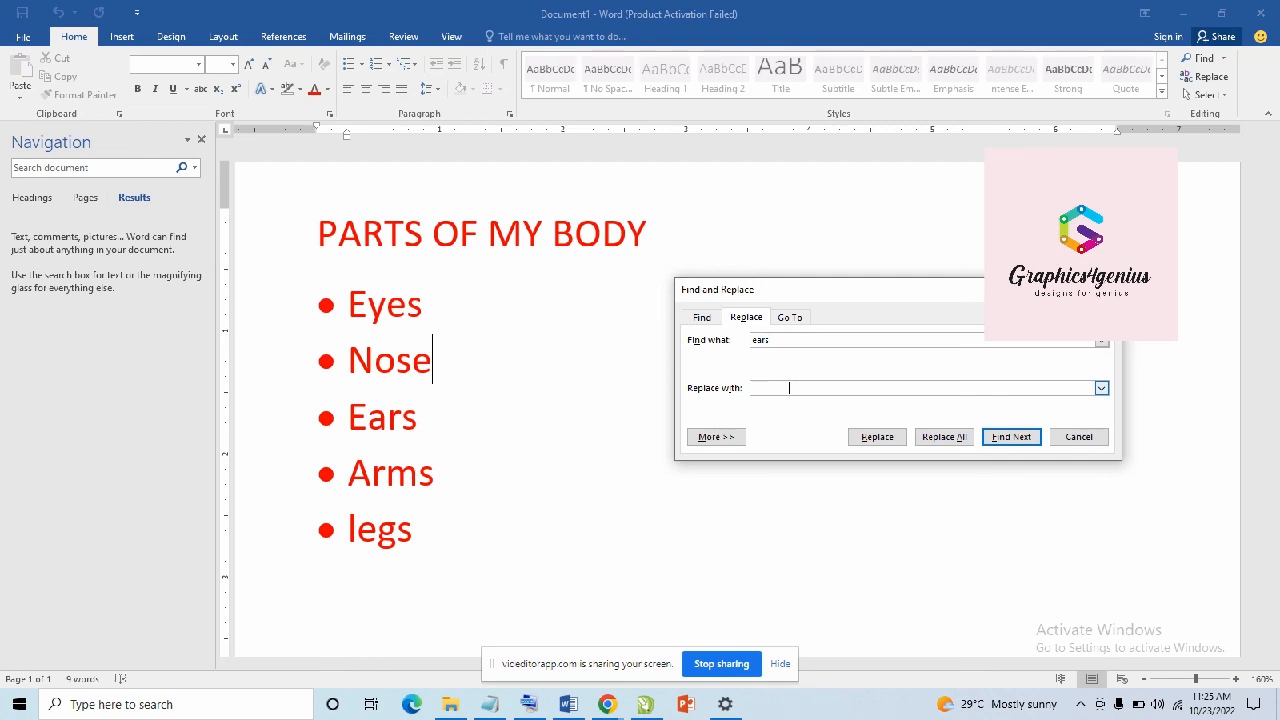
key(BackSpace)
text(T)
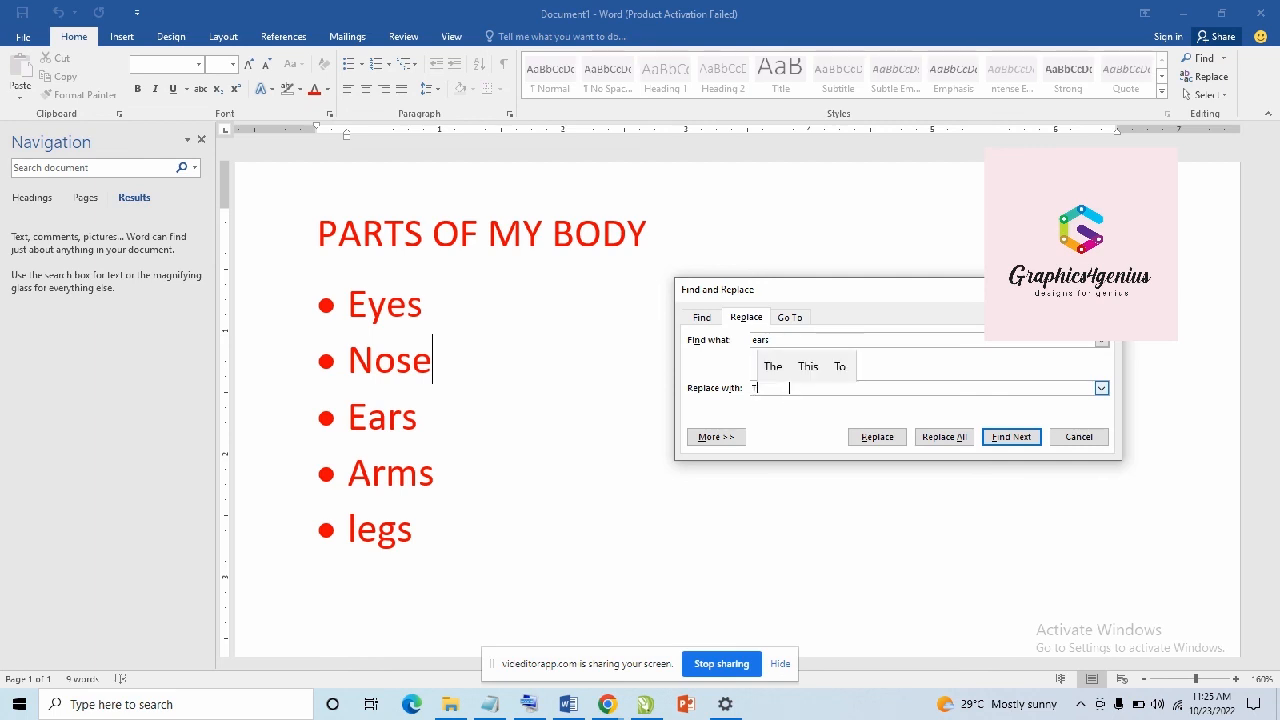
text(ongue)
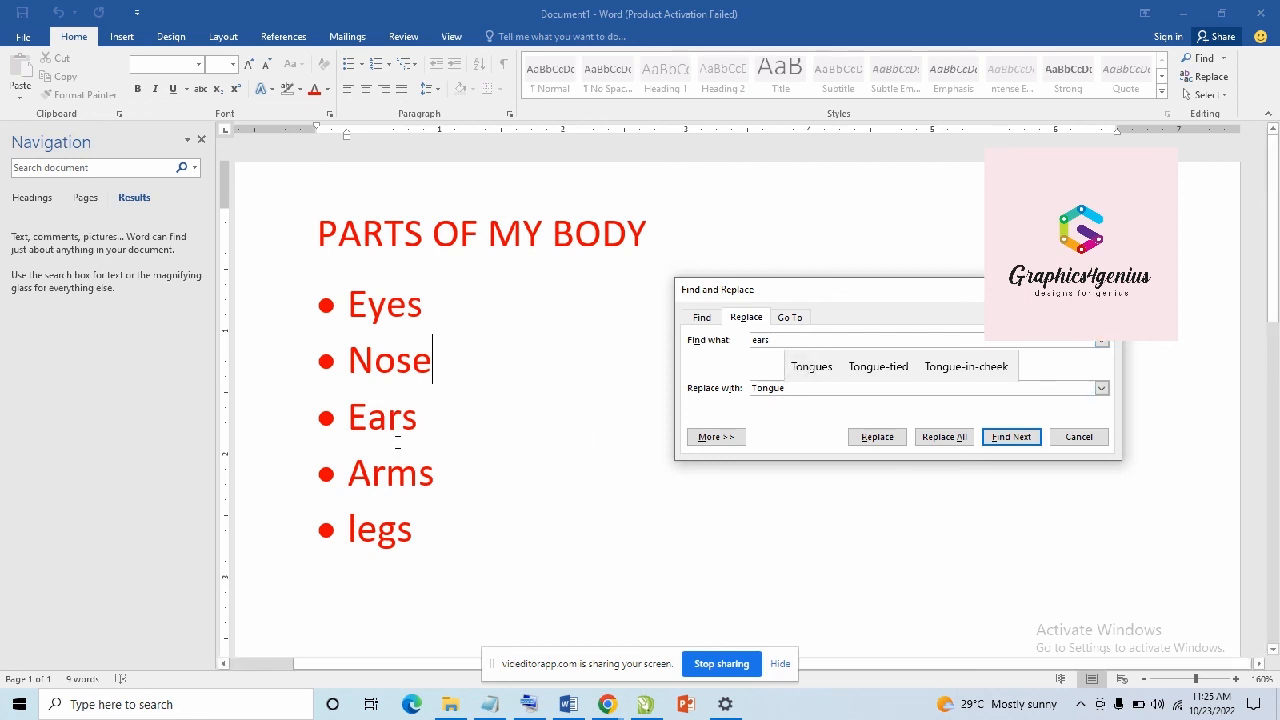
click(877, 437)
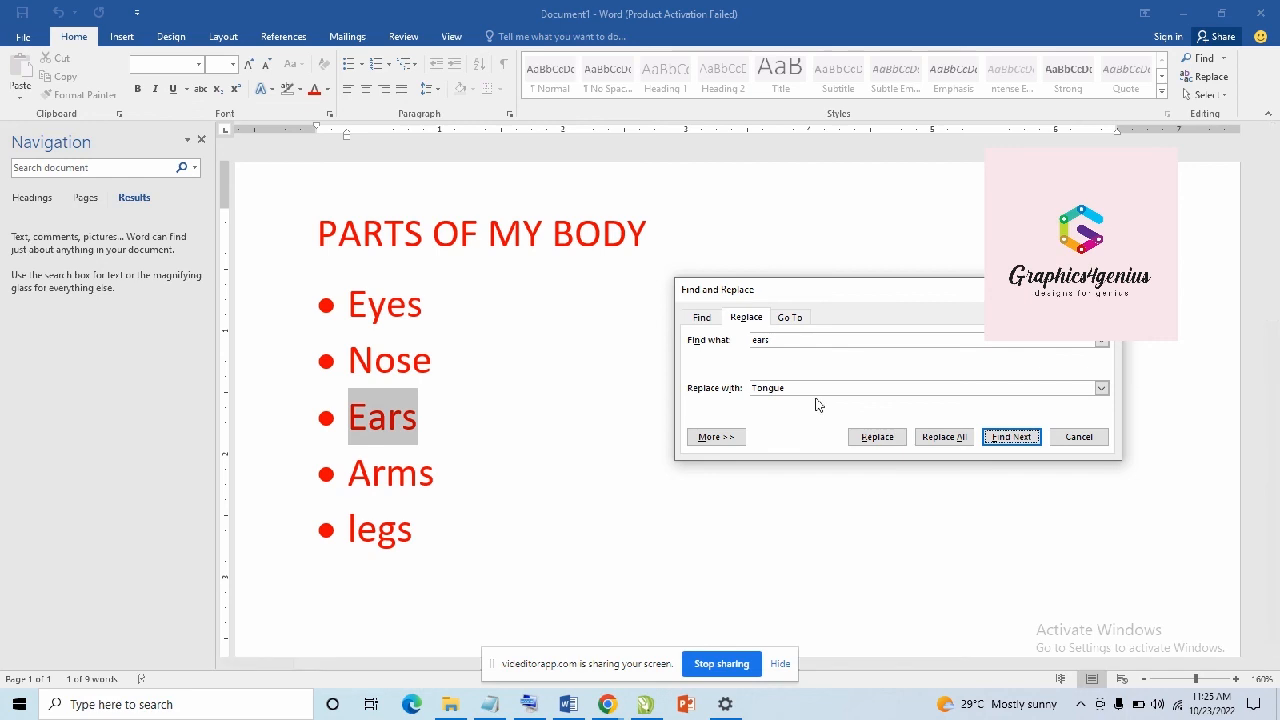
click(783, 338)
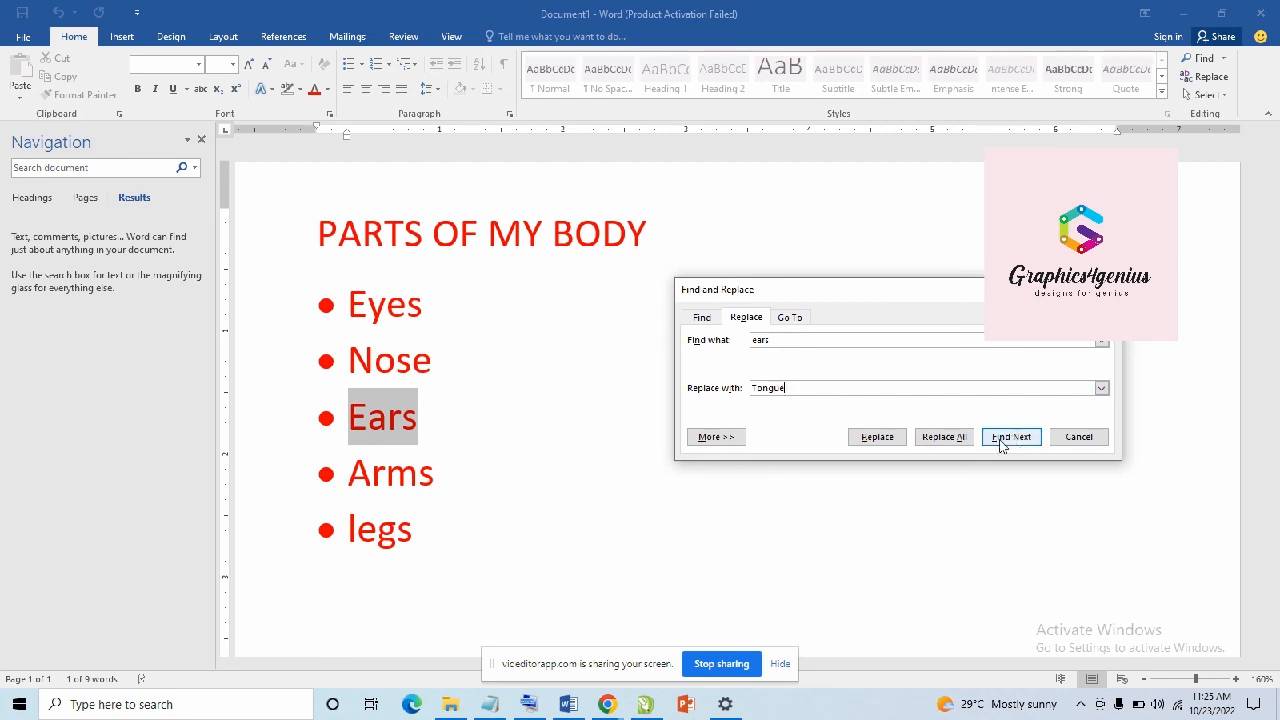
click(960, 440)
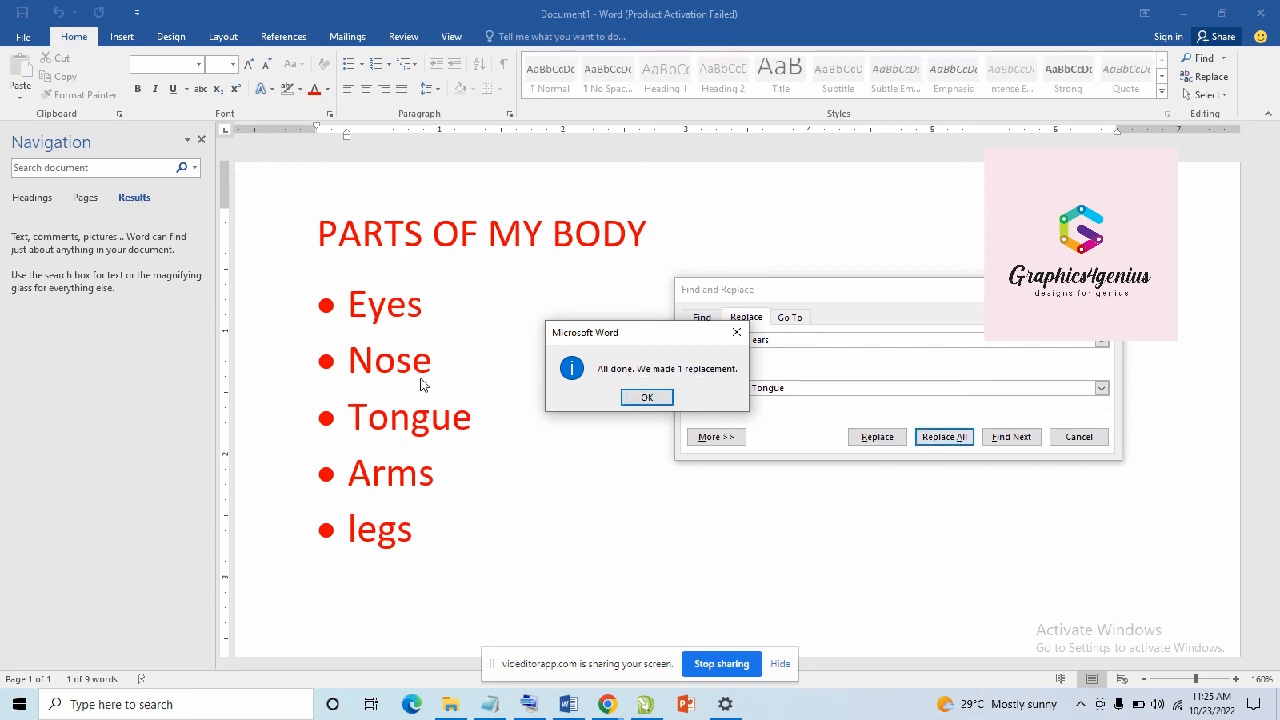
click(647, 397)
scroll(443, 303, up, 3)
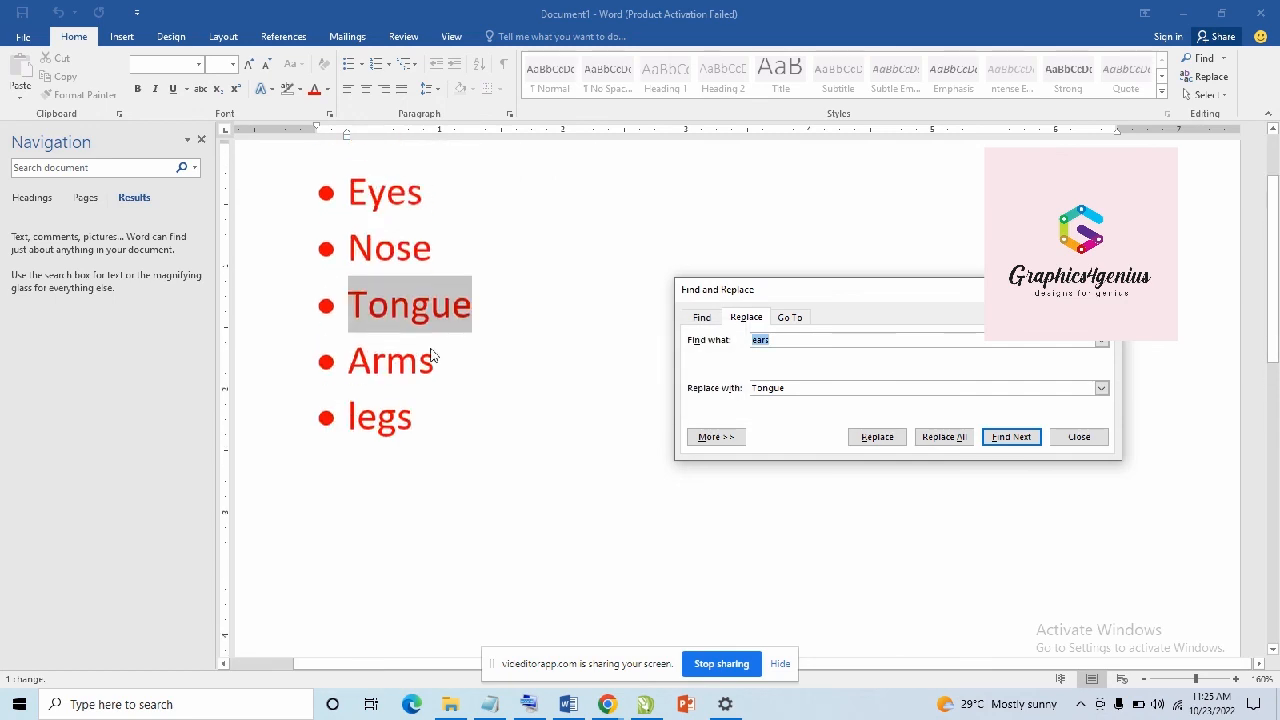
Step: Replace all occurrences of "Tongue" with "Ears" and close Find and Replace
drag(781, 341, 746, 343)
text(Tongue)
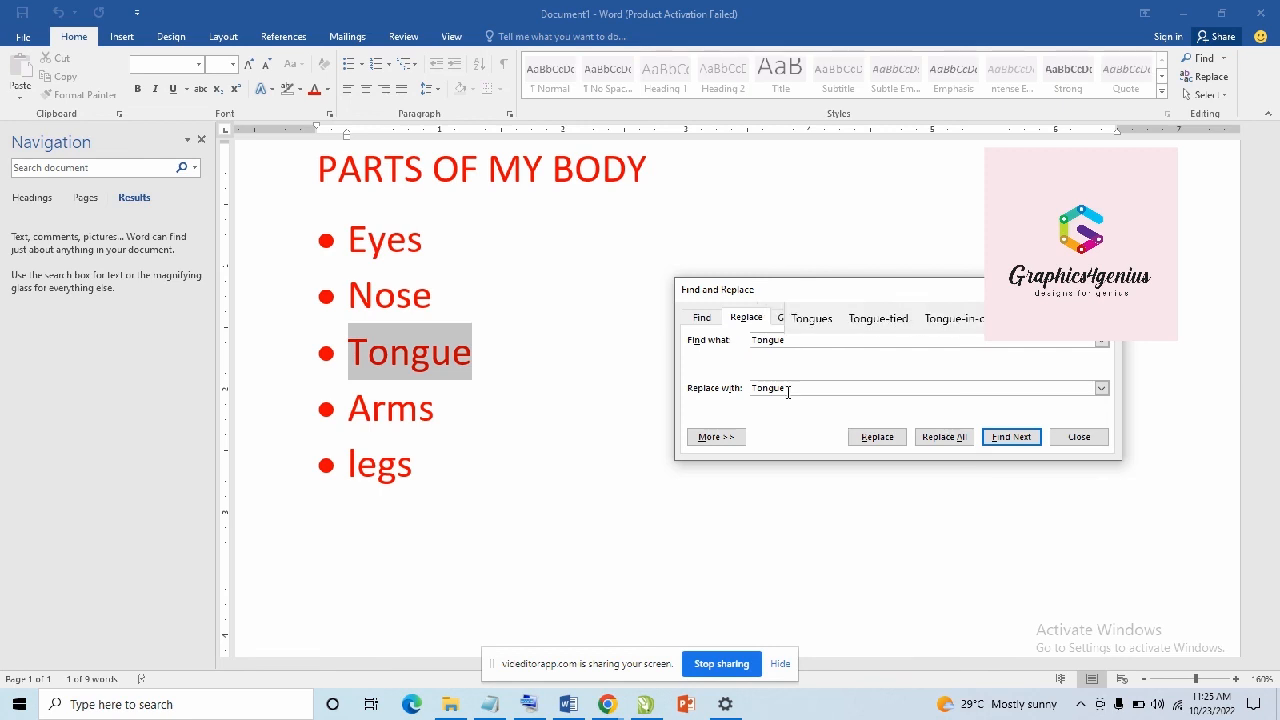
key(Tab)
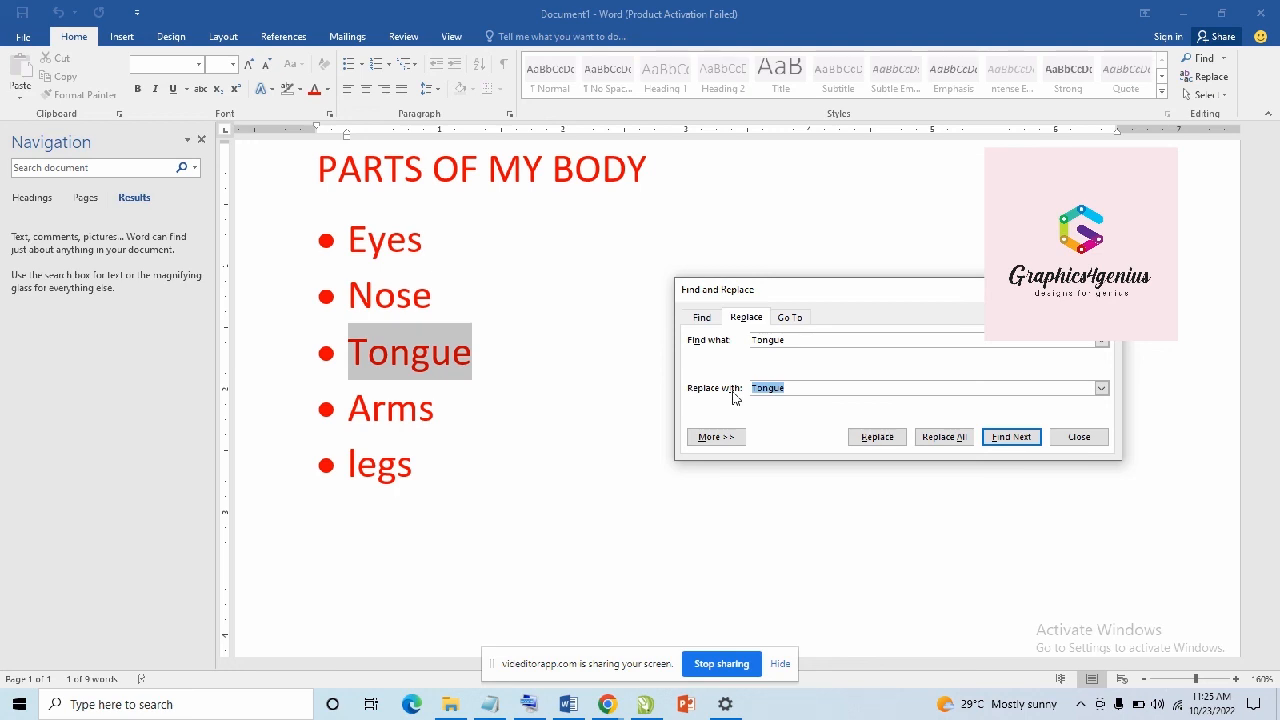
text(Ers)
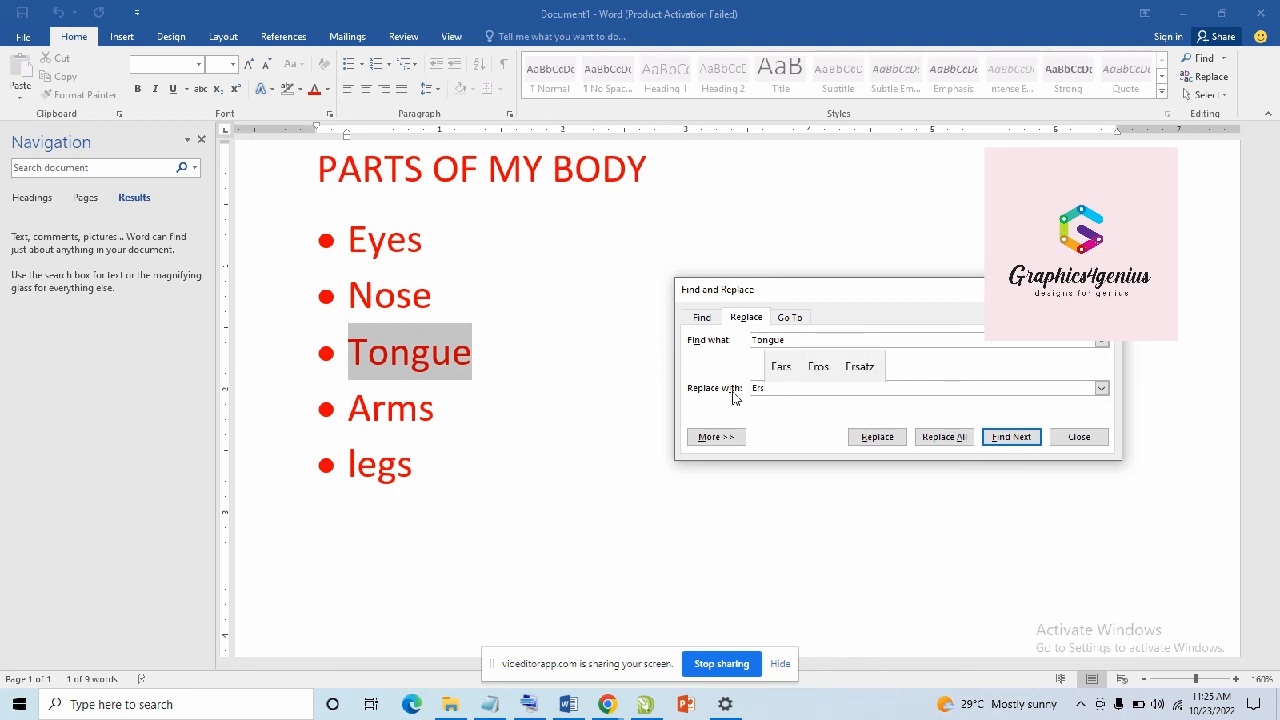
click(784, 366)
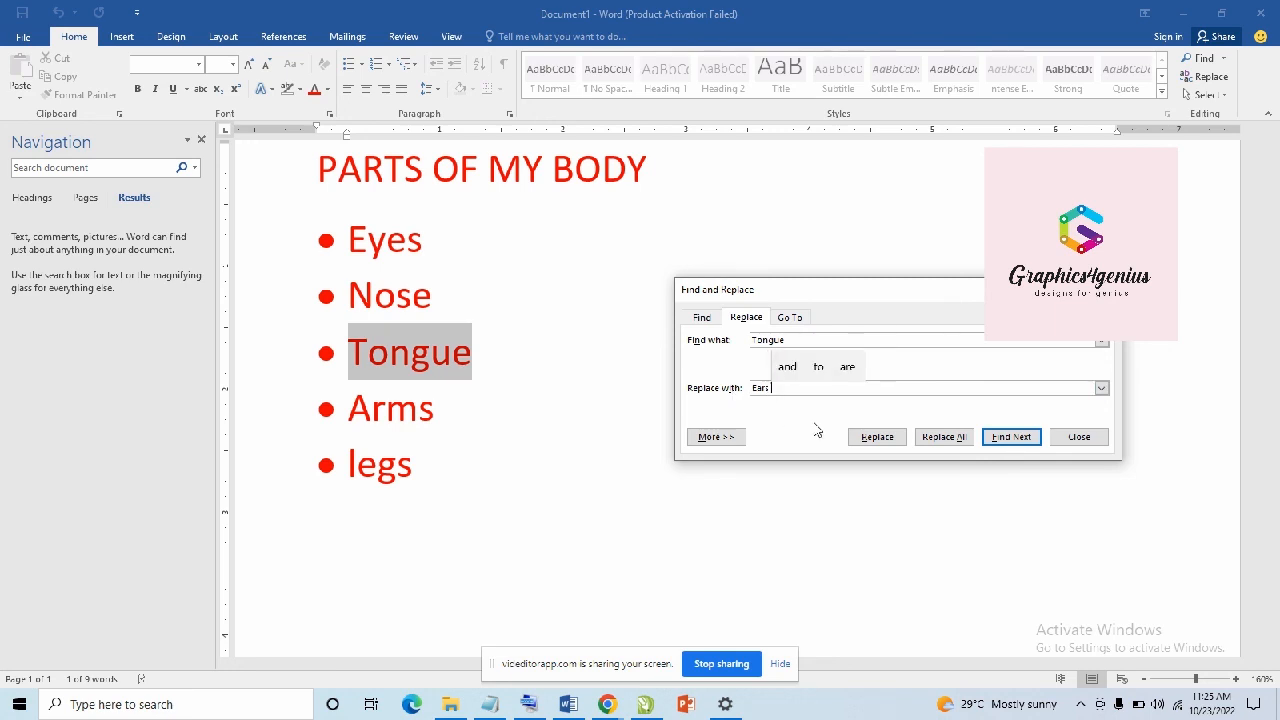
click(945, 444)
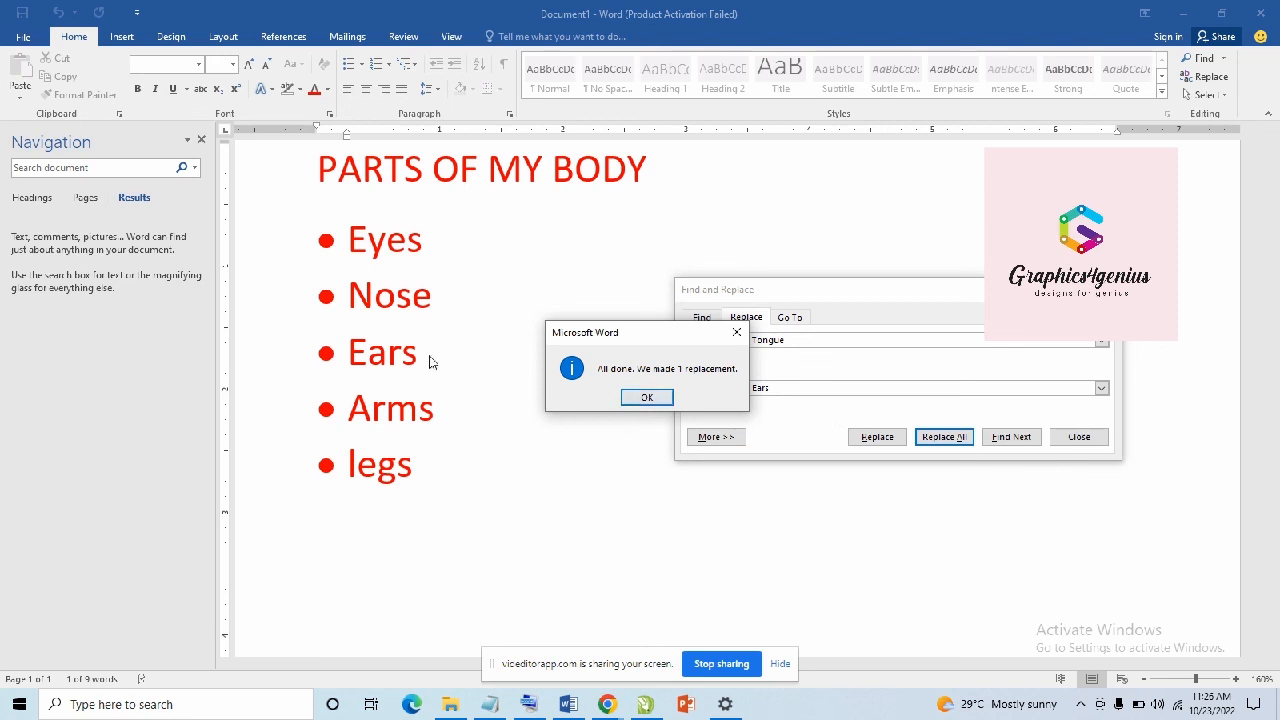
click(647, 397)
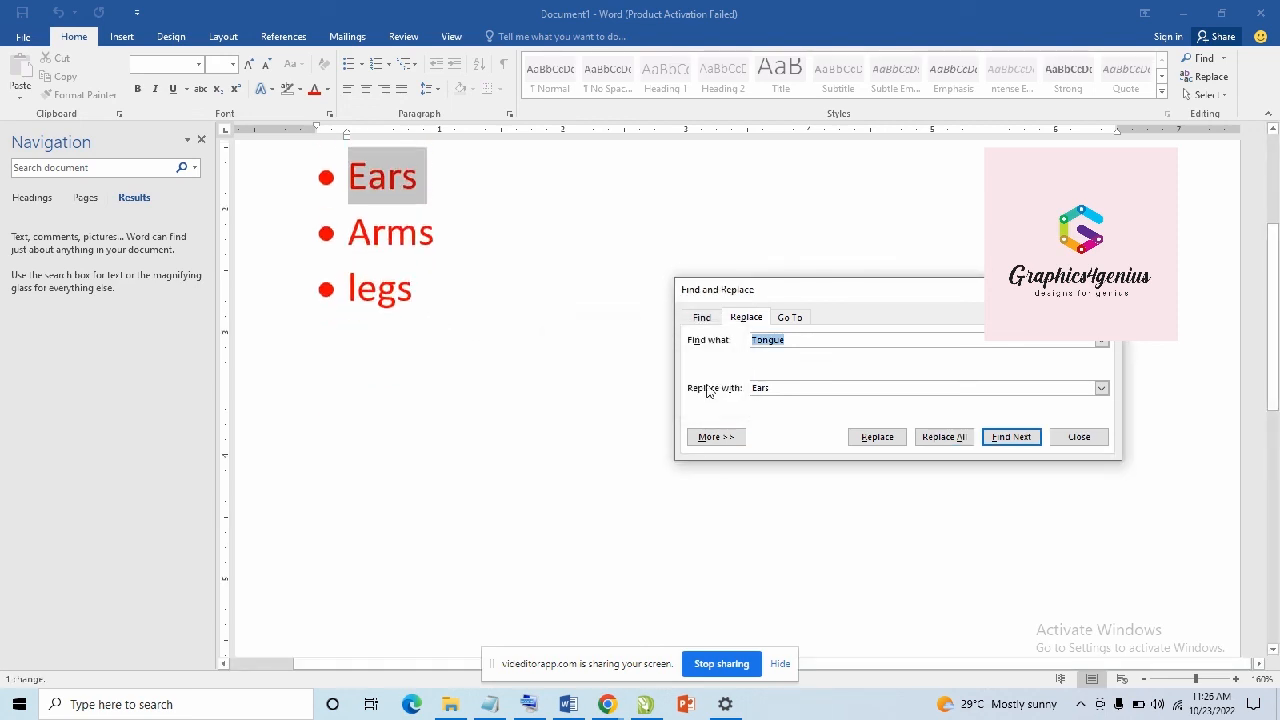
click(1203, 95)
click(1140, 235)
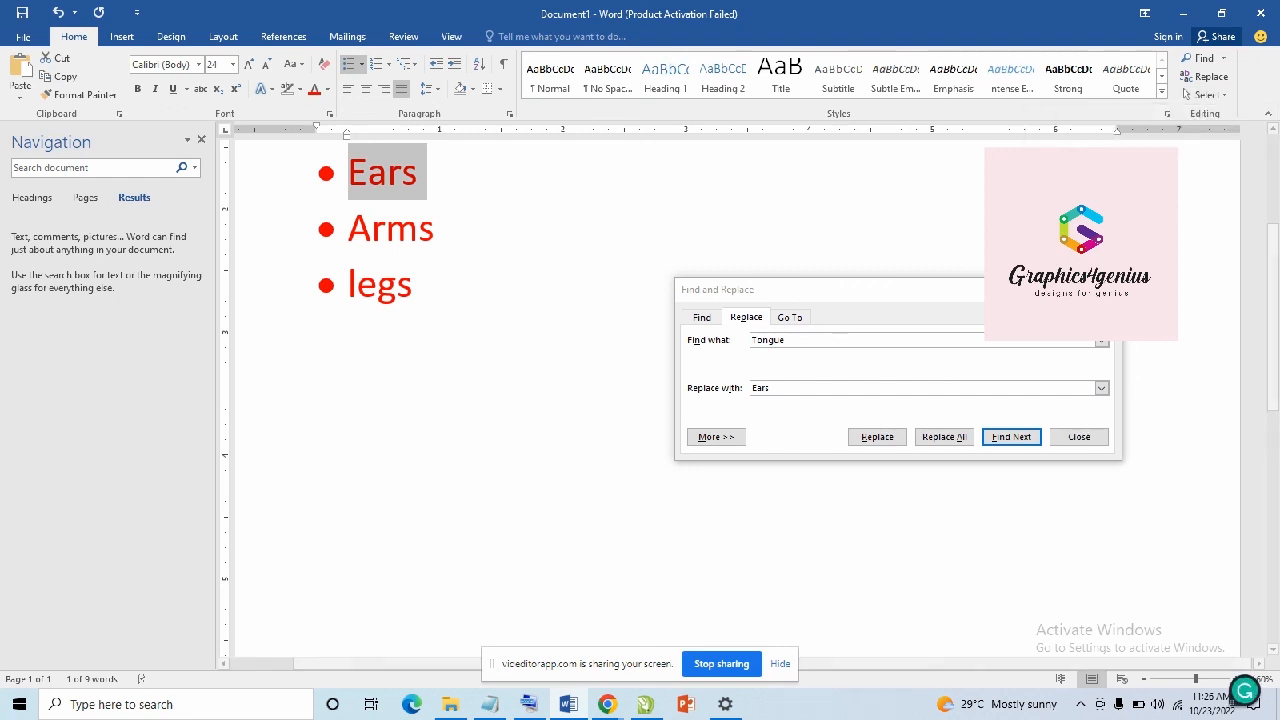
key(Escape)
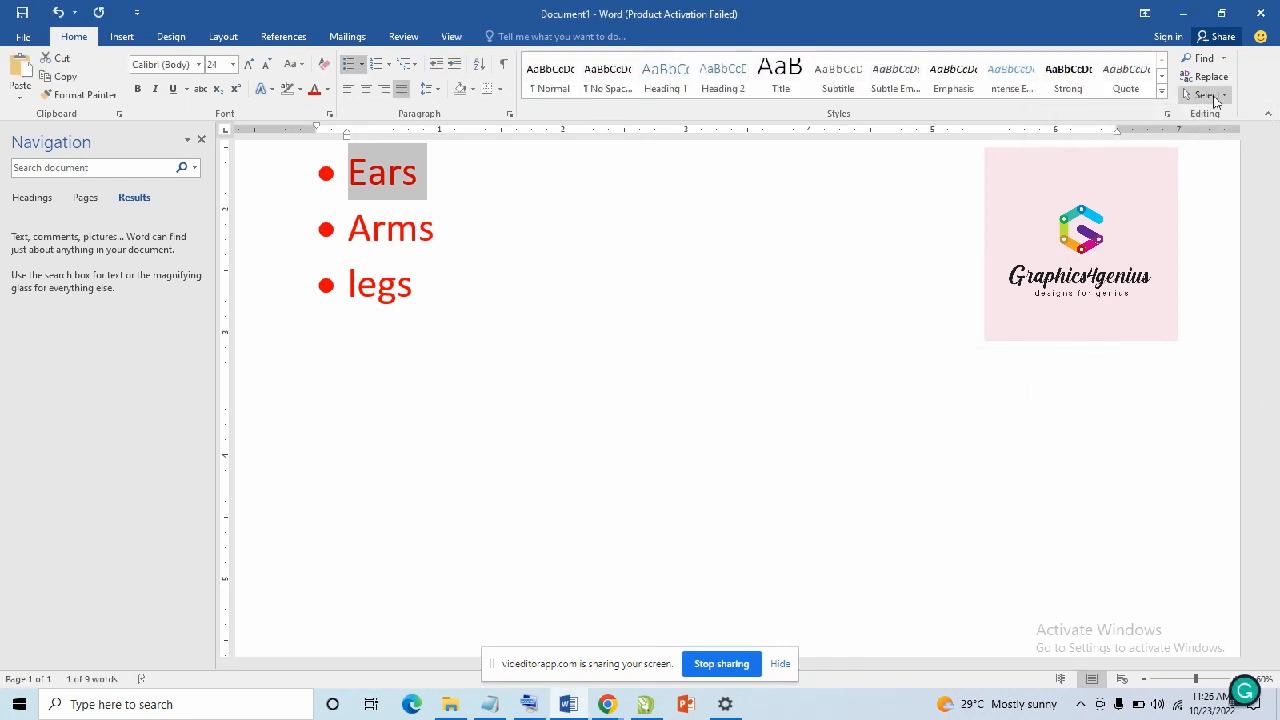
Step: Select the document's entire content, including heading and bulleted list, and clear the selection
click(1205, 95)
click(1072, 115)
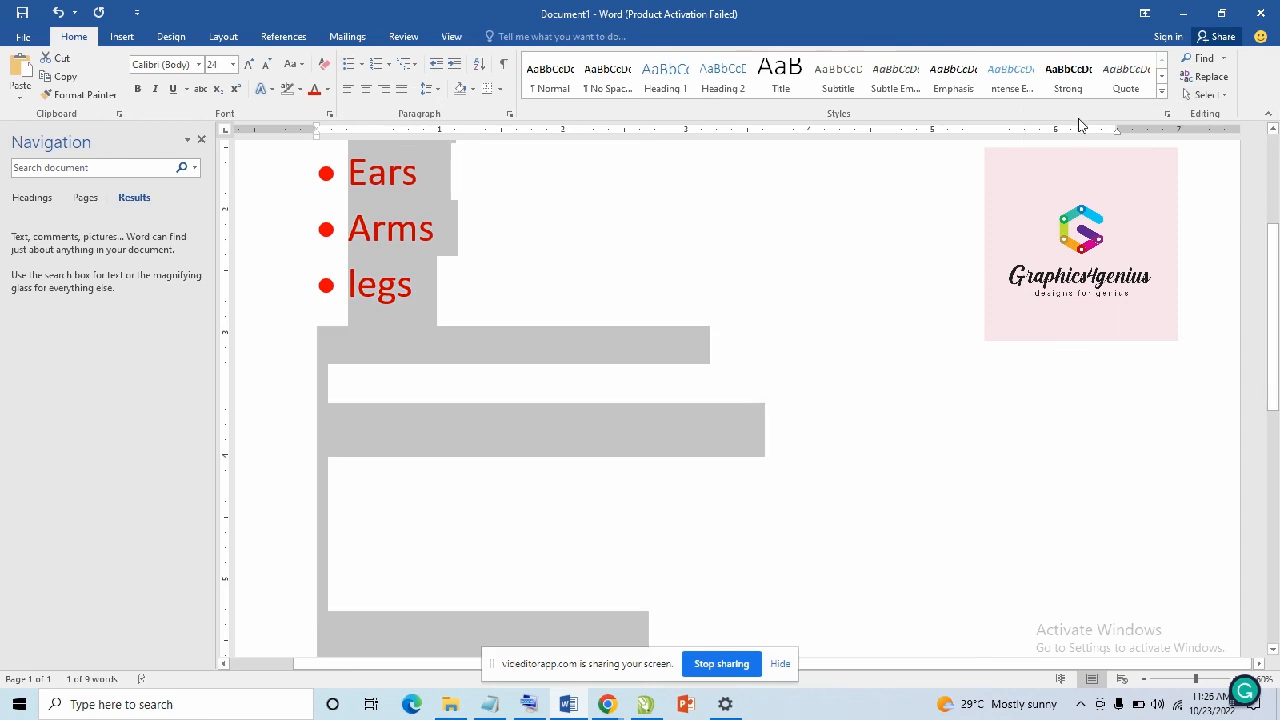
scroll(554, 269, up, 5)
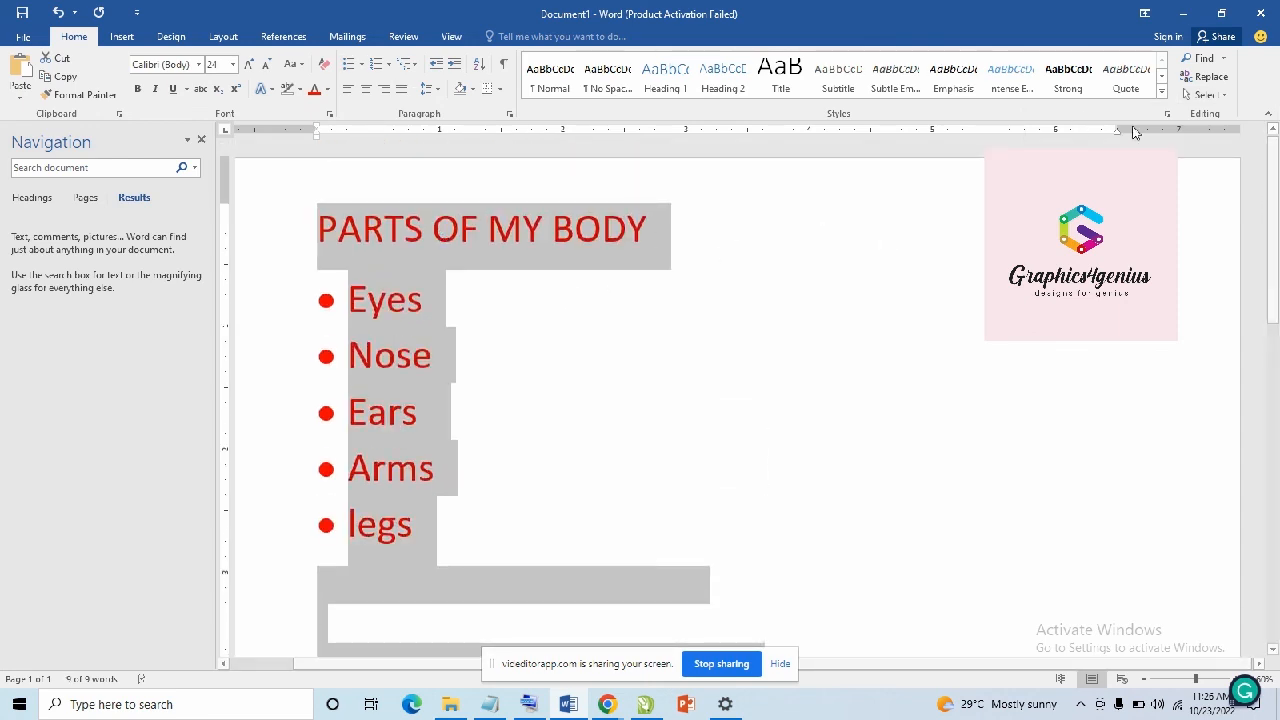
click(450, 350)
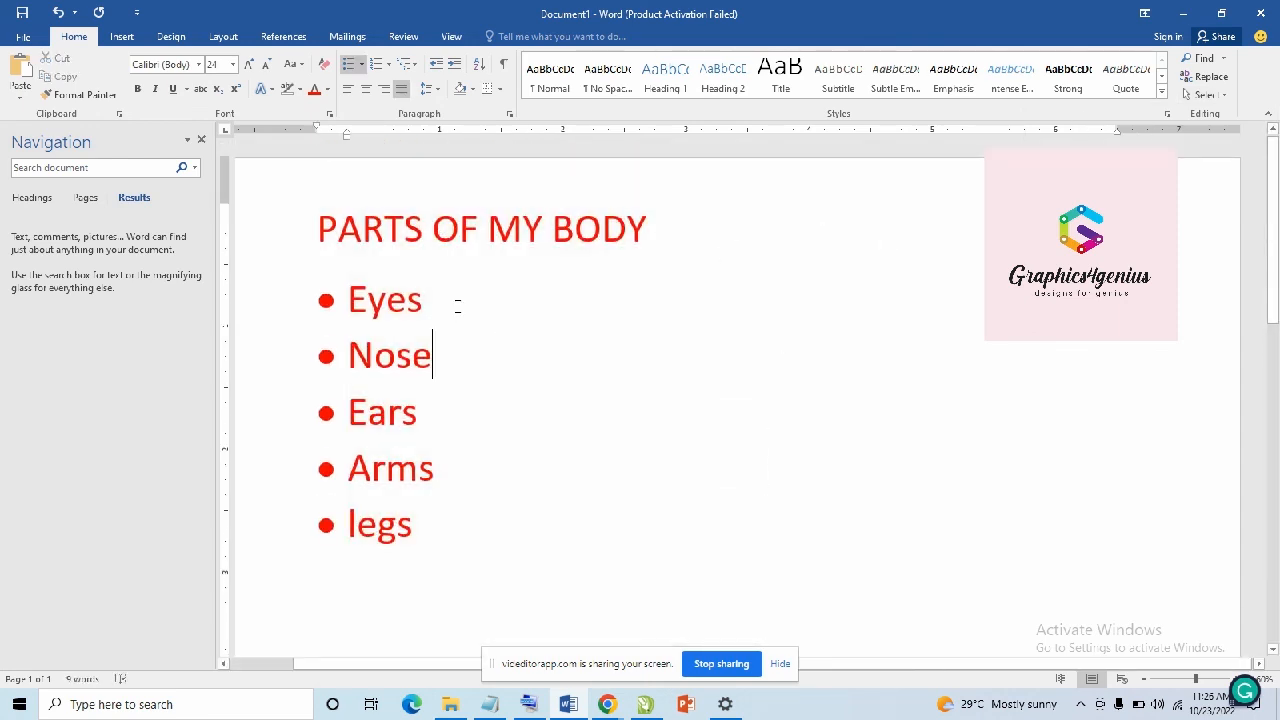
key(ctrl+a)
click(666, 371)
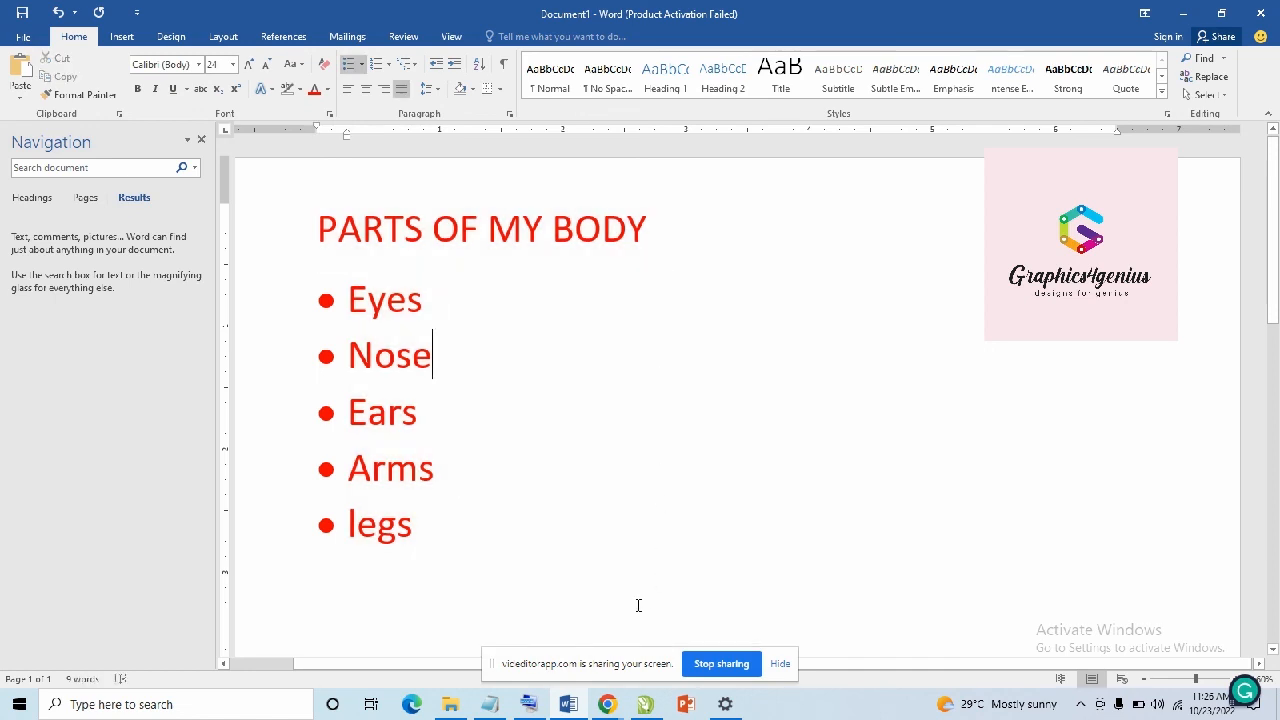
Step: Bring up the On-Screen Keyboard and move it beside the bulleted list so the list stays uncovered
click(526, 705)
scroll(642, 375, down, 2)
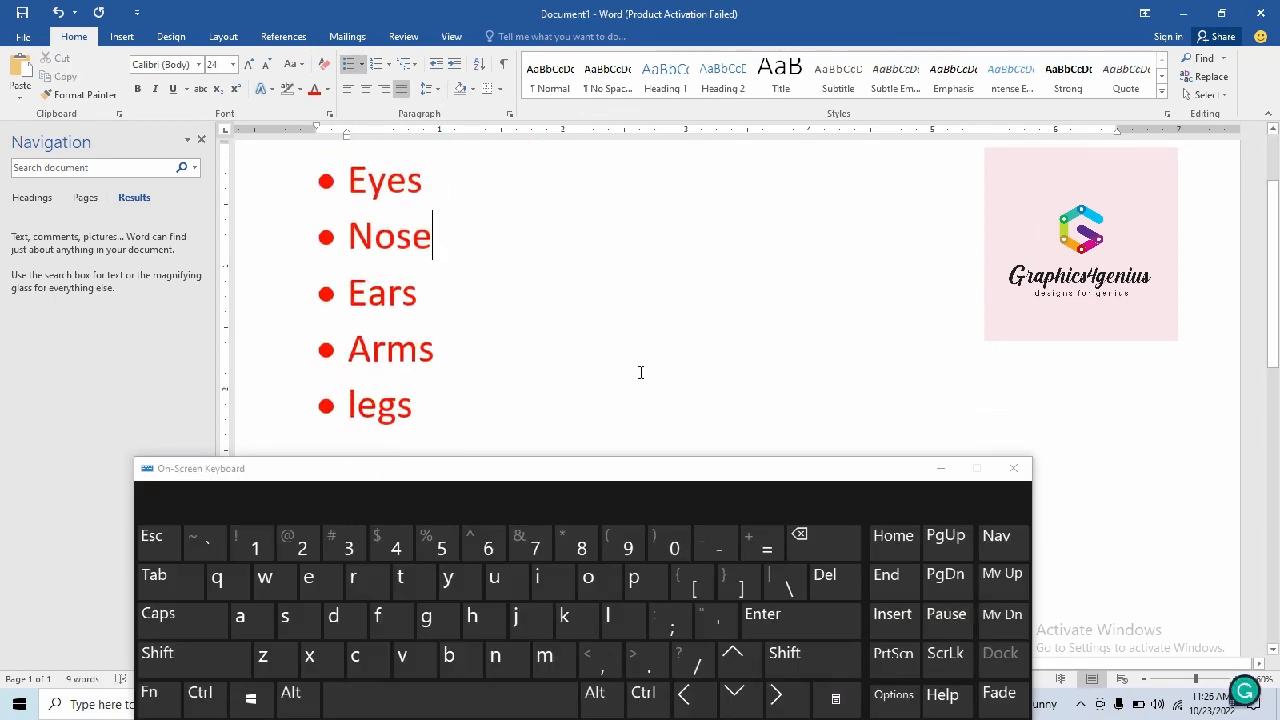
scroll(640, 371, up, 1)
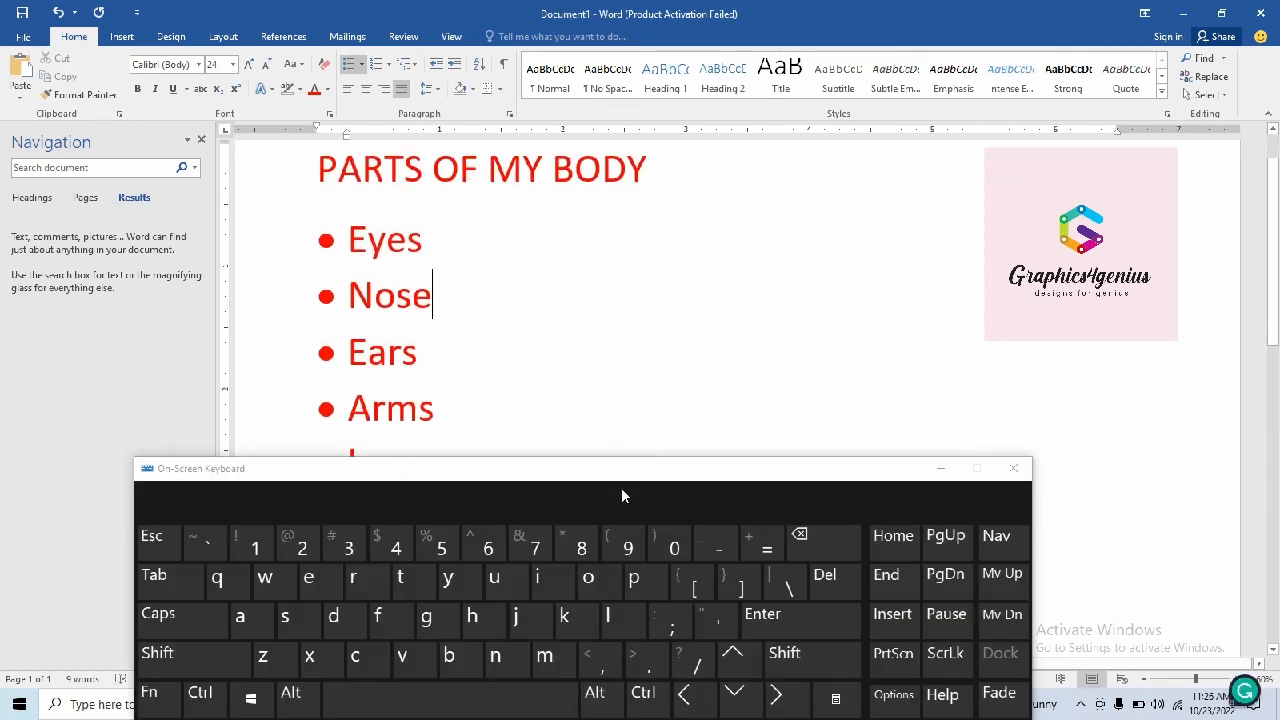
drag(616, 468, 1000, 260)
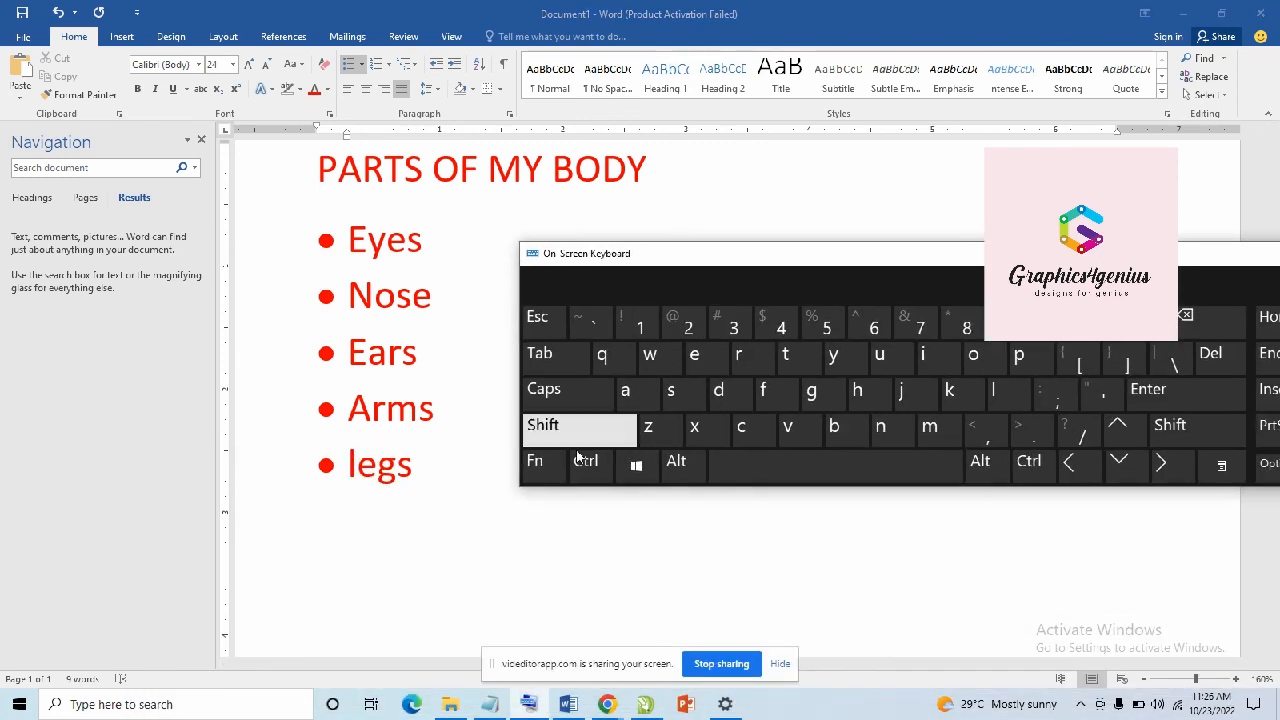
Step: Place the cursor in the "Nose" line and select the entire document using the On-Screen Keyboard
click(588, 464)
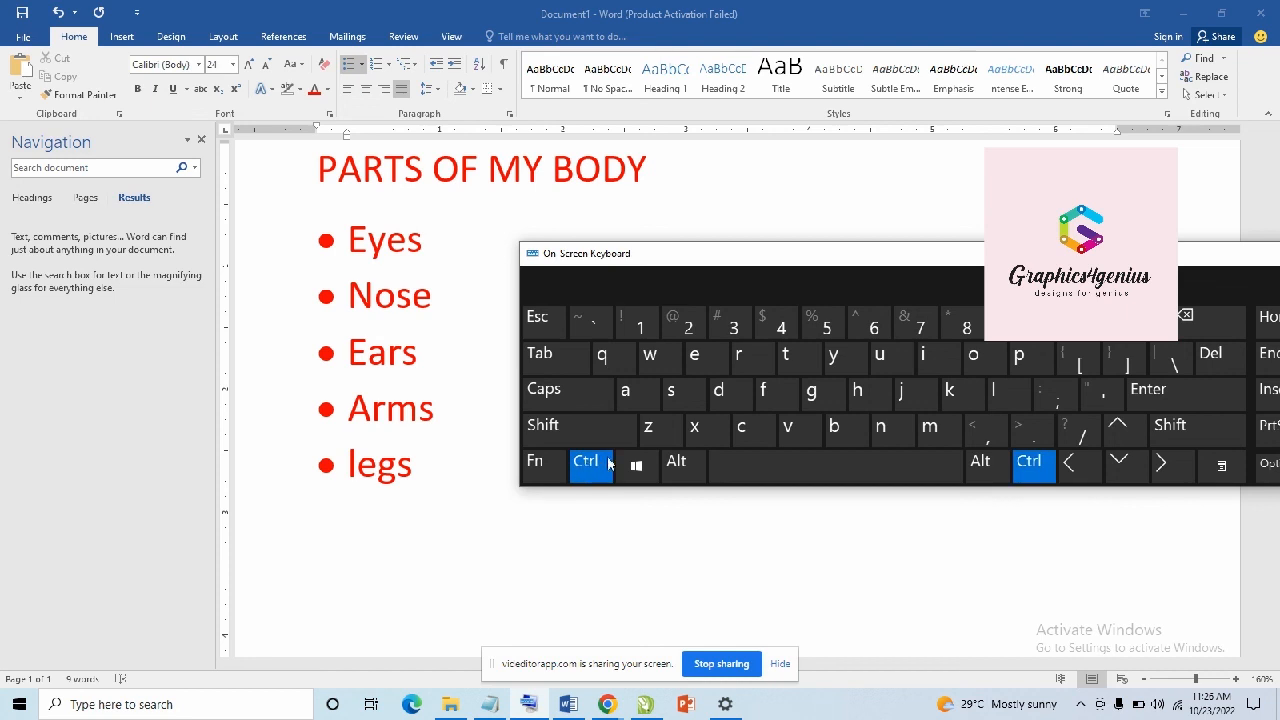
click(636, 404)
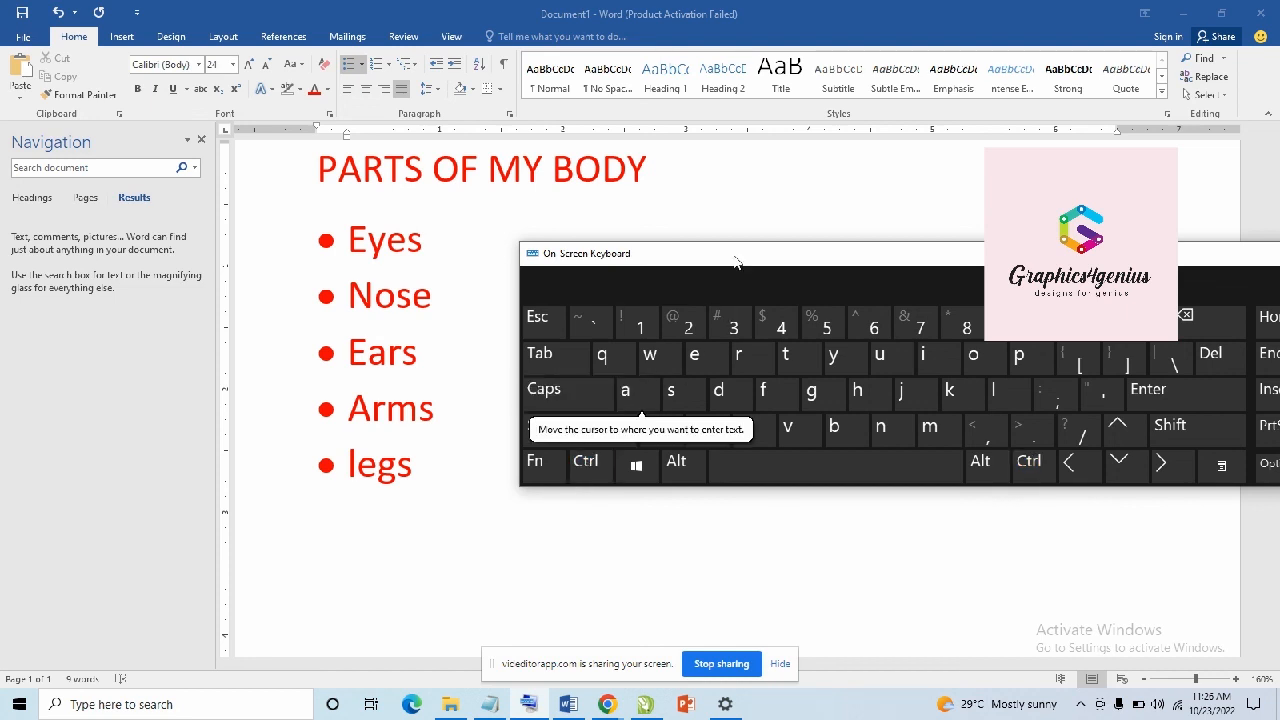
click(483, 300)
click(588, 464)
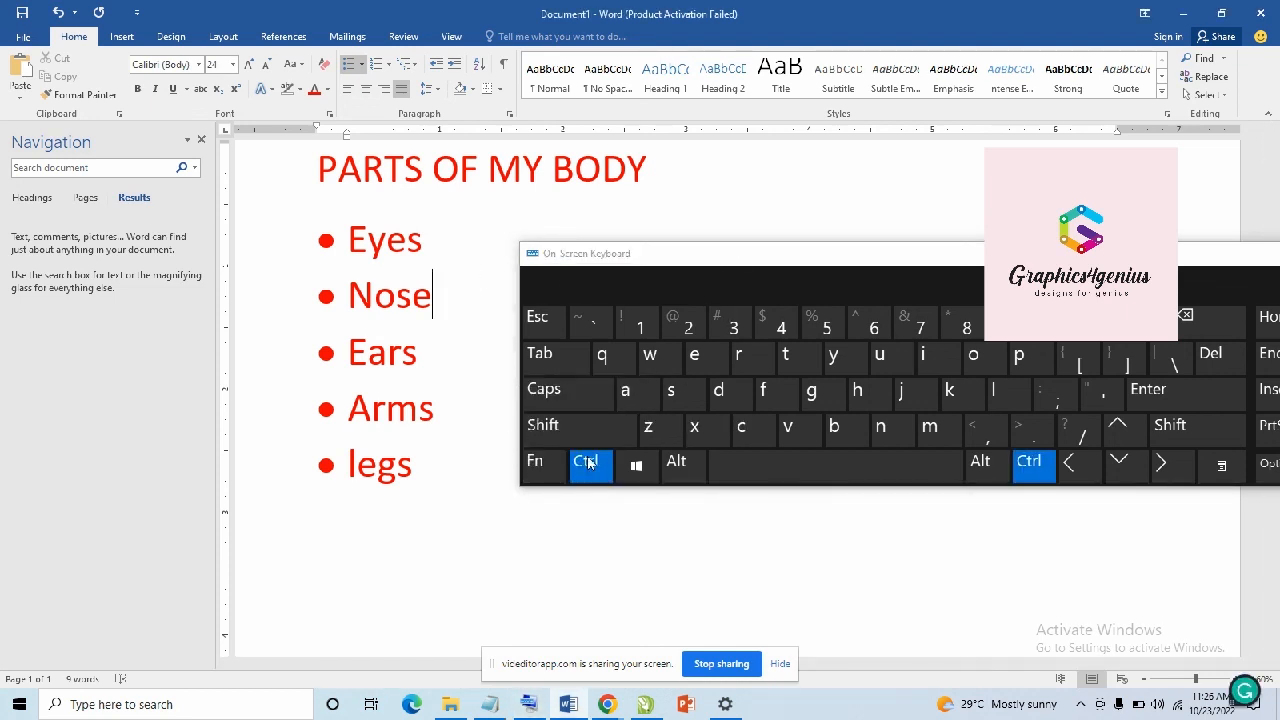
click(630, 391)
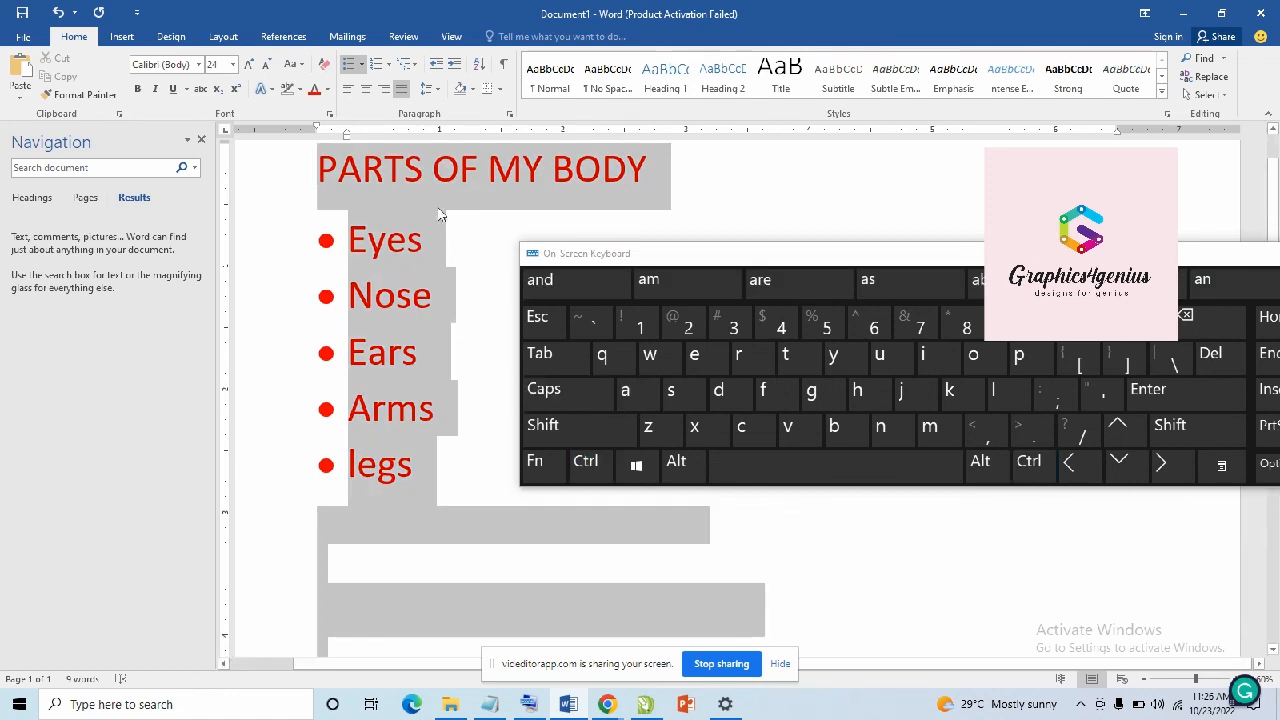
Step: Minimize the On-Screen Keyboard to uncover the selected heading and list
drag(908, 251, 756, 252)
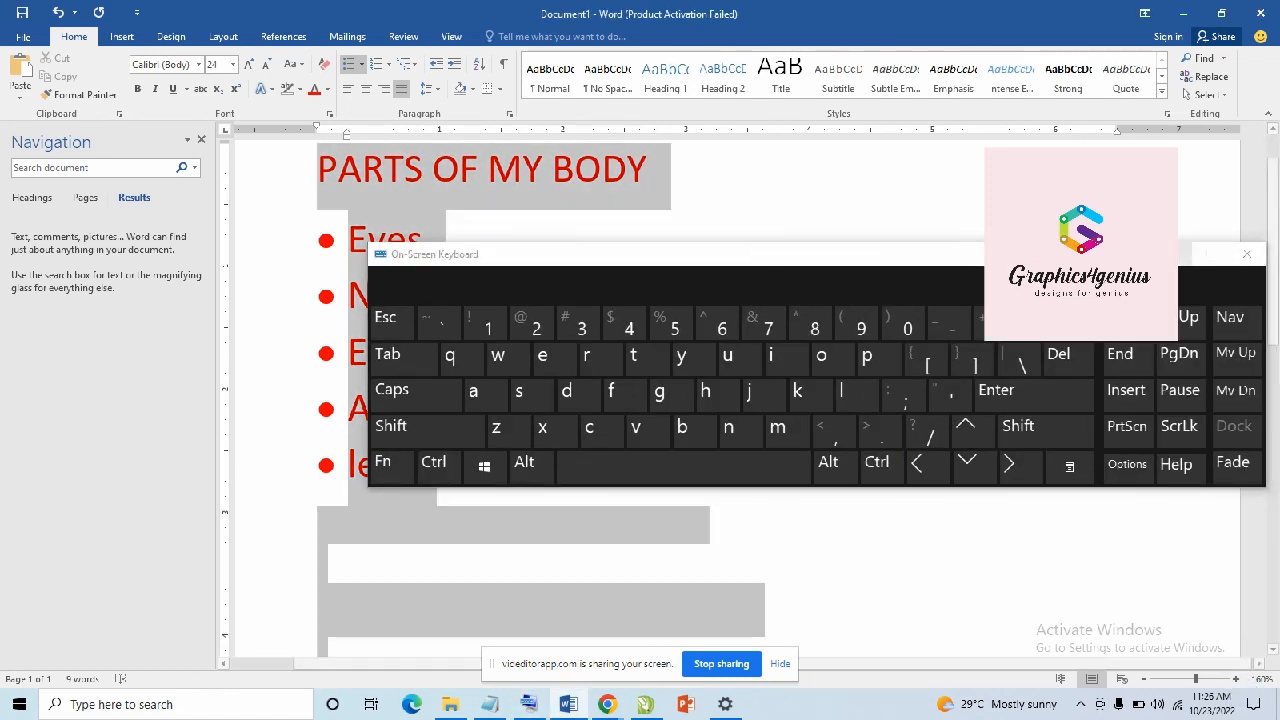
click(1166, 254)
scroll(740, 348, up, 2)
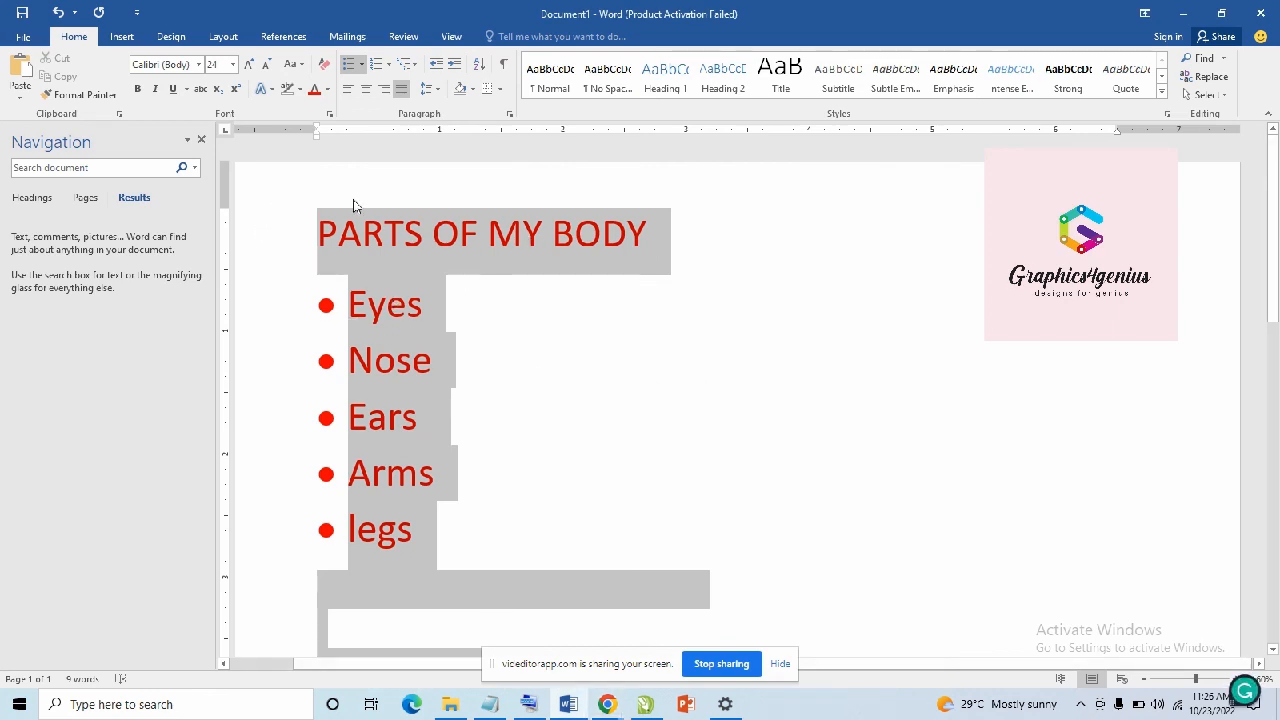
Step: Close the Navigation pane and clear the selection by placing the cursor after "Eyes"
click(202, 143)
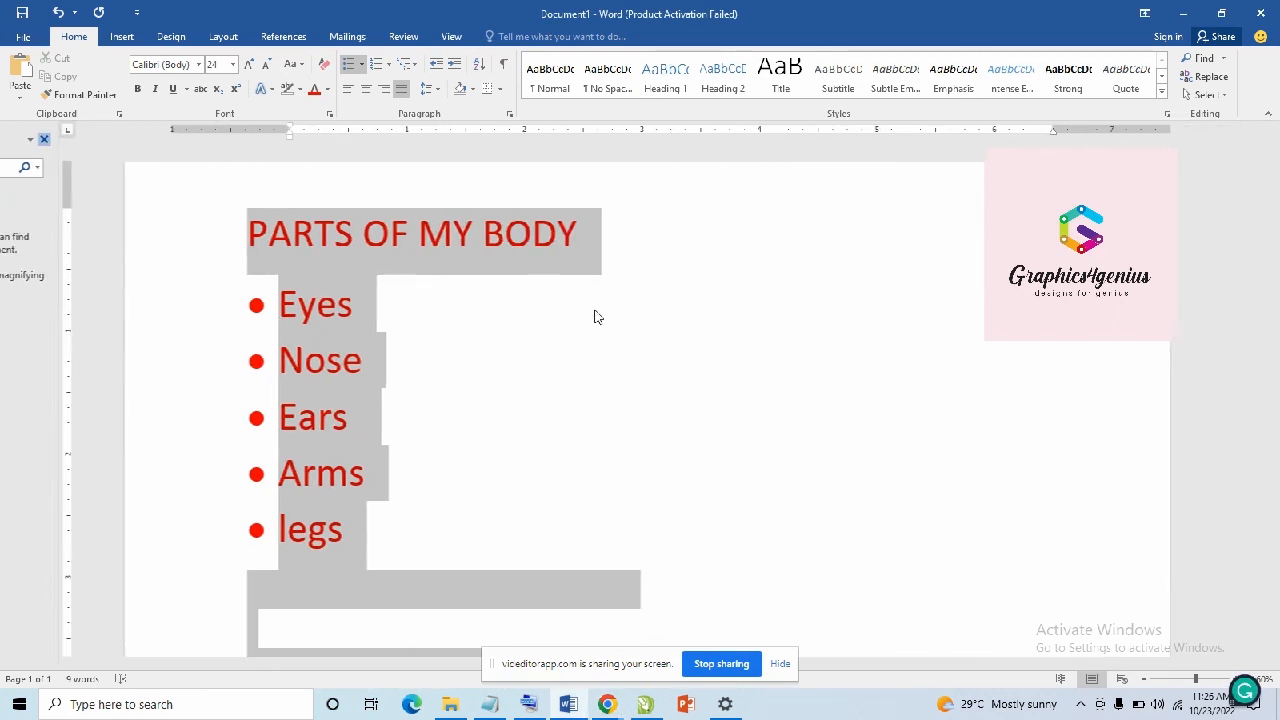
click(585, 318)
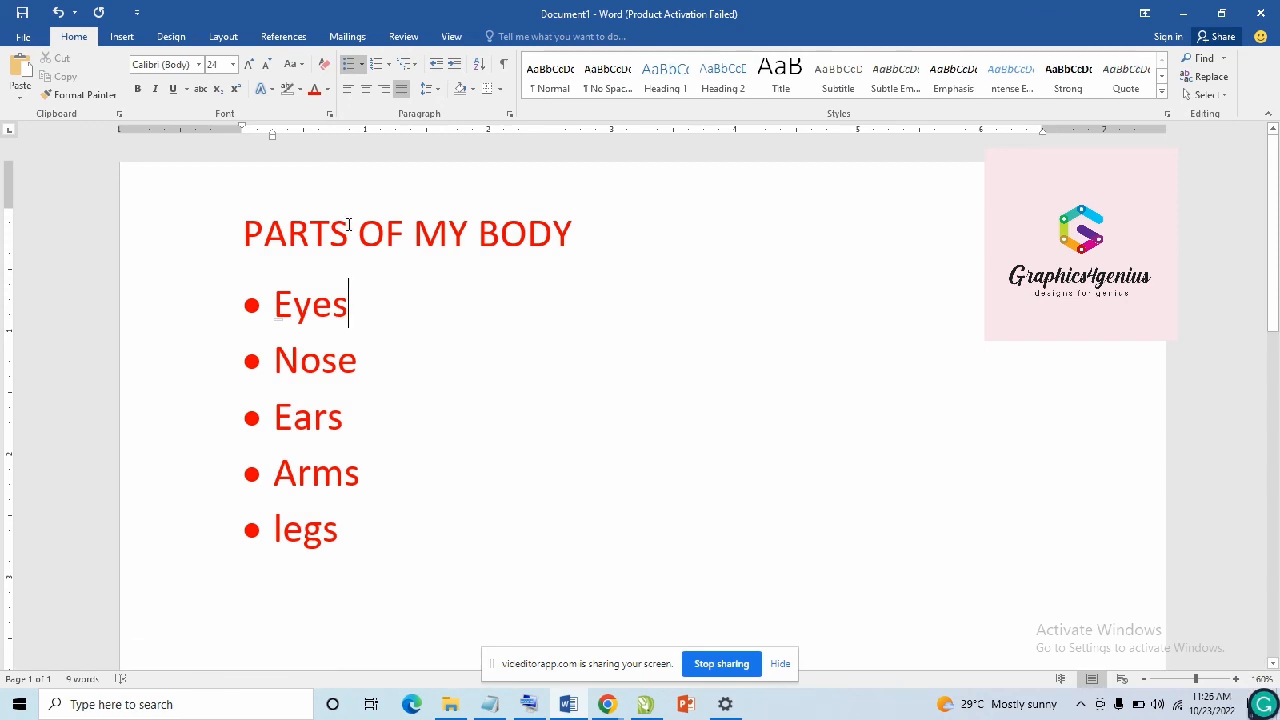